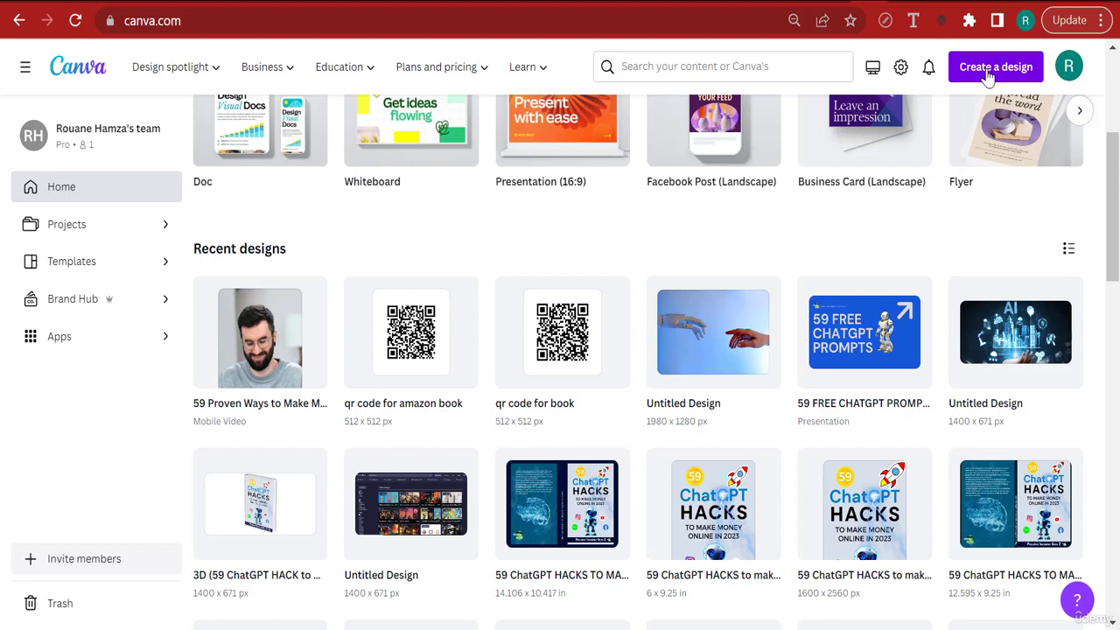
- Create a new custom-size design 1600 px wide and 2560 px high
click(987, 77)
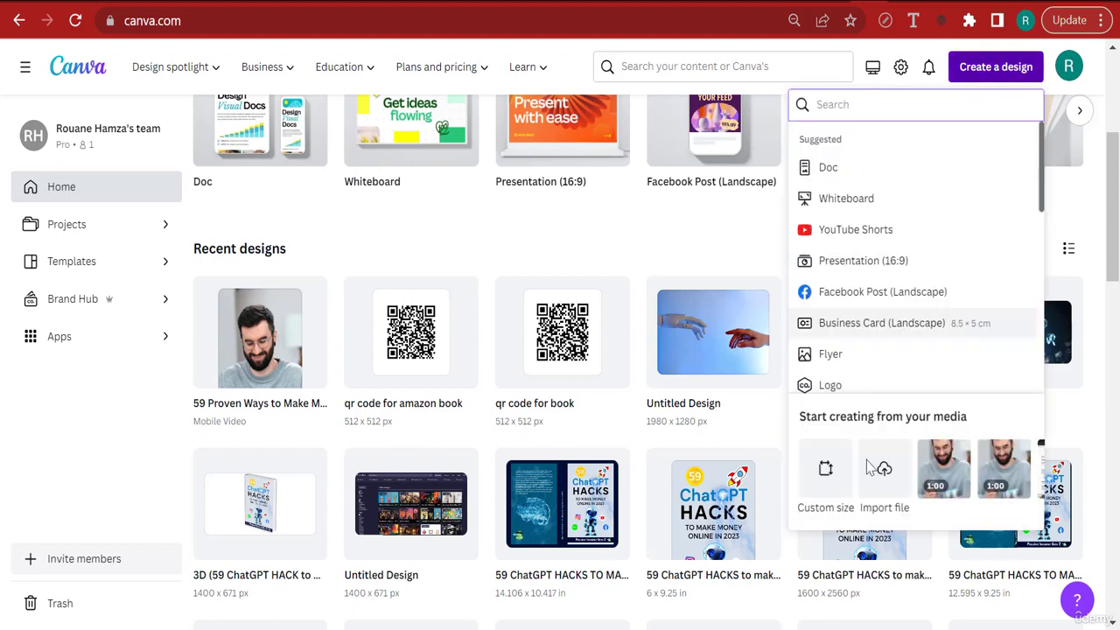
click(823, 470)
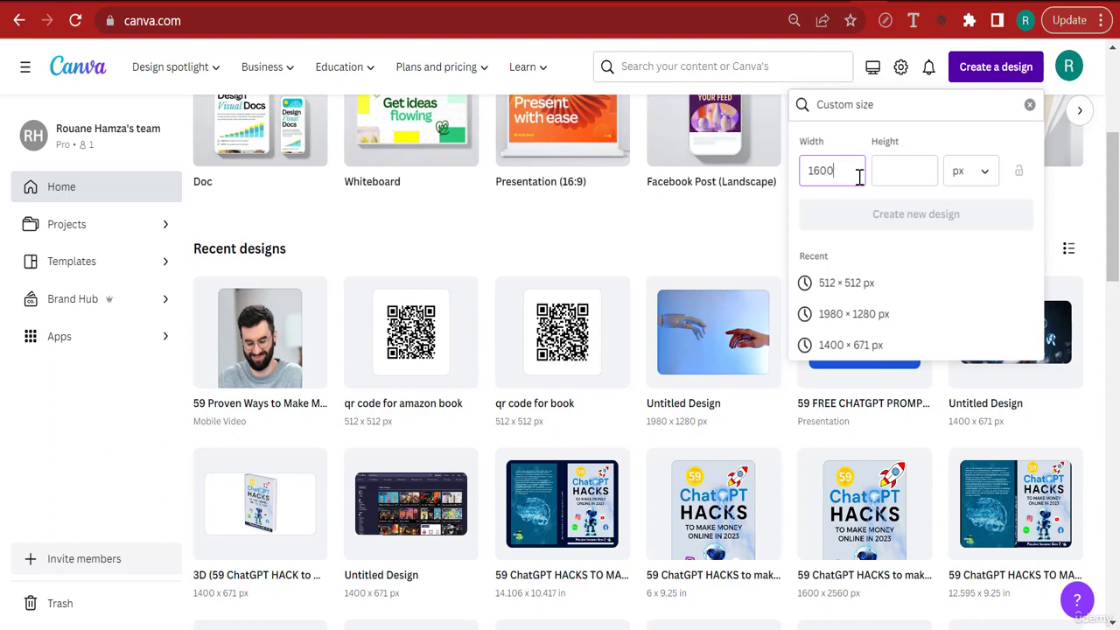
click(905, 178)
text(2560)
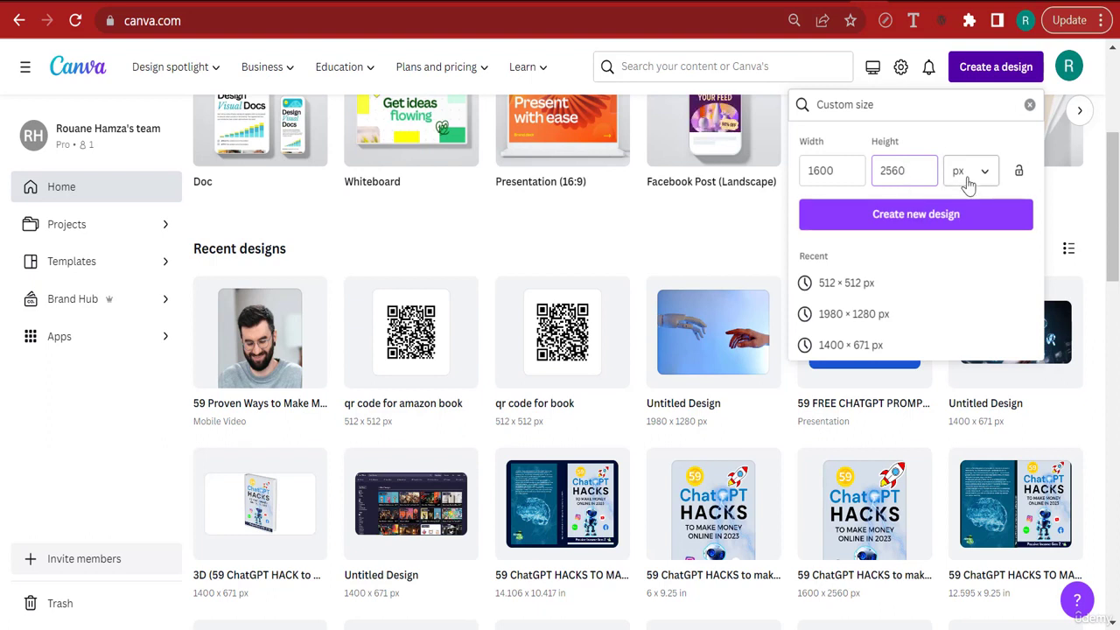
click(969, 175)
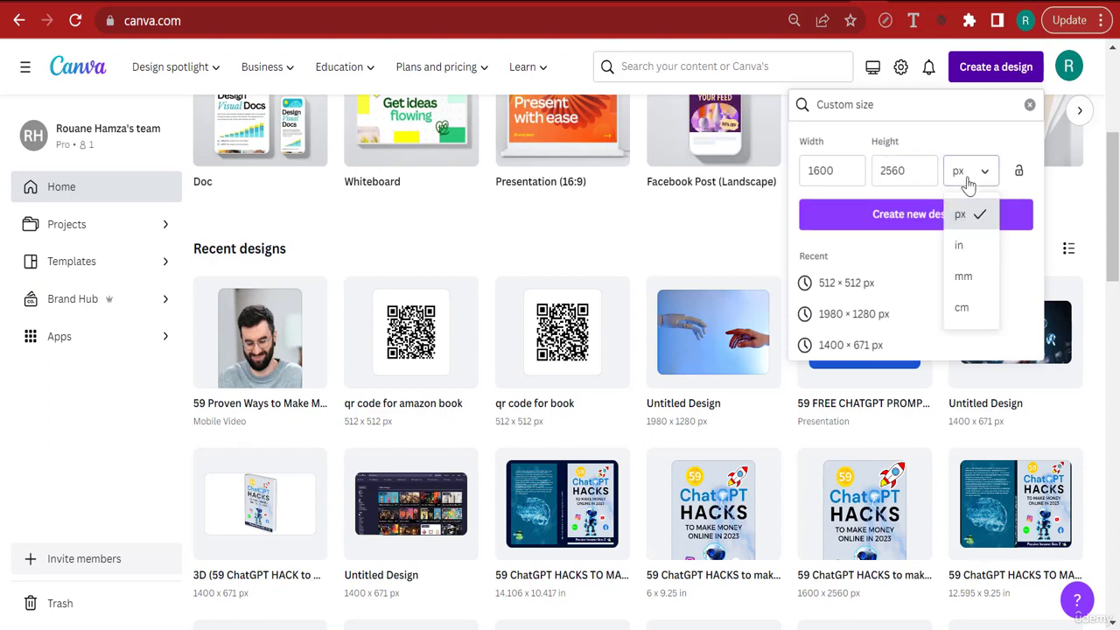
click(961, 214)
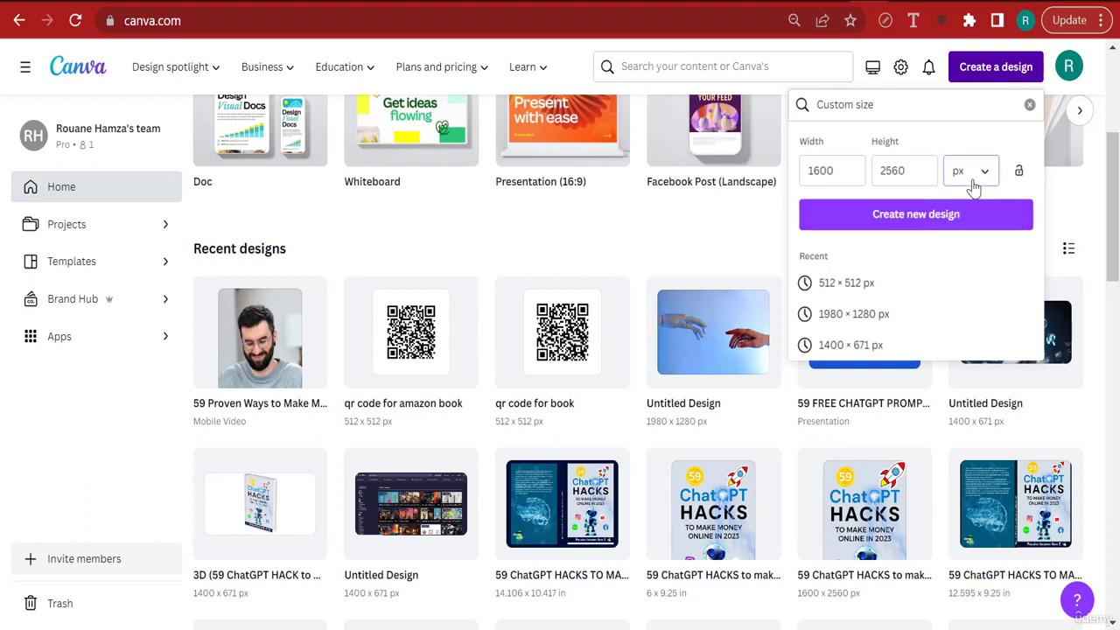
click(967, 172)
click(907, 245)
click(919, 215)
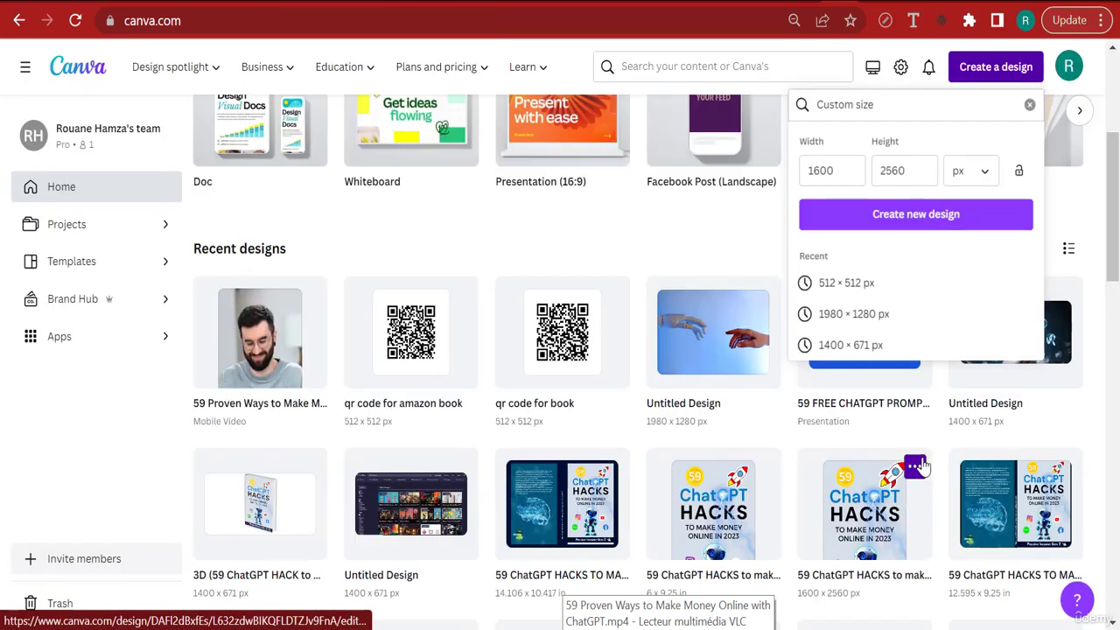
- Open the recent 1600 x 2560 px design "59 ChatGPT HACKS to make money online in 2023" and examine its cover
click(840, 528)
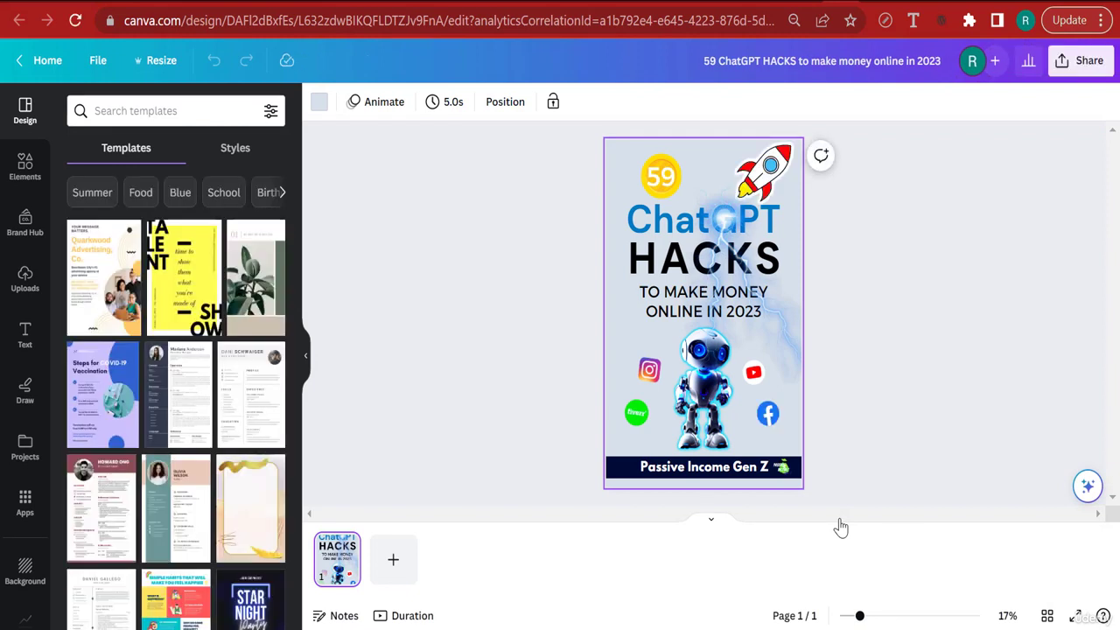
right_click(710, 422)
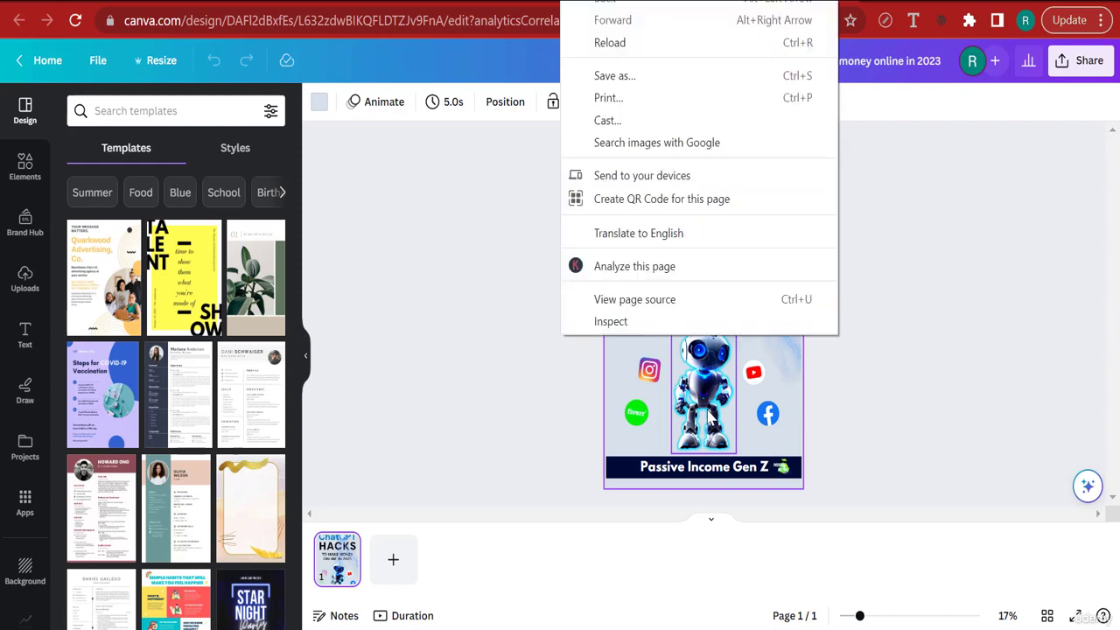
click(890, 304)
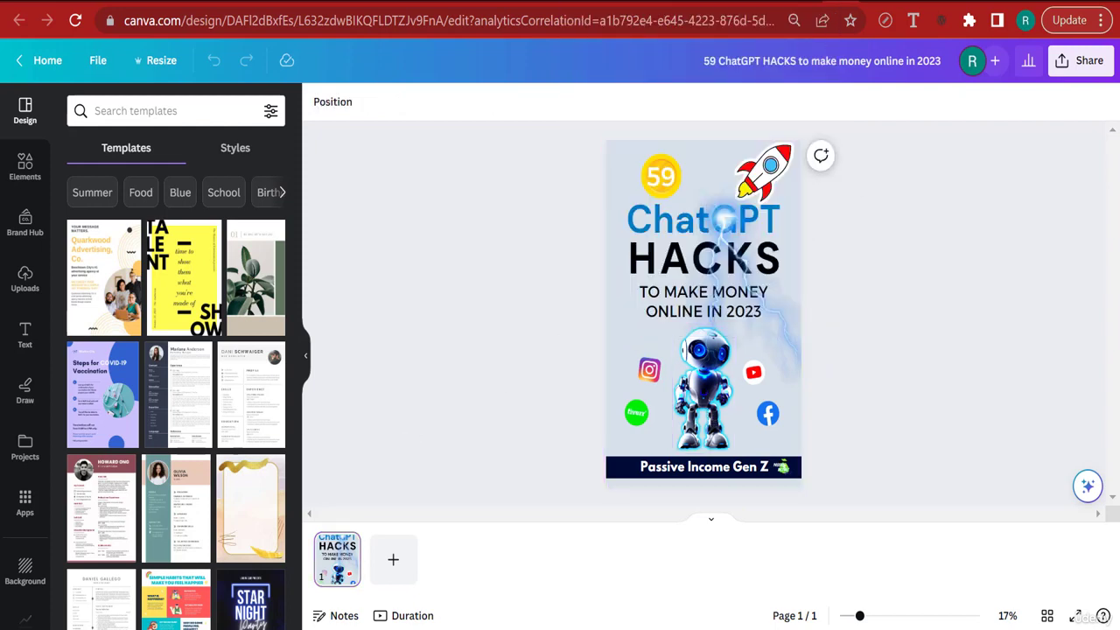
- Go to amazon.com in a new browser tab and open the book page of The ChatGPT Millionaire
key(ctrl+t)
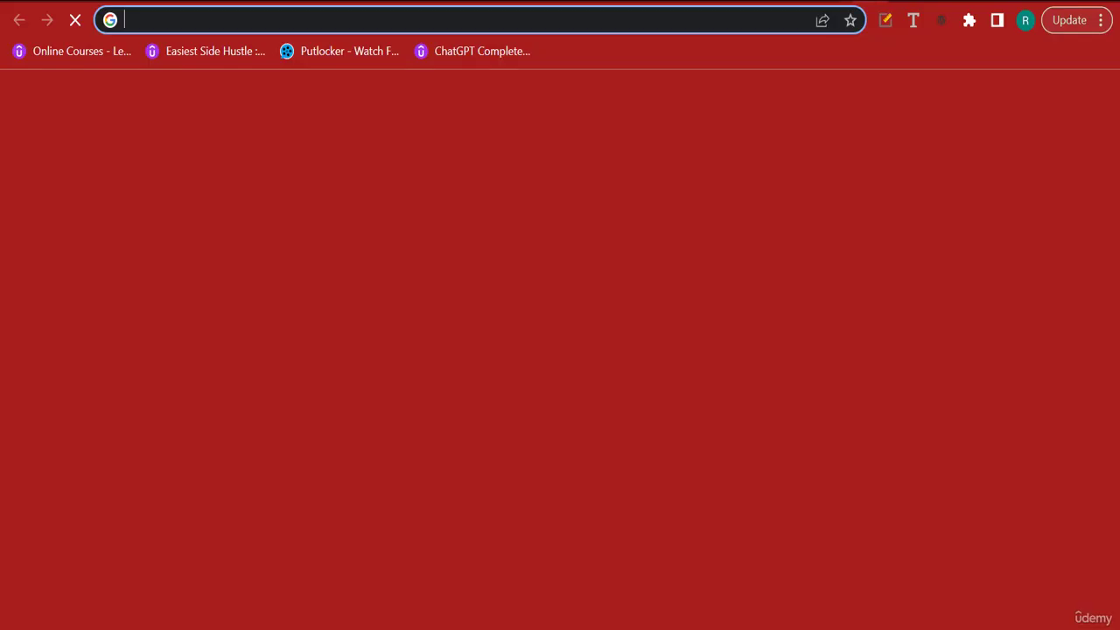
text(amazon.com)
key(Return)
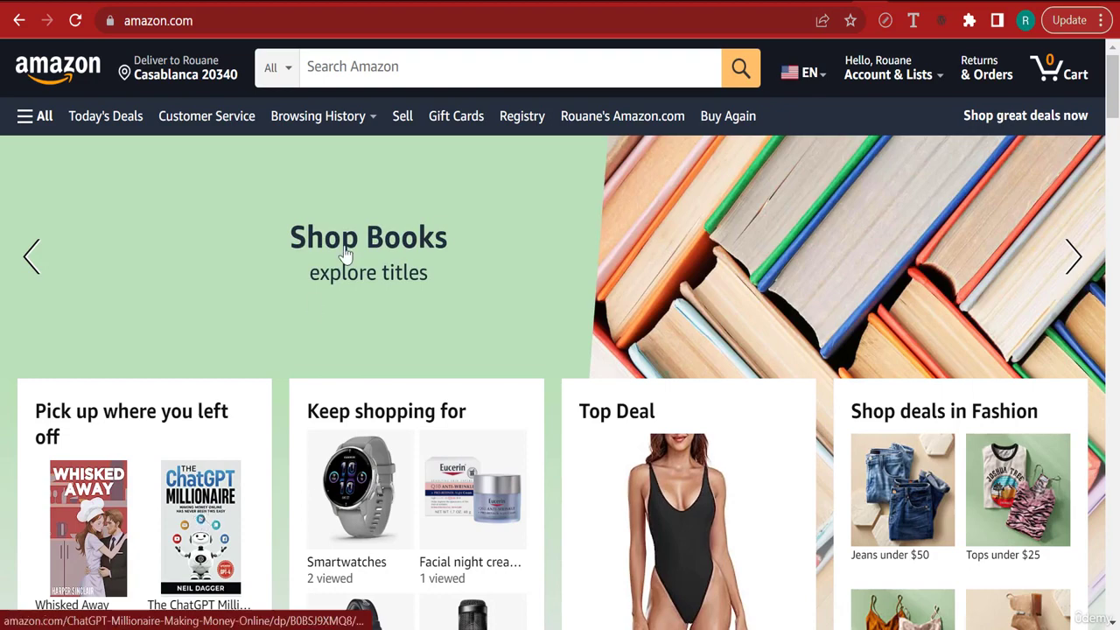
click(180, 535)
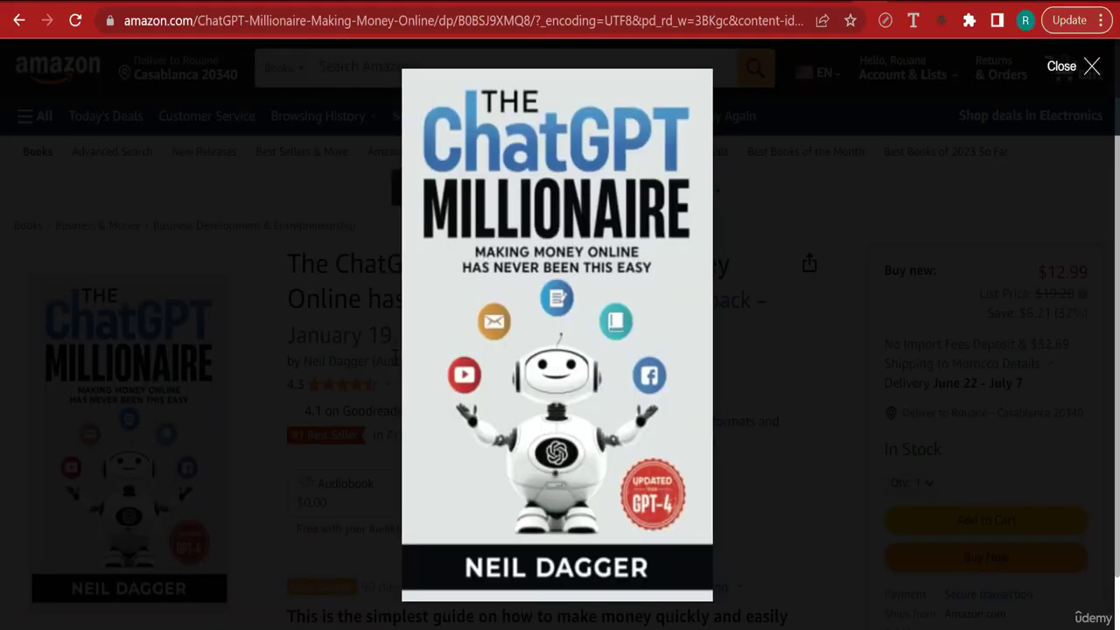
- Examine the cover layout in the book's paperback sample, compare it with the existing cover design, and close the sample
scroll(508, 543, down, 3)
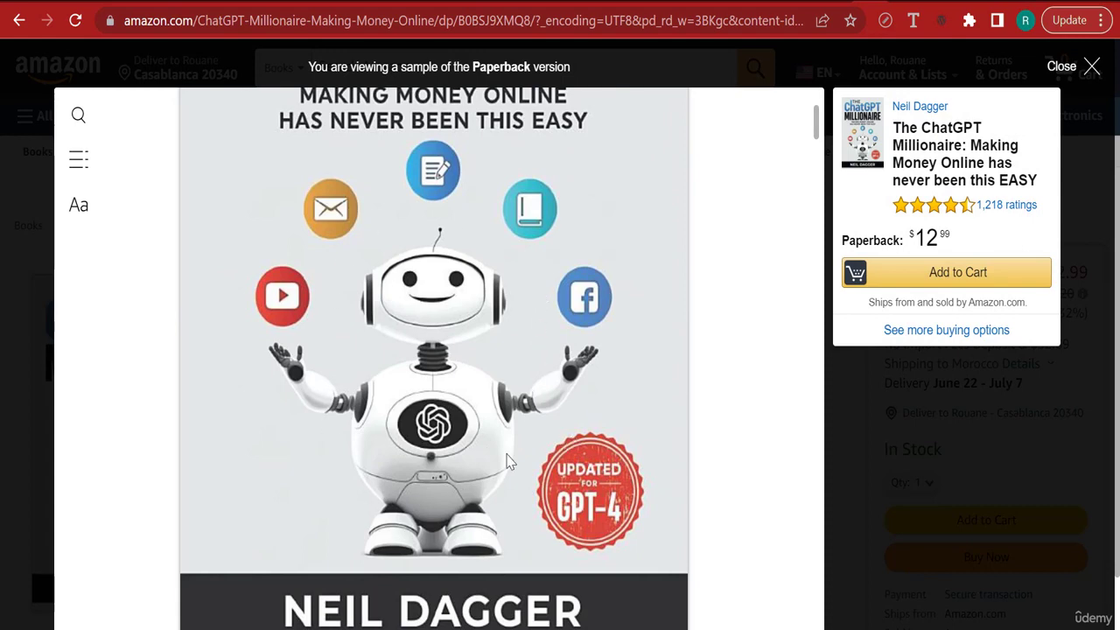
scroll(446, 425, up, 3)
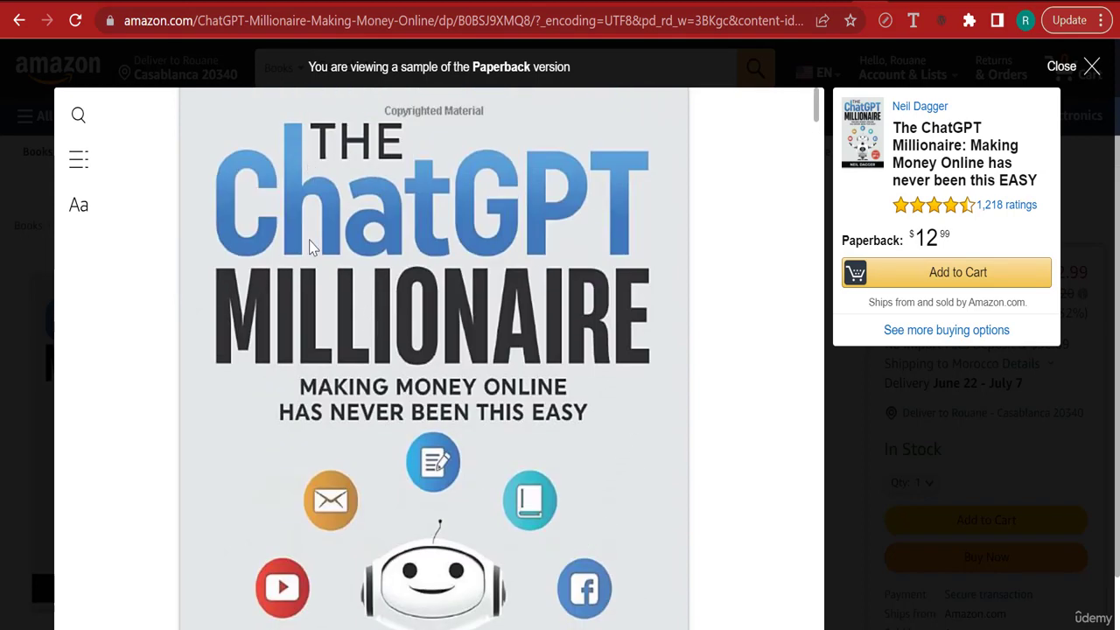
scroll(625, 375, down, 2)
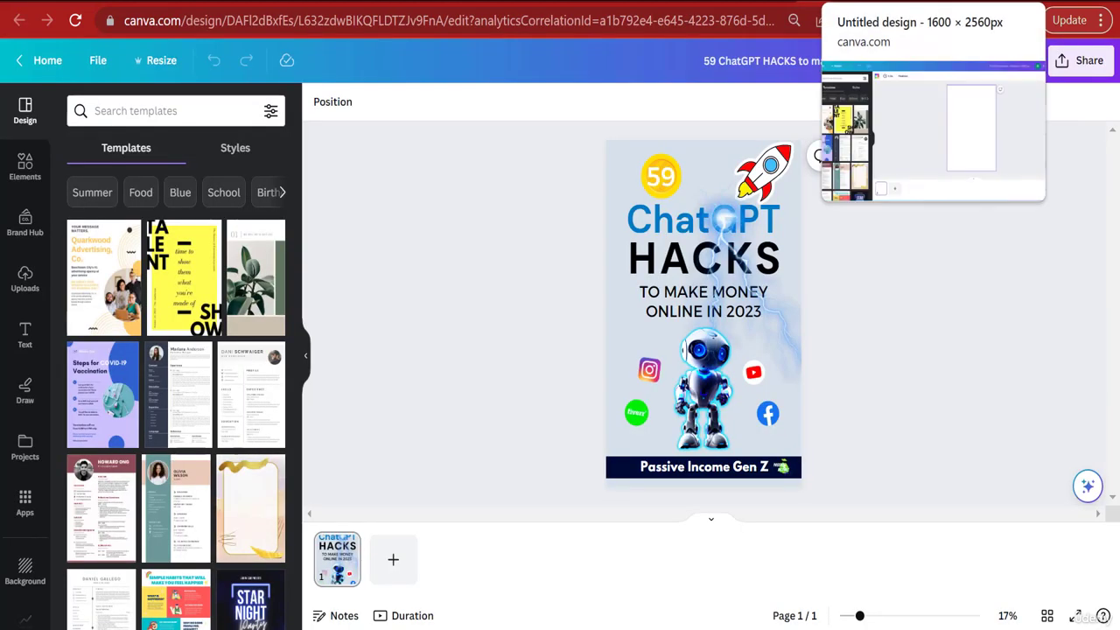
click(789, 1)
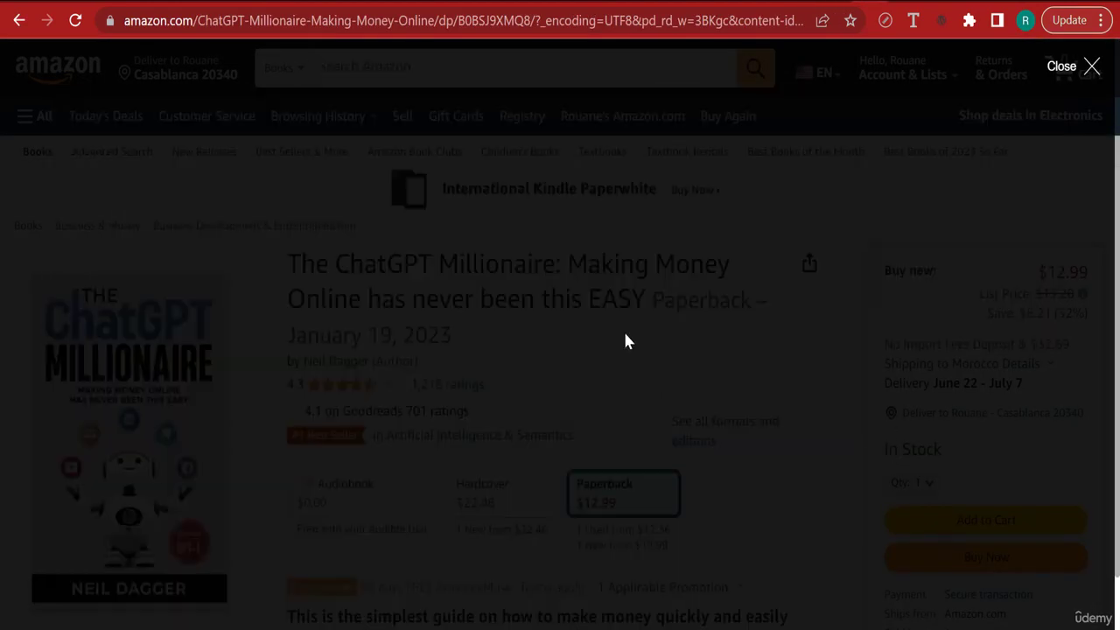
click(1091, 67)
- Look through the book page and open the Chat GPT Bible from the frequently bought together books to view its cover
scroll(982, 254, down, 6)
scroll(350, 430, down, 3)
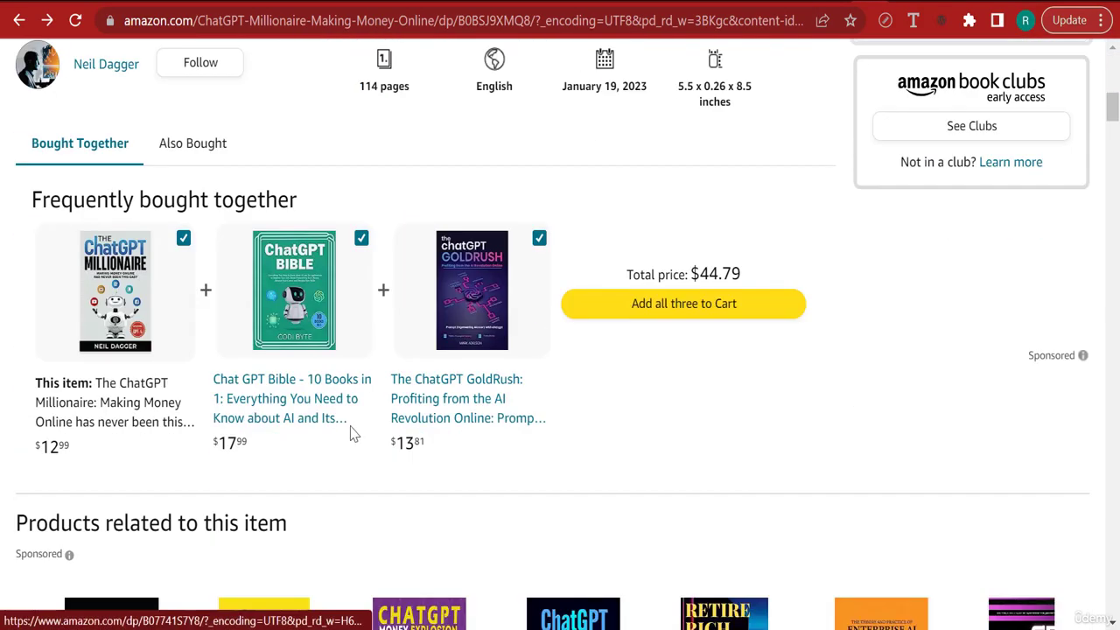
scroll(290, 362, up, 1)
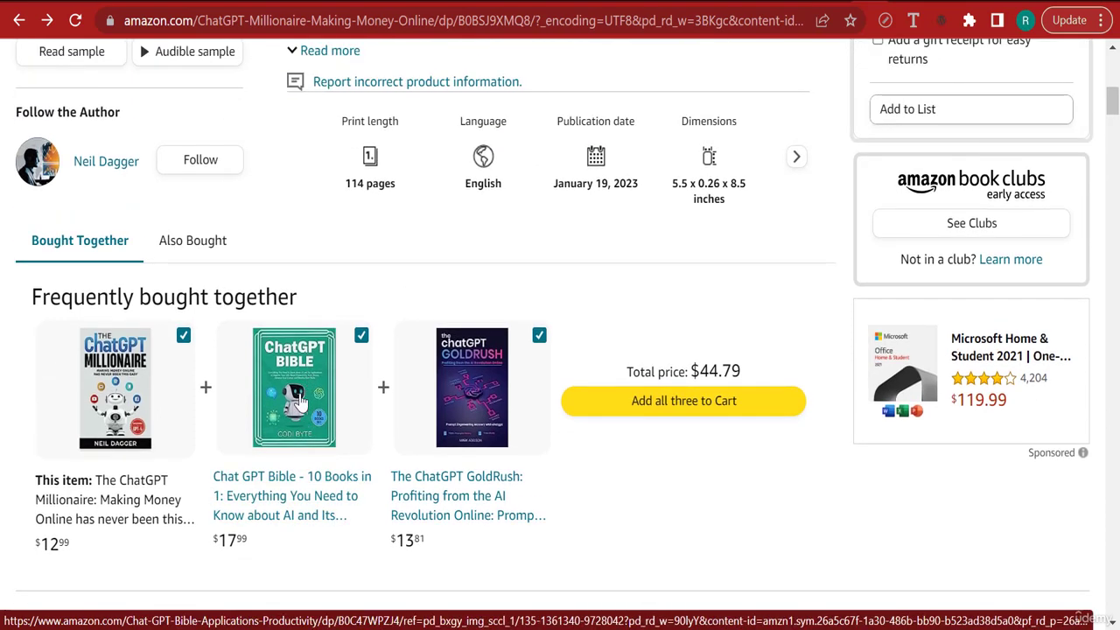
scroll(473, 336, up, 5)
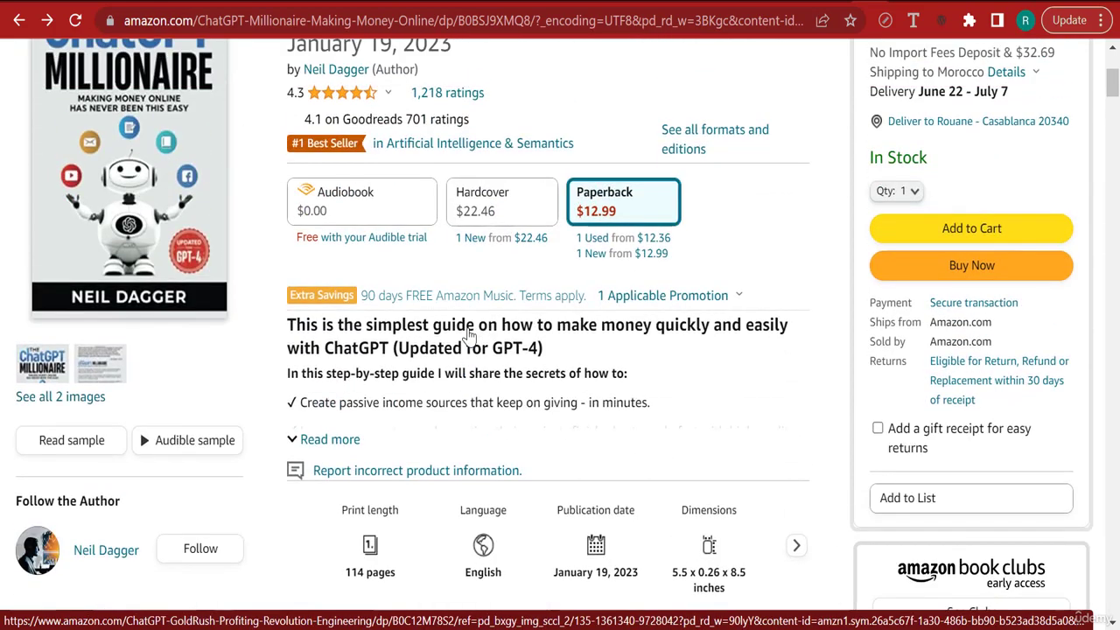
scroll(470, 333, up, 1)
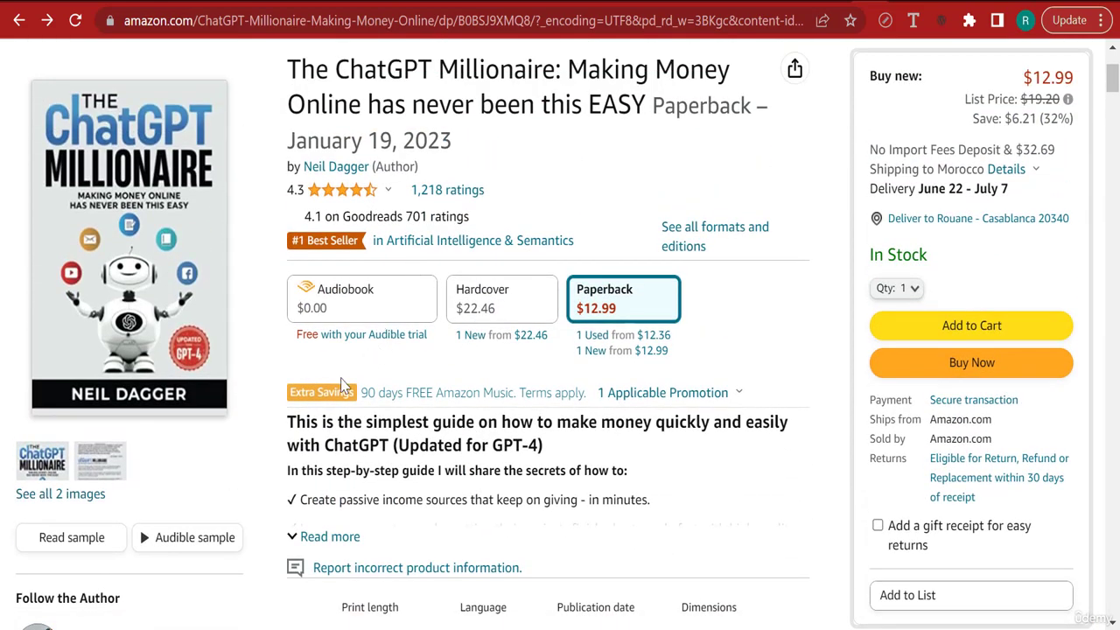
scroll(345, 390, down, 3)
scroll(350, 446, down, 2)
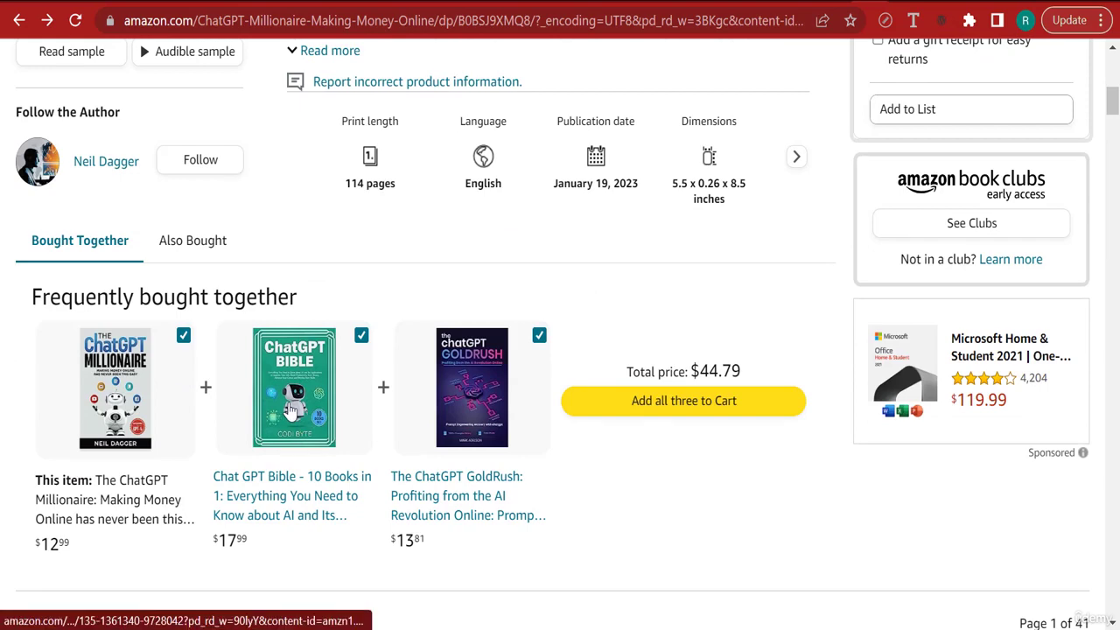
click(291, 411)
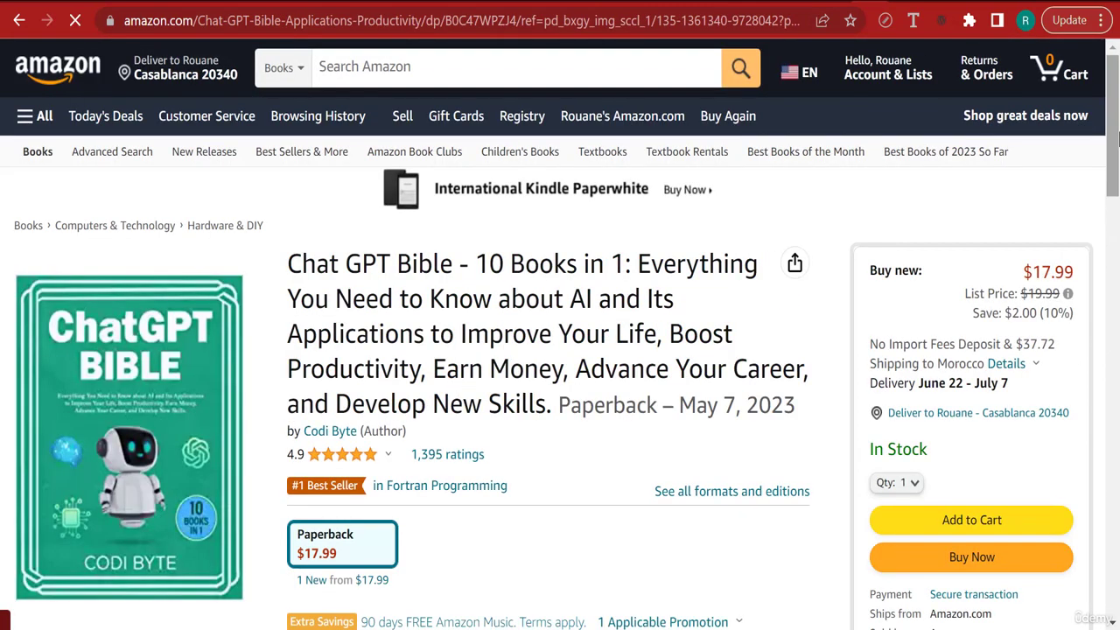
scroll(683, 368, down, 1)
scroll(715, 325, up, 1)
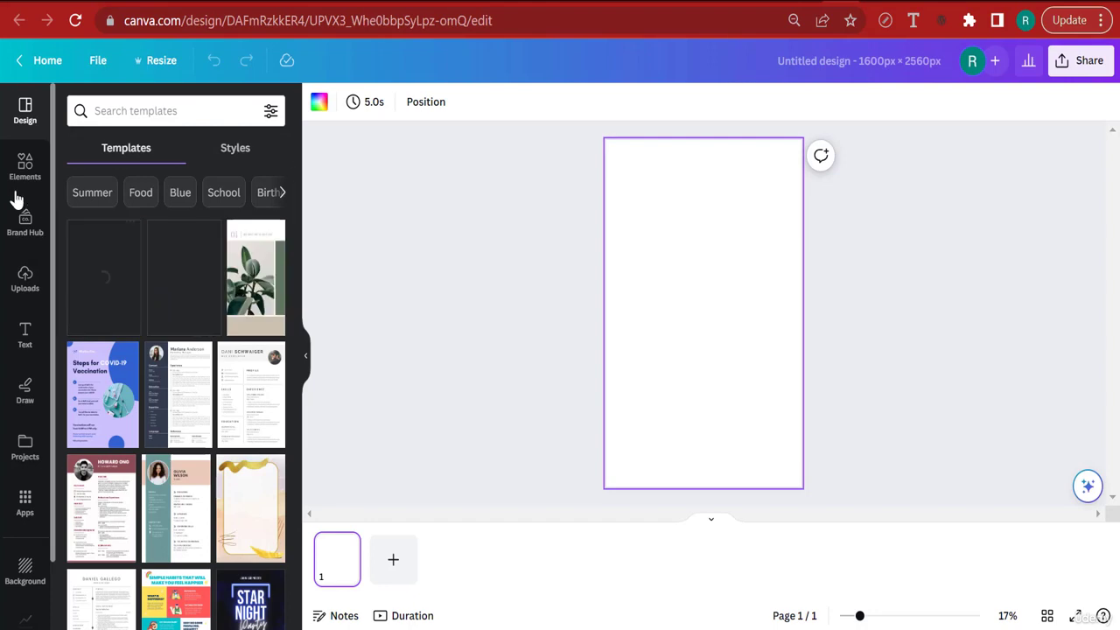
- In the blank 1600 x 2560 px Canva design, search the elements for "robot" and restrict the results to graphics
click(24, 165)
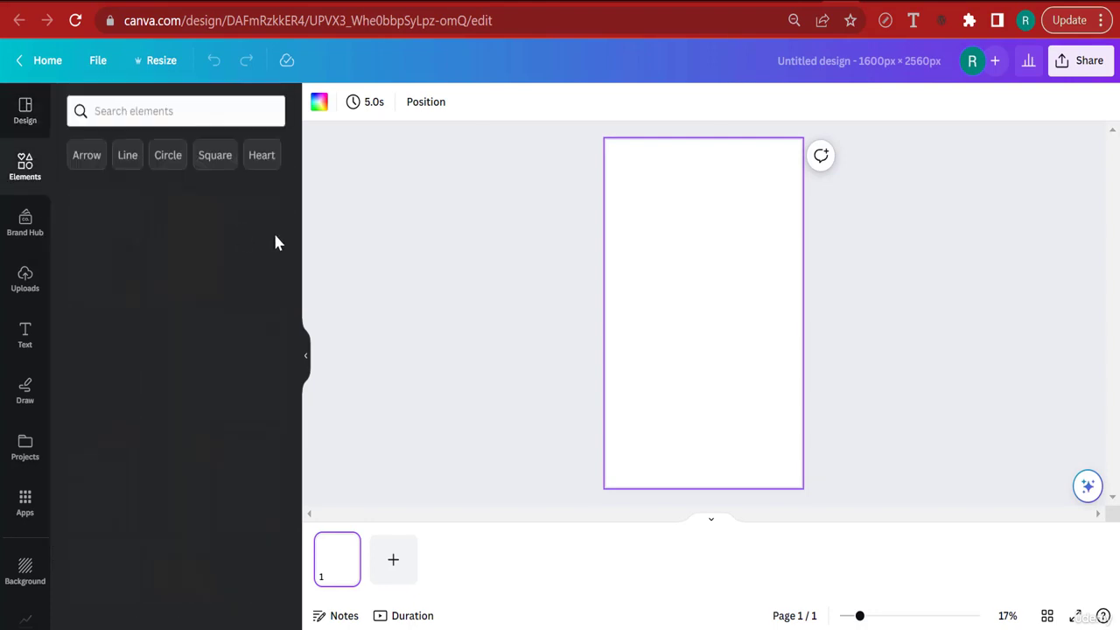
click(147, 108)
text(robot)
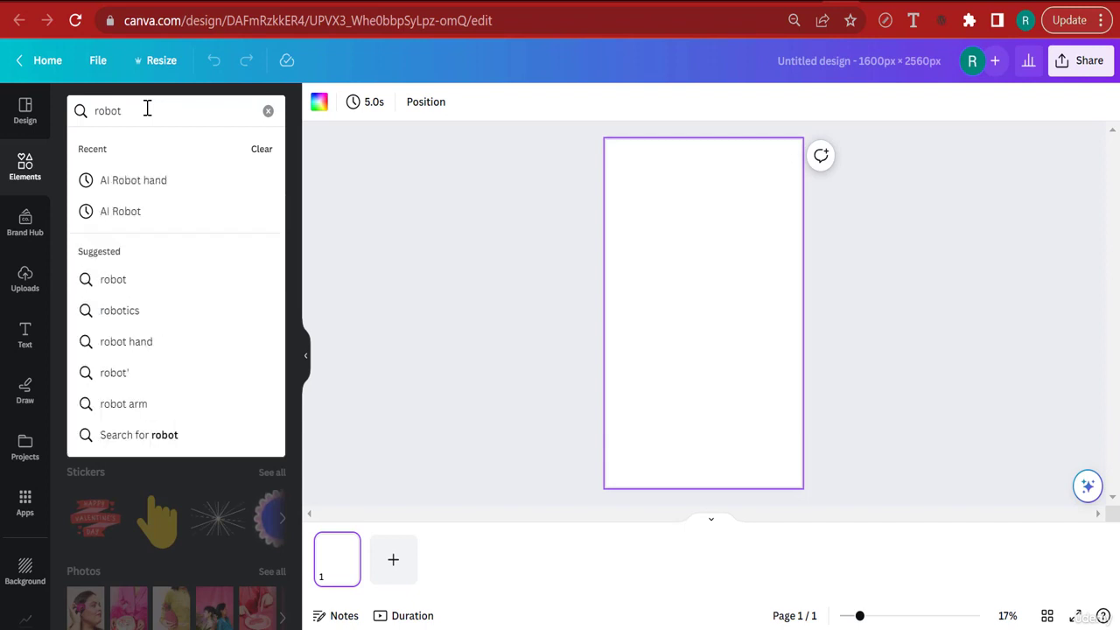
key(Return)
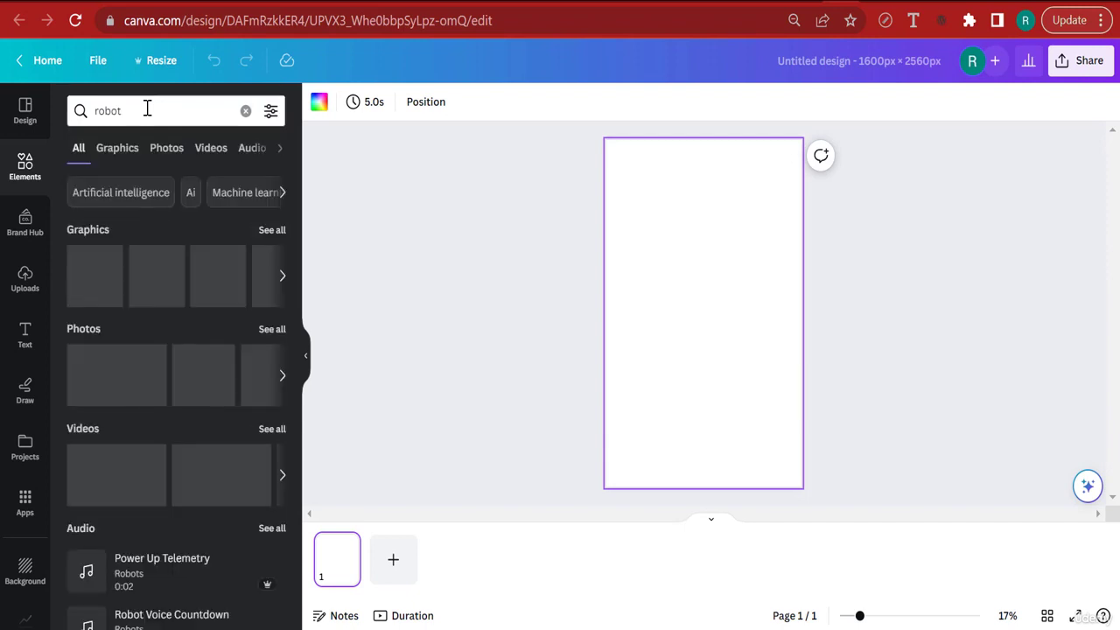
click(167, 159)
click(137, 151)
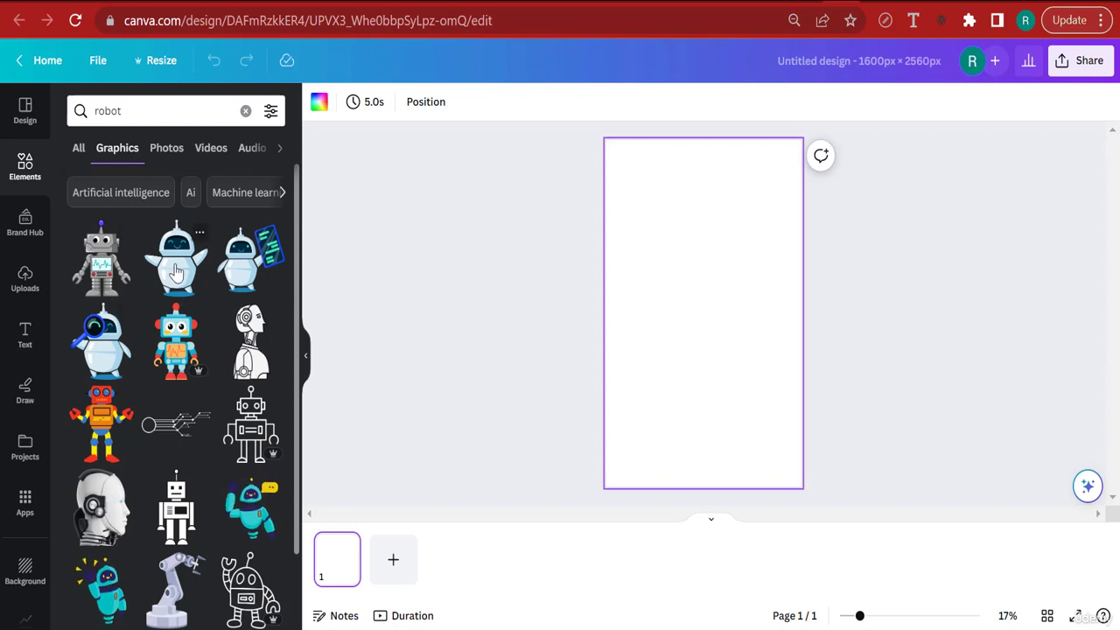
- Try four robot graphics one at a time on the blank page, enlarging the grey one, and delete each of them
click(98, 279)
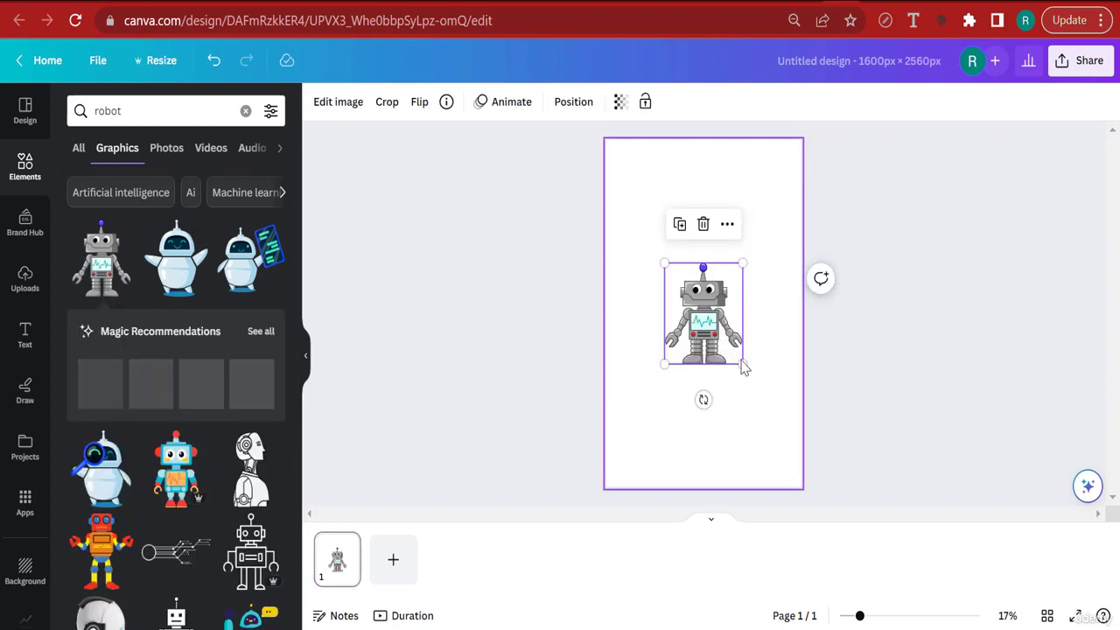
drag(742, 365, 782, 414)
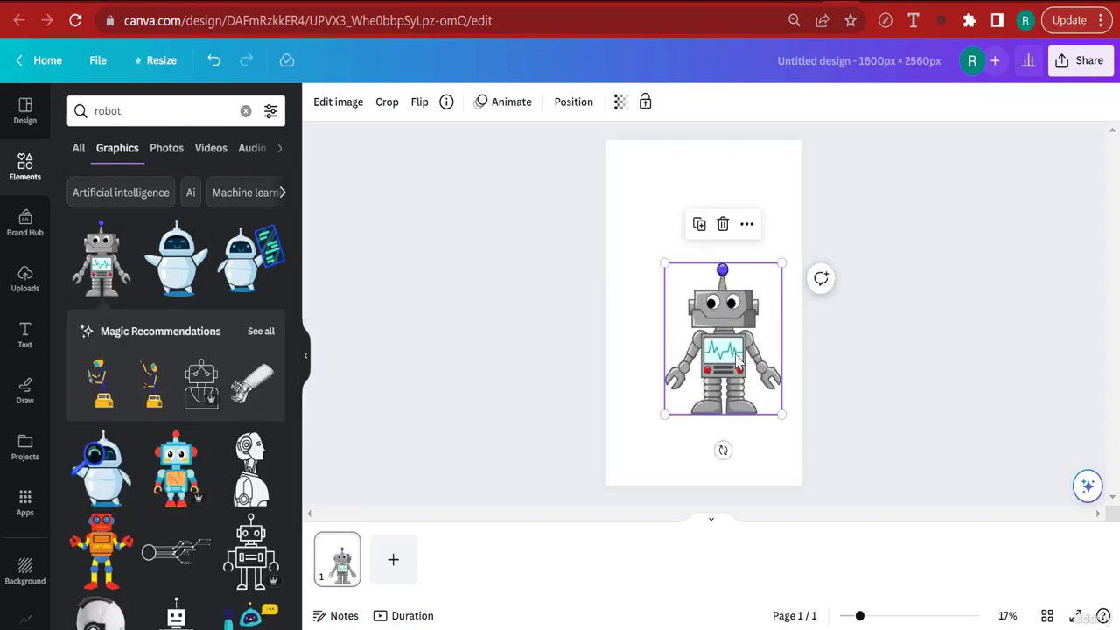
key(Delete)
click(175, 259)
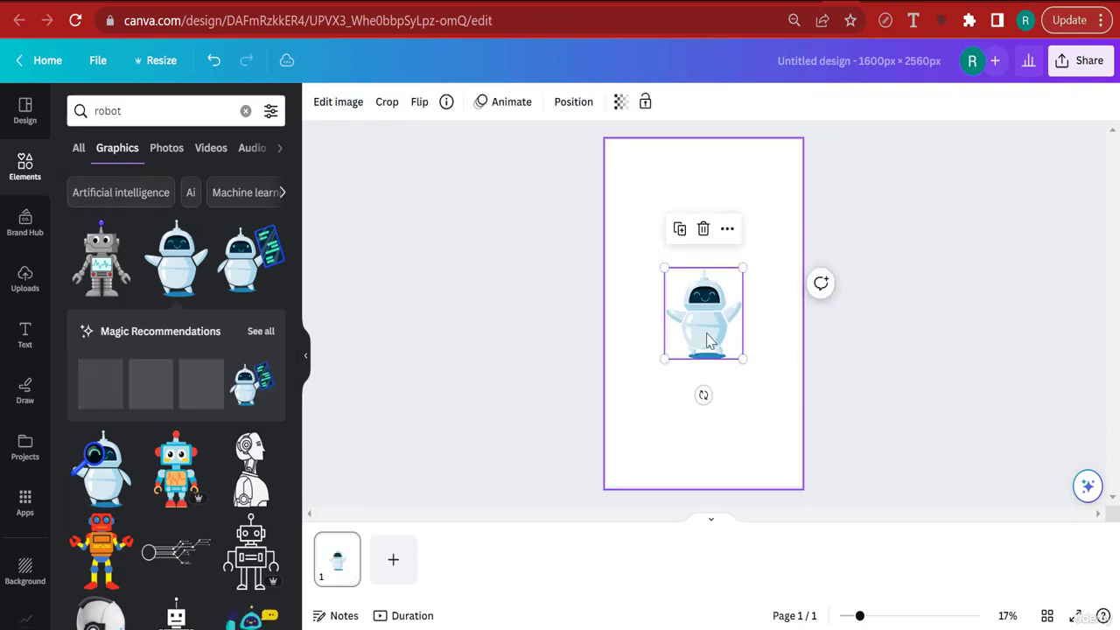
key(Delete)
click(250, 259)
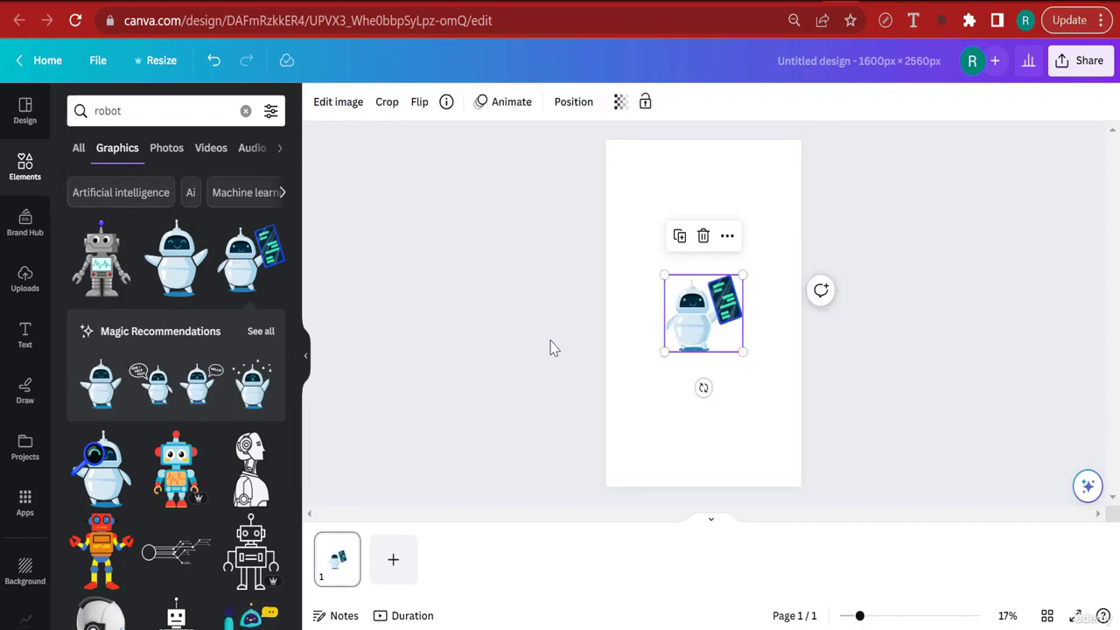
key(Delete)
drag(98, 479, 691, 340)
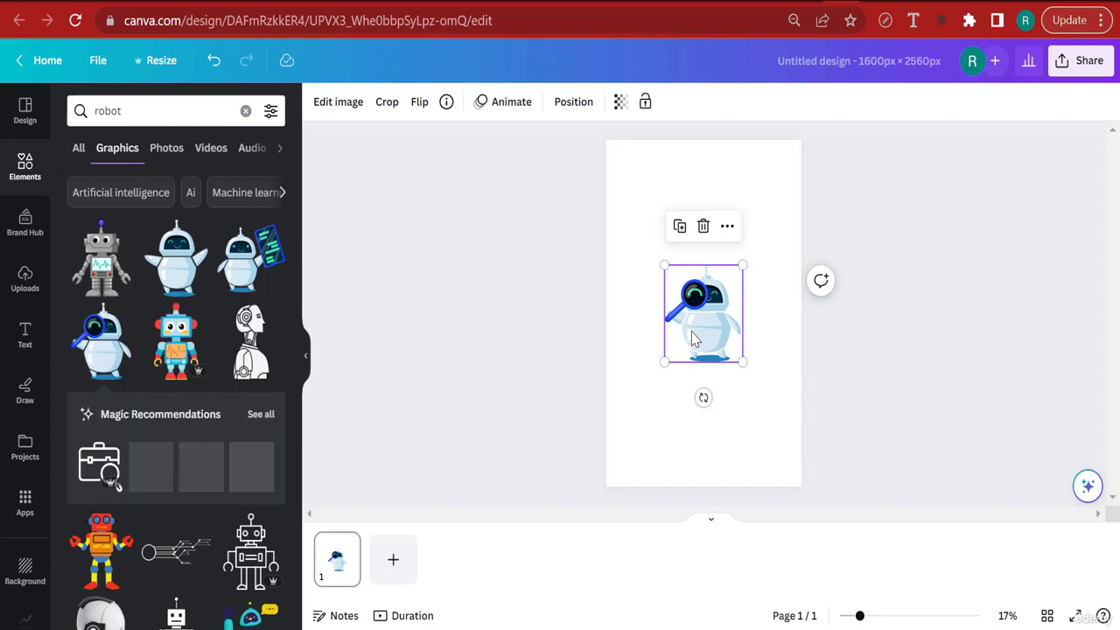
key(Delete)
- Look through more of the robot graphics in the search results for one that suits the cover
scroll(224, 492, down, 6)
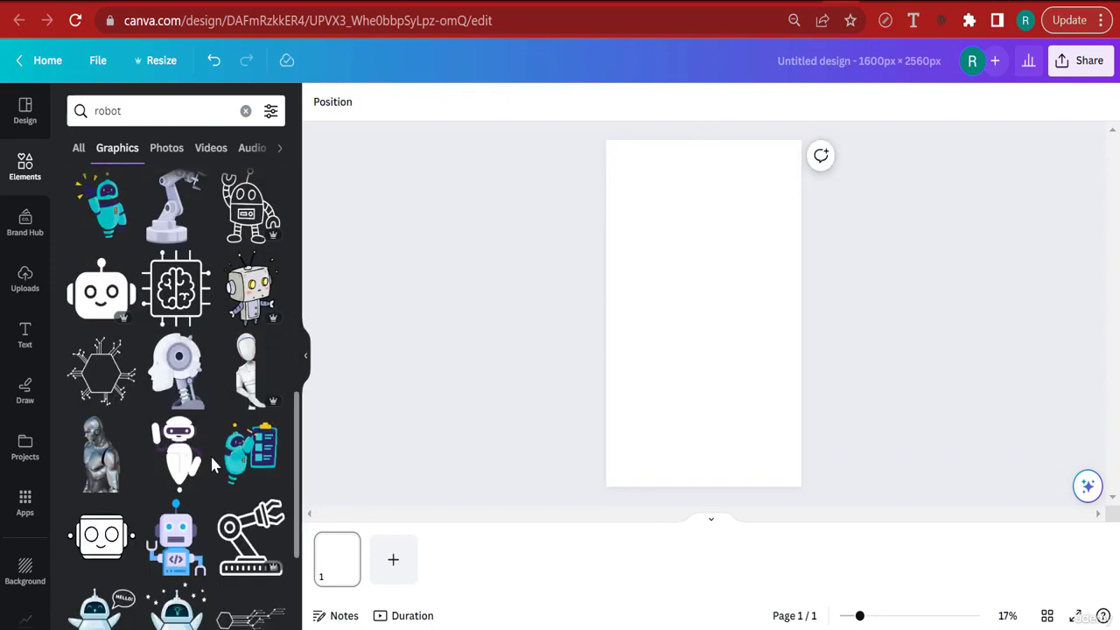
scroll(214, 459, down, 7)
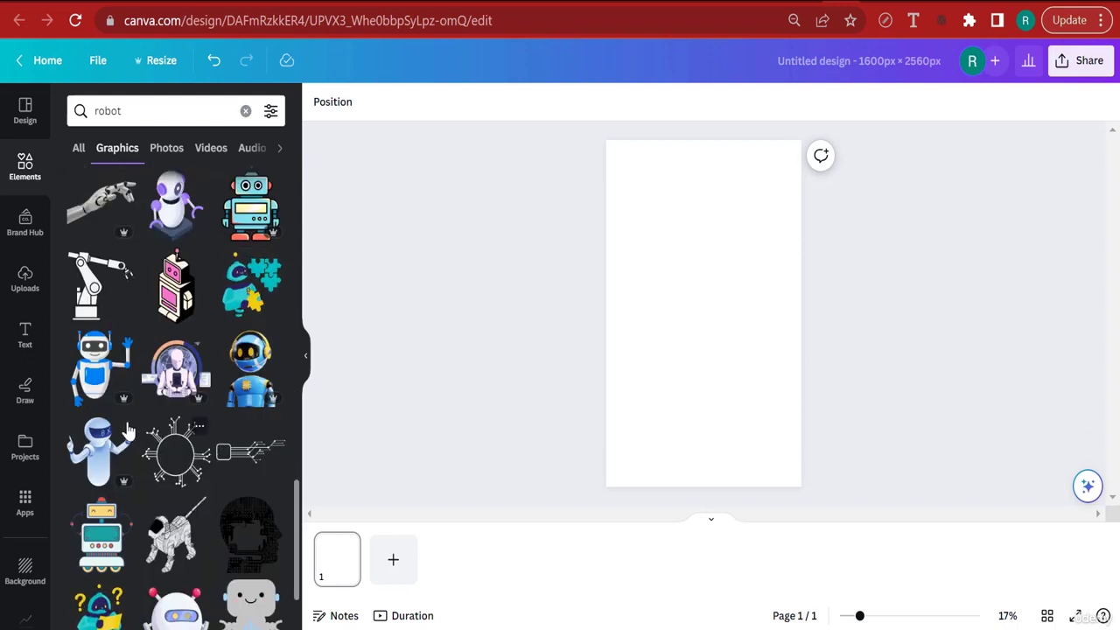
scroll(175, 431, down, 1)
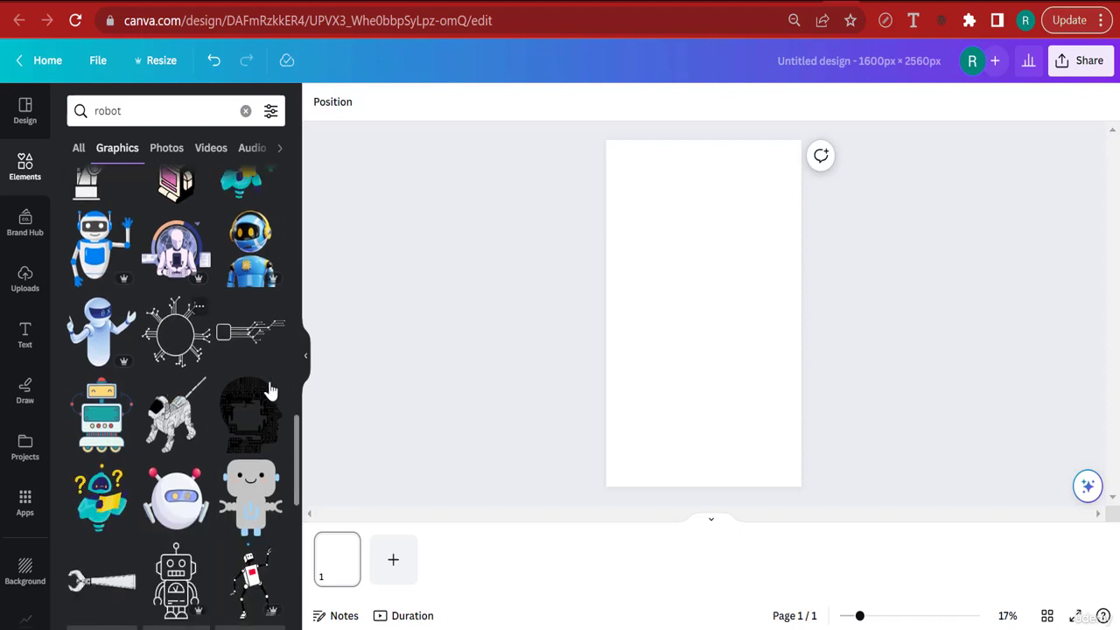
scroll(197, 449, down, 3)
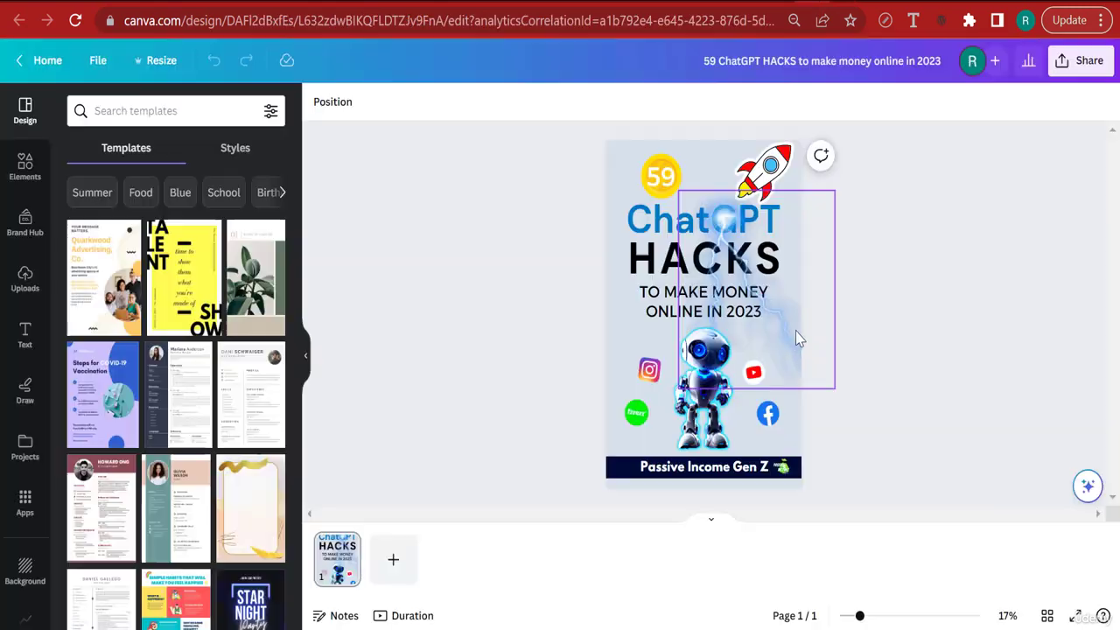
- Examine the blue-eyed robot between the social media logos up close on the existing 59 ChatGPT HACKS cover design
click(701, 399)
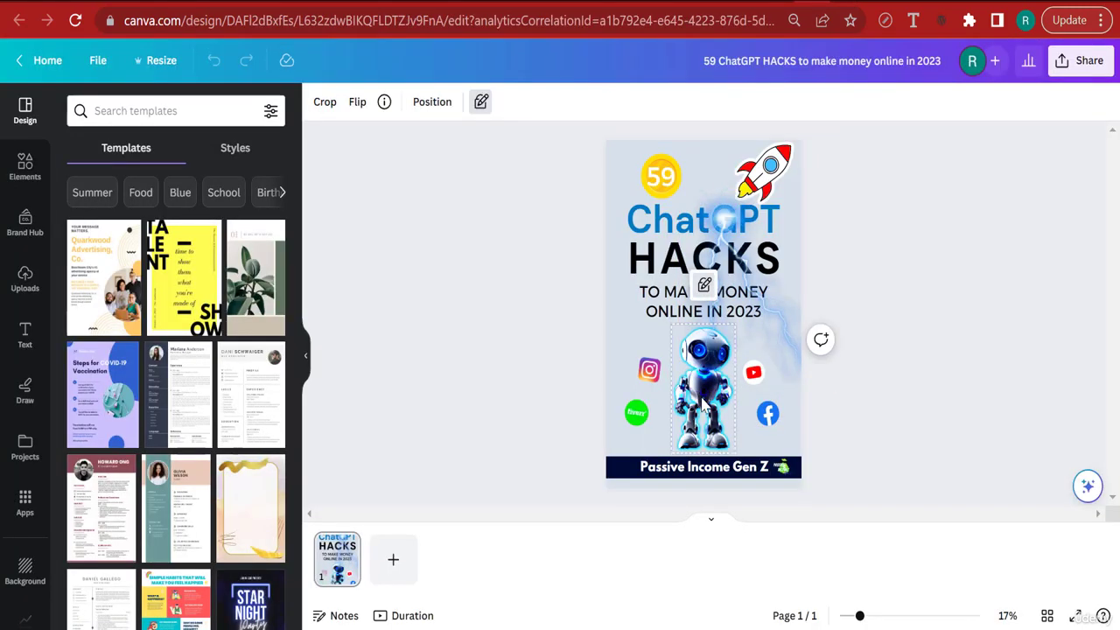
click(931, 618)
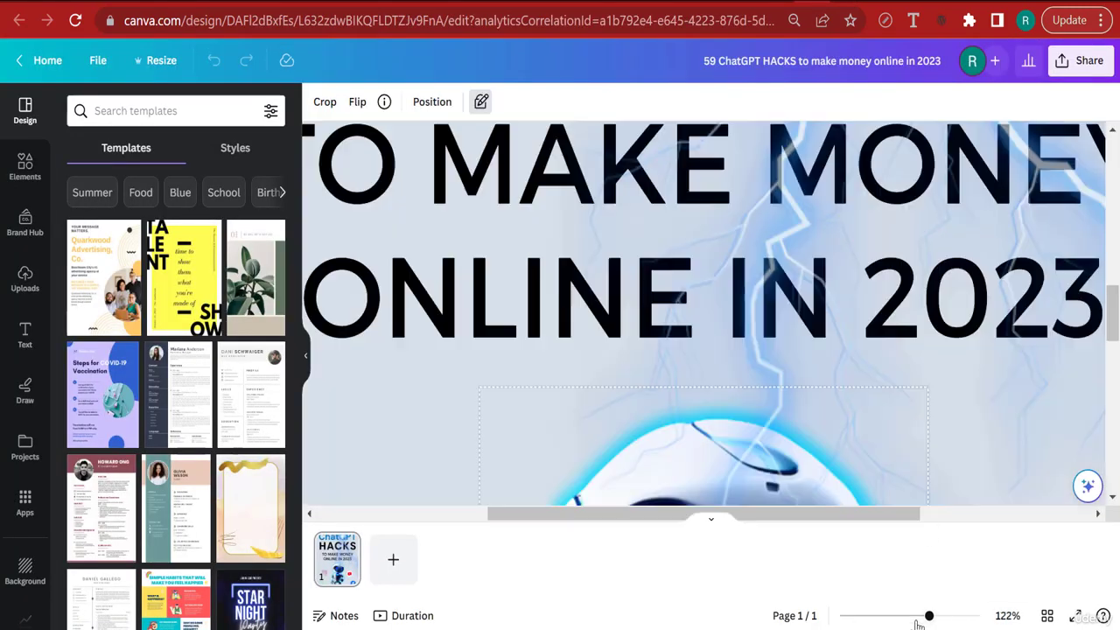
scroll(847, 448, down, 2)
scroll(705, 315, down, 2)
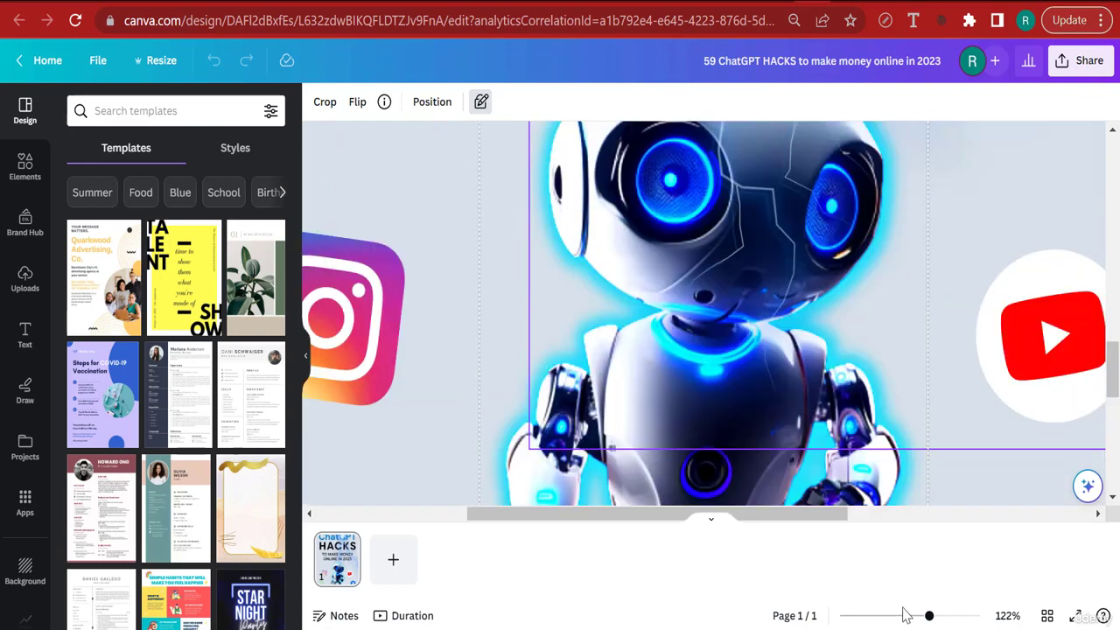
click(903, 617)
scroll(800, 420, down, 1)
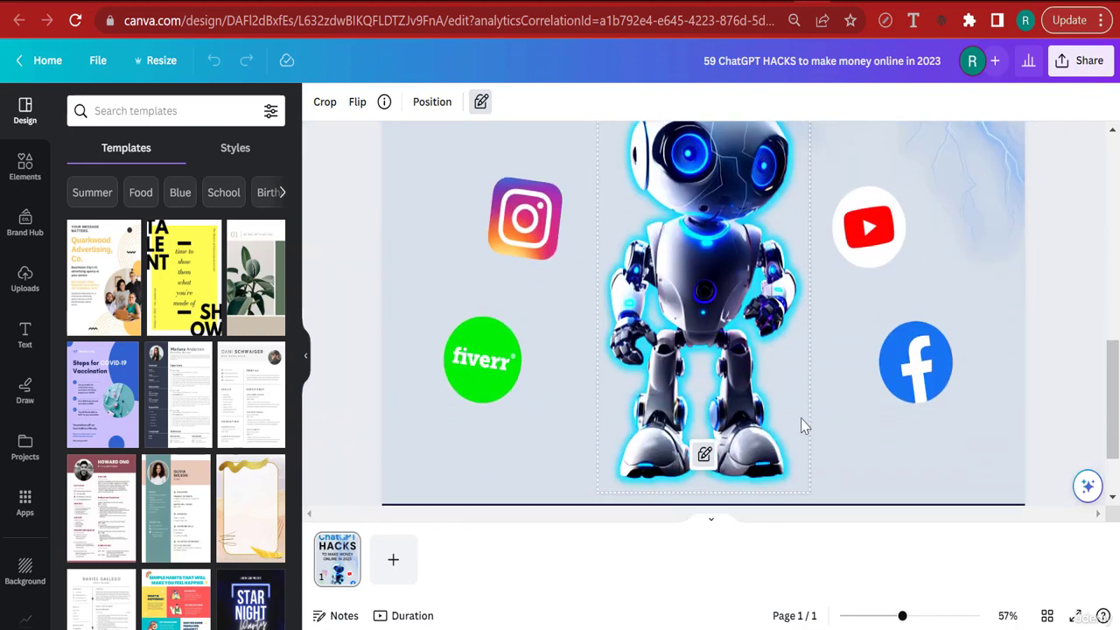
scroll(798, 425, up, 1)
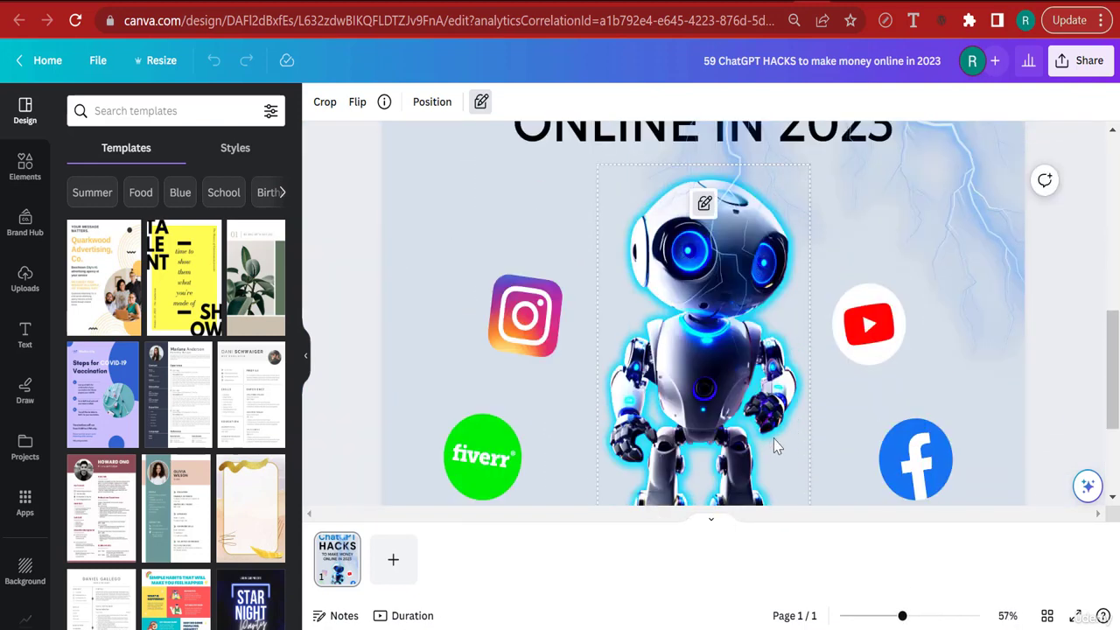
scroll(775, 449, up, 1)
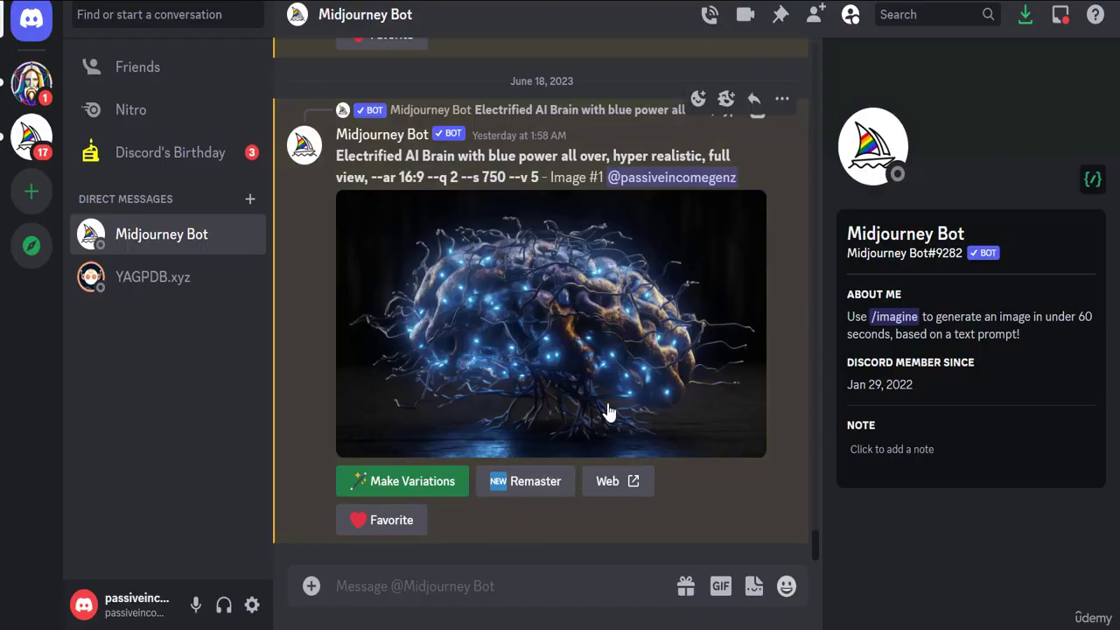
- Switch to the Midjourney Bot chat in Discord and look back through the generated images and their prompts, from June 18 to June 8, 2023
scroll(604, 411, up, 5)
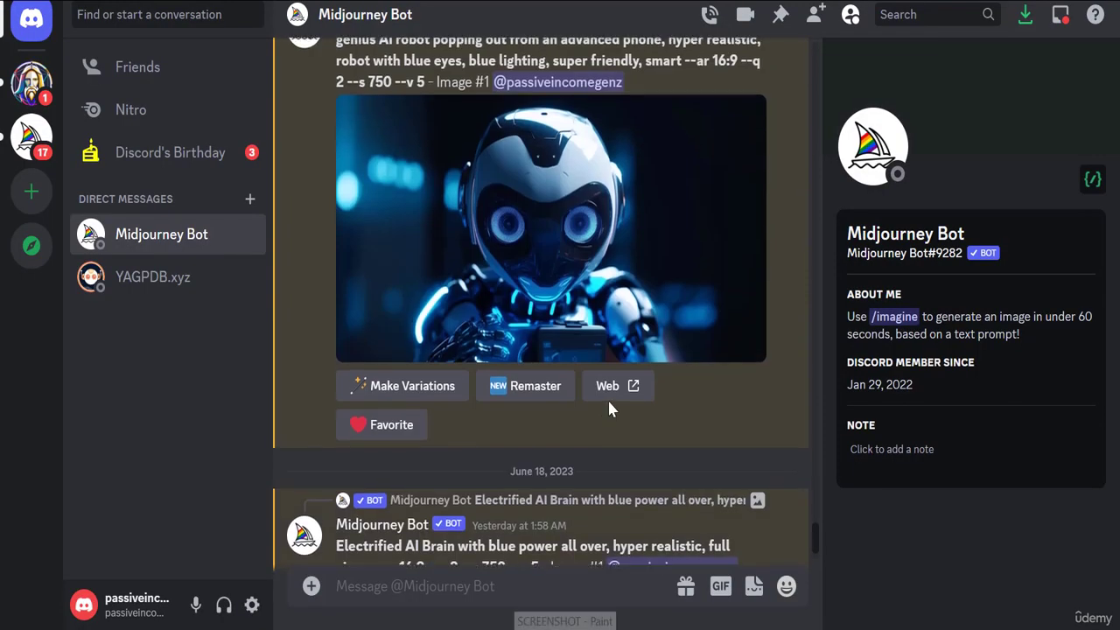
scroll(659, 439, up, 10)
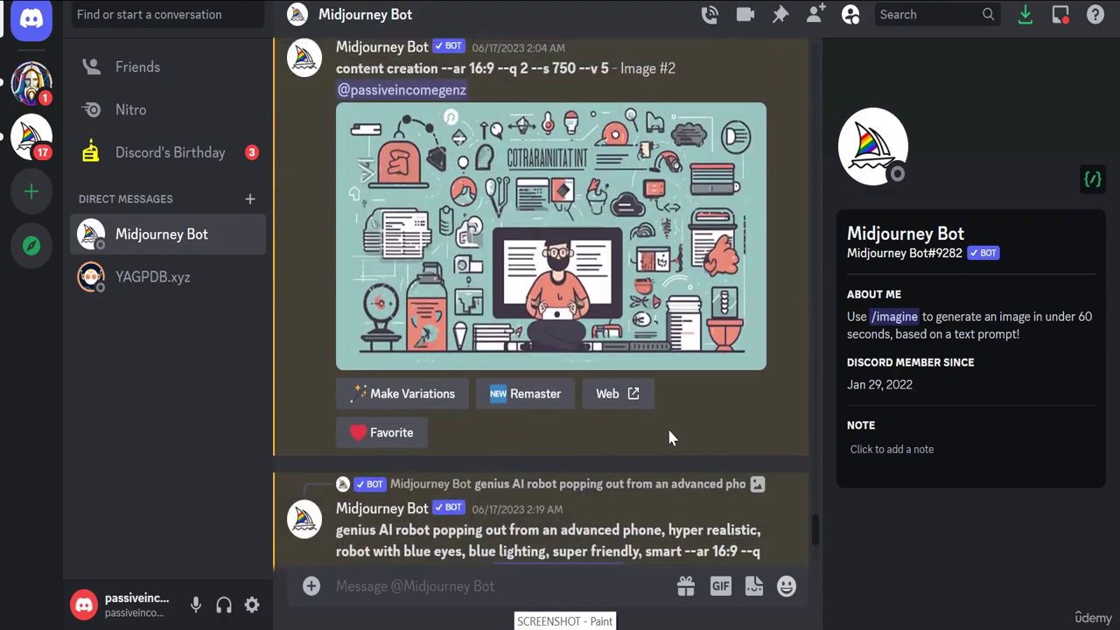
scroll(665, 433, up, 15)
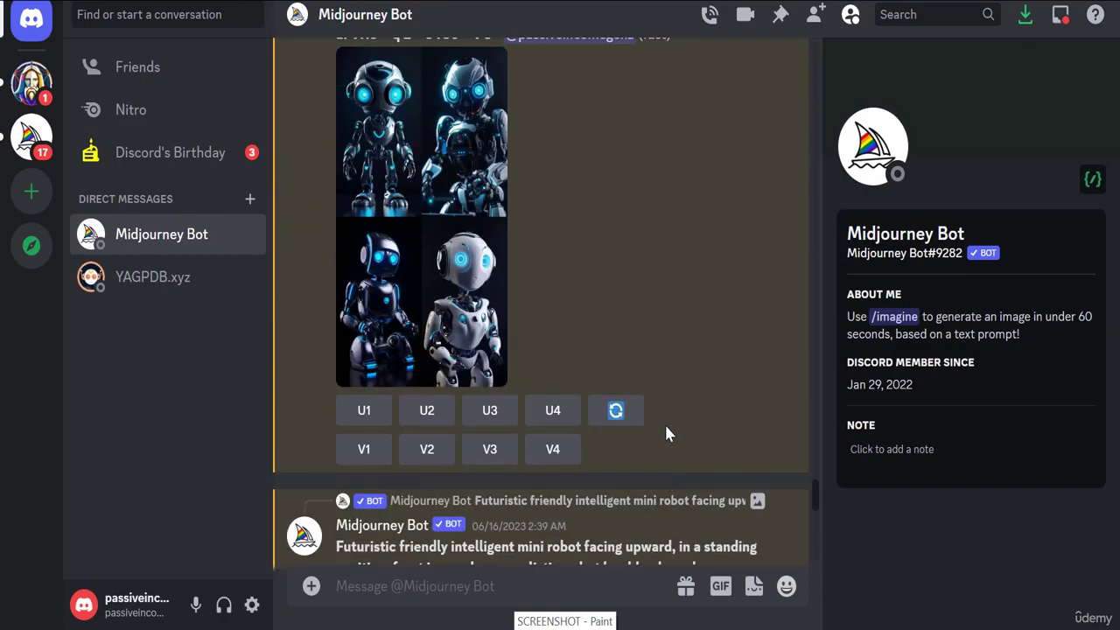
scroll(664, 421, up, 15)
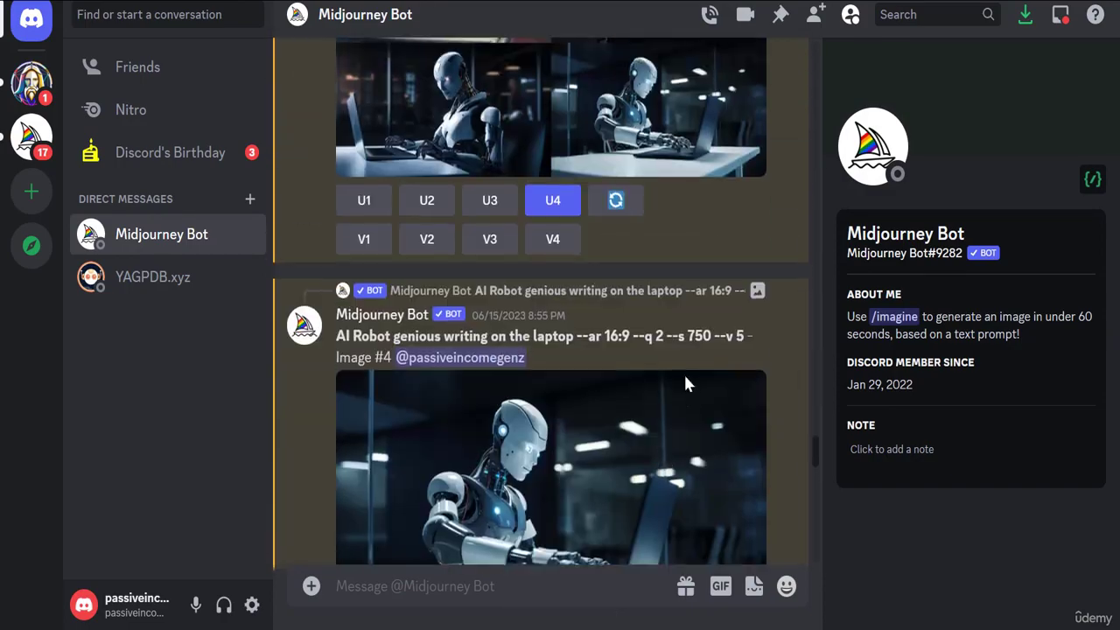
scroll(614, 478, up, 10)
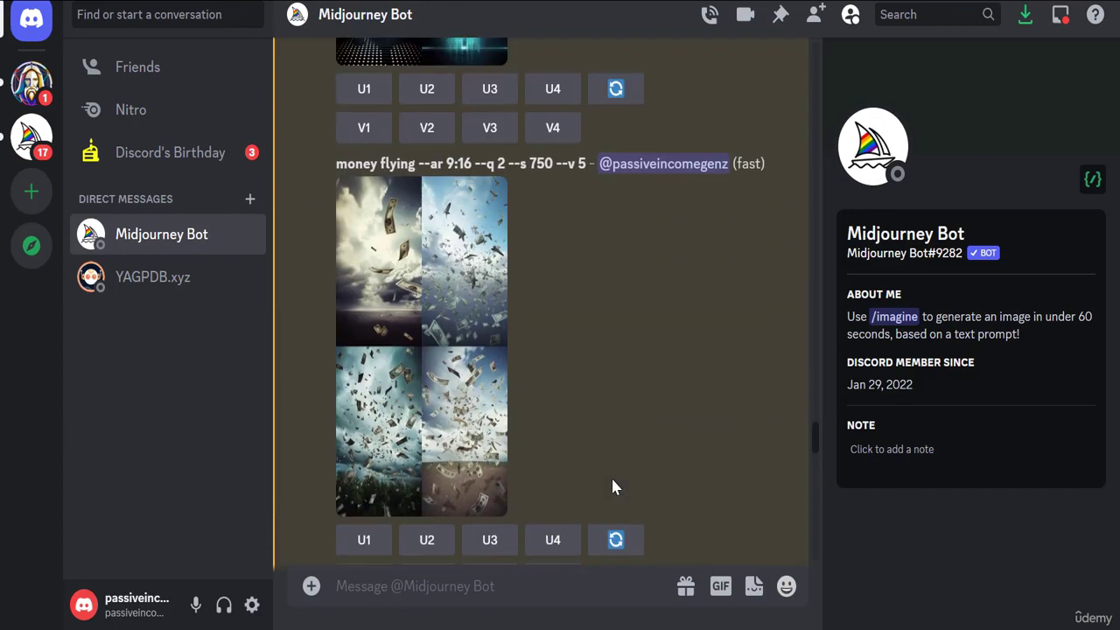
scroll(616, 478, up, 15)
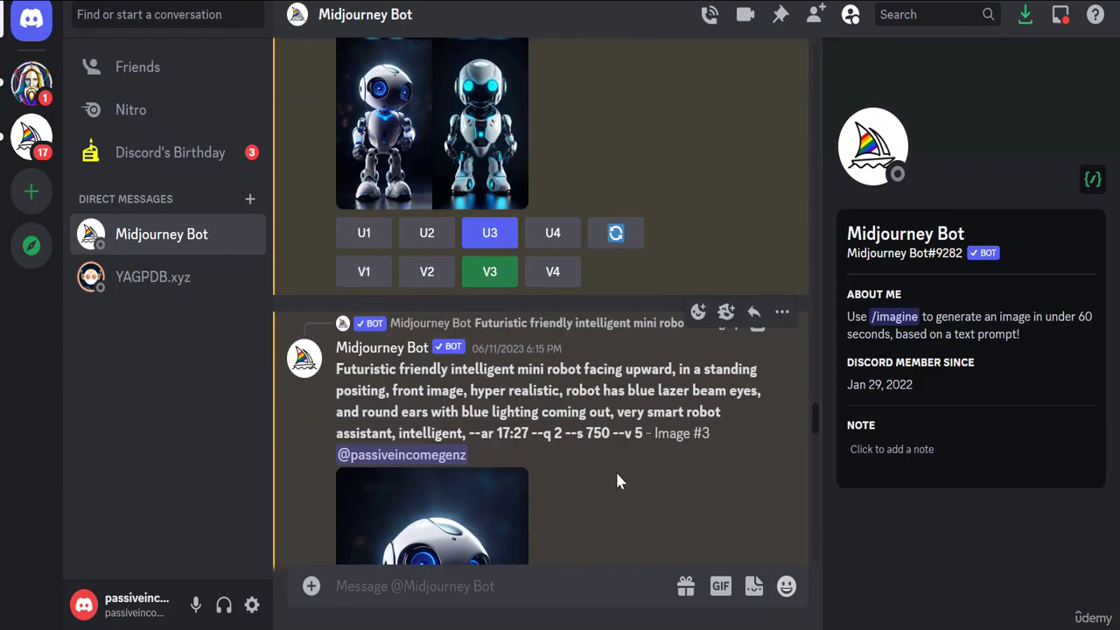
scroll(617, 478, up, 5)
scroll(615, 473, down, 4)
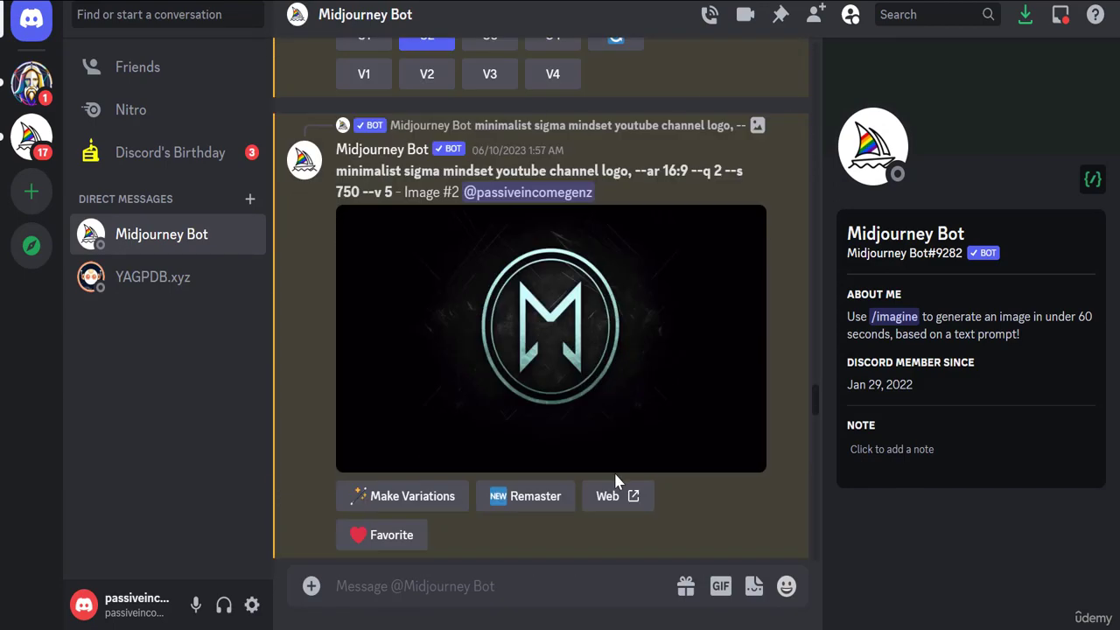
scroll(585, 371, up, 8)
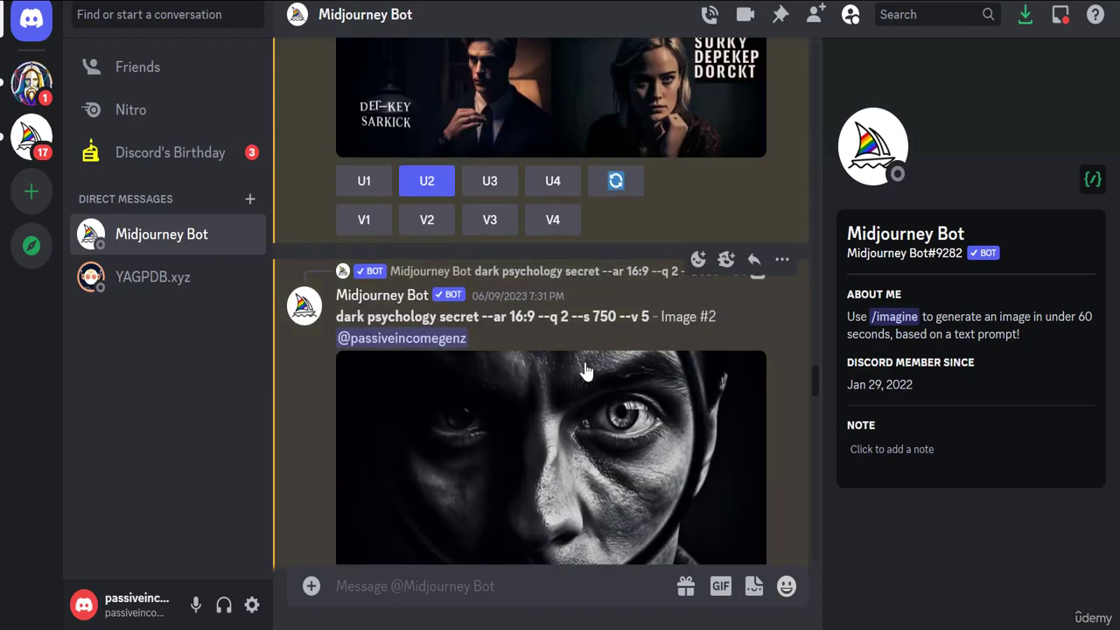
scroll(585, 372, up, 10)
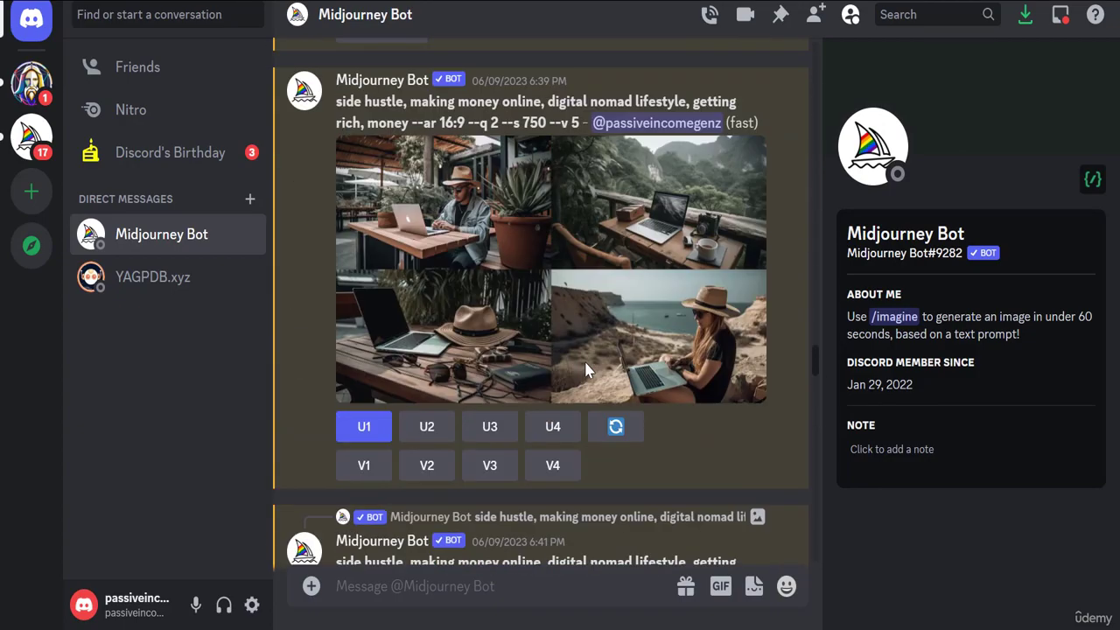
scroll(585, 371, up, 10)
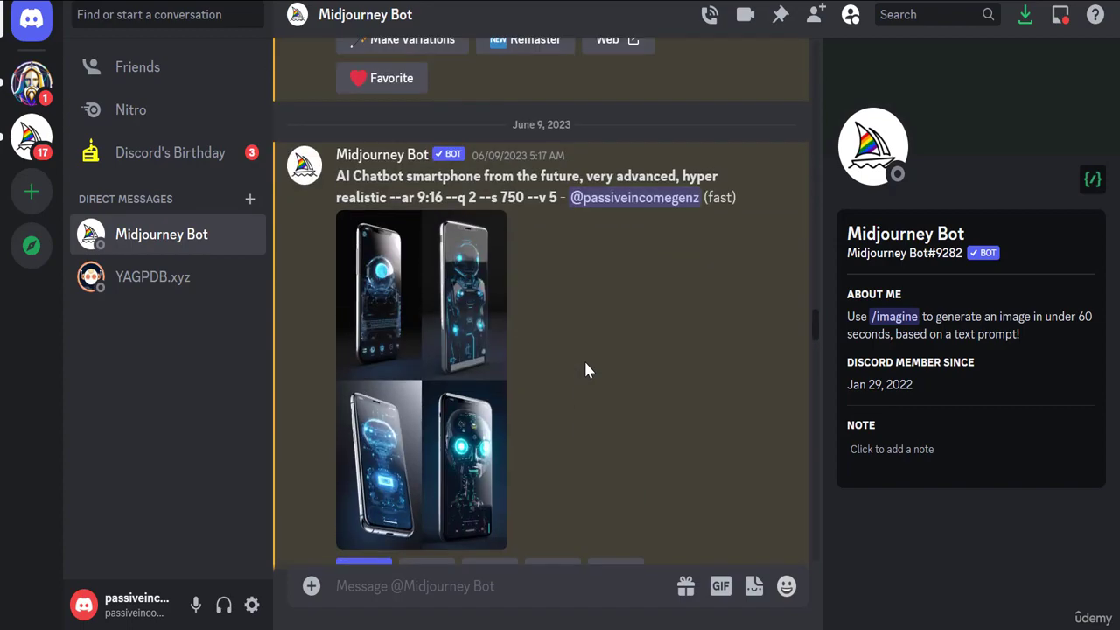
scroll(586, 371, up, 6)
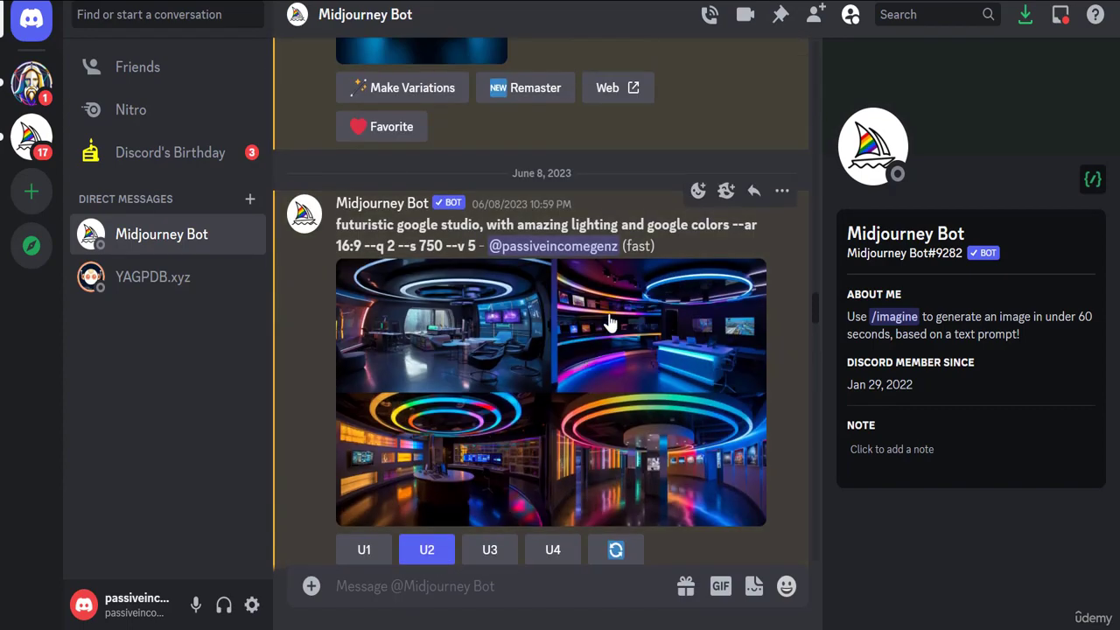
- Examine the futuristic google studio image grid, its upscaled second image and the prompt behind them
scroll(665, 345, down, 2)
scroll(683, 349, down, 4)
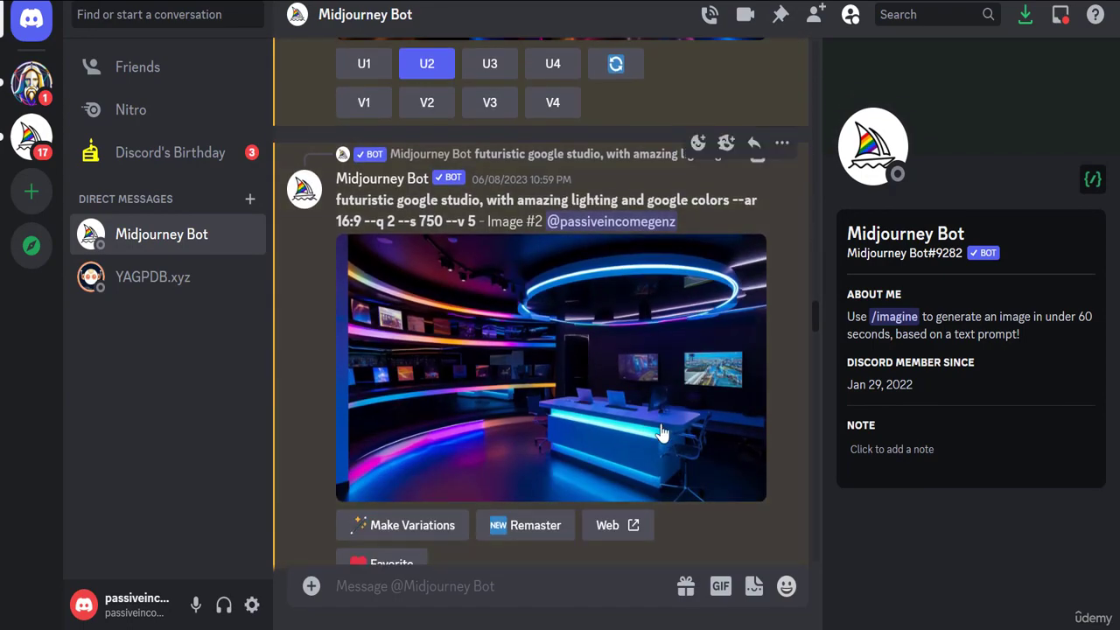
scroll(663, 432, up, 12)
scroll(660, 421, down, 4)
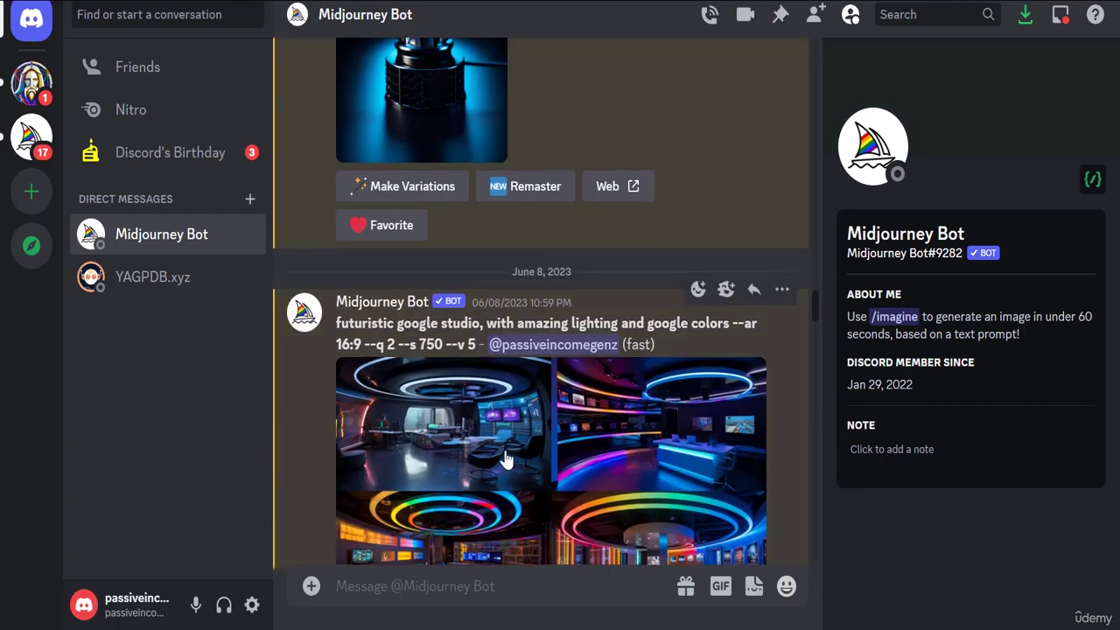
scroll(510, 453, up, 3)
scroll(513, 451, down, 4)
scroll(525, 438, down, 1)
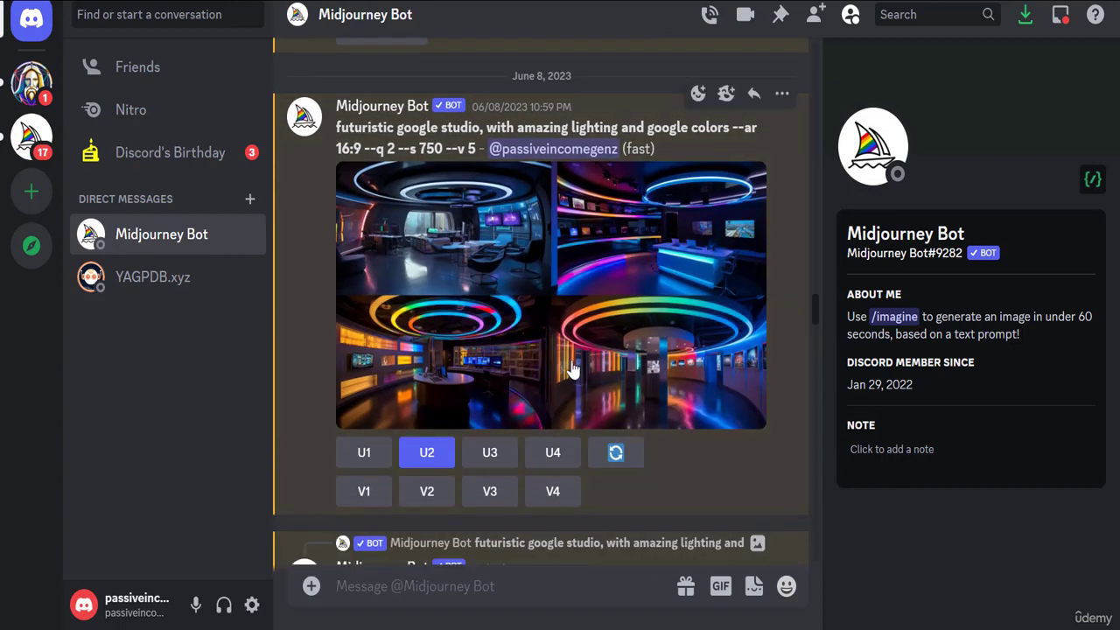
- Look back through the older black AI microphone images and their prompts to the smiling emoji image
scroll(565, 350, up, 5)
scroll(604, 351, up, 10)
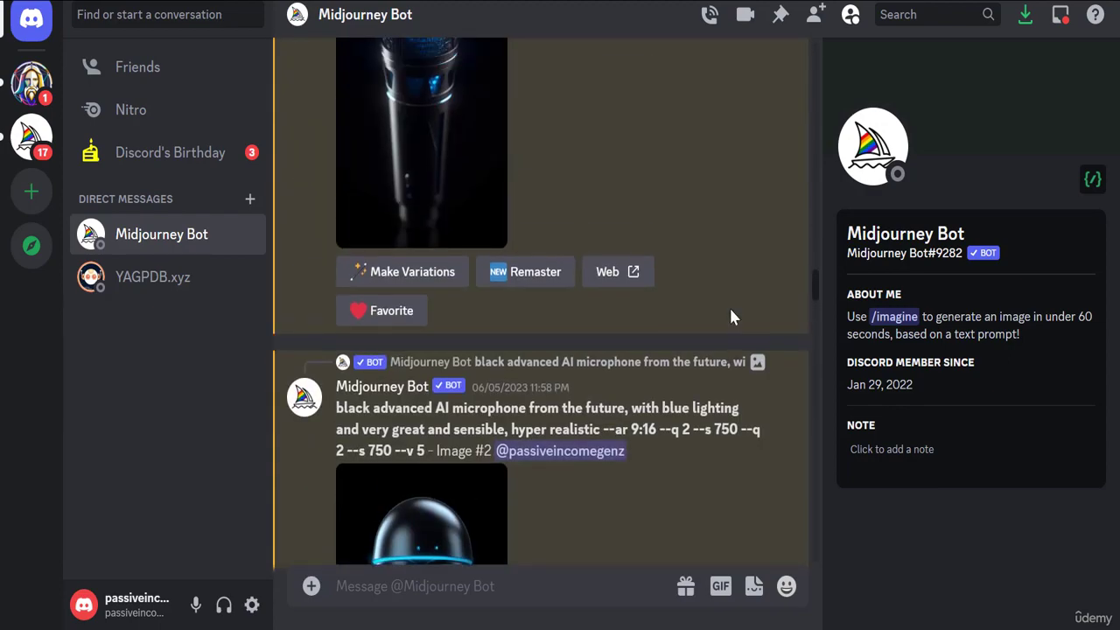
scroll(678, 338, up, 15)
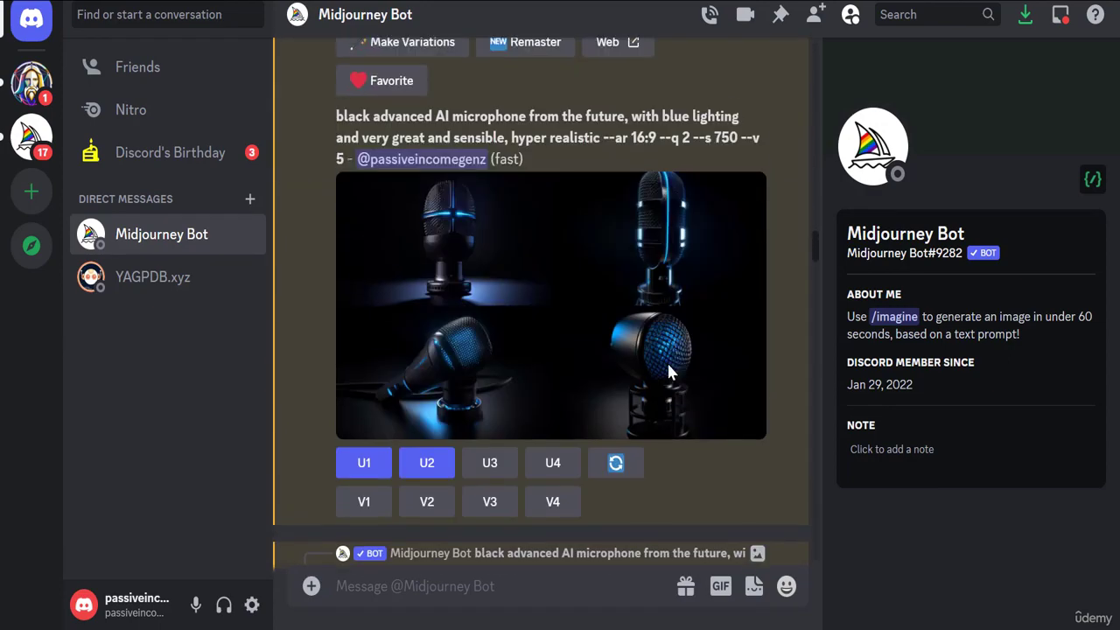
scroll(639, 398, up, 15)
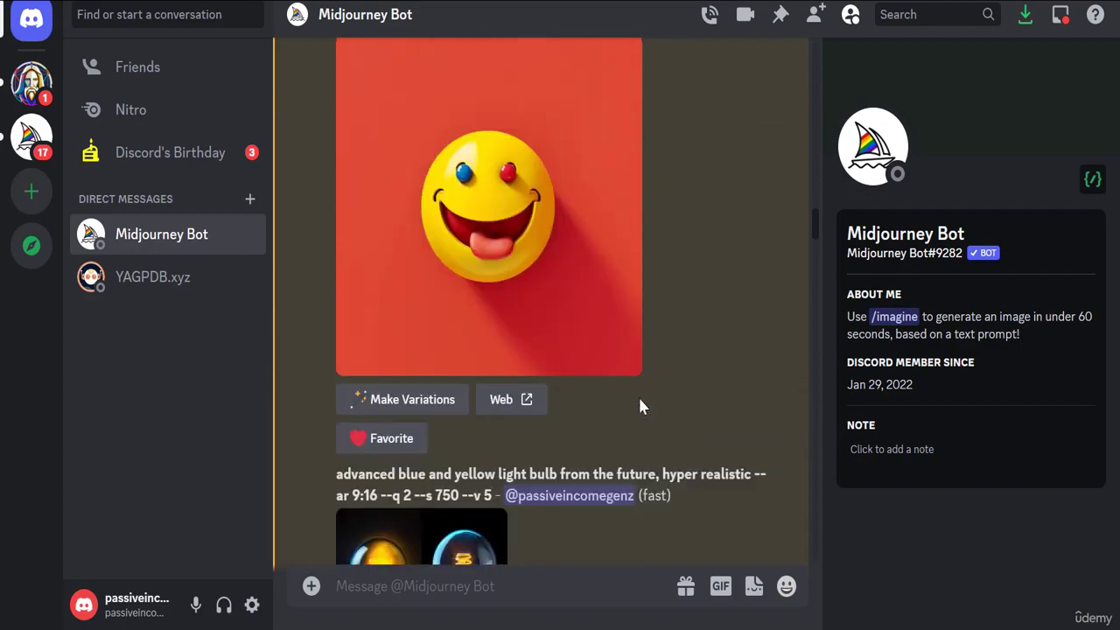
- Look through the June 5, 2023 images and prompts around the smiling emoji, the white-and-gold AI robots and the futuristic voiceover studio
scroll(612, 455, down, 8)
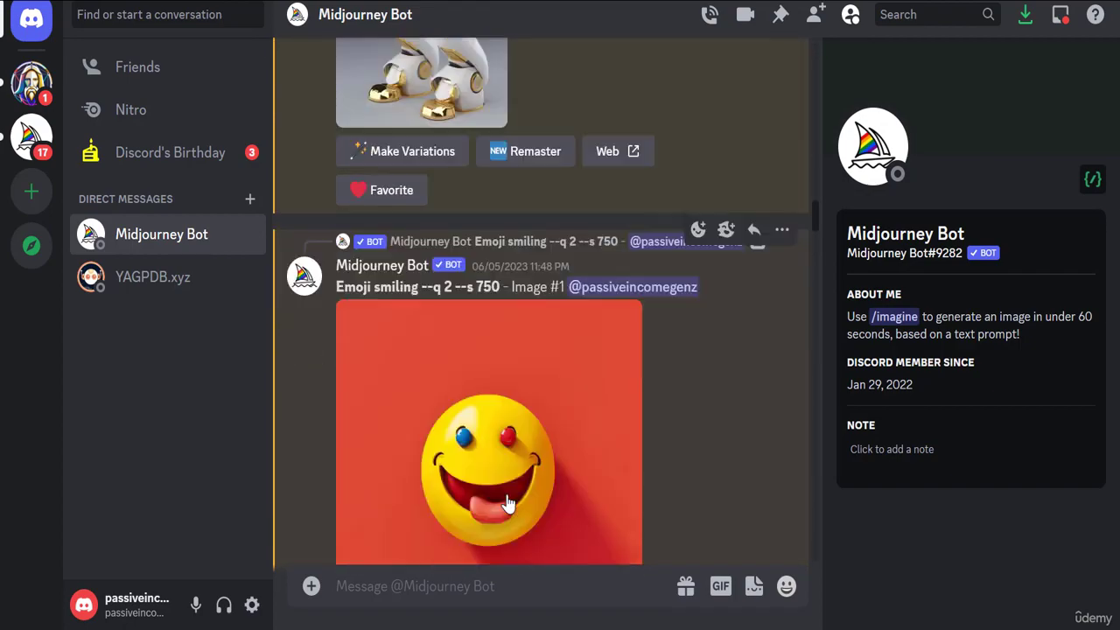
scroll(591, 431, up, 10)
scroll(627, 393, down, 5)
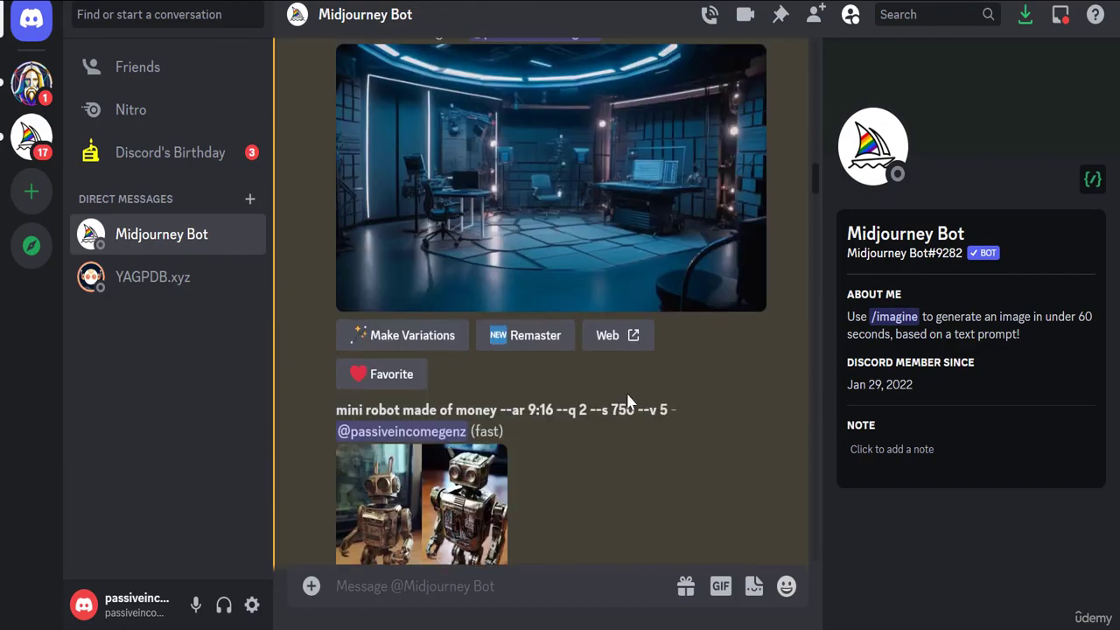
scroll(668, 383, up, 7)
scroll(668, 383, down, 3)
scroll(690, 372, up, 8)
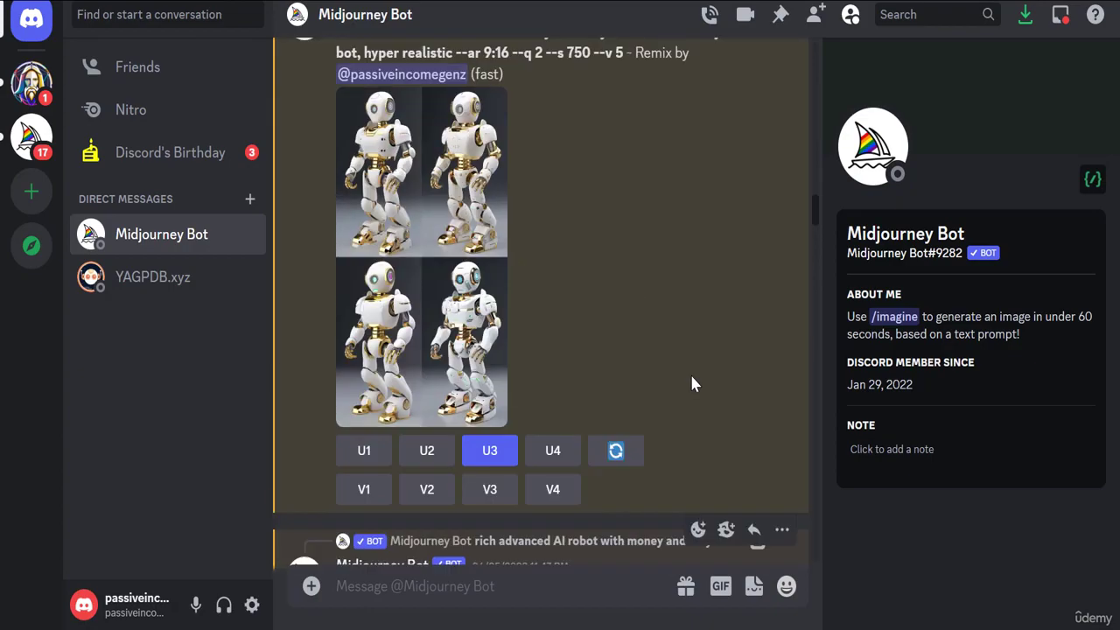
scroll(699, 384, up, 4)
scroll(702, 391, down, 10)
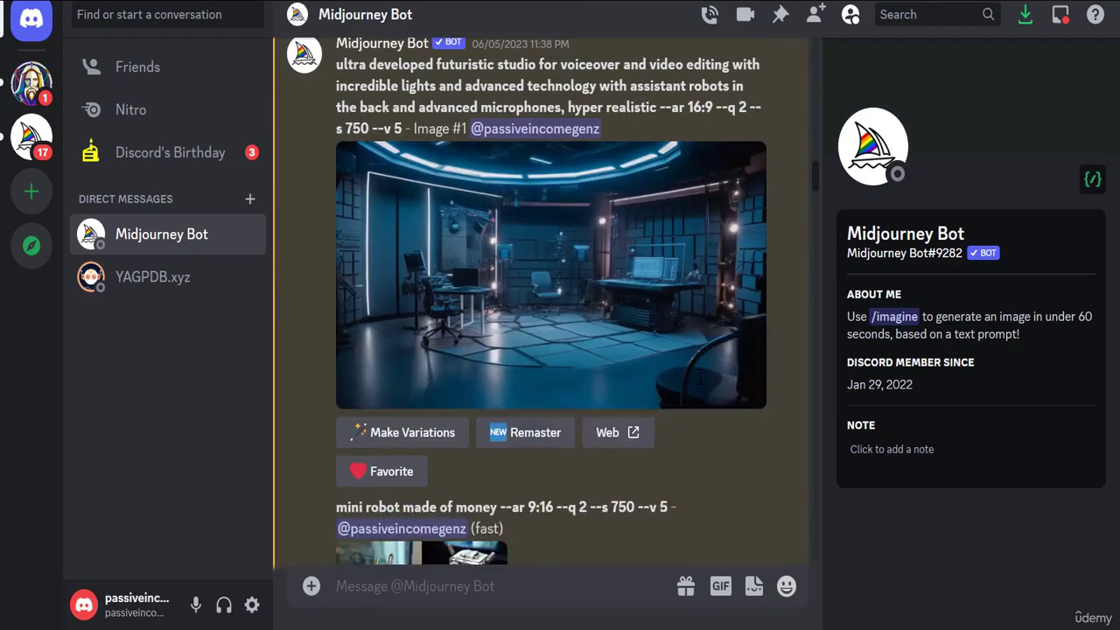
scroll(705, 399, down, 10)
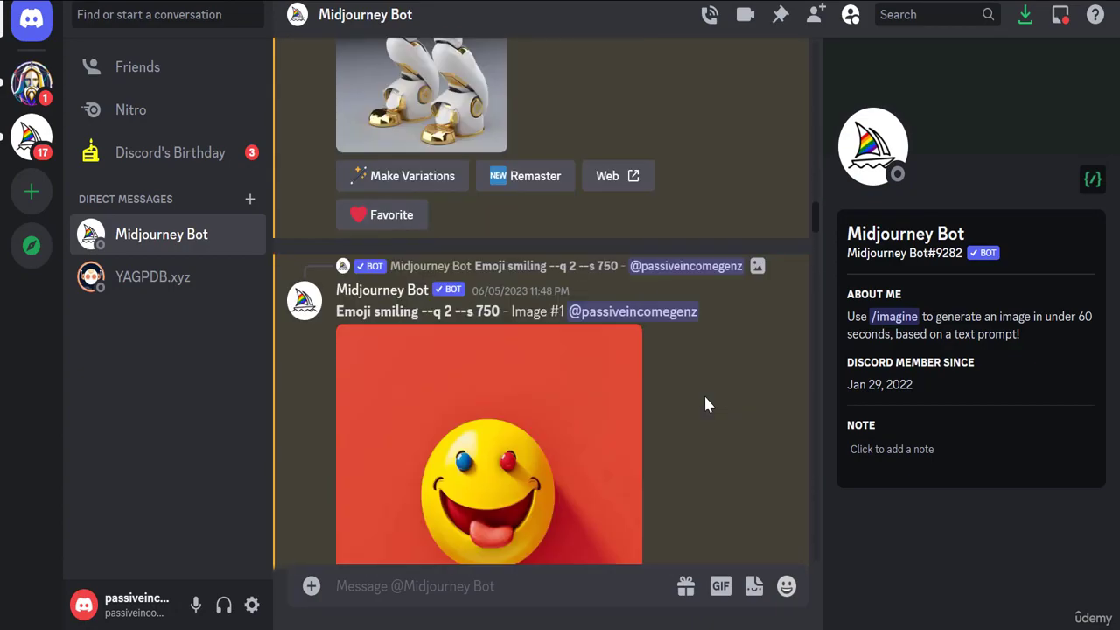
- Look back from the smiling emoji past the rich advanced AI robot and studio grids to the June 3, 2023 digital marketing grid
scroll(706, 399, up, 2)
scroll(707, 404, up, 4)
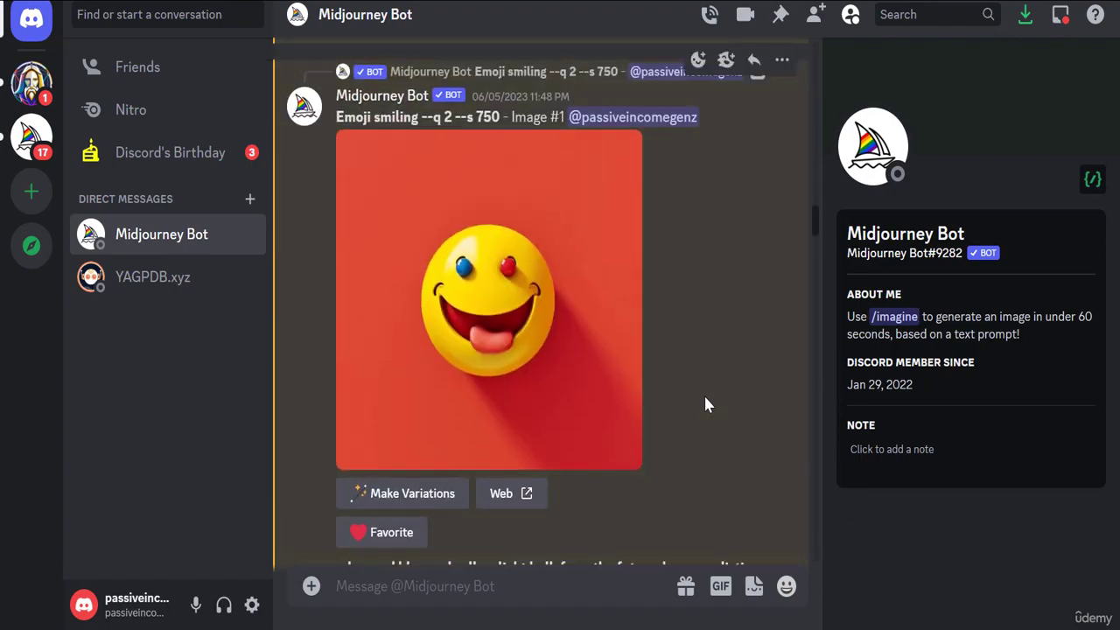
scroll(708, 404, up, 2)
scroll(709, 405, up, 15)
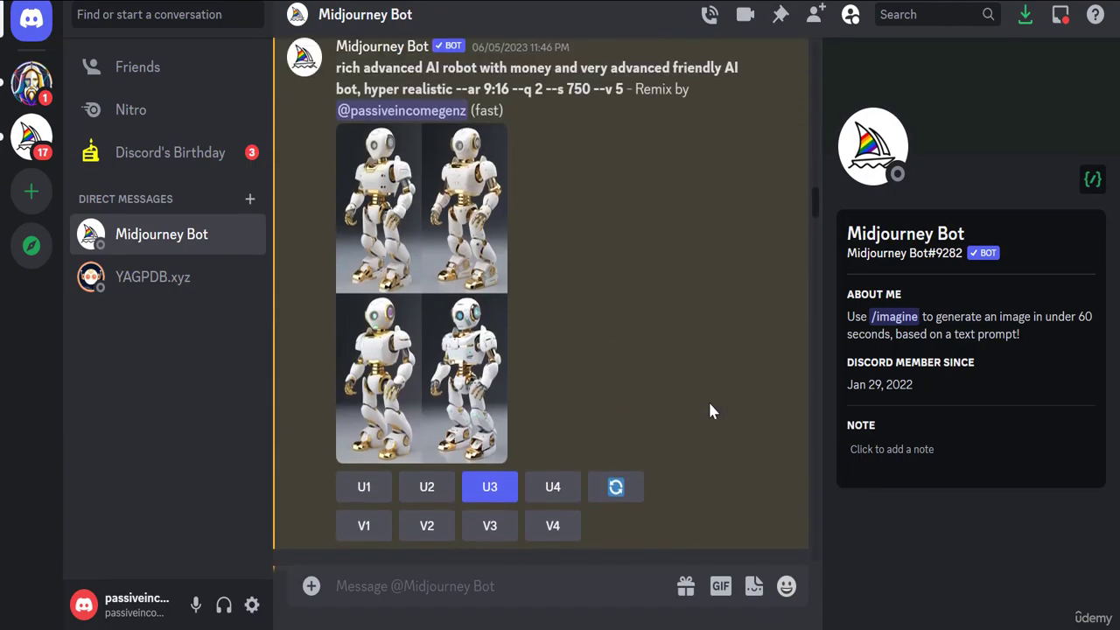
scroll(708, 399, up, 10)
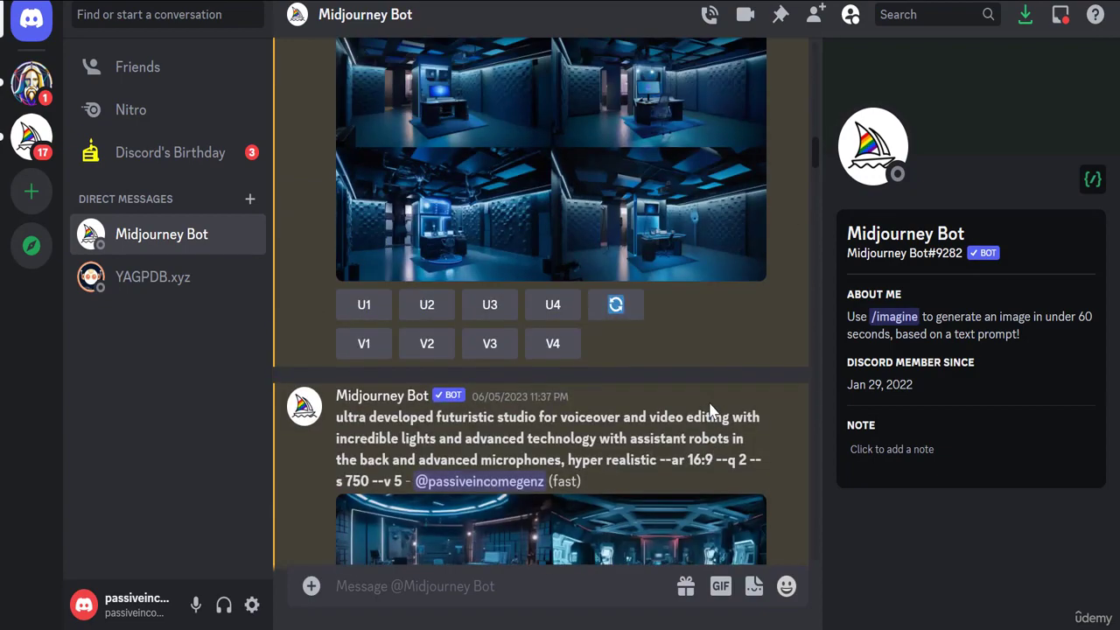
scroll(709, 407, up, 10)
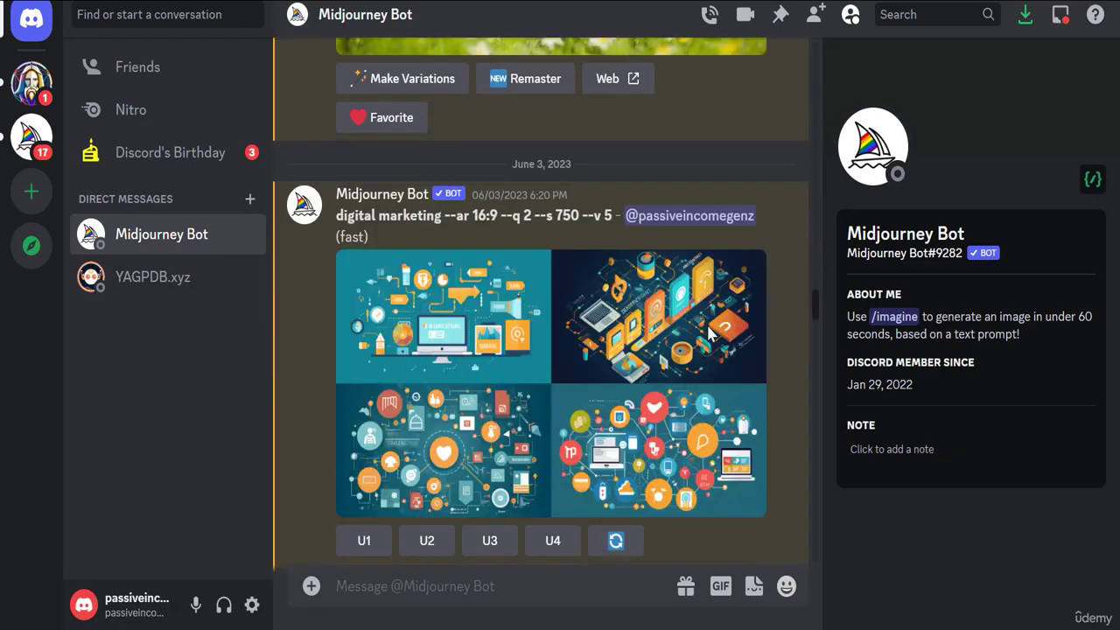
- View the June 2, 2023 "real cash cow in a green garden" image enlarged and return to the chat
scroll(710, 331, up, 5)
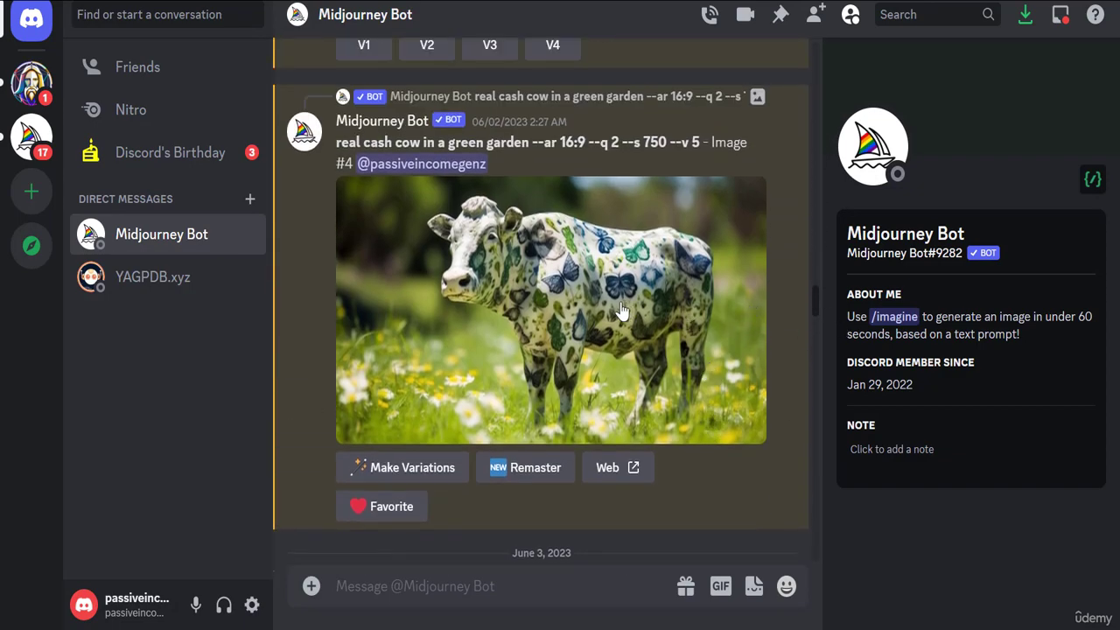
click(573, 313)
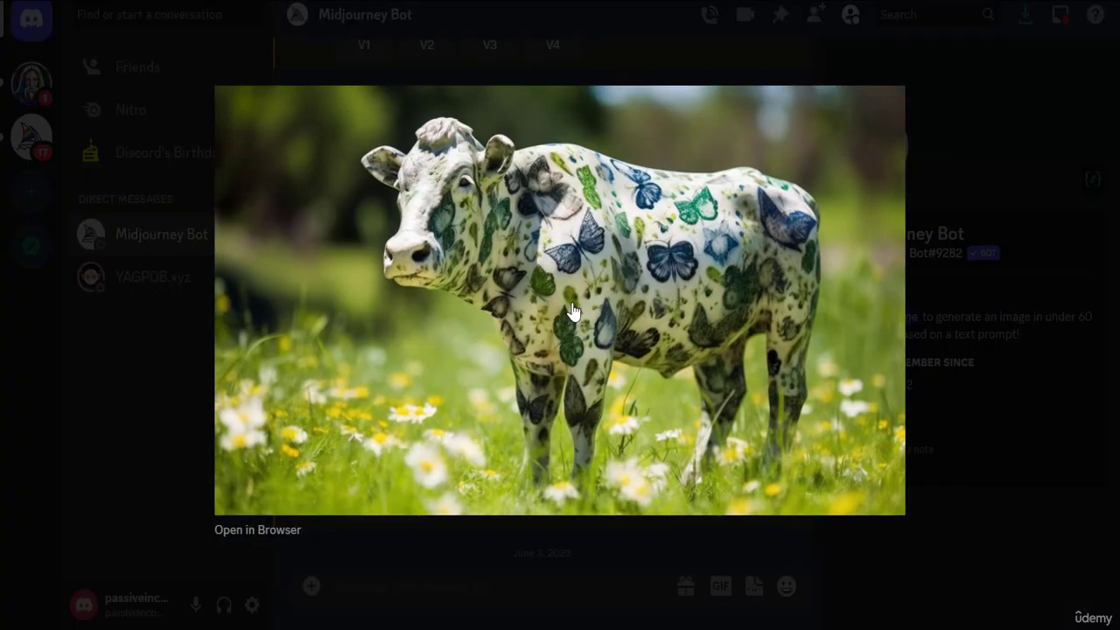
click(145, 472)
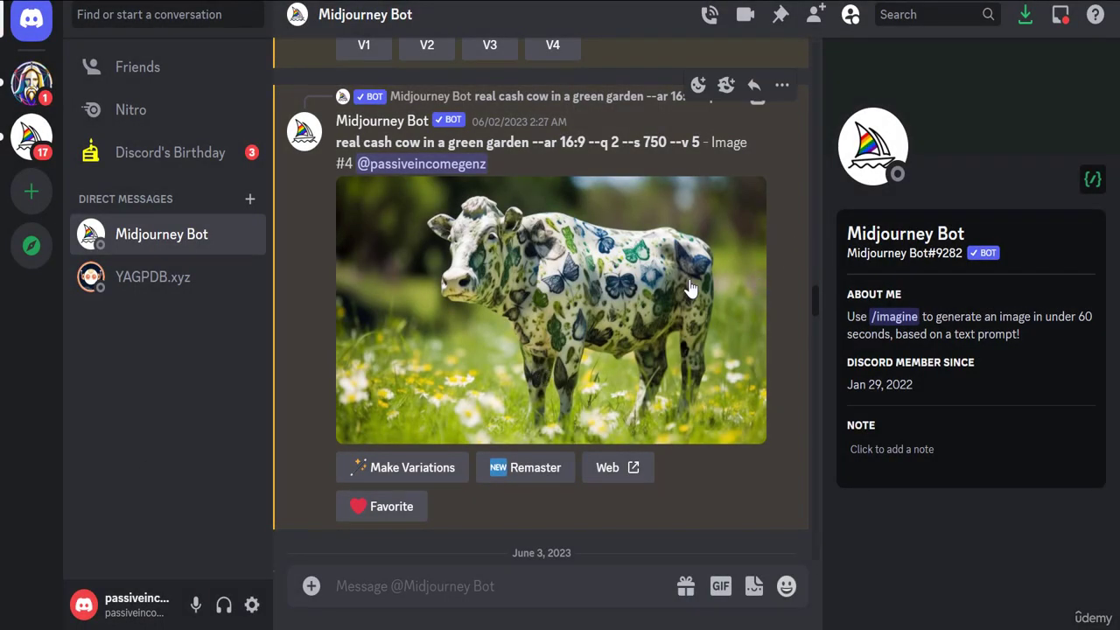
scroll(757, 289, down, 5)
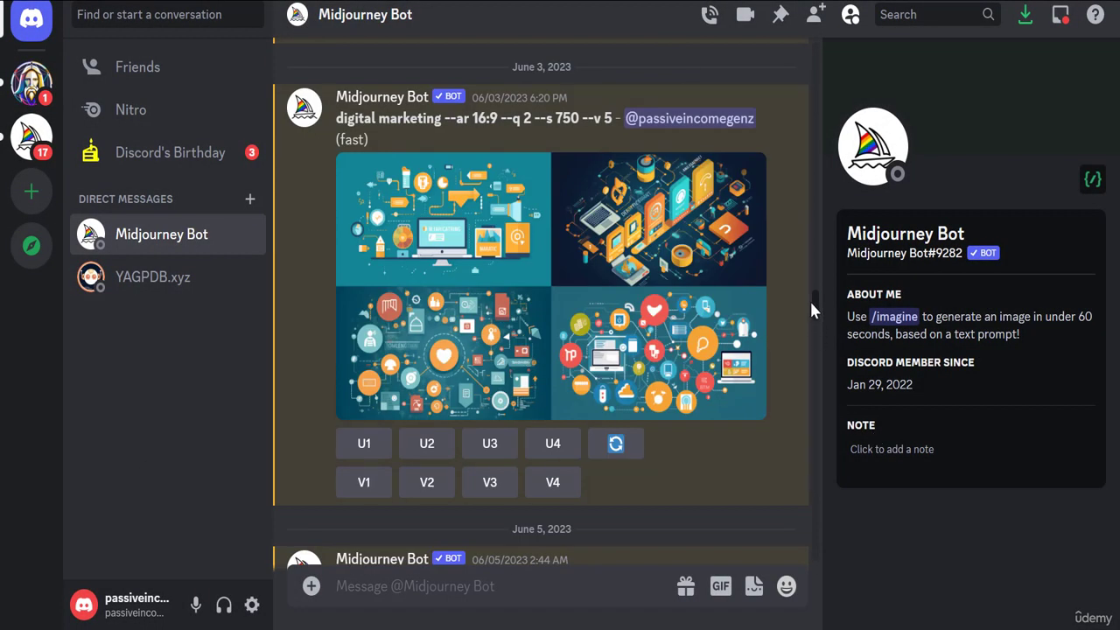
- Return to the newest message in the Midjourney Bot chat and start an /imagine command
drag(817, 311, 800, 580)
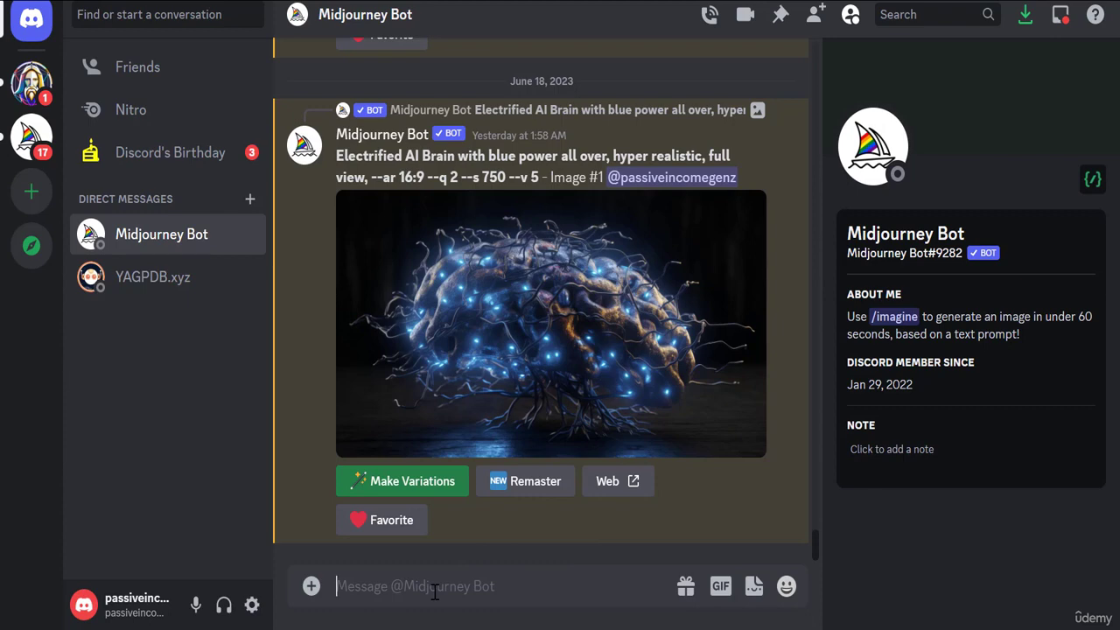
text(/ima)
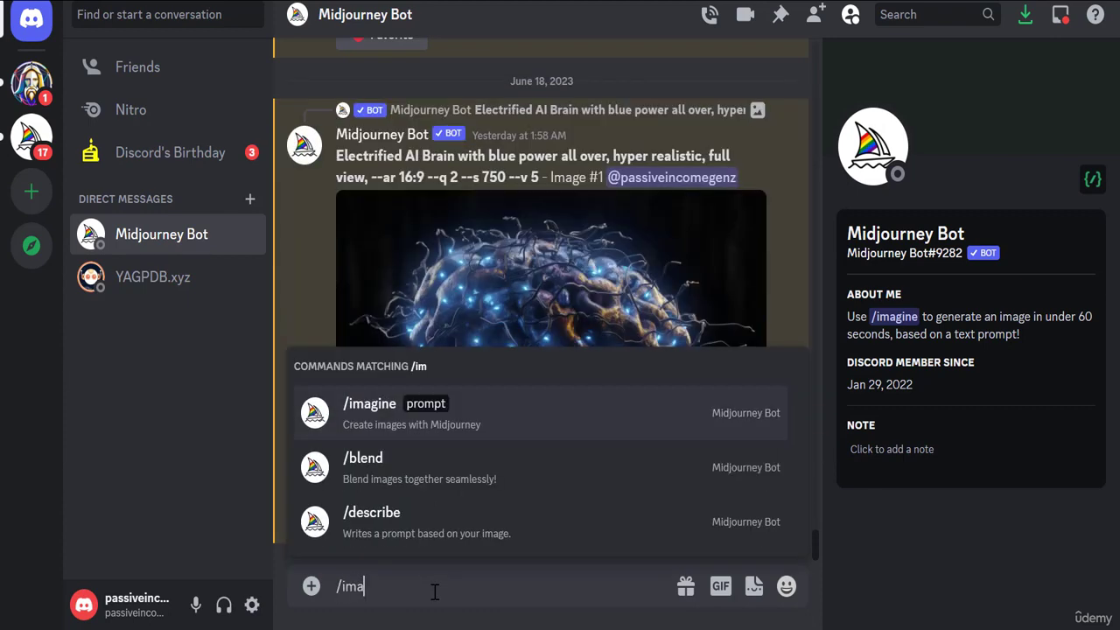
key(Tab)
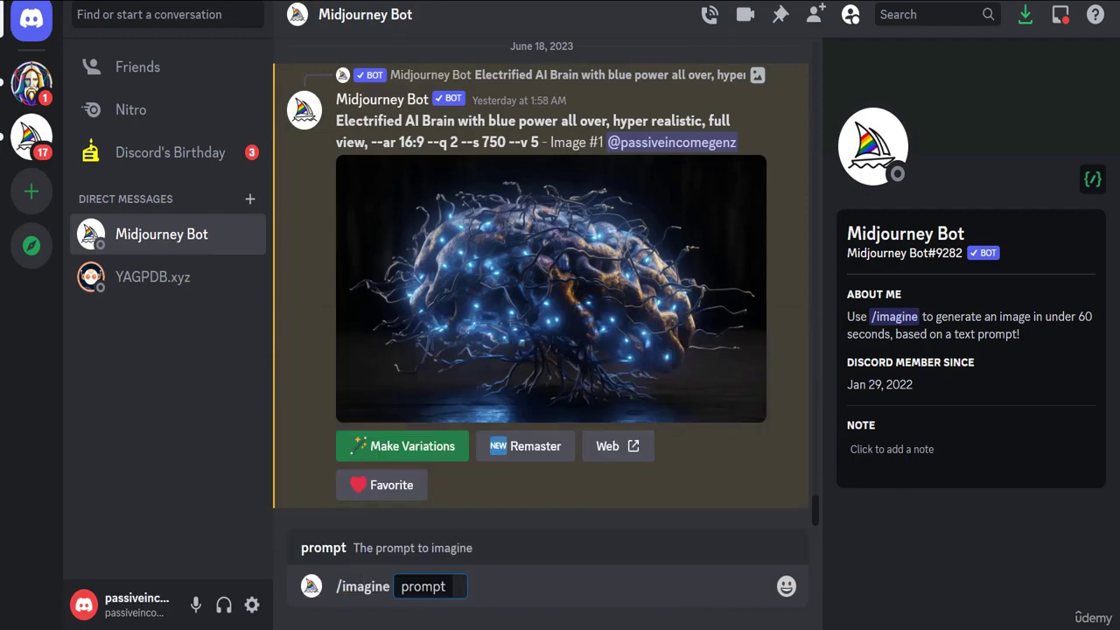
- Check the robot on the 59 ChatGPT HACKS cover in Canva, show the elements library, and return to the Discord chat
click(352, 601)
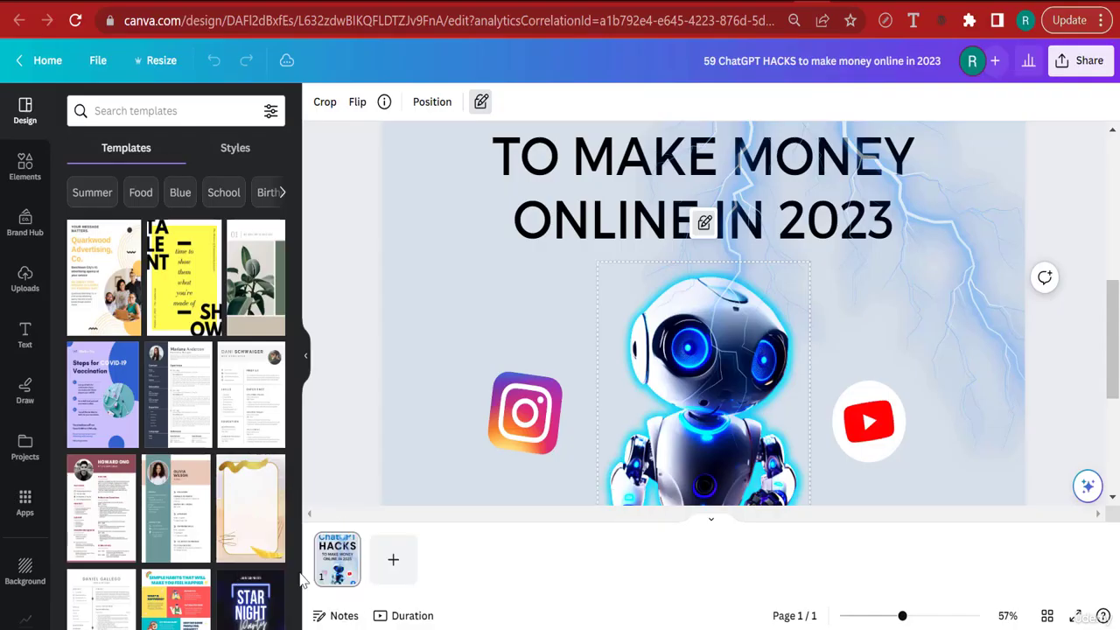
click(24, 166)
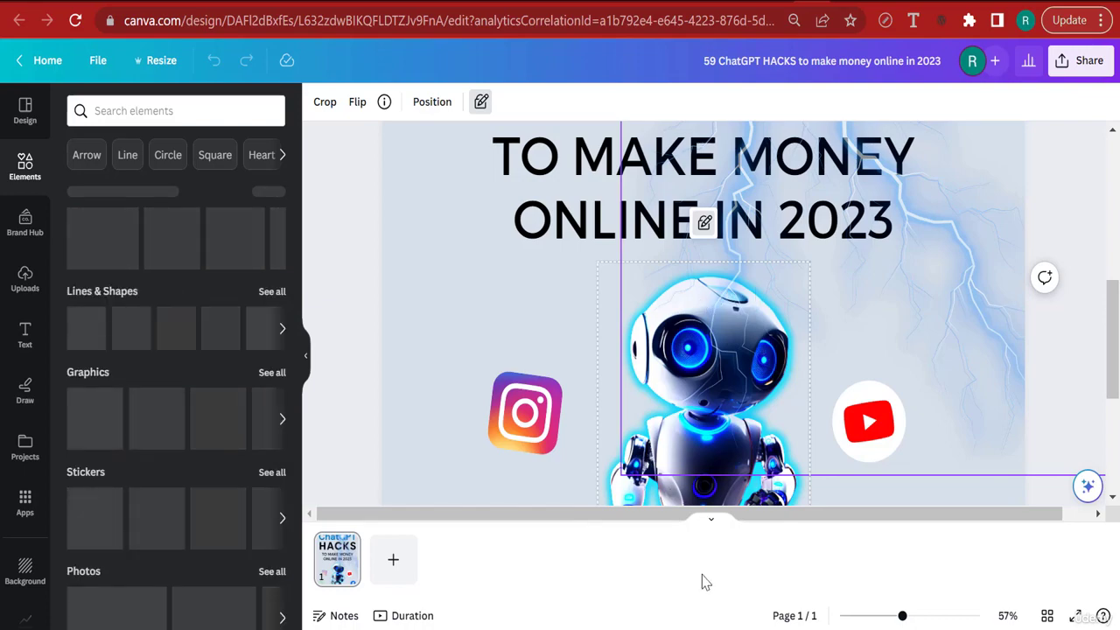
mouse_move(544, 627)
click(543, 569)
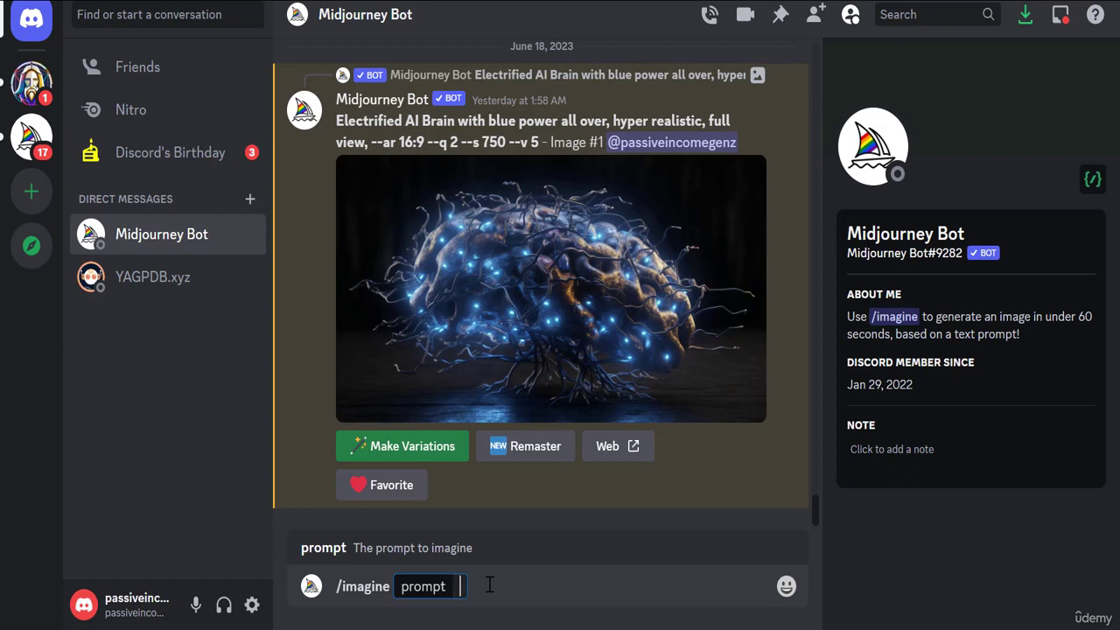
- Enter "mini intelligent robot, laser blue beam eyes, super smart, friendly," as the /imagine prompt
text(mini int)
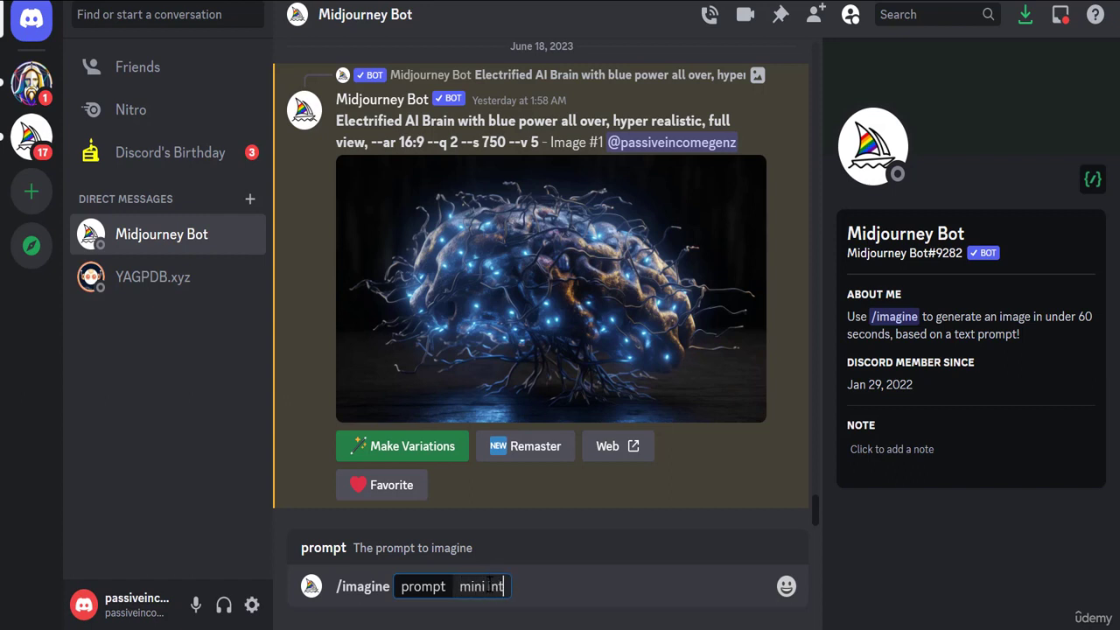
text(elligent robot)
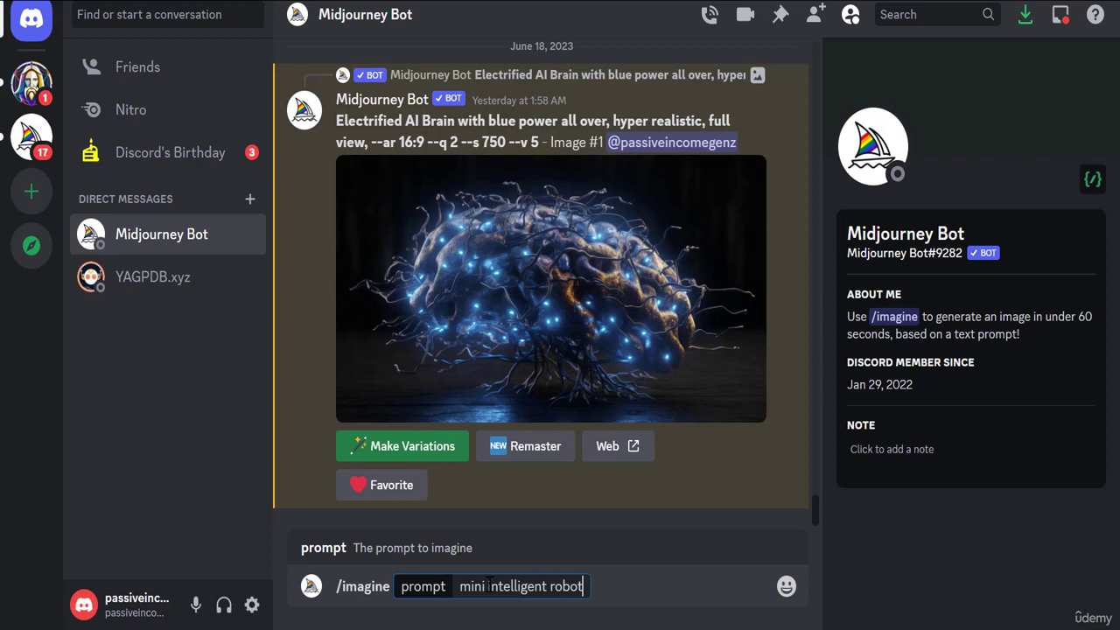
text(, laser bl)
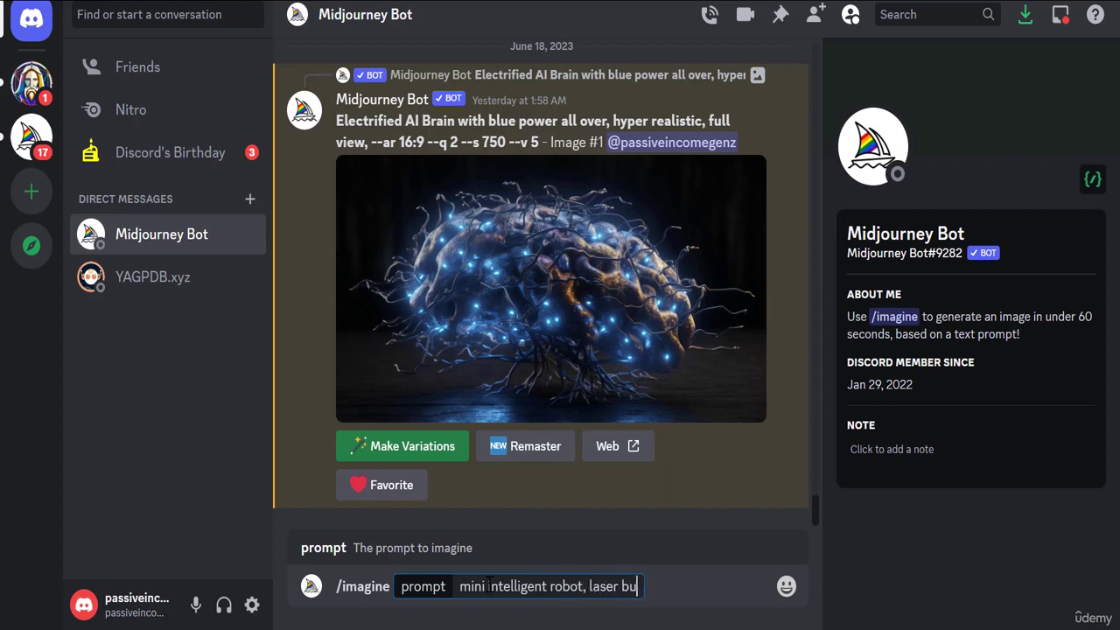
text(ue beam eys,)
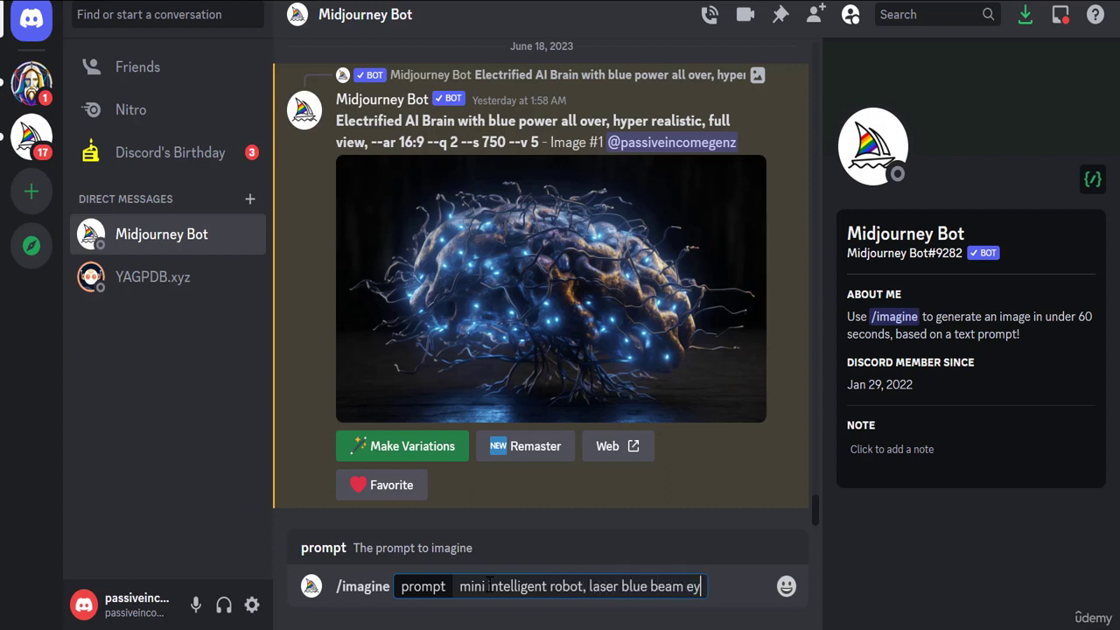
key(BackSpace)
key(BackSpace)
text(es,)
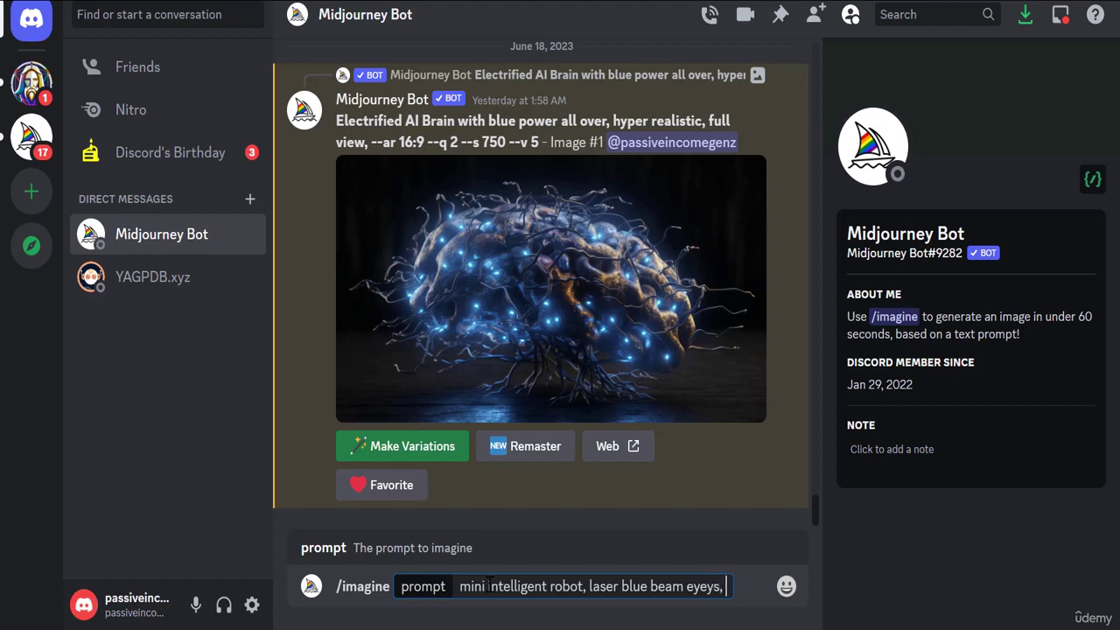
key(BackSpace)
text(super smart, friendly,)
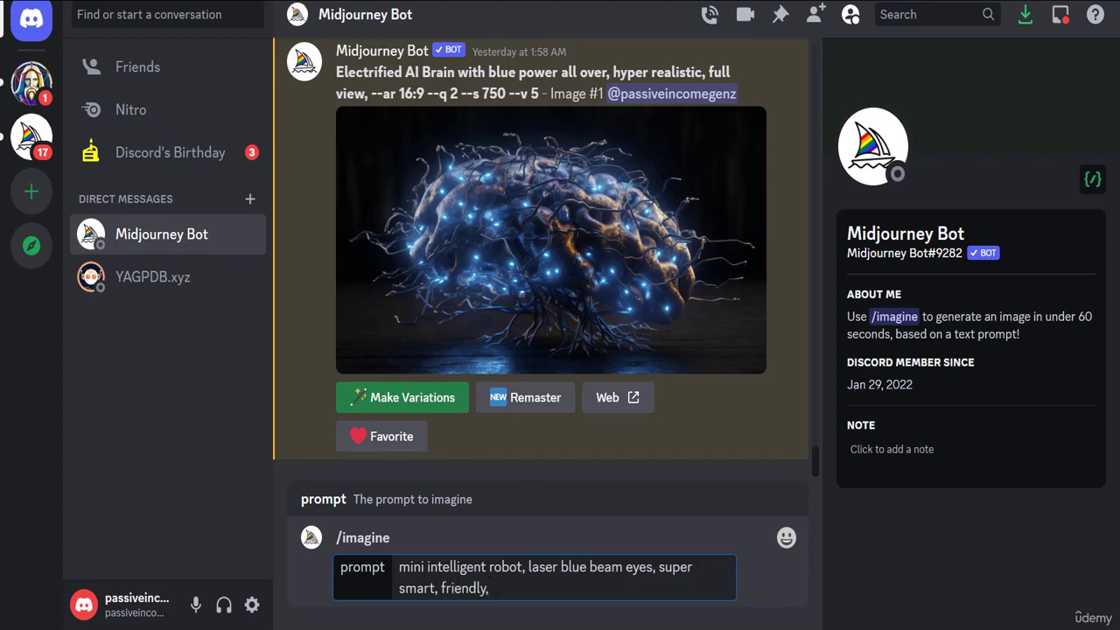
- Switch to the Canva cover, examine the robot's body and legs down to the footer, and return to the Discord prompt
mouse_move(429, 626)
click(383, 599)
scroll(630, 442, down, 1)
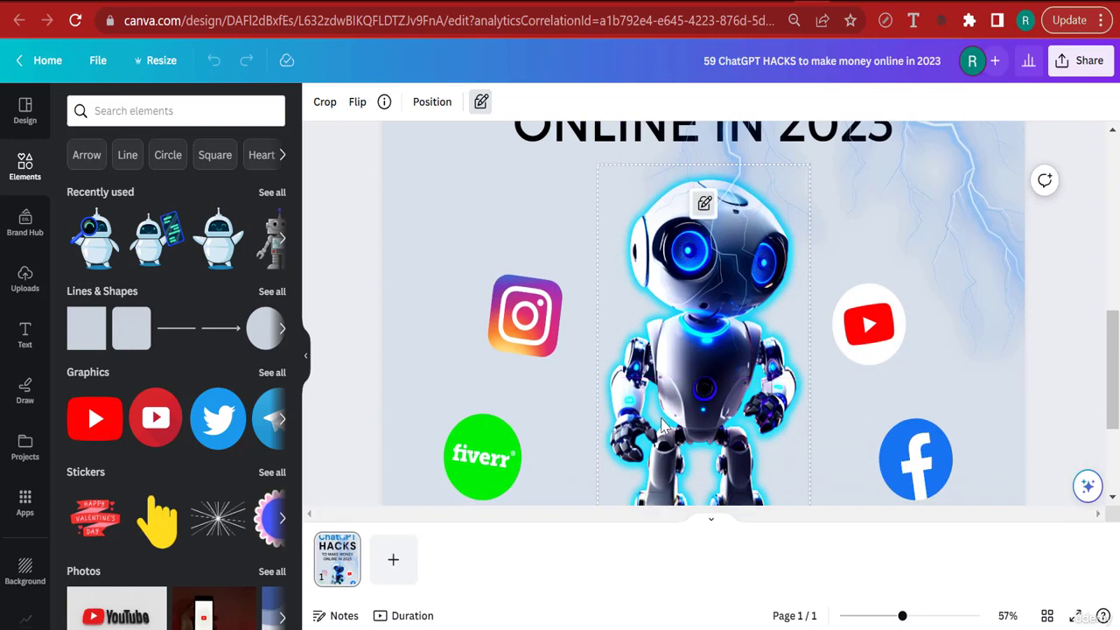
scroll(662, 426, down, 3)
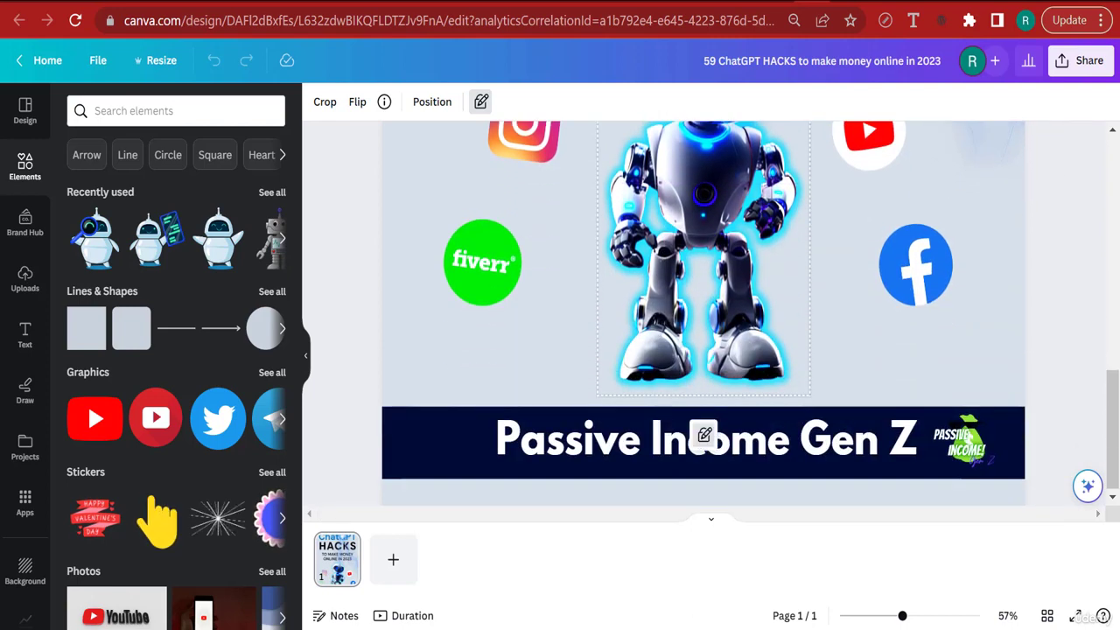
click(448, 627)
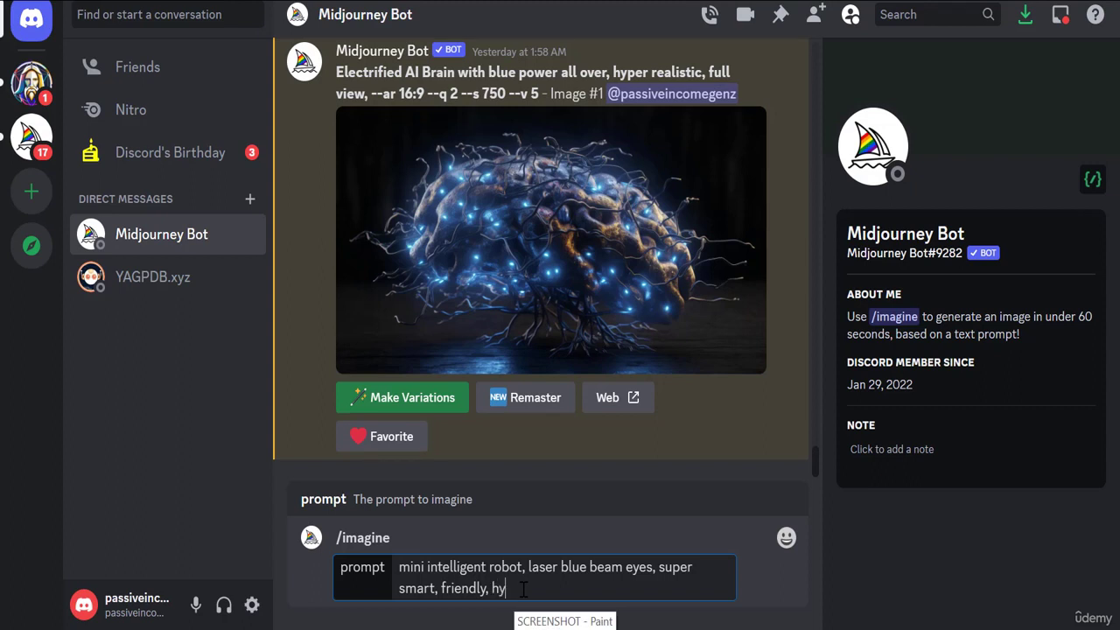
- Complete the prompt with "hype realistic, full front view -- ar 9:16" and submit it to Midjourney
text(realistic -- ar 9:16)
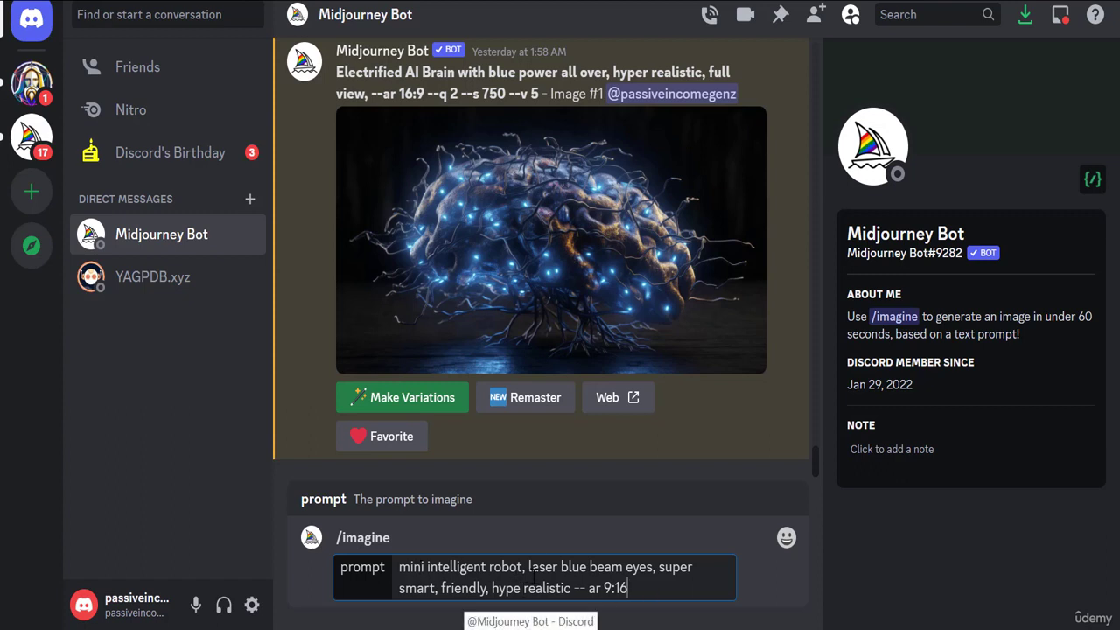
click(572, 589)
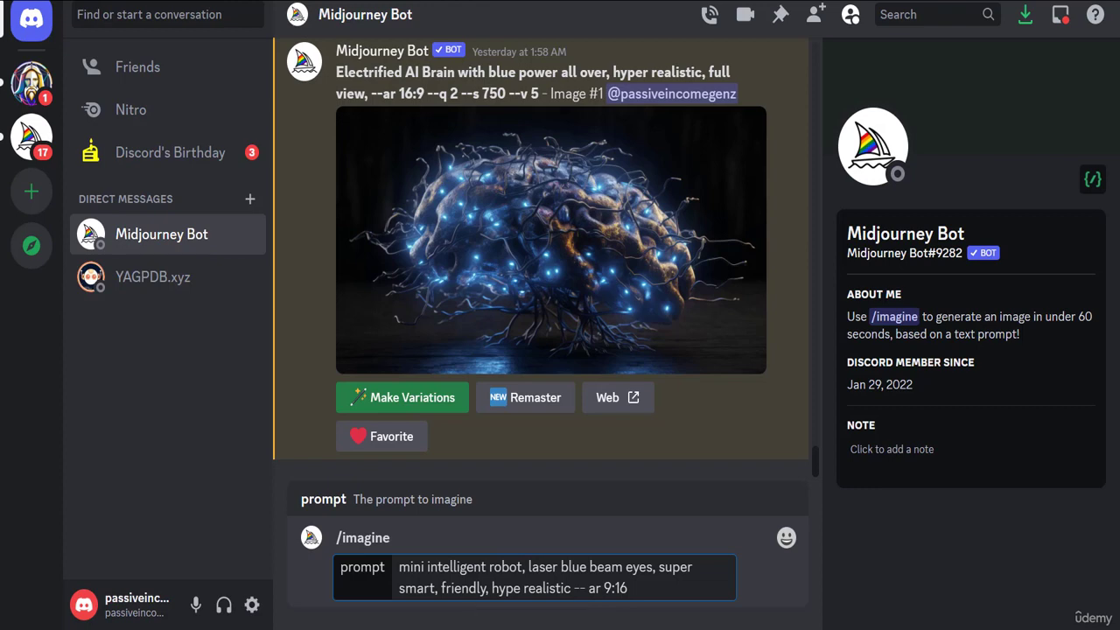
text(, full front view)
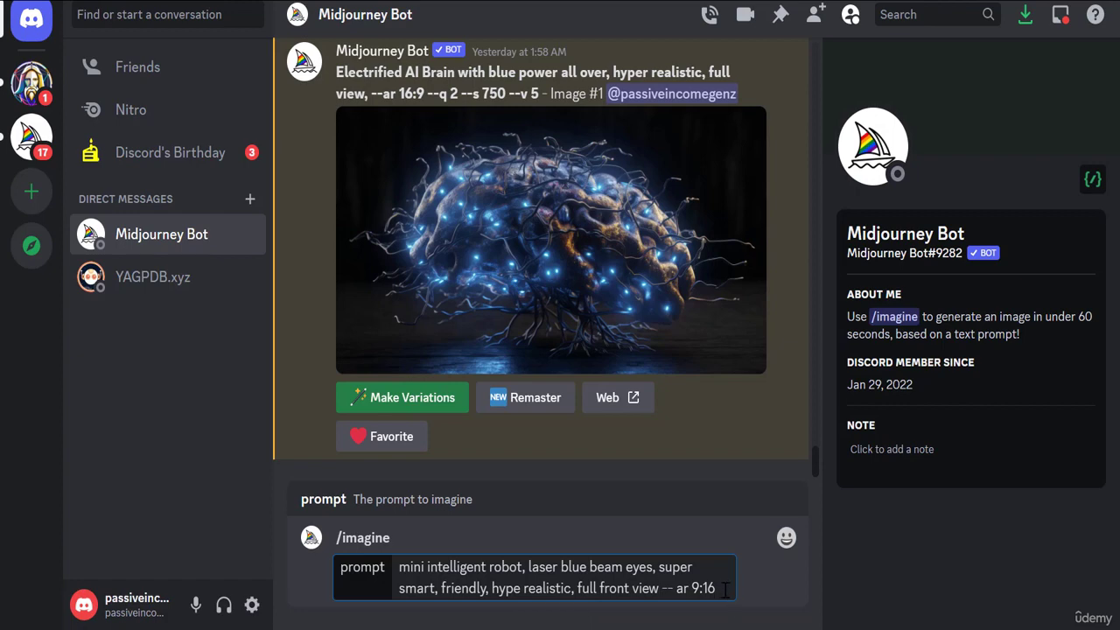
key(Return)
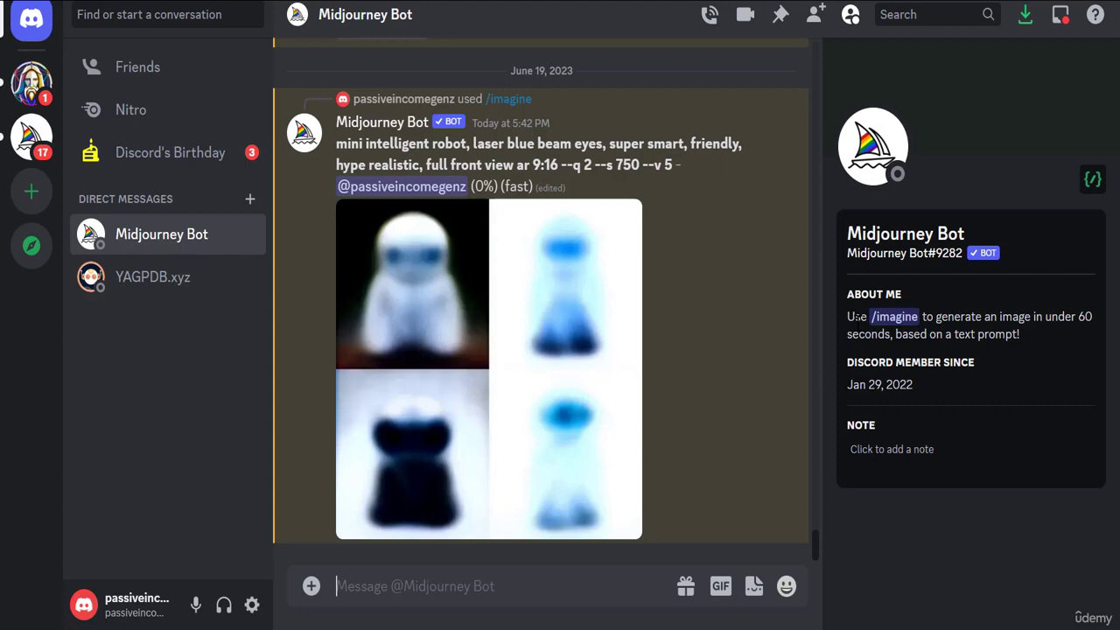
- Look back through the earlier chat images to the June 17, 2023 content creation grid while the robot images generate
scroll(470, 265, up, 5)
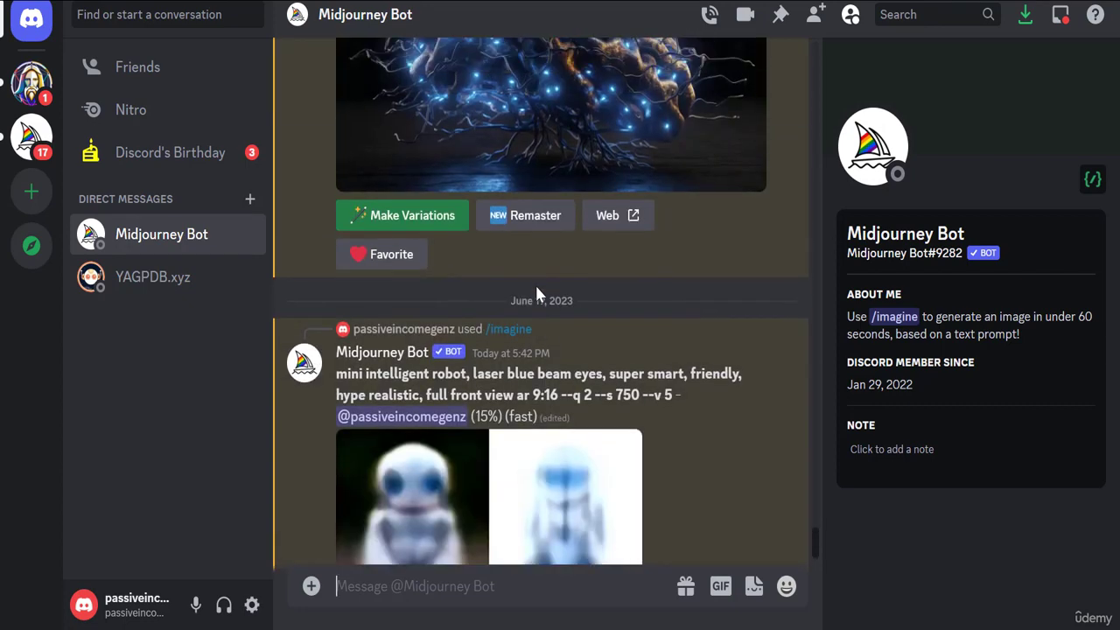
scroll(403, 481, up, 15)
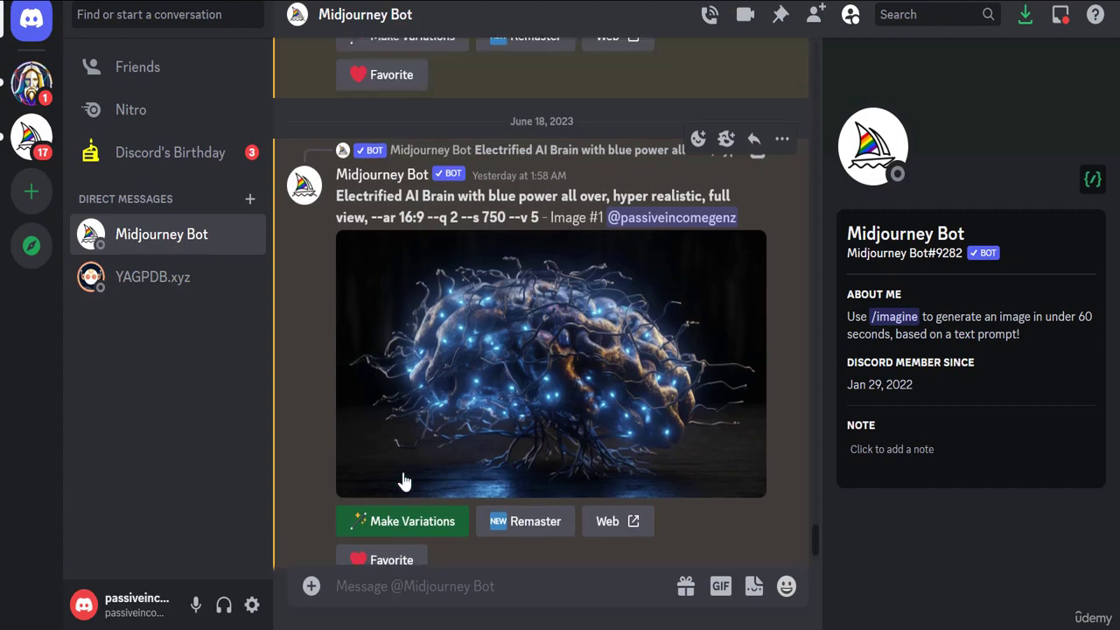
scroll(412, 480, up, 3)
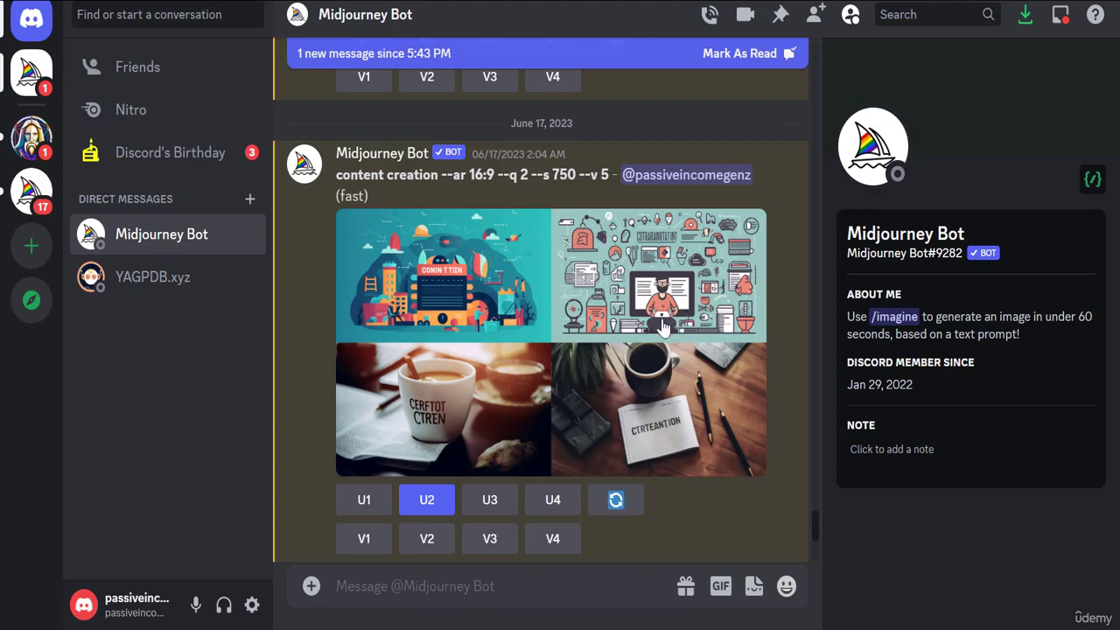
- Return to the newly generated robot grid and upscale its fourth image
scroll(692, 308, down, 10)
scroll(700, 303, down, 10)
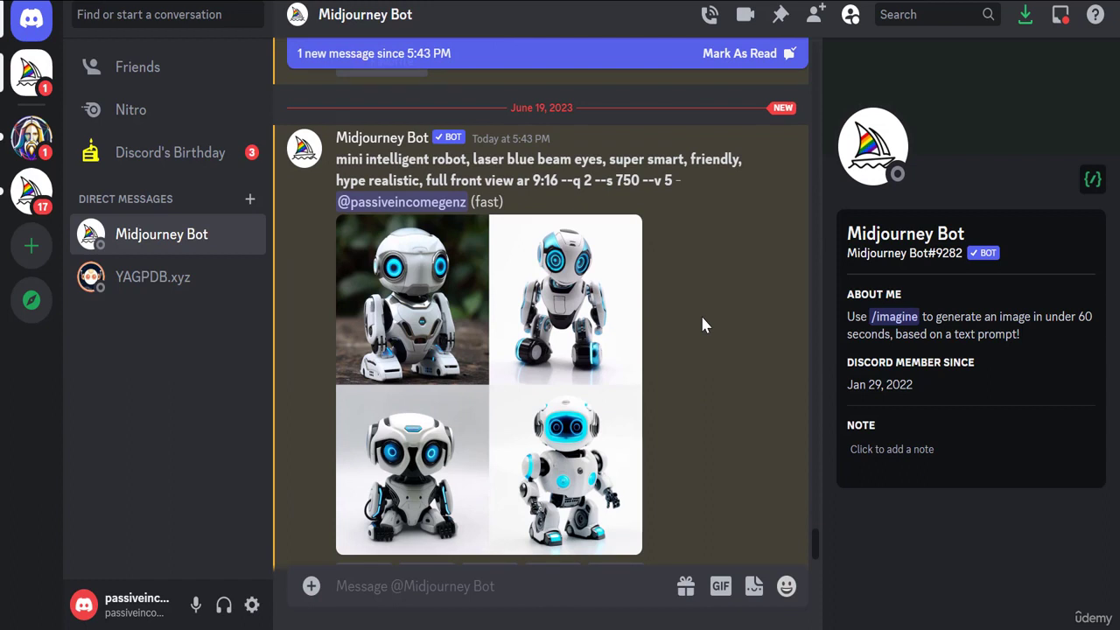
scroll(703, 325, down, 2)
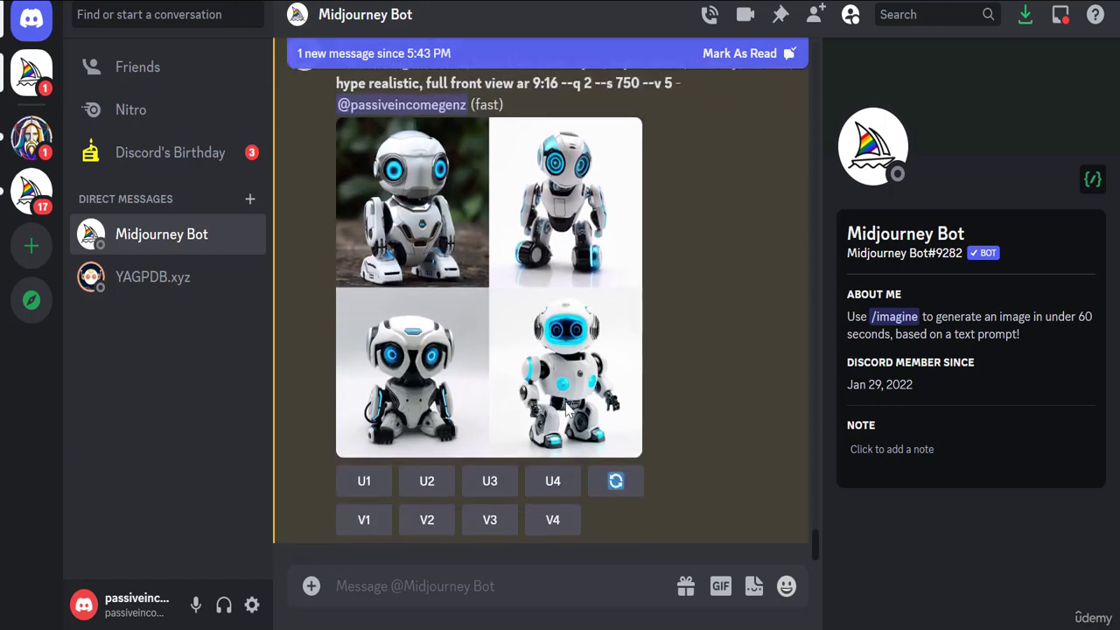
click(542, 492)
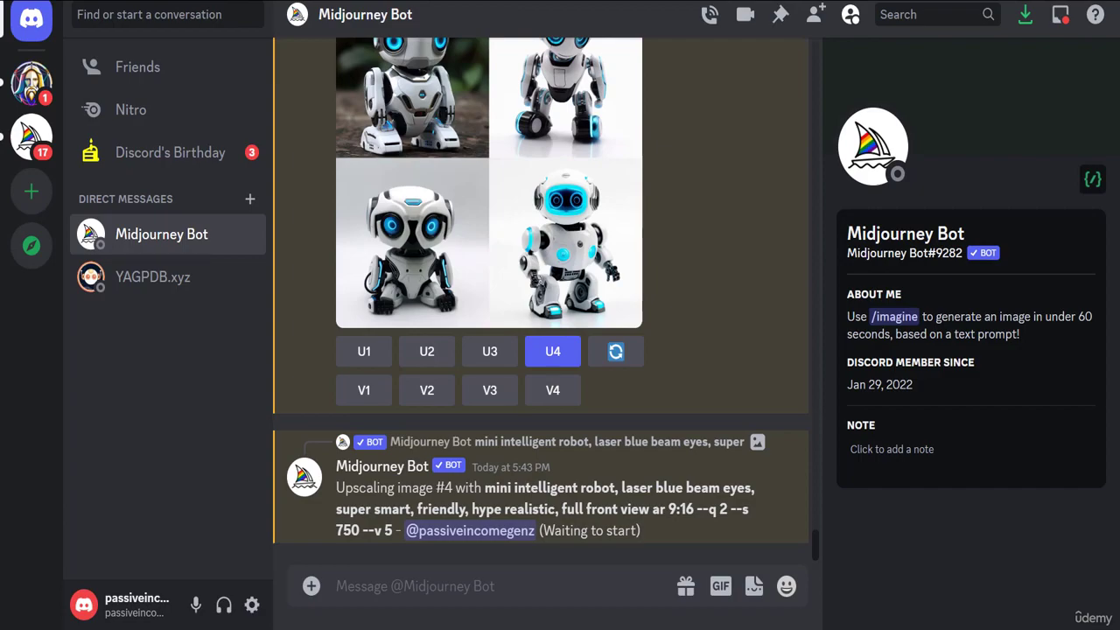
- Switch to the existing ChatGPT cover in Canva and examine its robot from the legs up to the head
mouse_move(424, 627)
click(331, 560)
scroll(682, 508, up, 2)
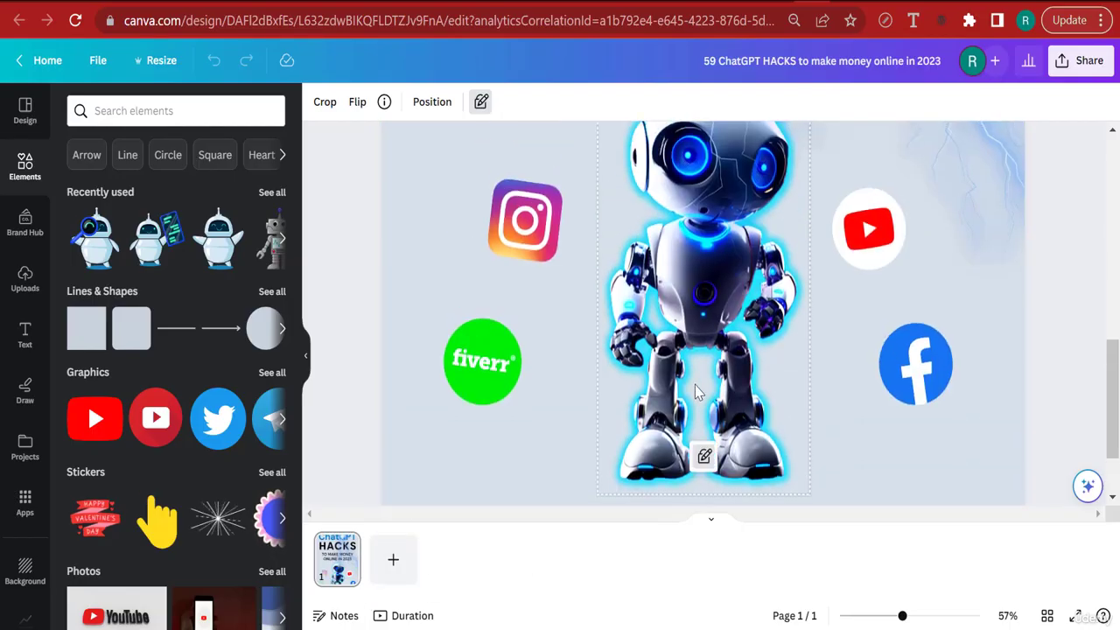
scroll(696, 386, up, 2)
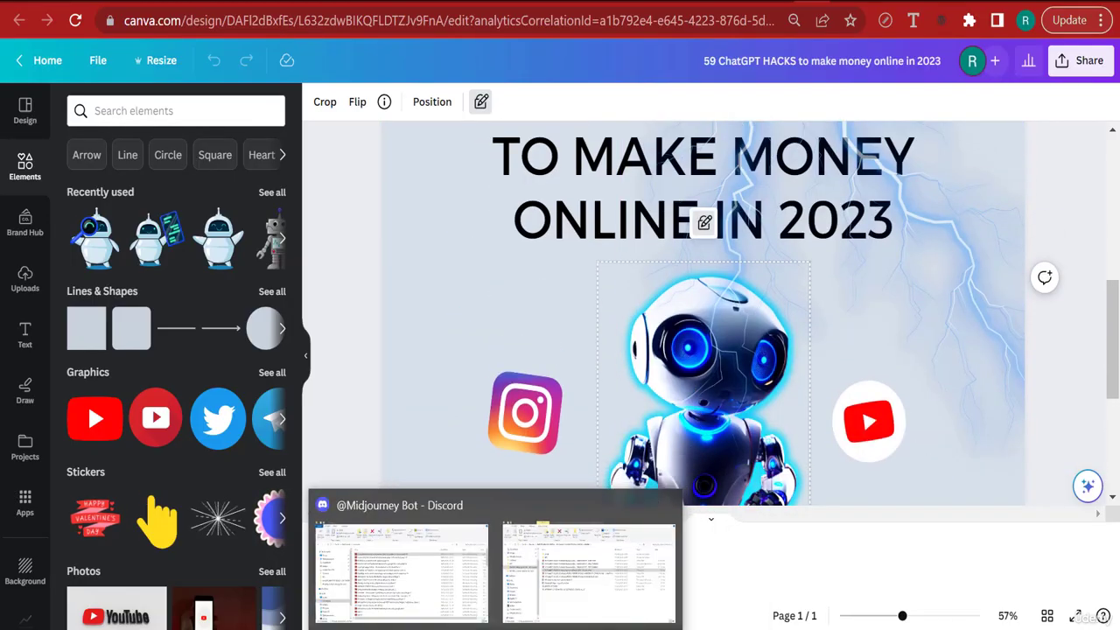
- Return to the Midjourney chat and request variations of the upscaled robot with the remix prompt unchanged
click(533, 627)
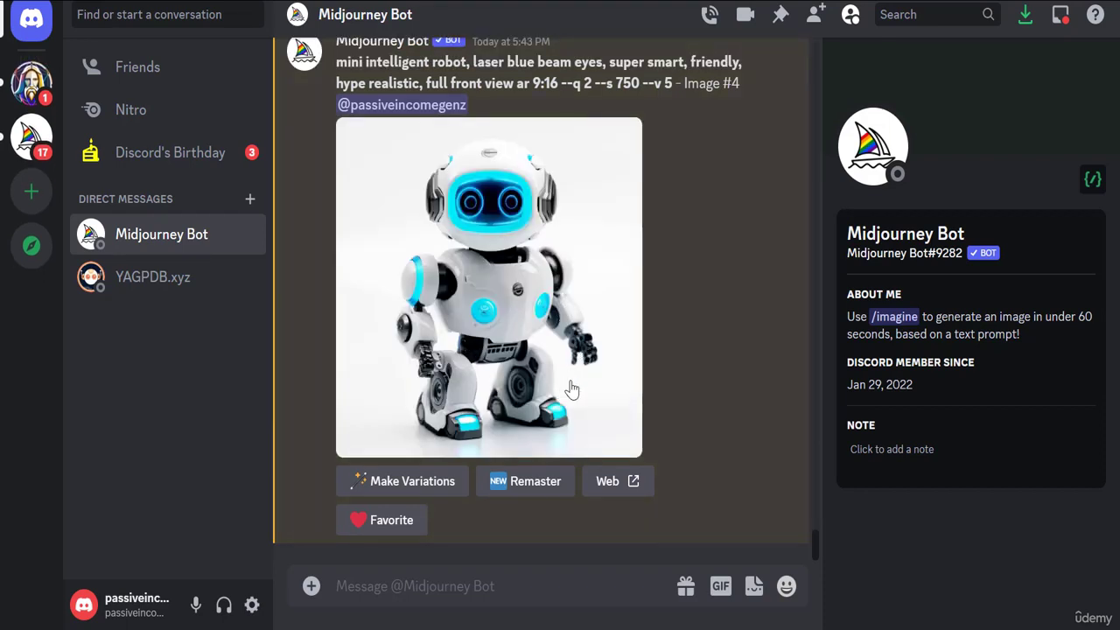
click(406, 486)
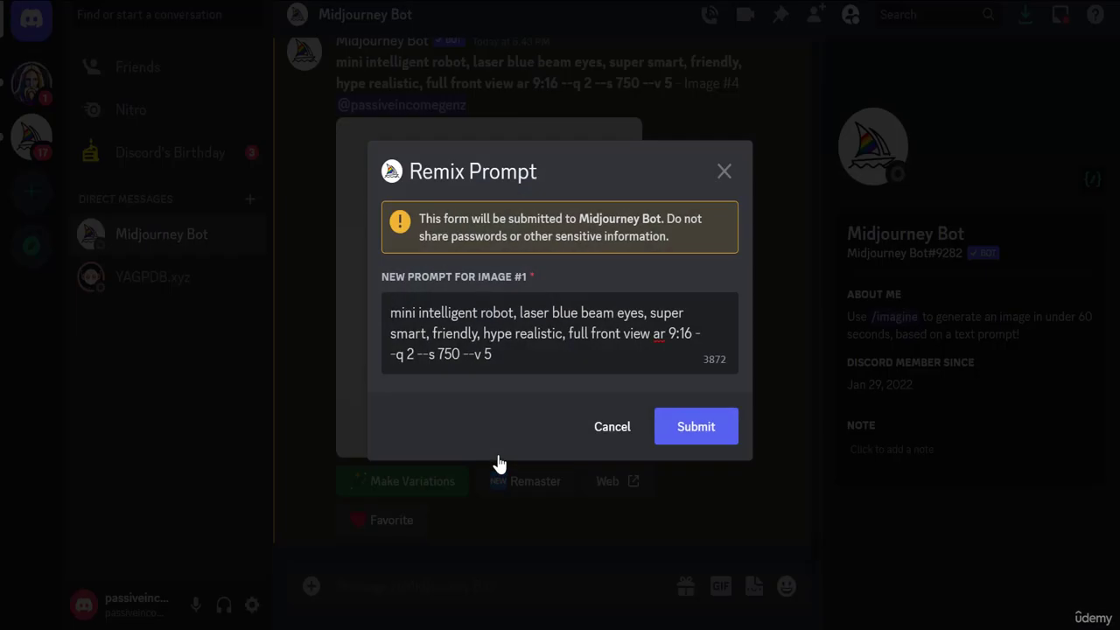
click(687, 425)
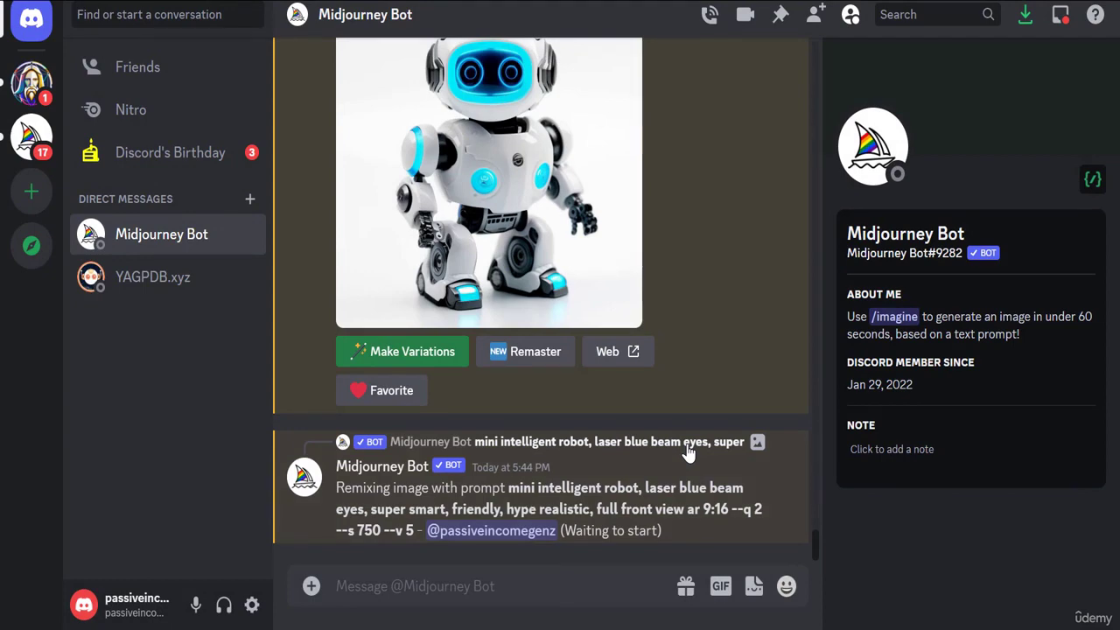
- Examine the new robot variations against the upscaled original while they render
scroll(489, 308, up, 3)
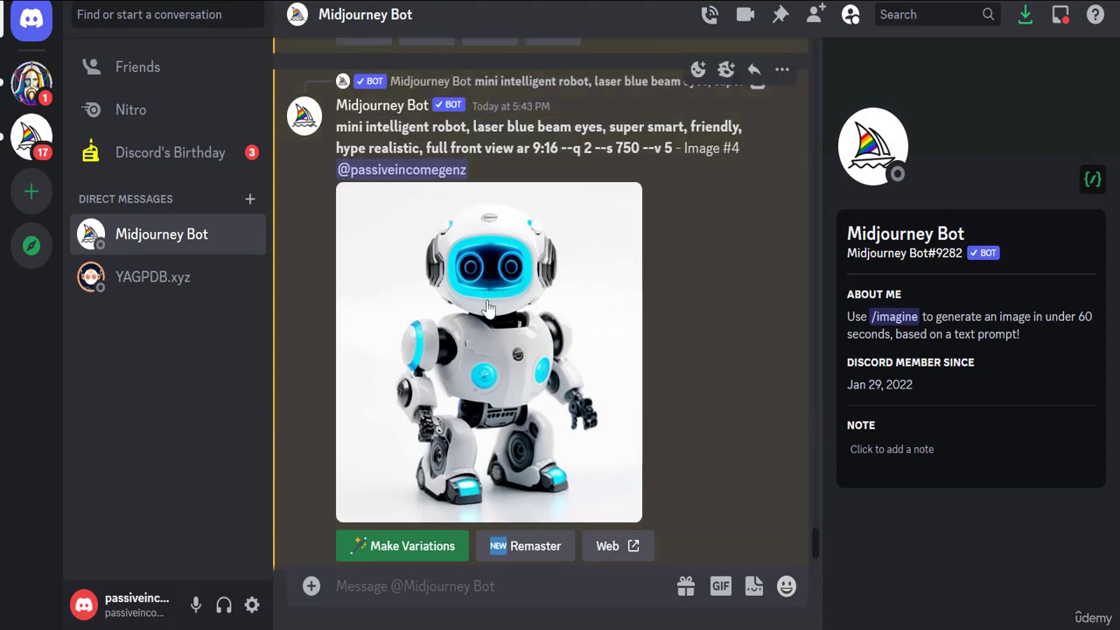
scroll(489, 308, down, 3)
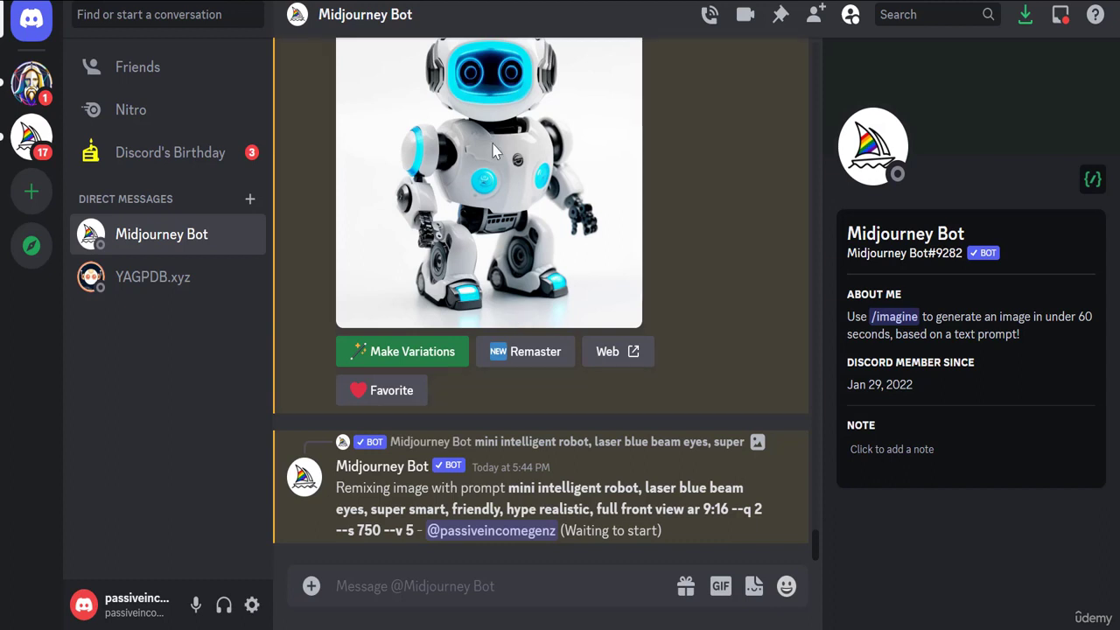
scroll(565, 264, up, 3)
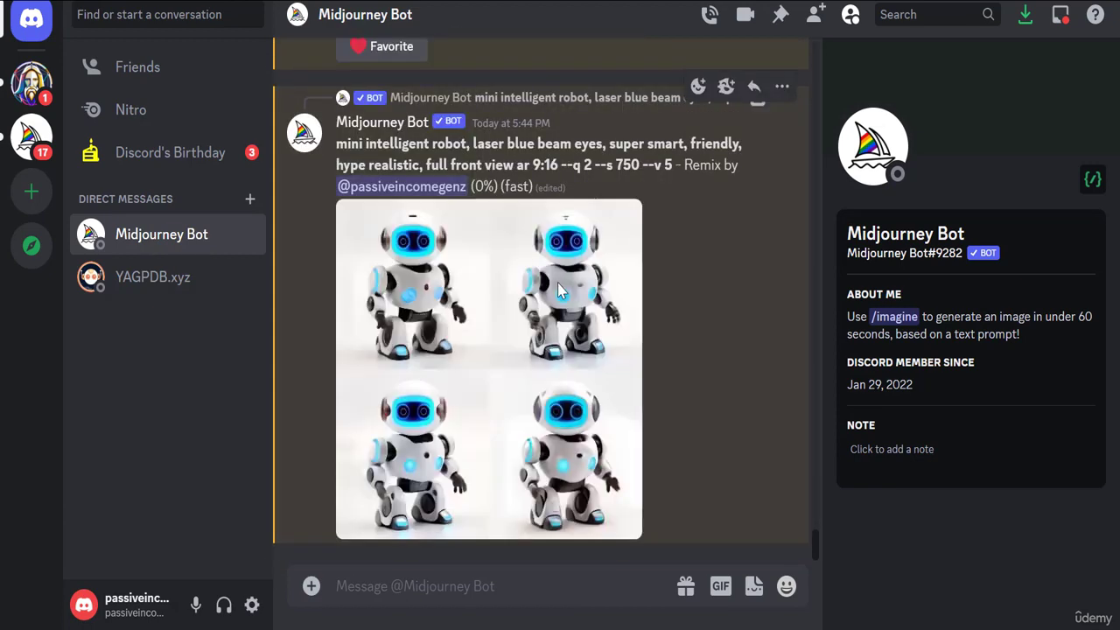
scroll(604, 345, up, 5)
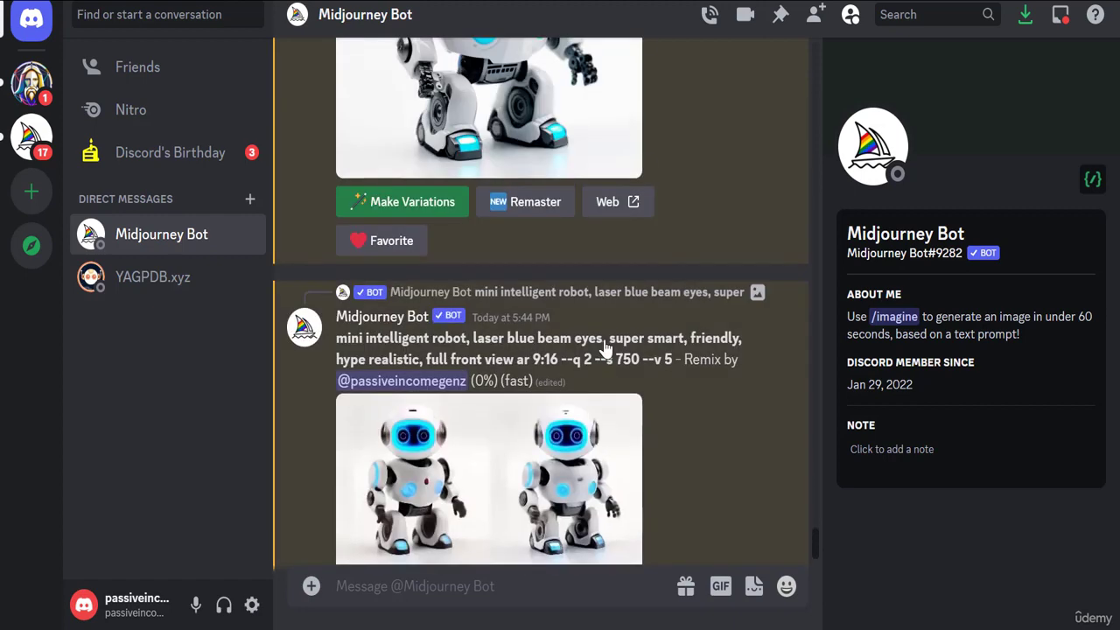
scroll(608, 346, down, 5)
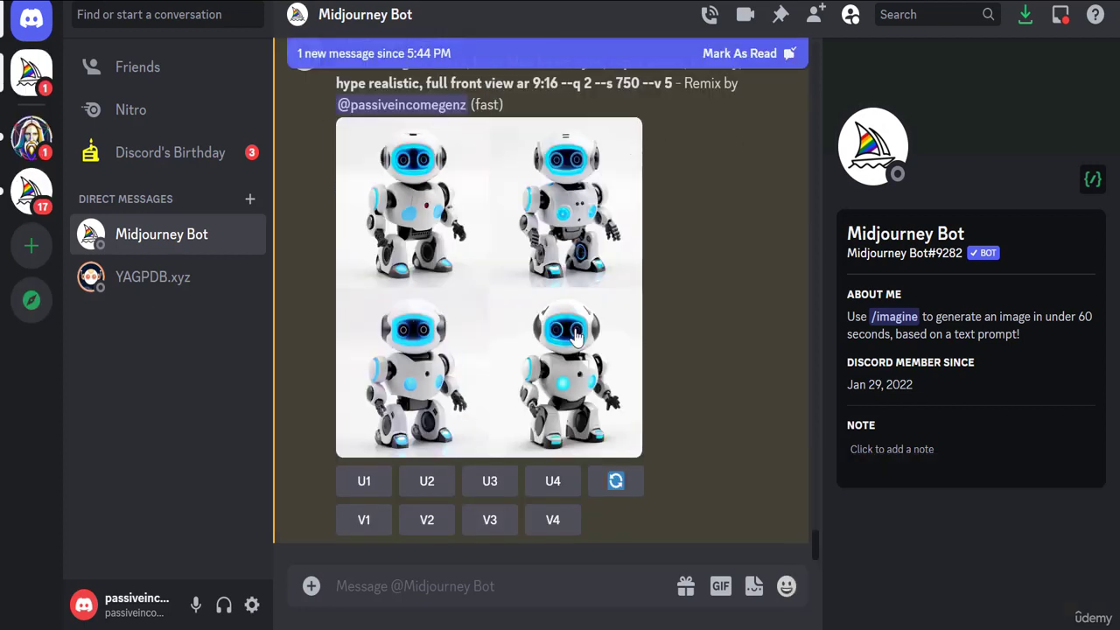
scroll(577, 337, up, 6)
scroll(576, 337, down, 5)
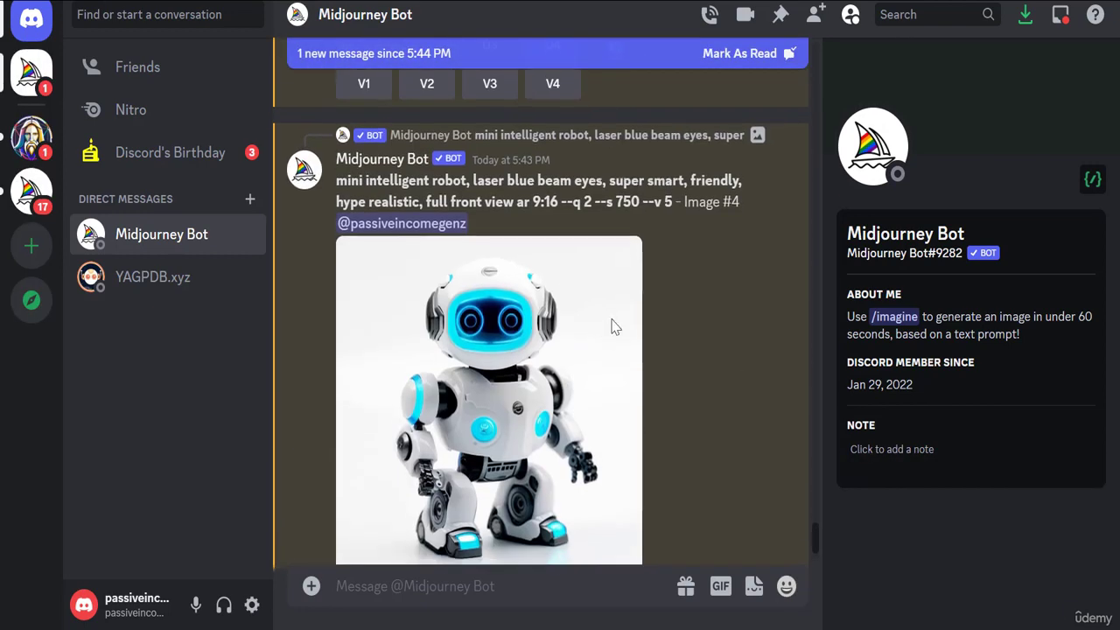
scroll(613, 325, down, 5)
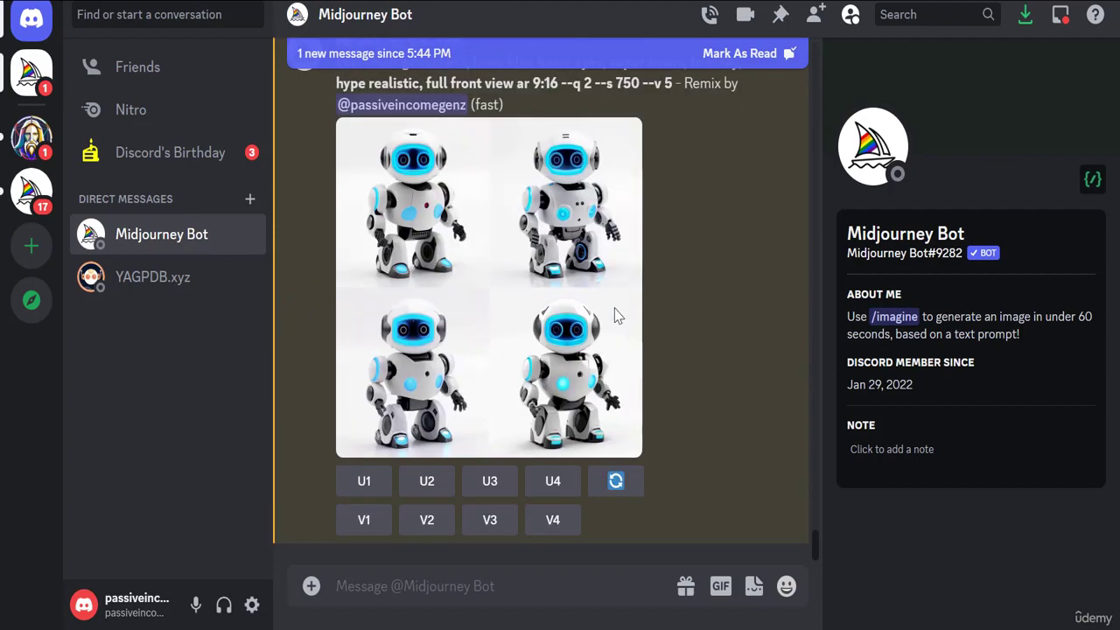
- View the finished variation grid enlarged, close the preview, and upscale the fourth robot
click(570, 385)
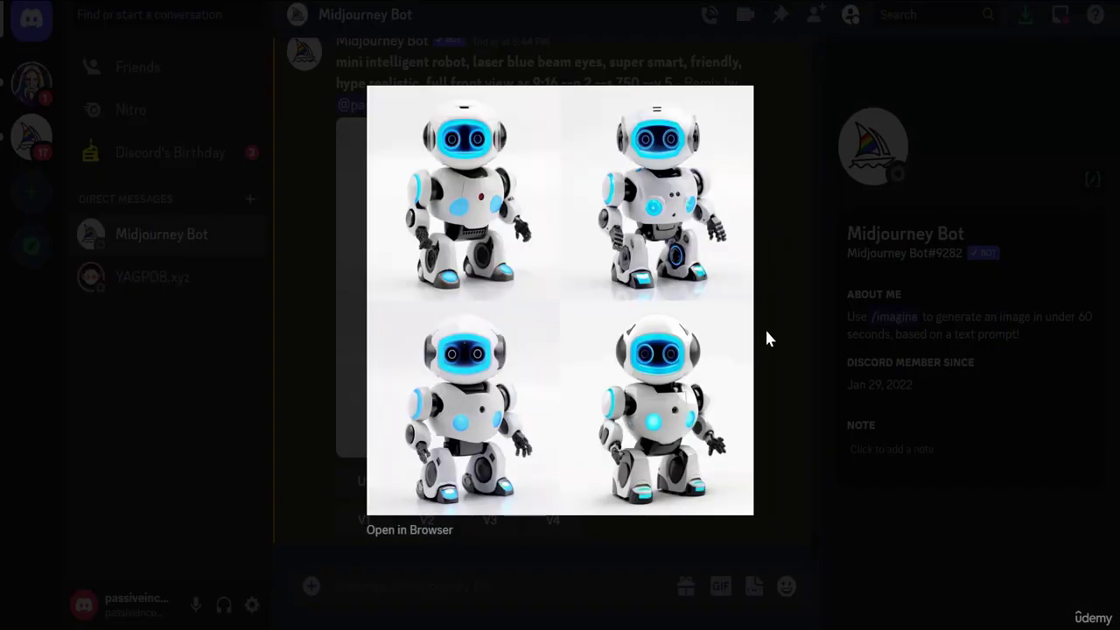
click(767, 339)
click(565, 482)
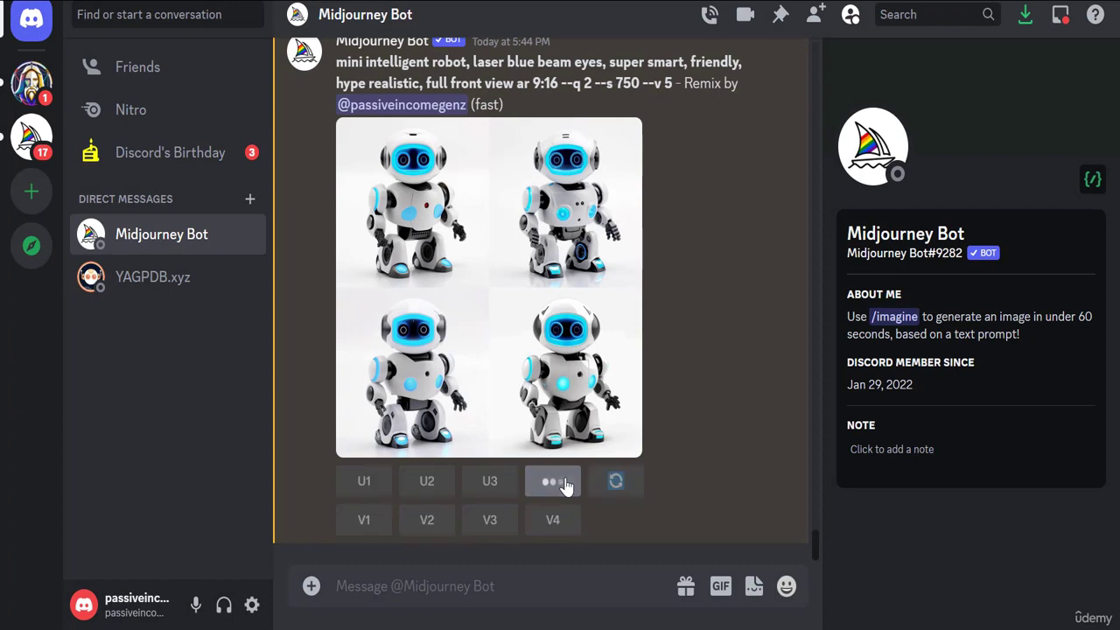
- Compare with the earlier upscaled robot, enlarge the newly upscaled variation, and open it in the web browser
scroll(567, 485, up, 5)
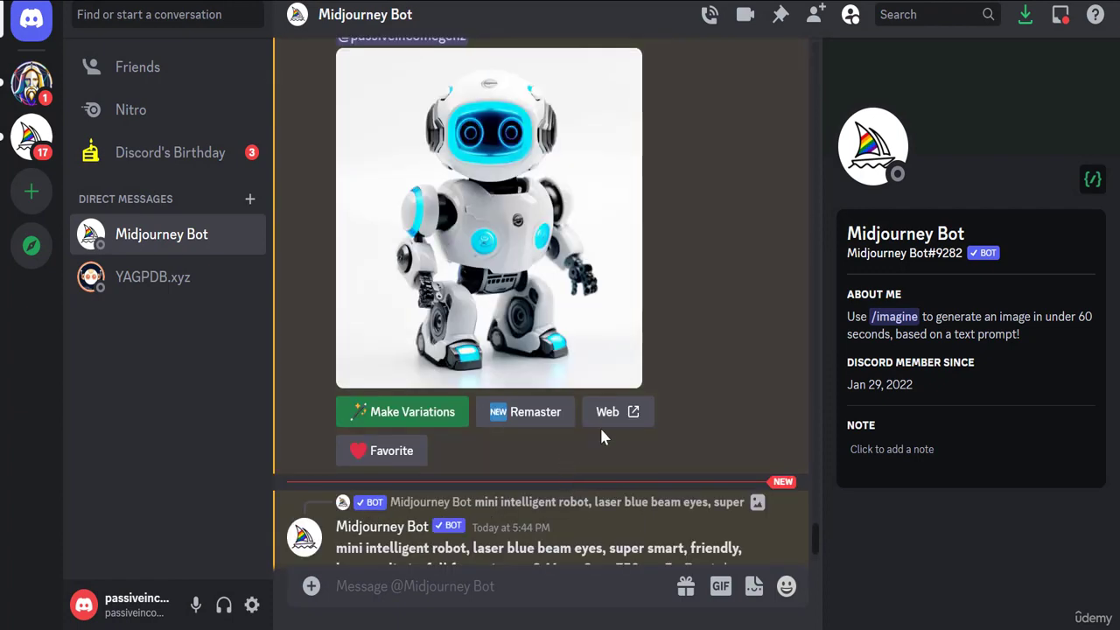
scroll(601, 437, up, 3)
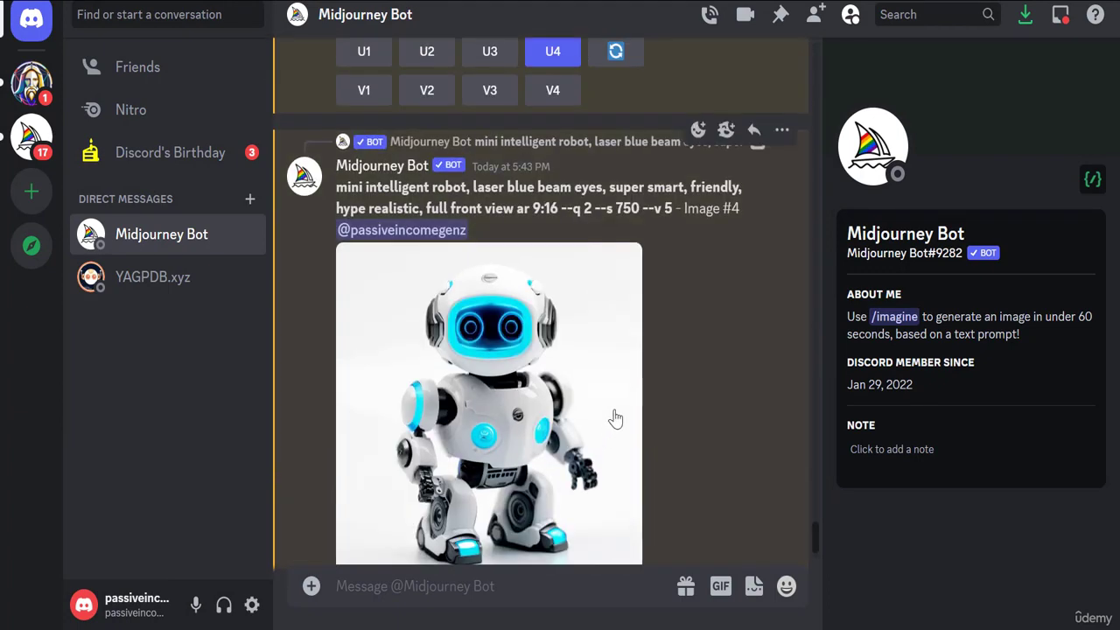
scroll(742, 364, down, 5)
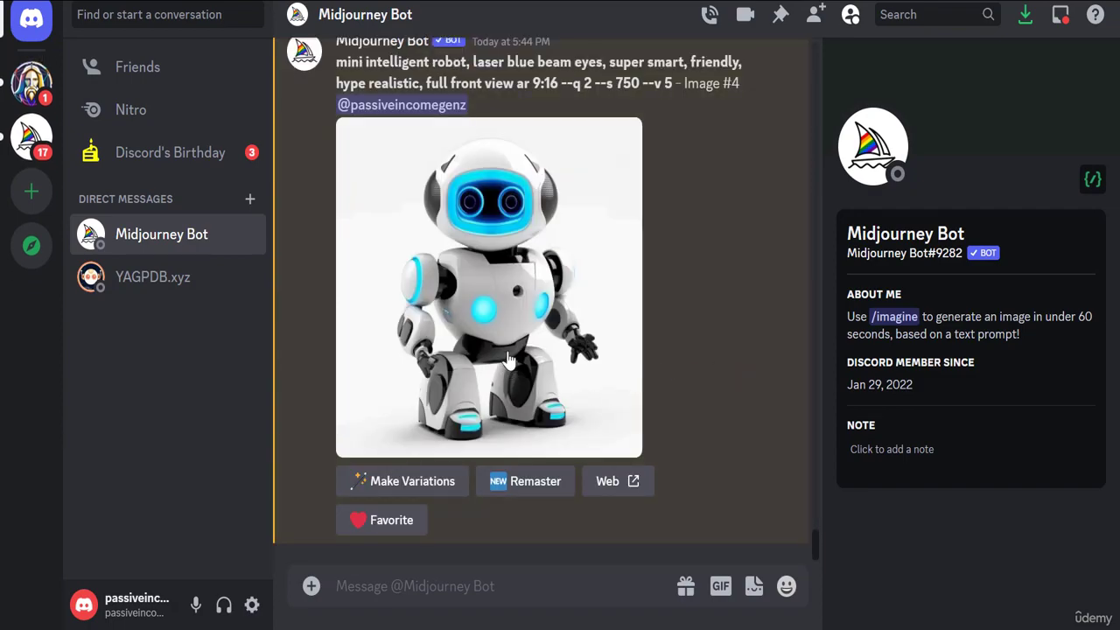
click(514, 317)
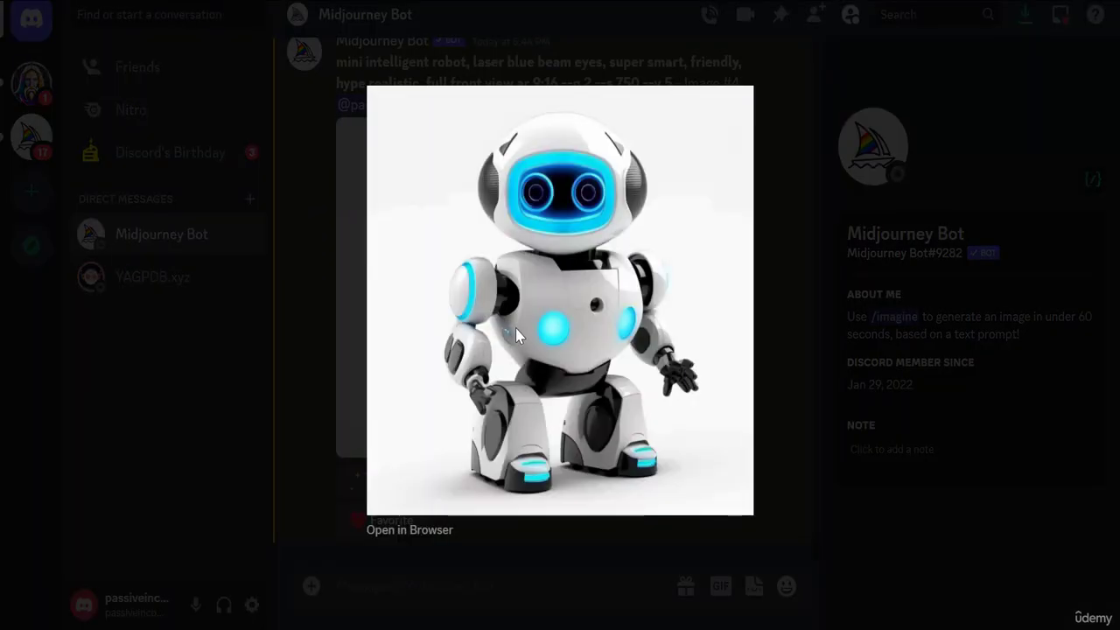
right_click(516, 334)
click(583, 457)
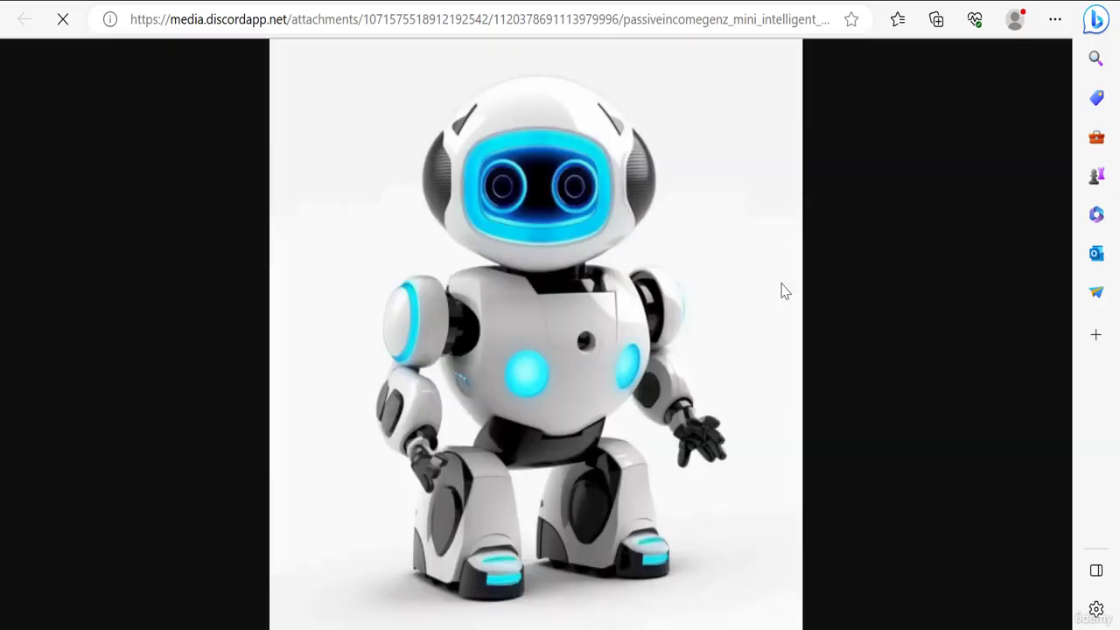
- Save the robot picture as a PNG image in the Téléchargements folder under its suggested file name
right_click(688, 262)
click(820, 253)
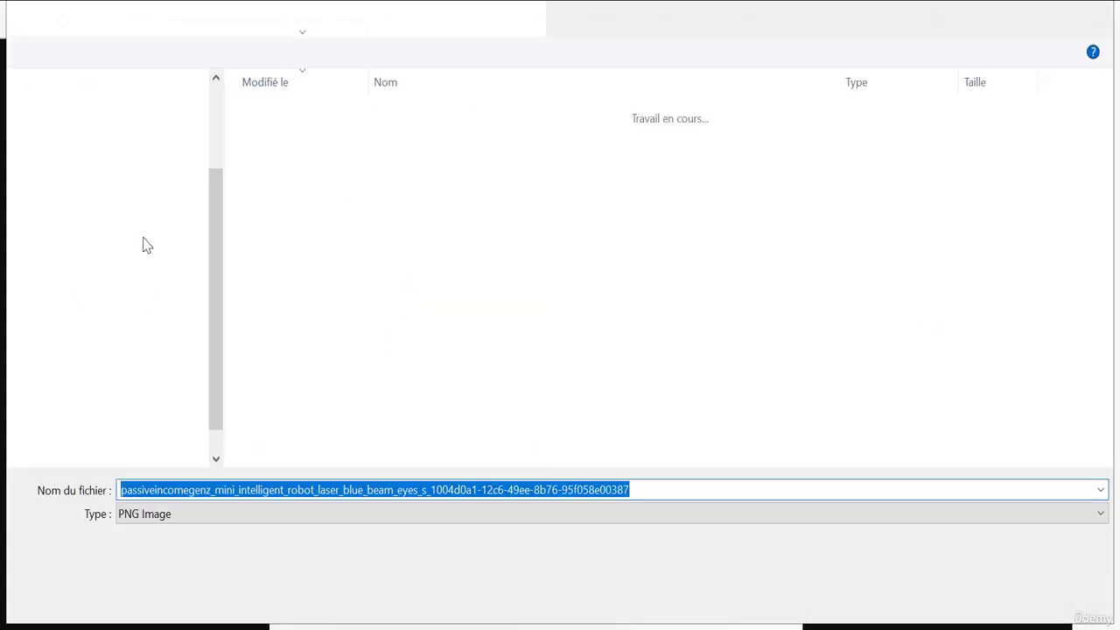
scroll(86, 109, up, 1)
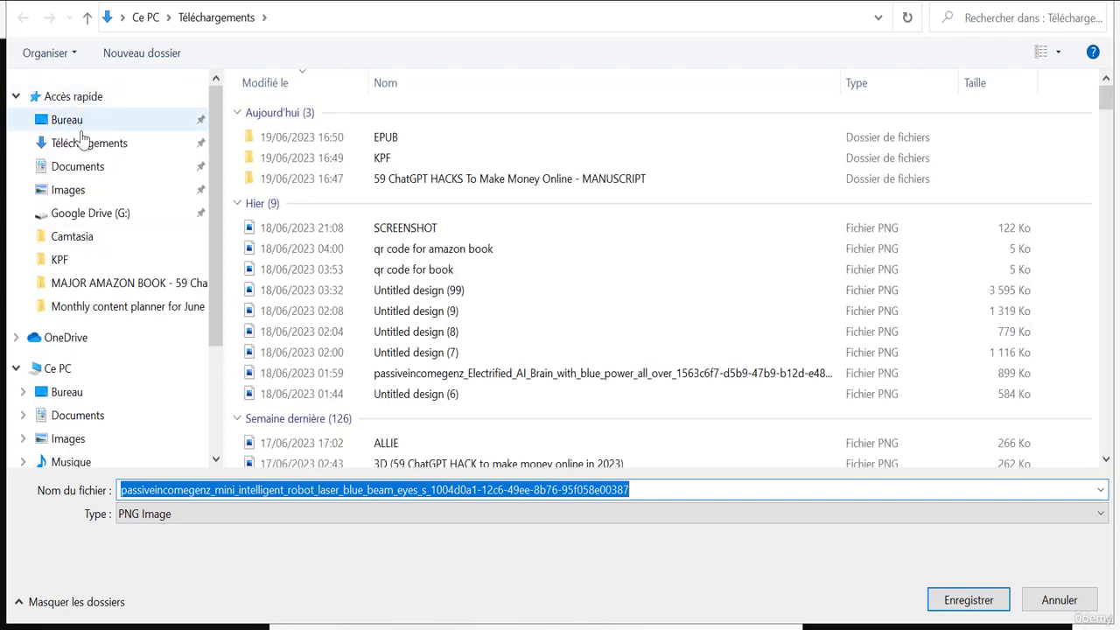
click(79, 127)
click(80, 144)
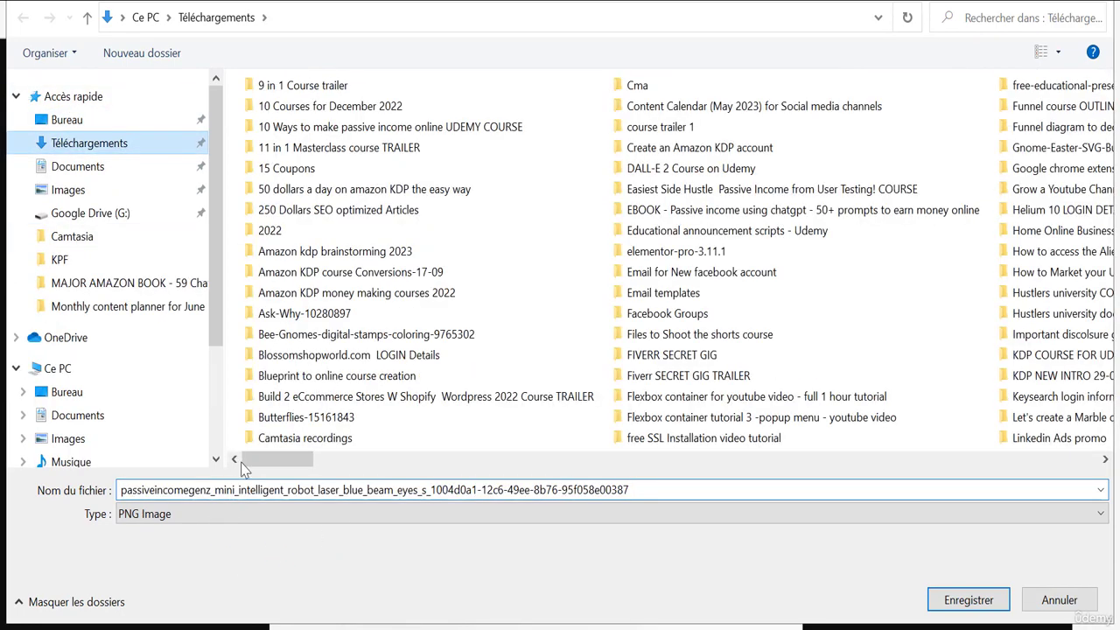
click(991, 601)
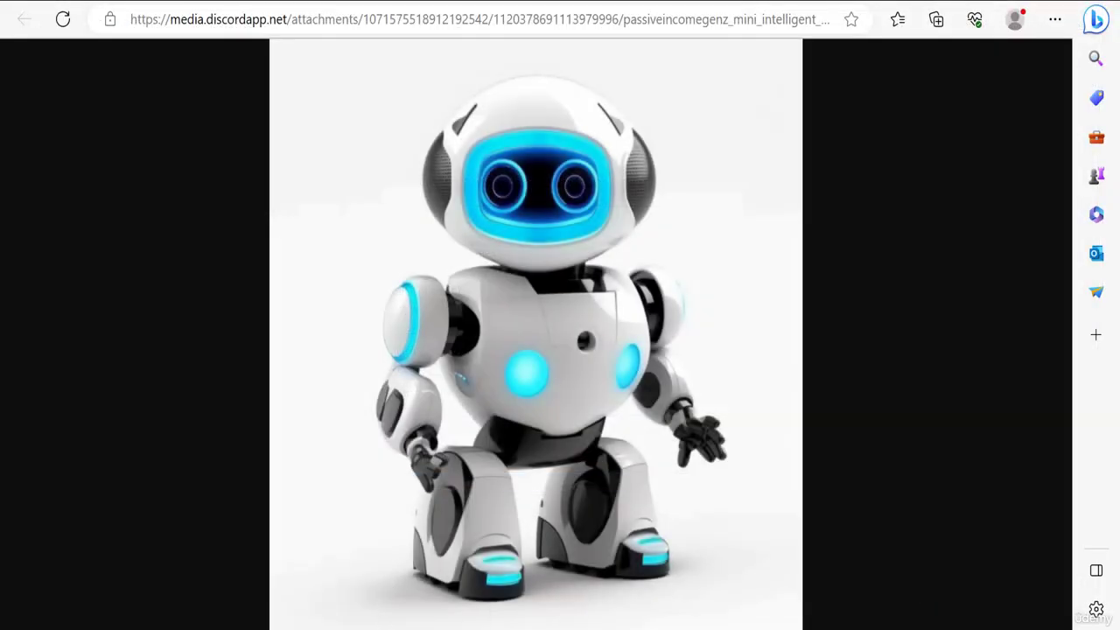
- Leave the browser while letting the download continue, and close the enlarged robot preview in Discord
click(1076, 2)
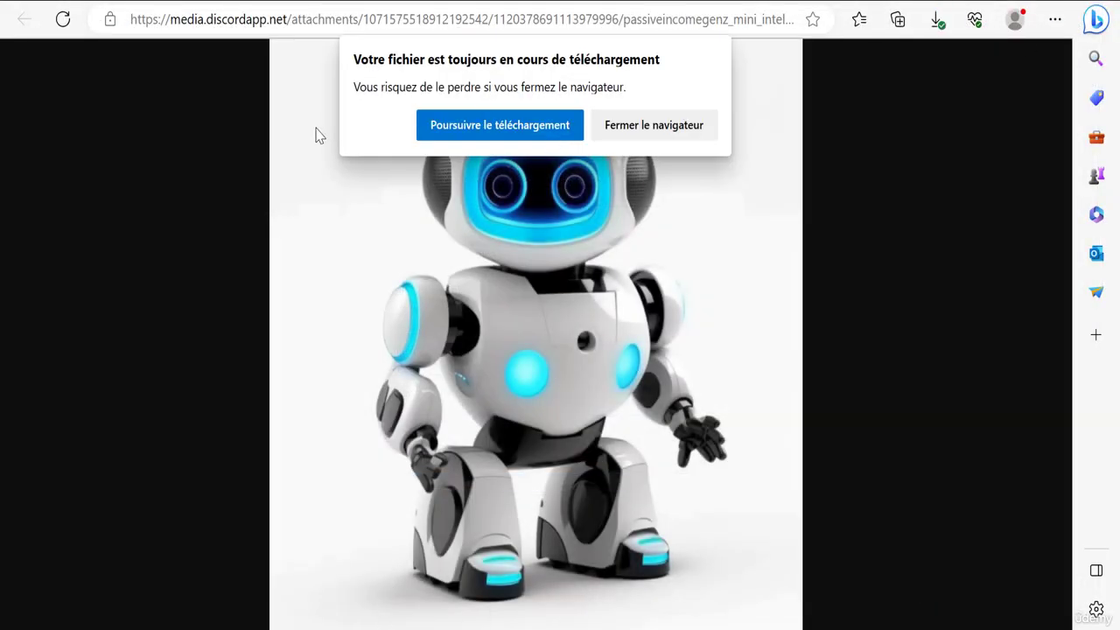
click(475, 123)
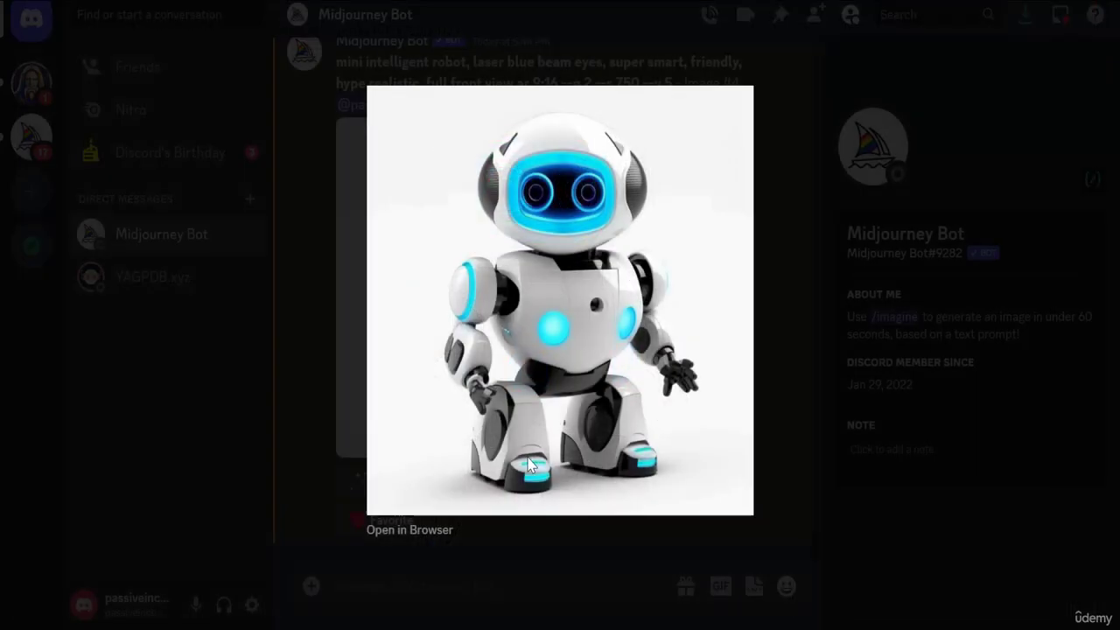
click(425, 608)
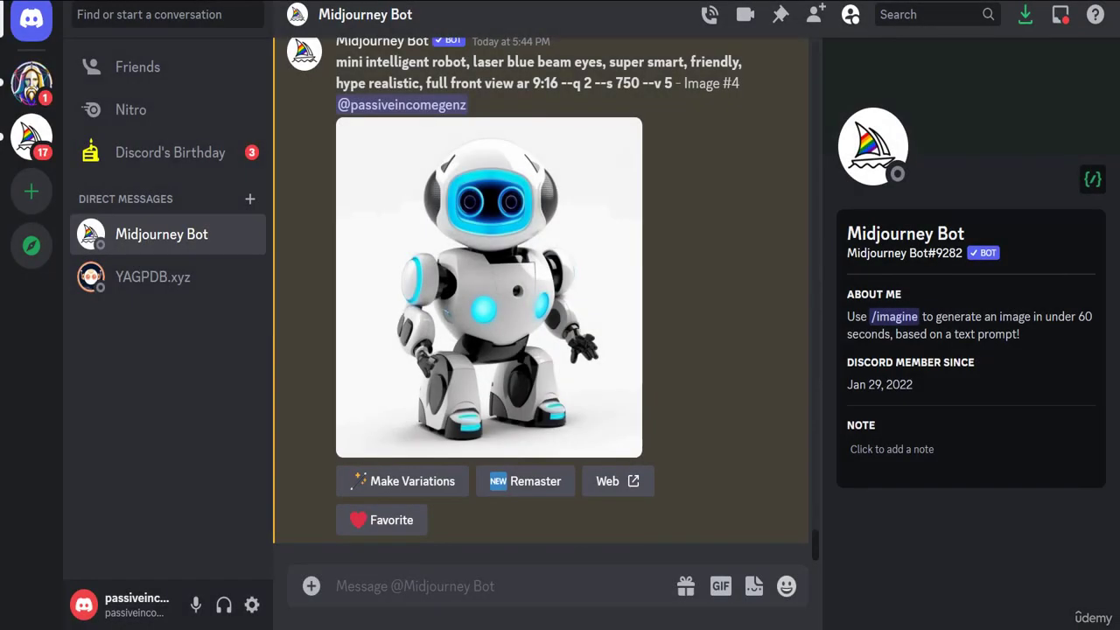
- Switch to the blank 1600 x 2560 px Canva design and upload the saved mini intelligent robot PNG
mouse_move(429, 627)
click(354, 601)
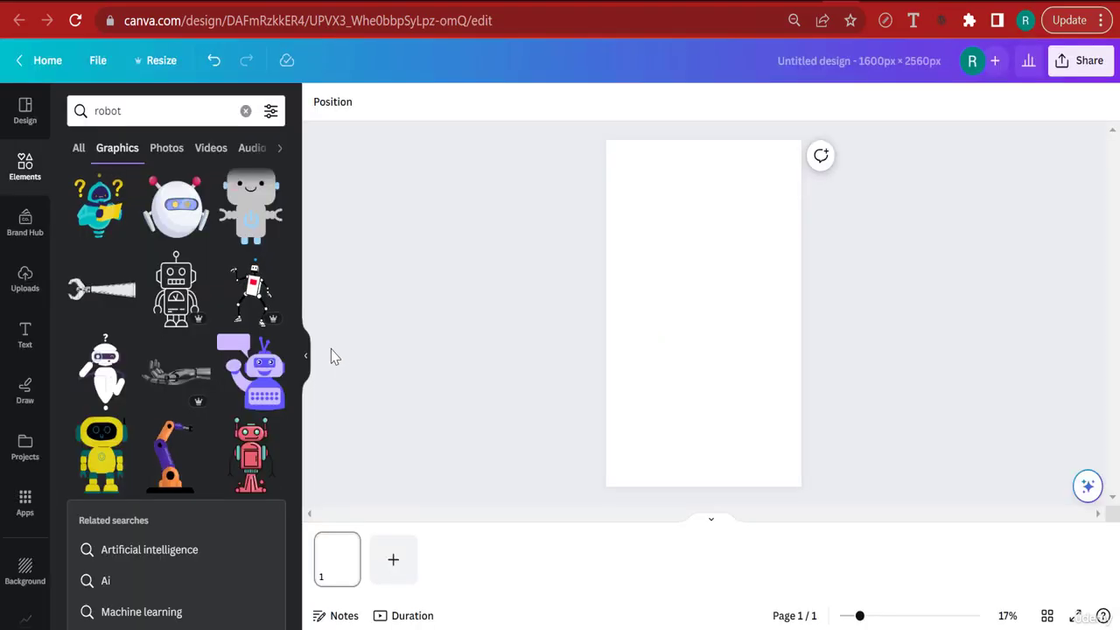
click(30, 293)
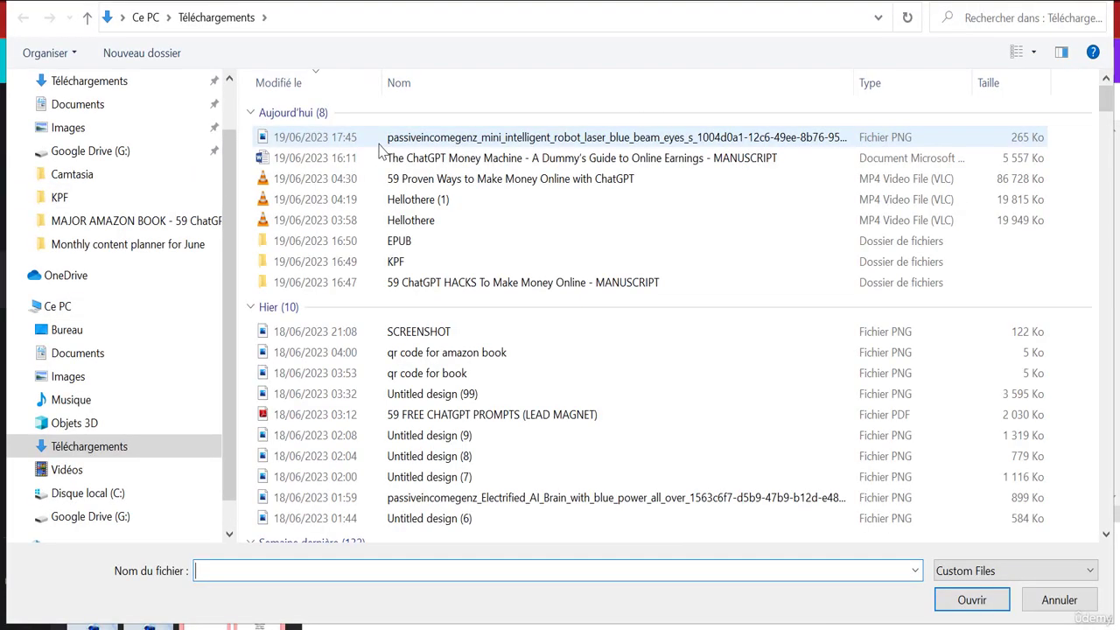
click(379, 147)
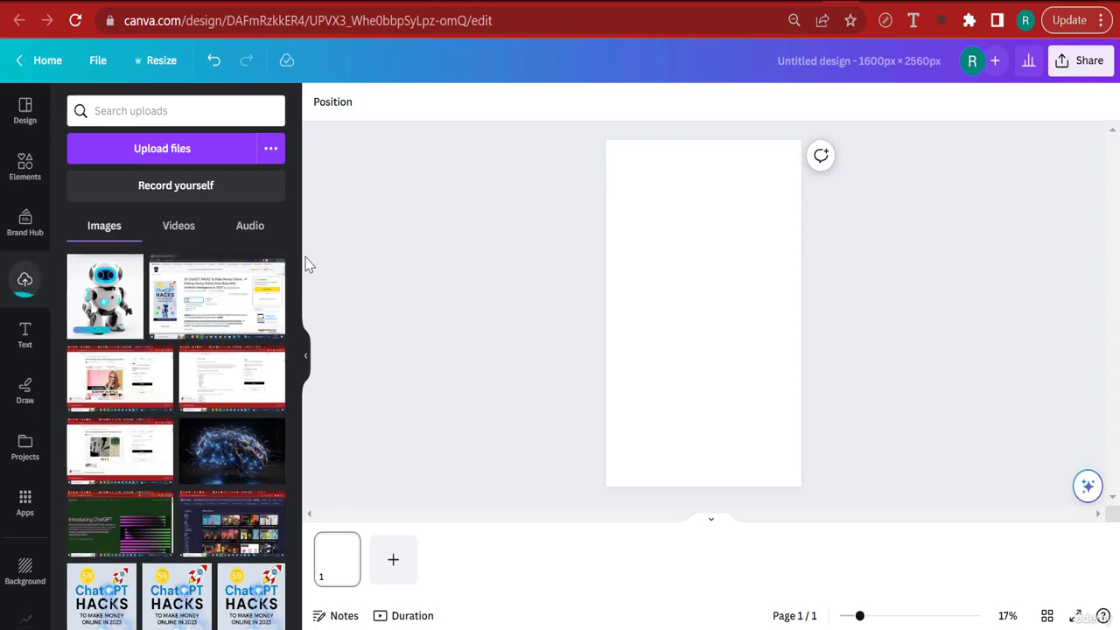
- Place the uploaded robot picture on the page and move it to the lower middle of the cover
click(88, 284)
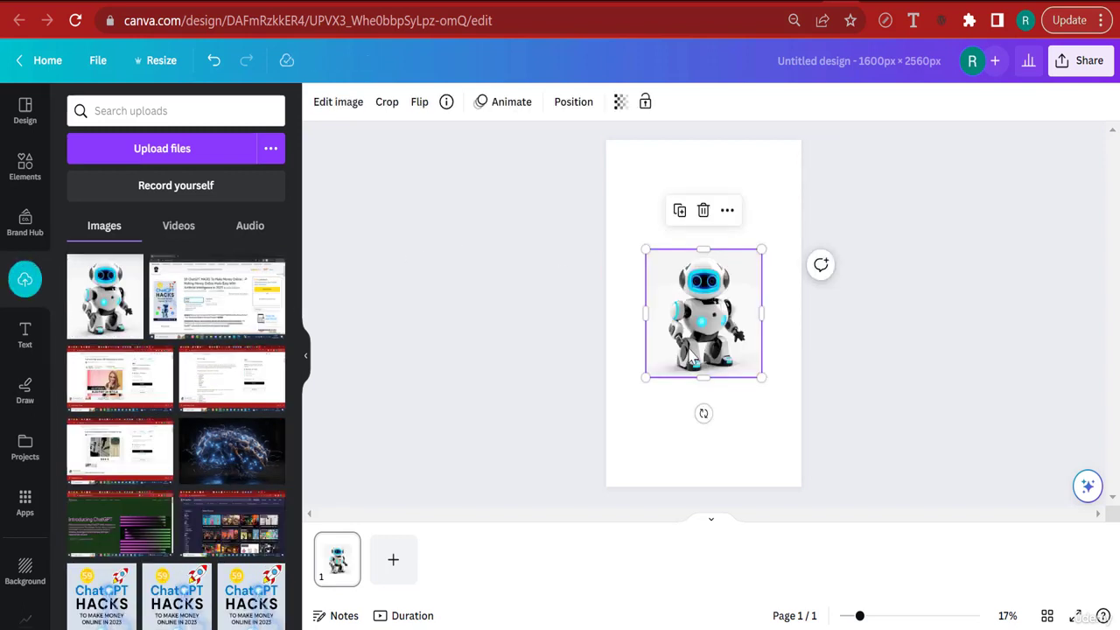
drag(689, 306, 699, 371)
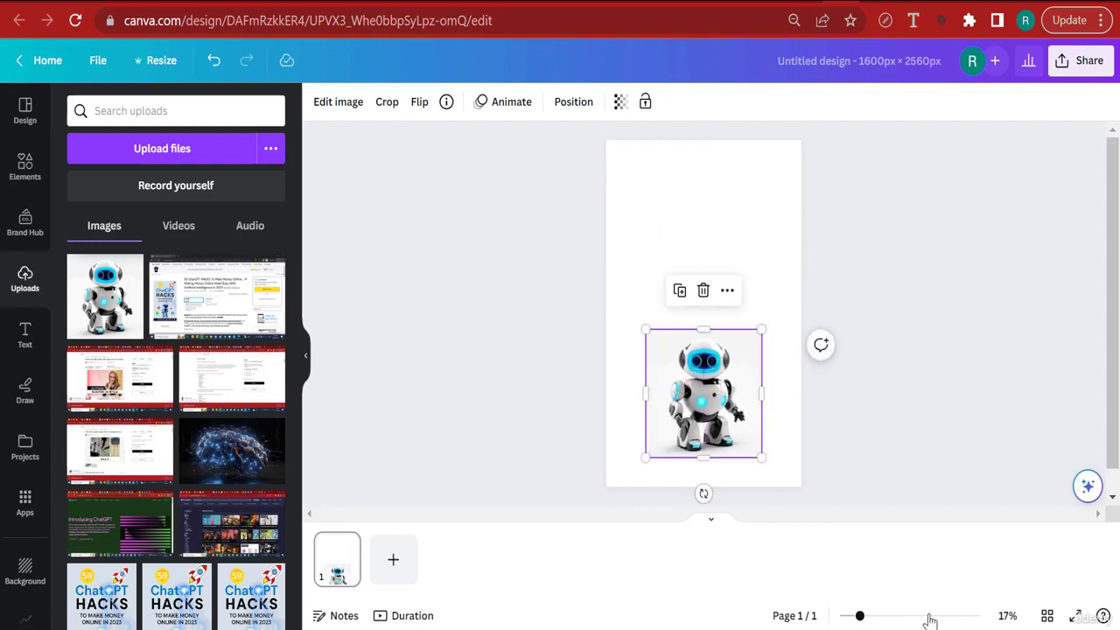
drag(931, 620, 884, 618)
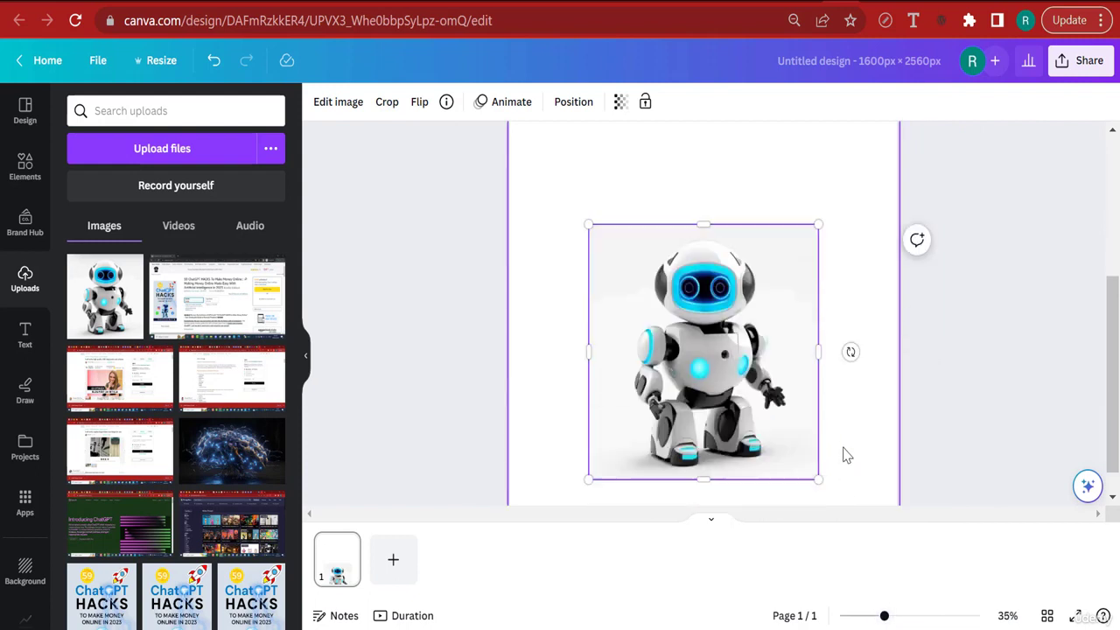
- Set the page background to the light grey offered among the robot picture's photo colours
scroll(846, 454, down, 1)
scroll(810, 360, up, 3)
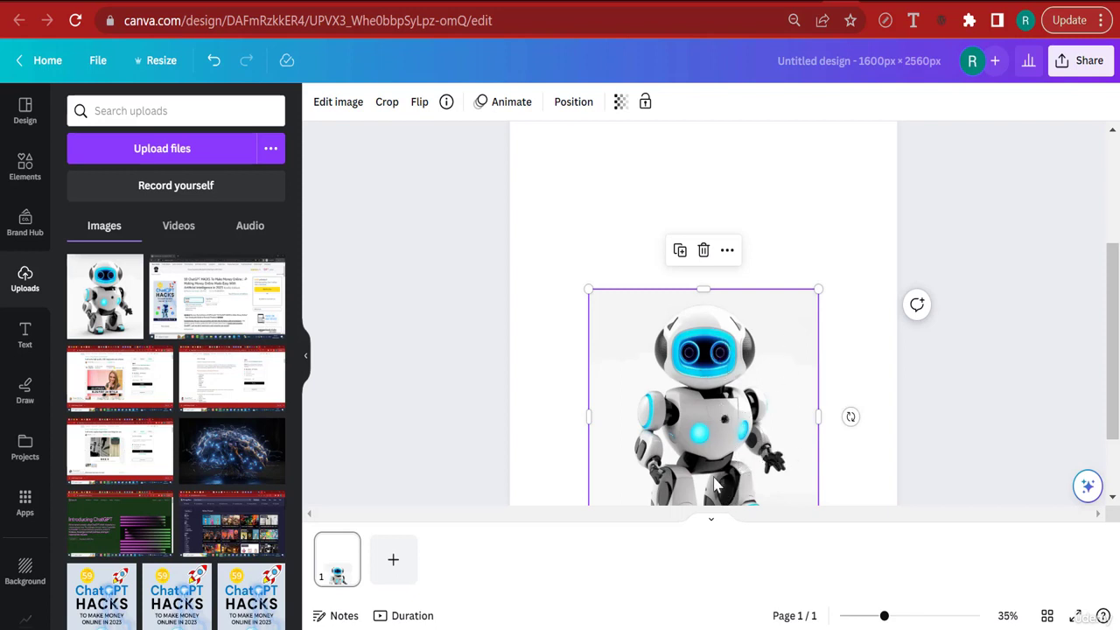
click(547, 364)
click(321, 110)
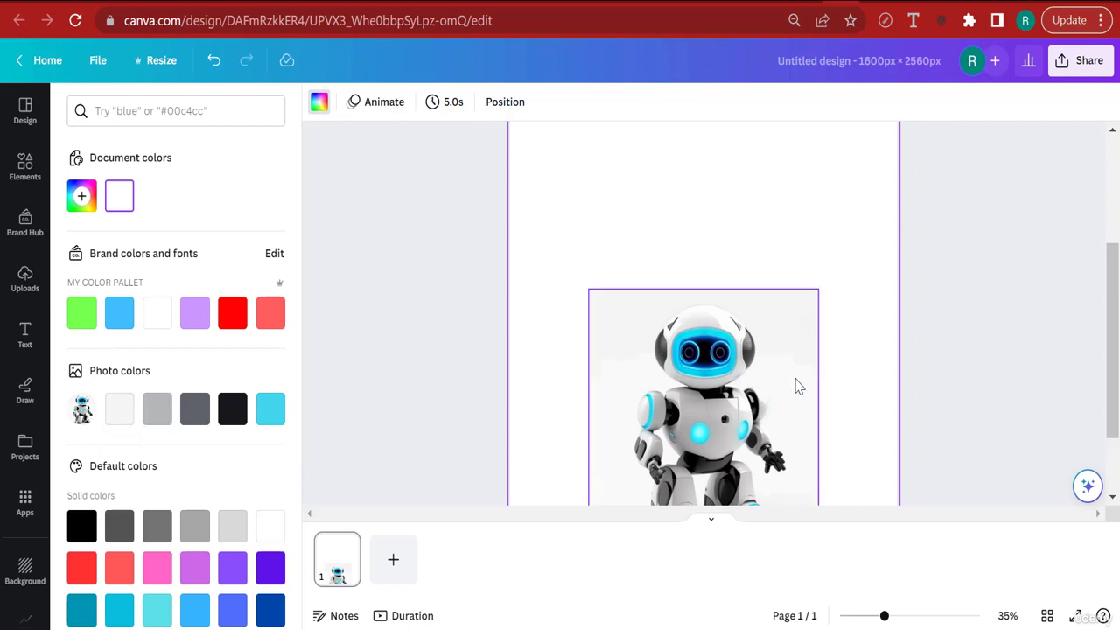
click(120, 408)
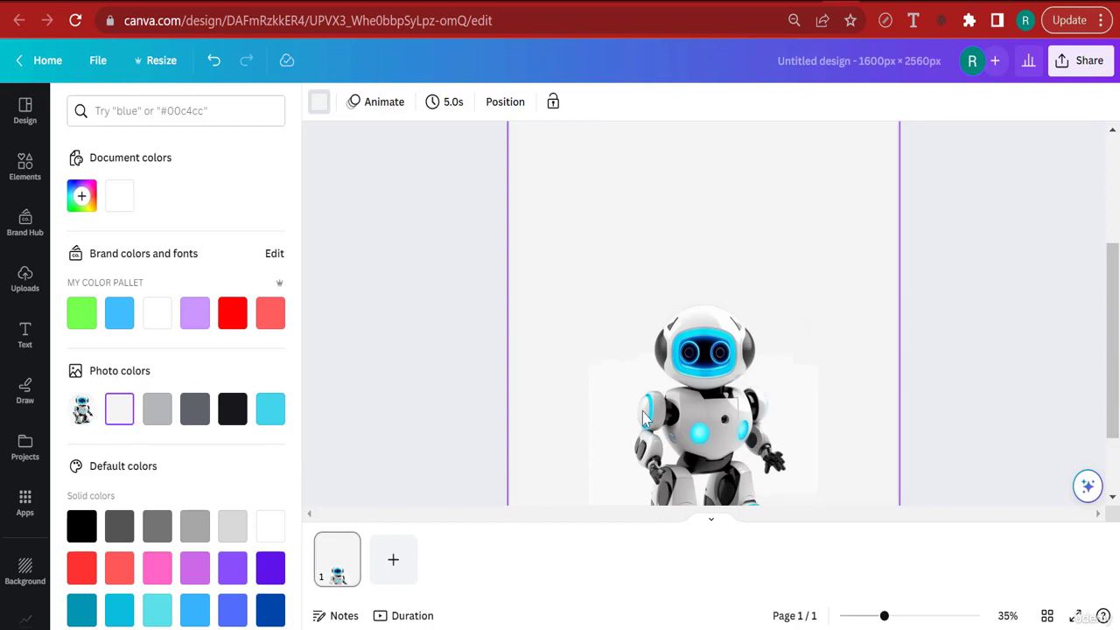
- Run the Background Remover on the robot picture to get rid of its mismatched backdrop
scroll(854, 363, down, 1)
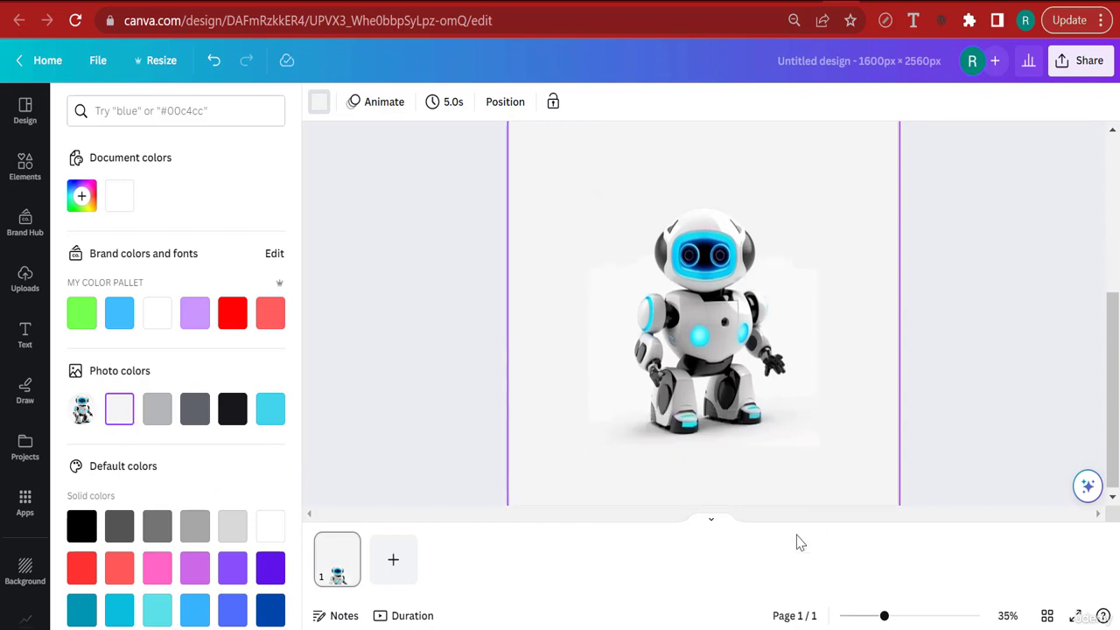
click(933, 616)
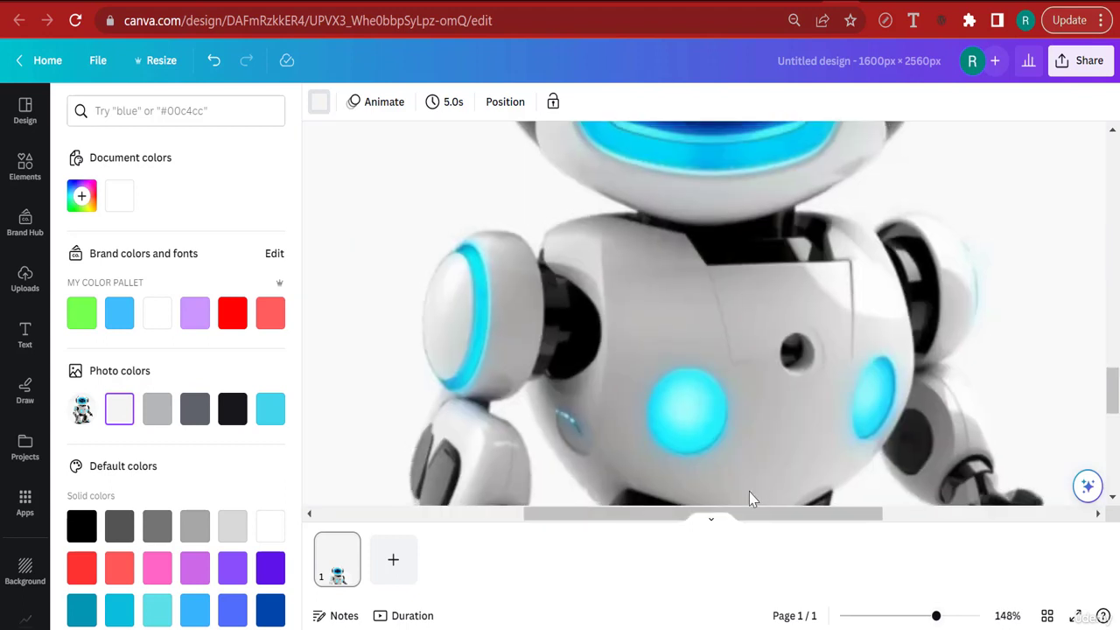
drag(724, 521, 614, 519)
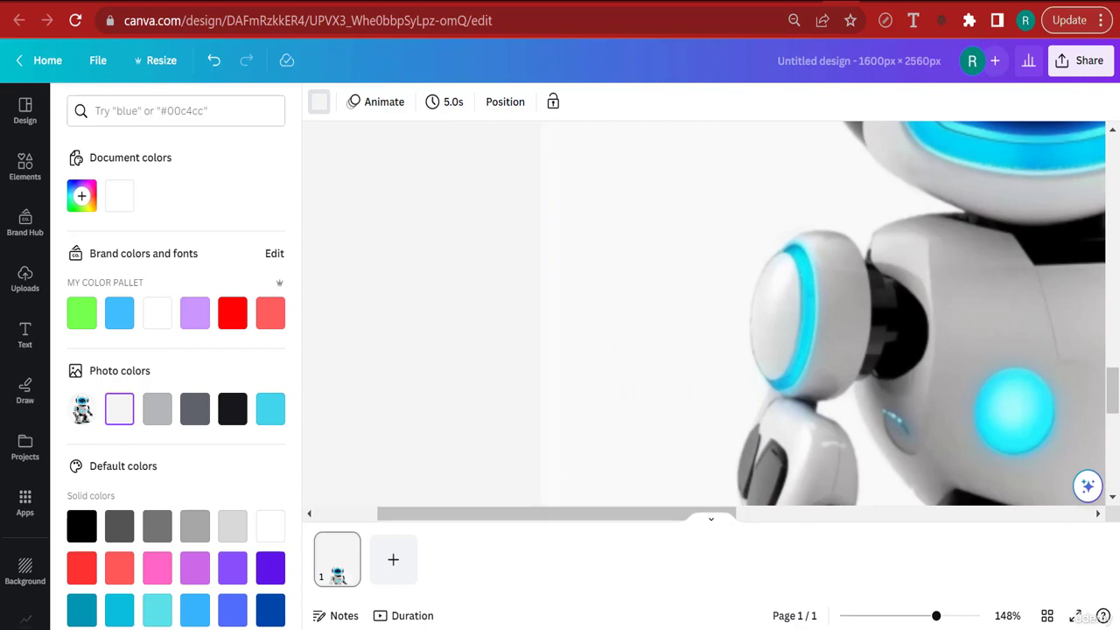
click(892, 618)
scroll(676, 386, up, 2)
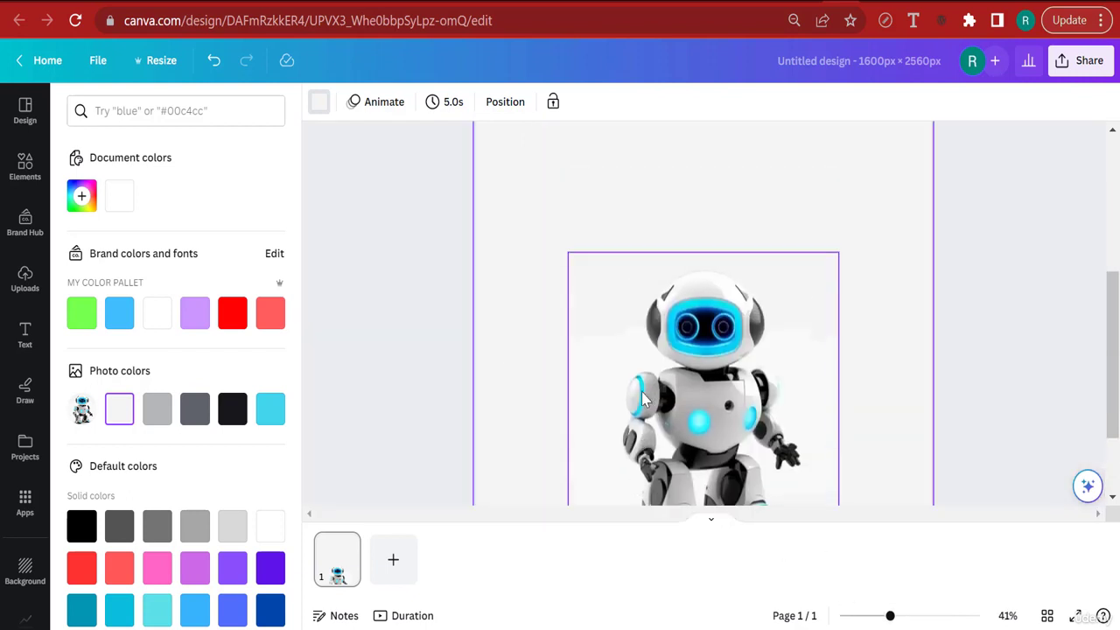
click(676, 385)
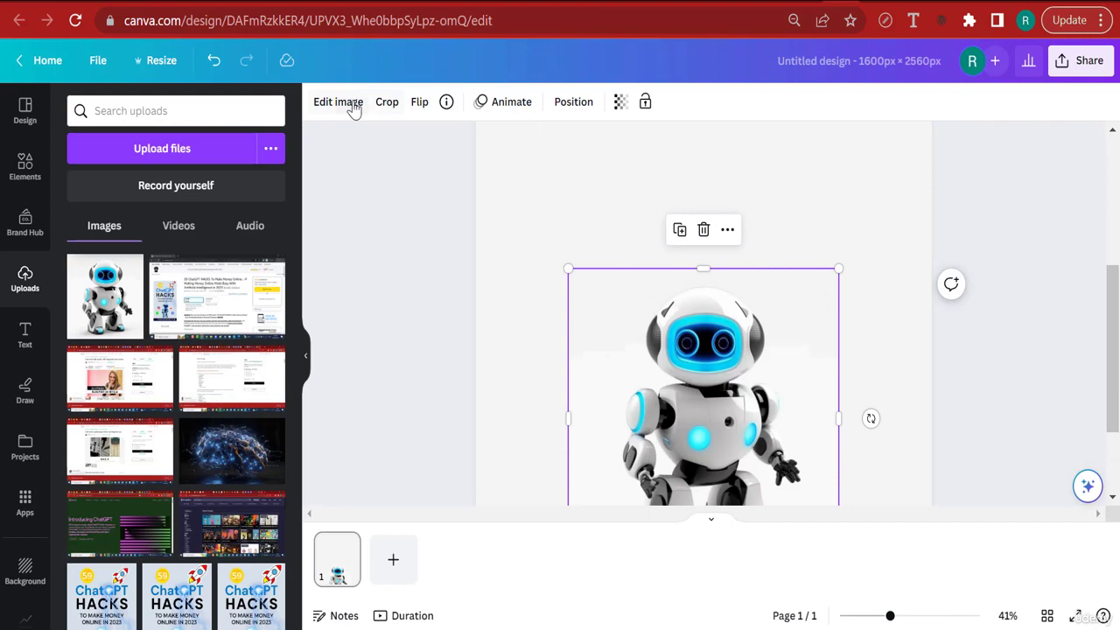
click(353, 105)
scroll(140, 498, down, 3)
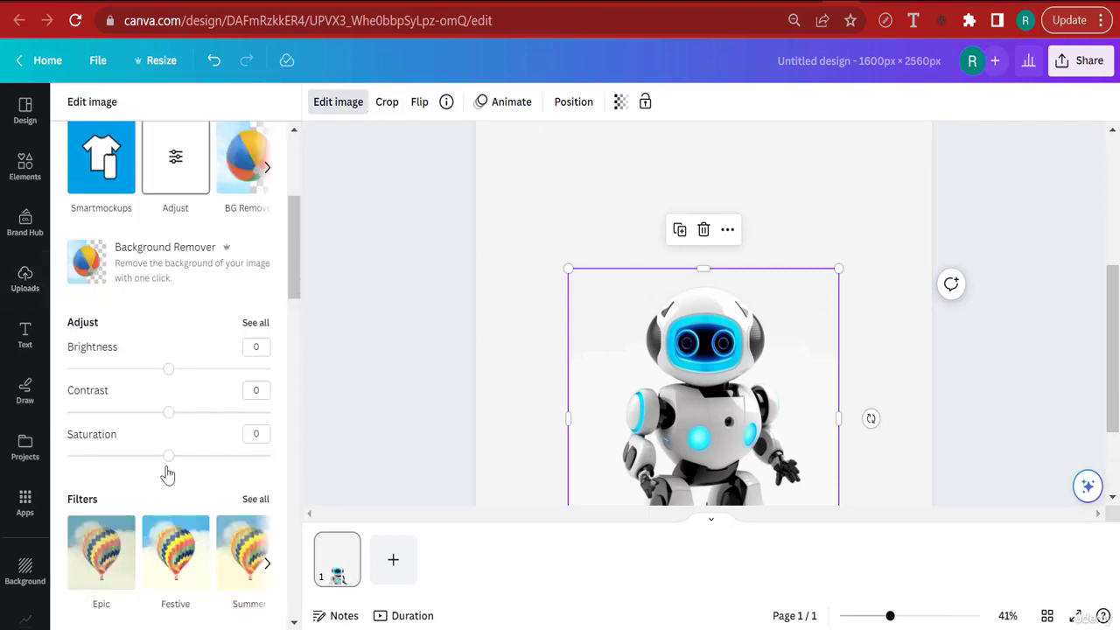
click(163, 272)
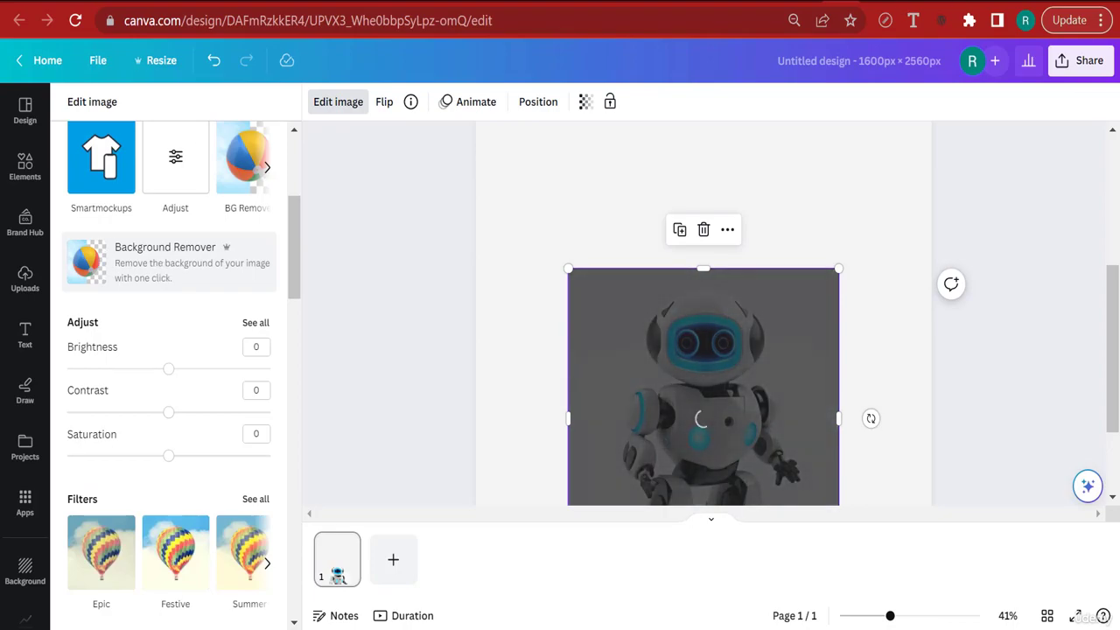
- Search Google for remove.bg in a new browser tab
key(ctrl+t)
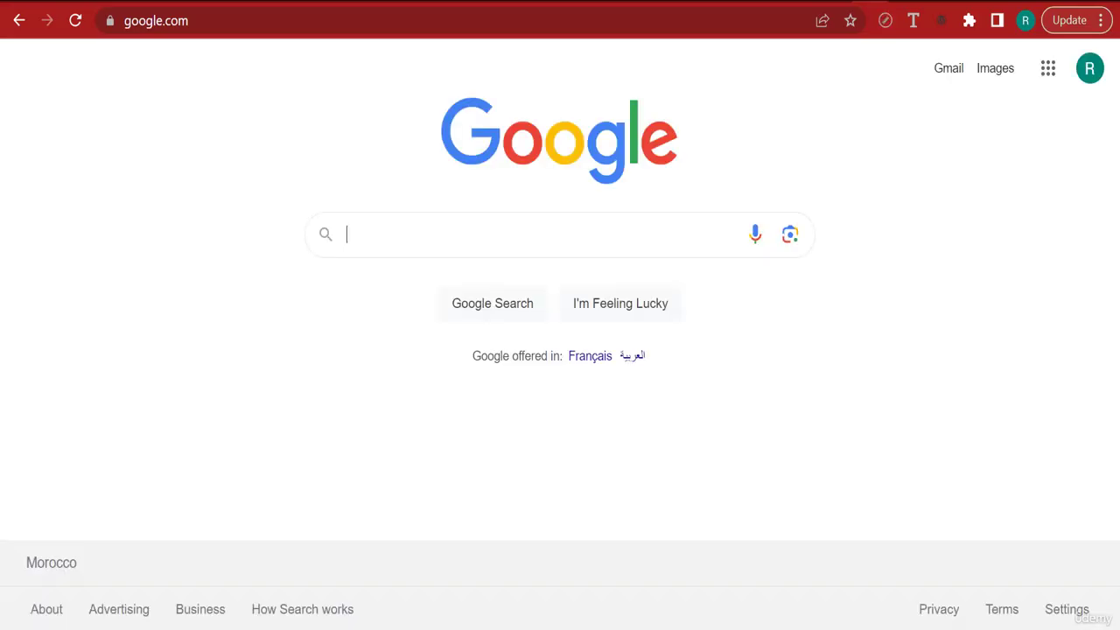
text(remove)
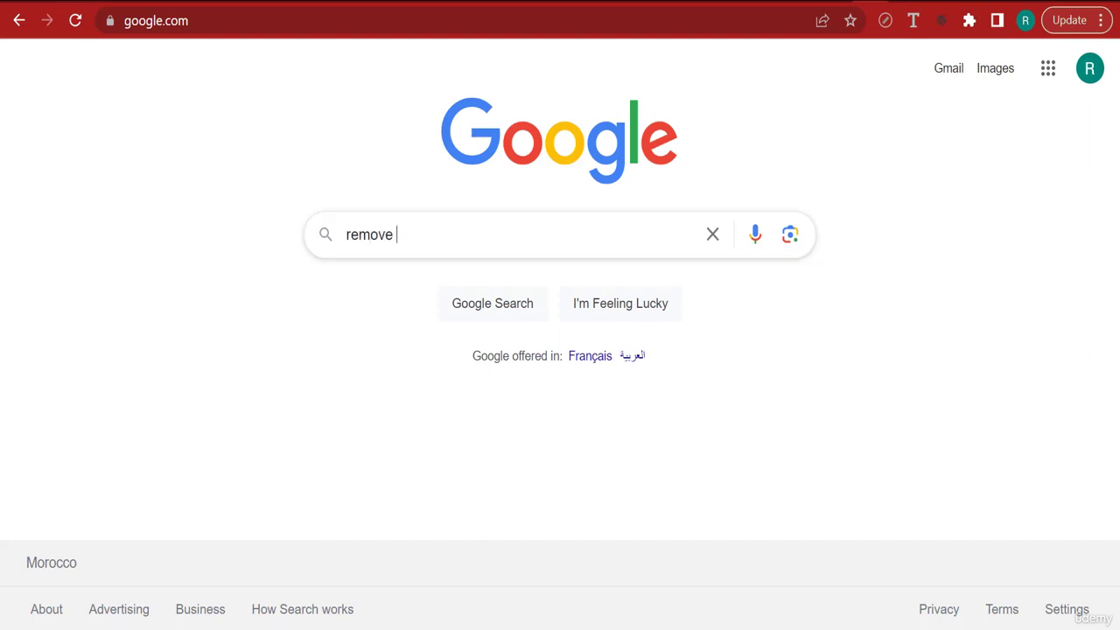
text(.bg)
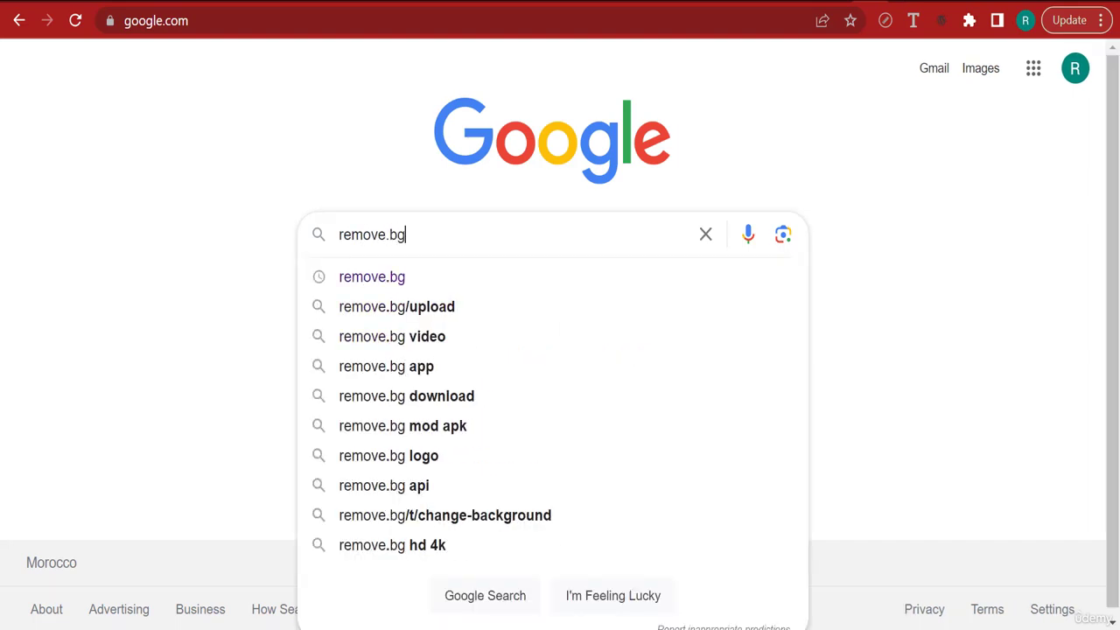
key(Return)
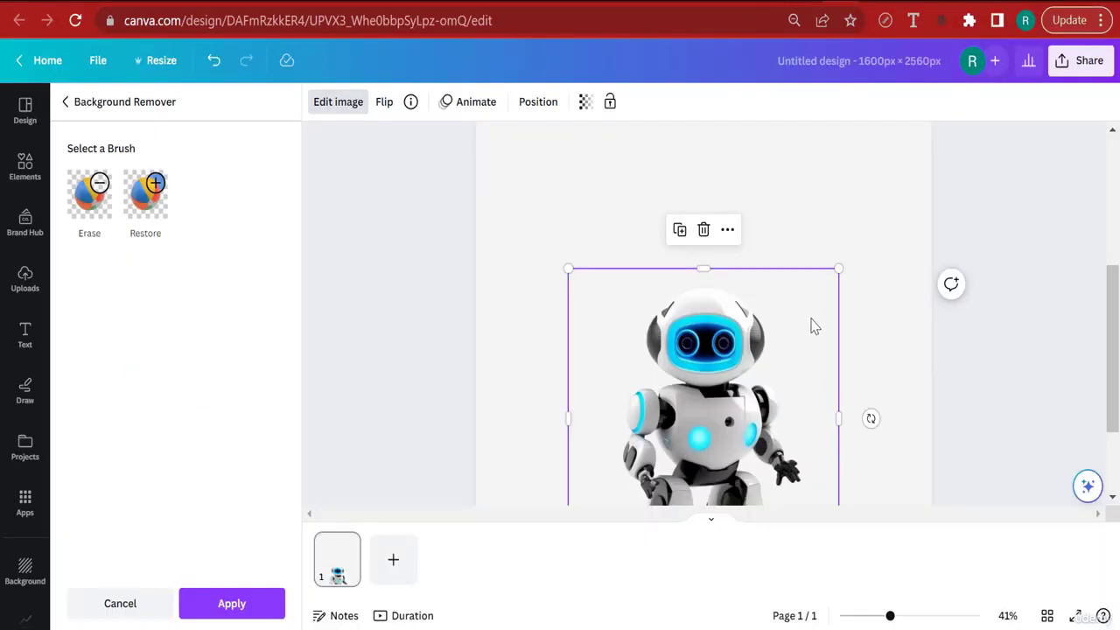
- Apply the background removal in the Canva design and move the robot slightly higher, keeping it centred across the page
scroll(814, 341, down, 3)
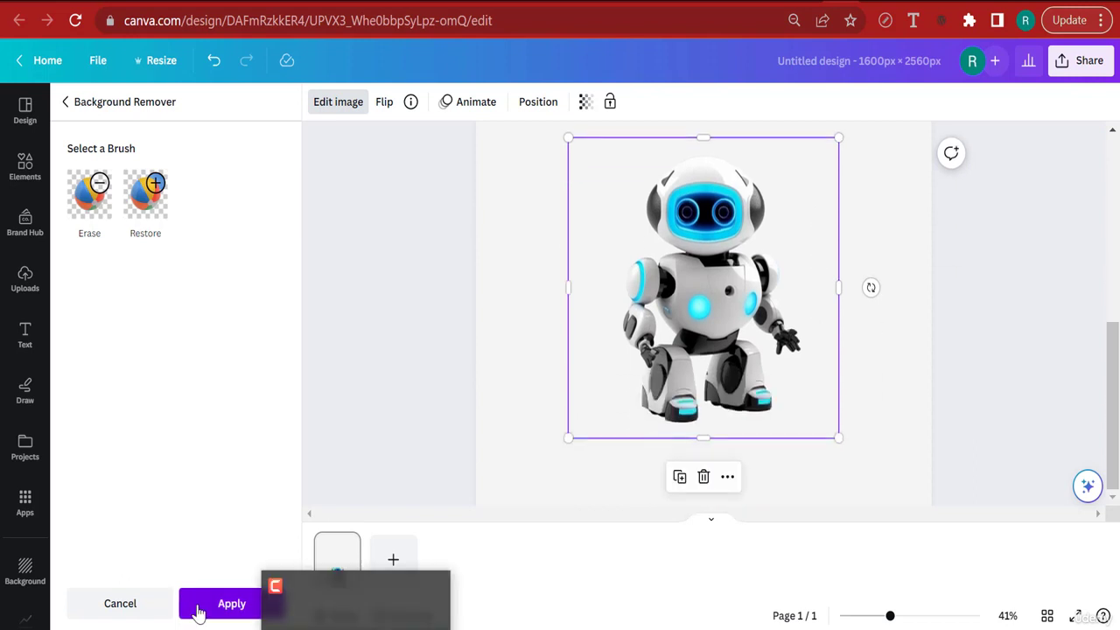
click(198, 608)
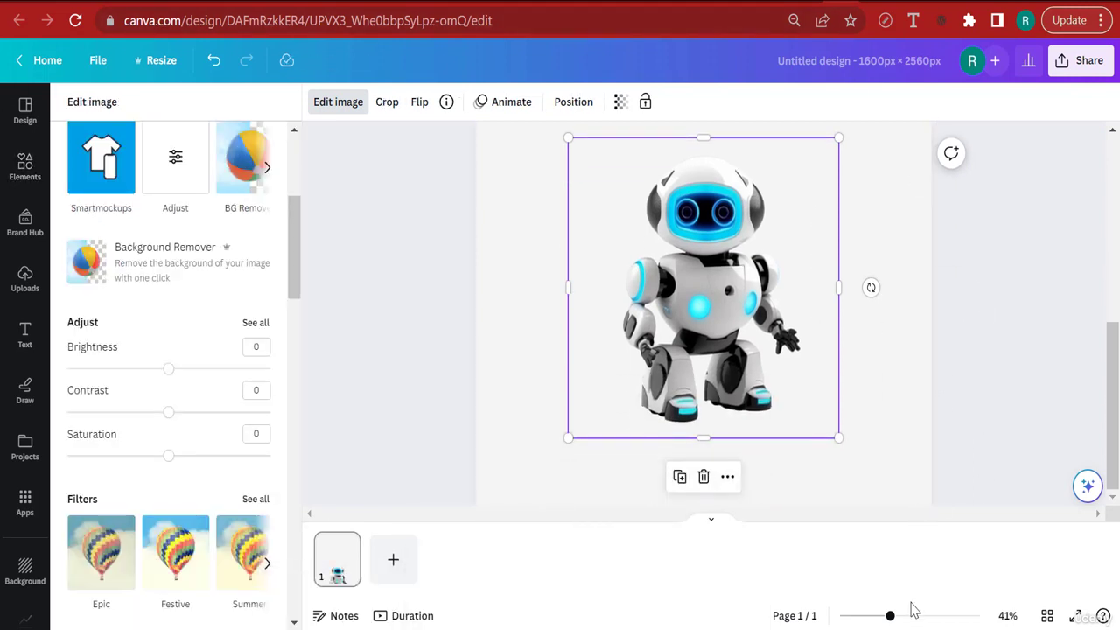
click(880, 615)
scroll(938, 385, up, 3)
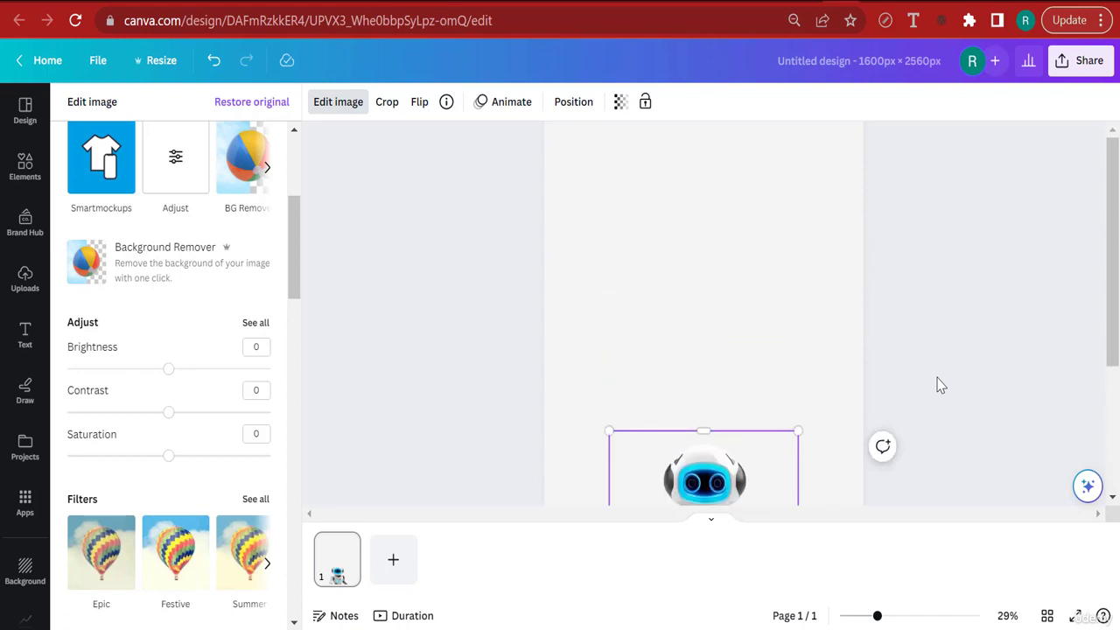
scroll(800, 437, down, 4)
scroll(771, 429, down, 1)
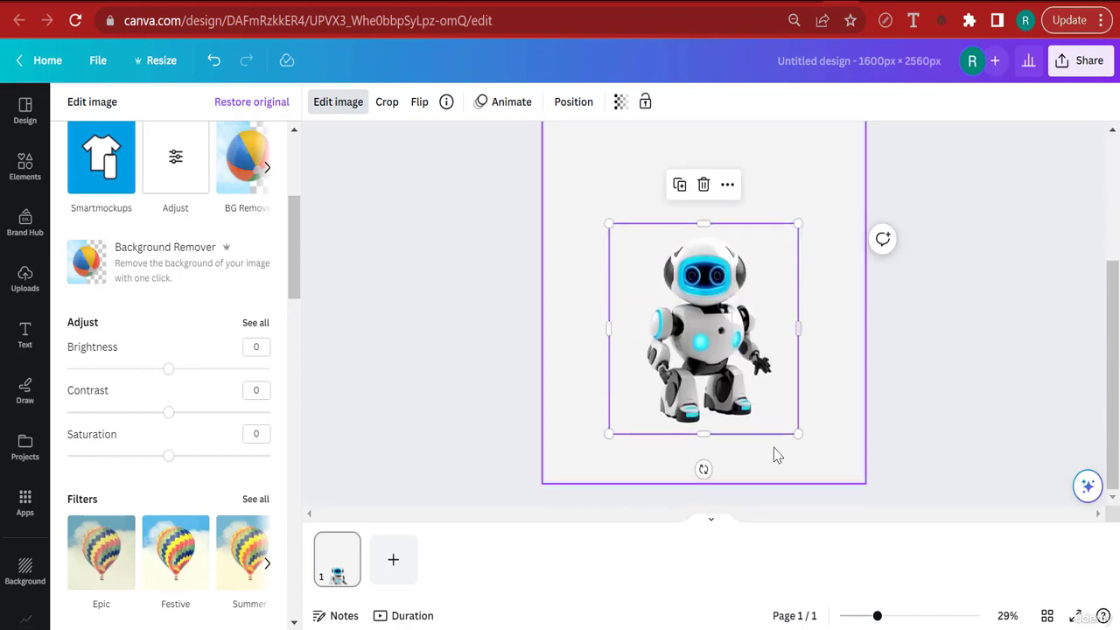
scroll(713, 398, down, 1)
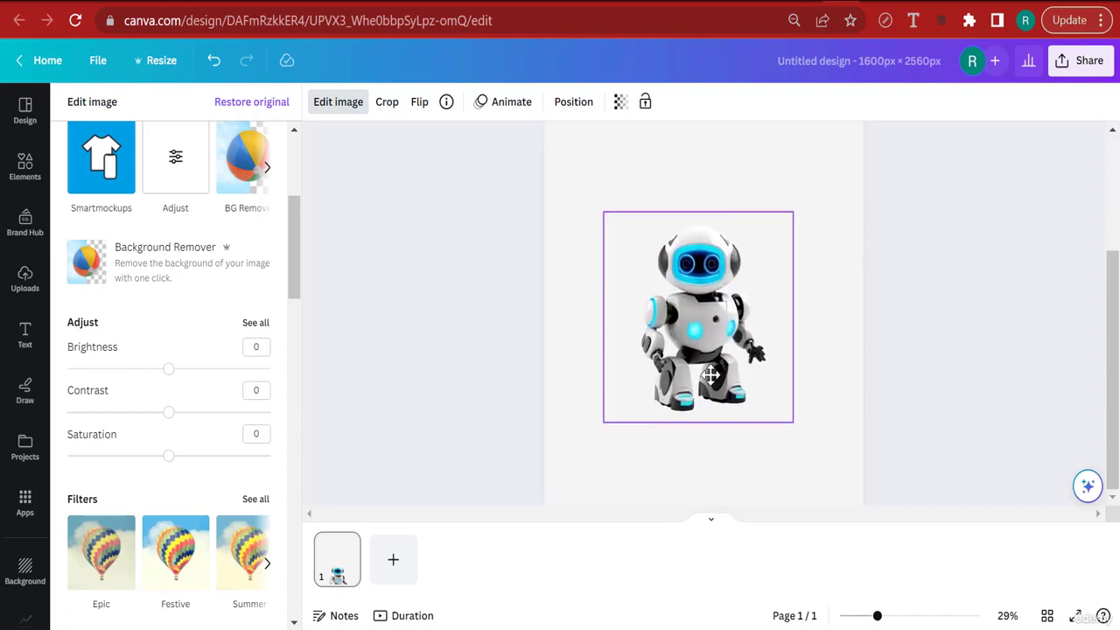
drag(711, 379, 710, 372)
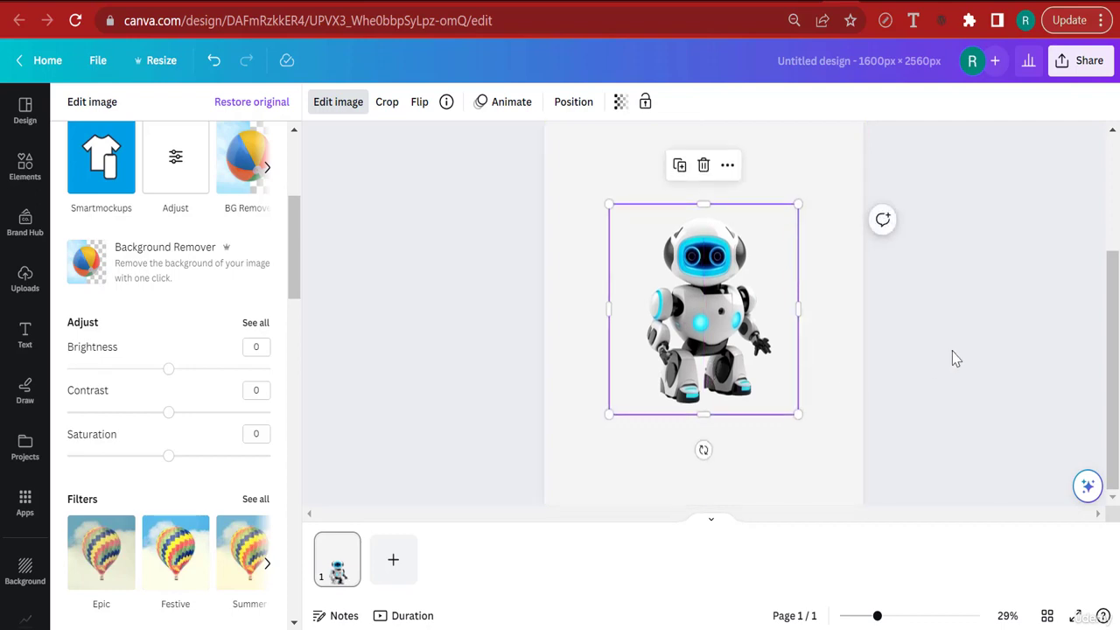
- Deselect the robot, switch to the existing 59 ChatGPT HACKS cover design and look over its lower half
key(Escape)
key(Escape)
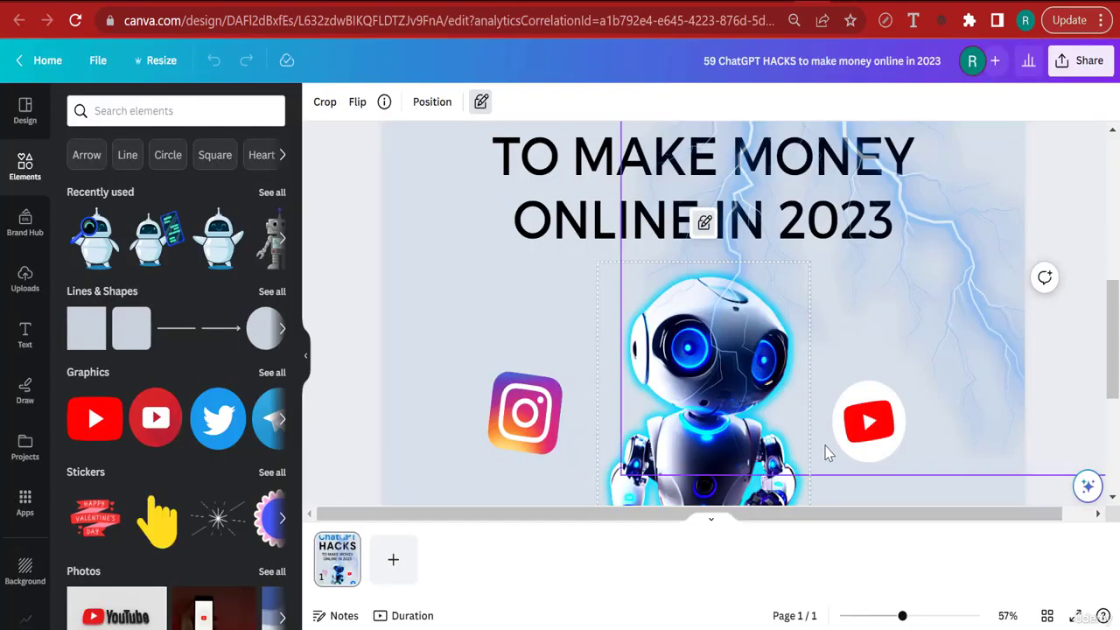
scroll(827, 453, down, 3)
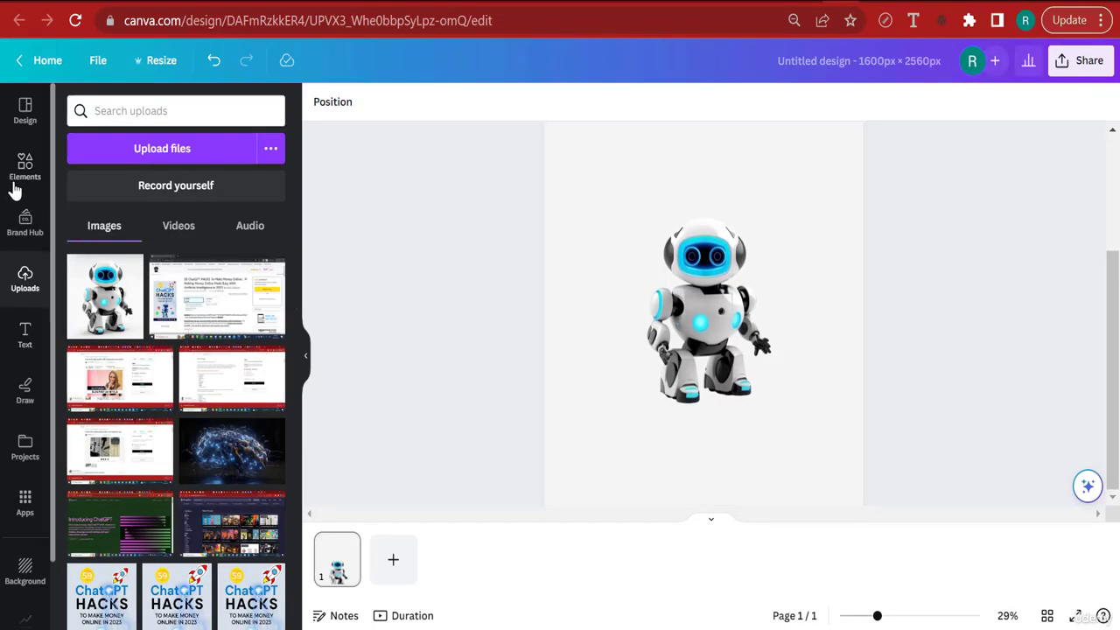
- Return to the new cover design and search the graphic elements for "square"
double_click(125, 112)
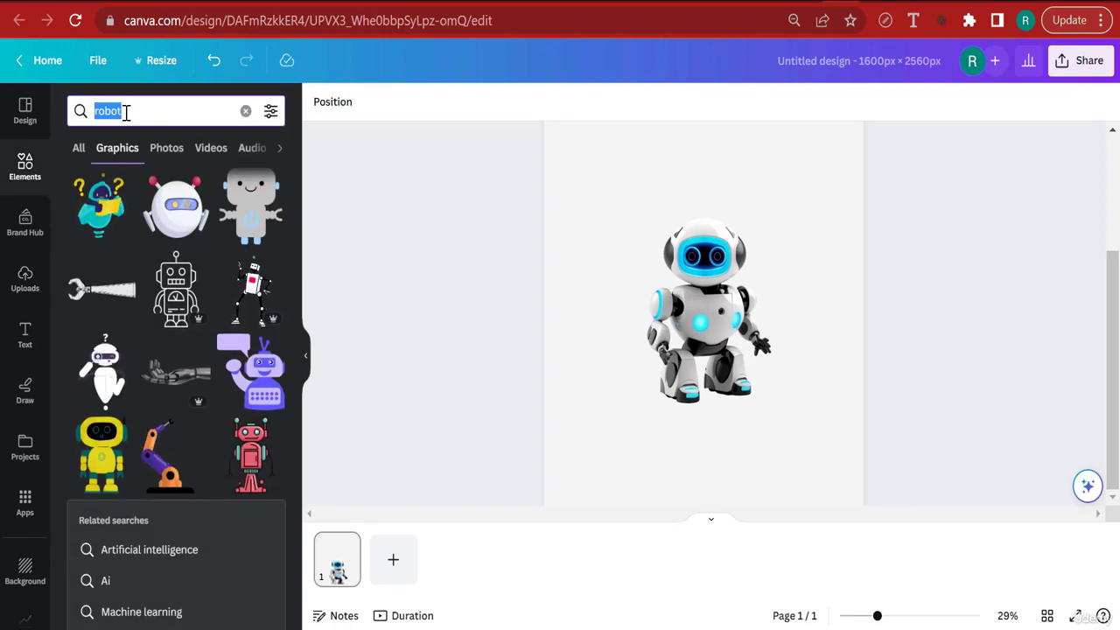
text(square)
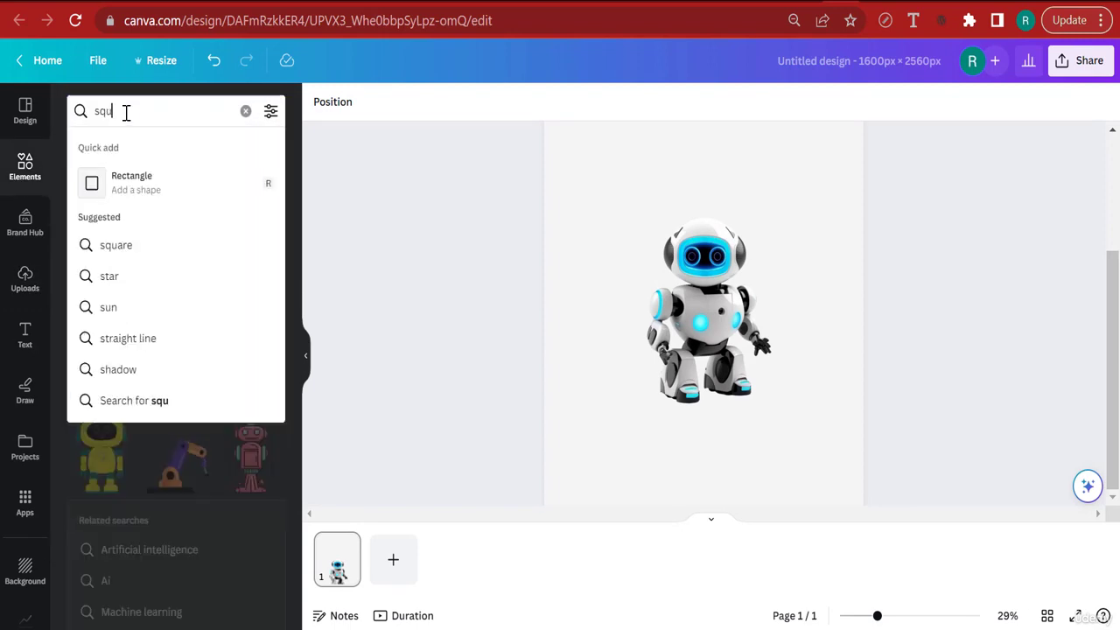
key(Return)
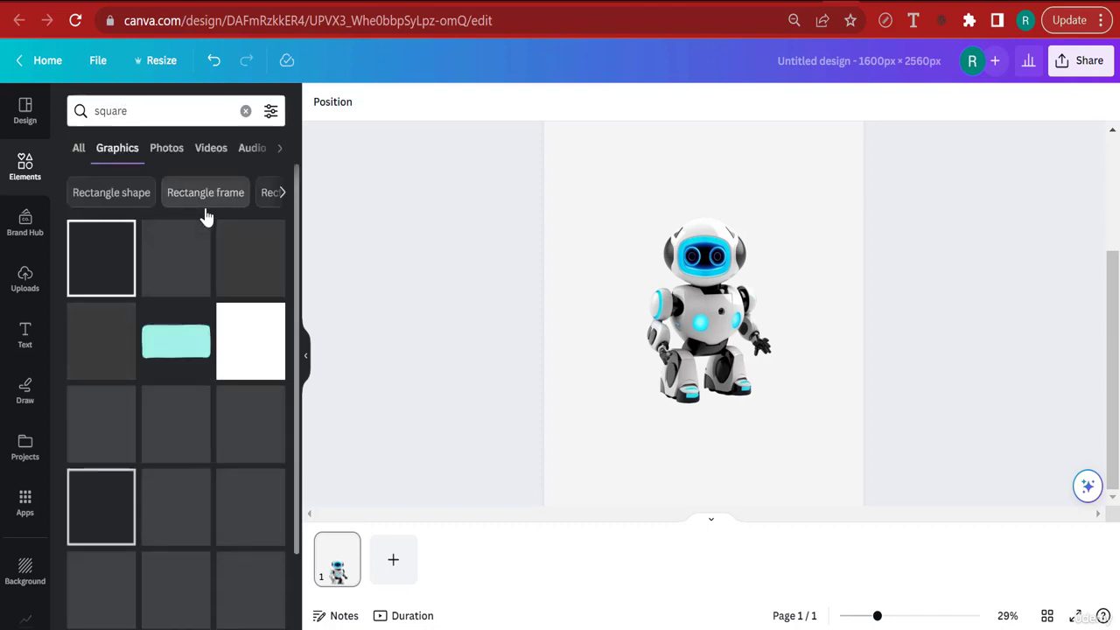
scroll(191, 273, down, 1)
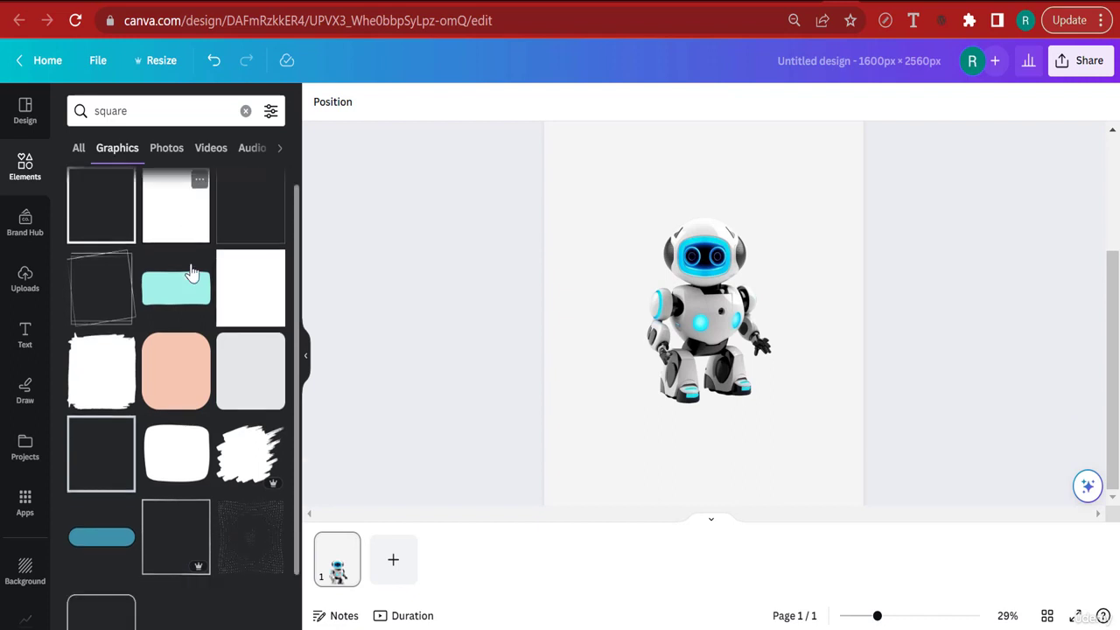
scroll(190, 273, up, 1)
- Search all element categories for "shape", add the plain square and place it over the page's lower-left edge
click(96, 111)
double_click(99, 112)
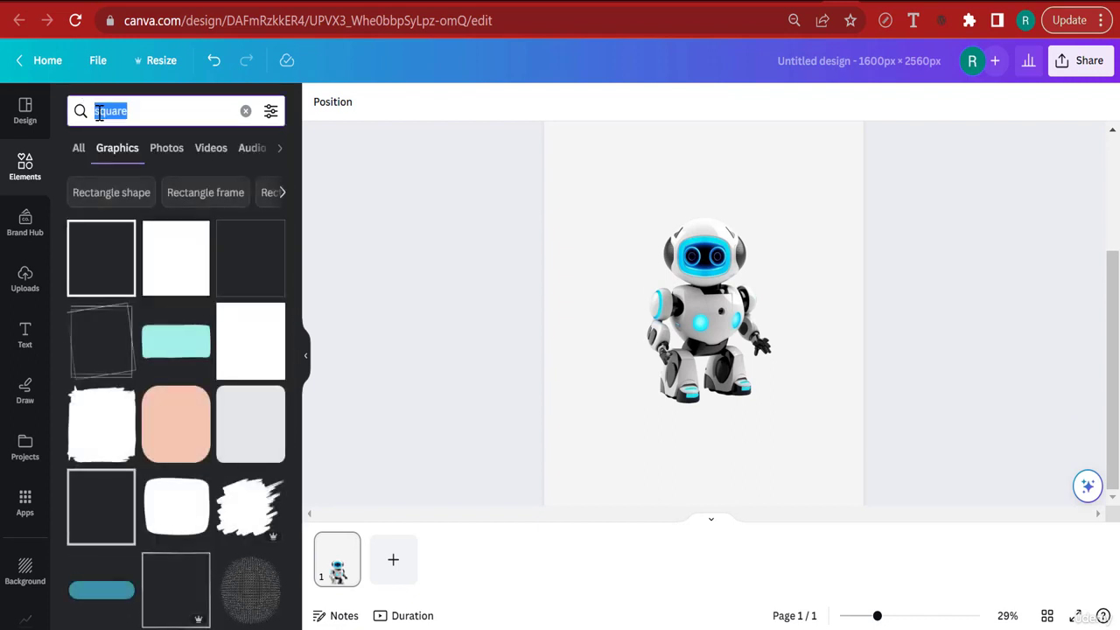
text(shape)
key(Return)
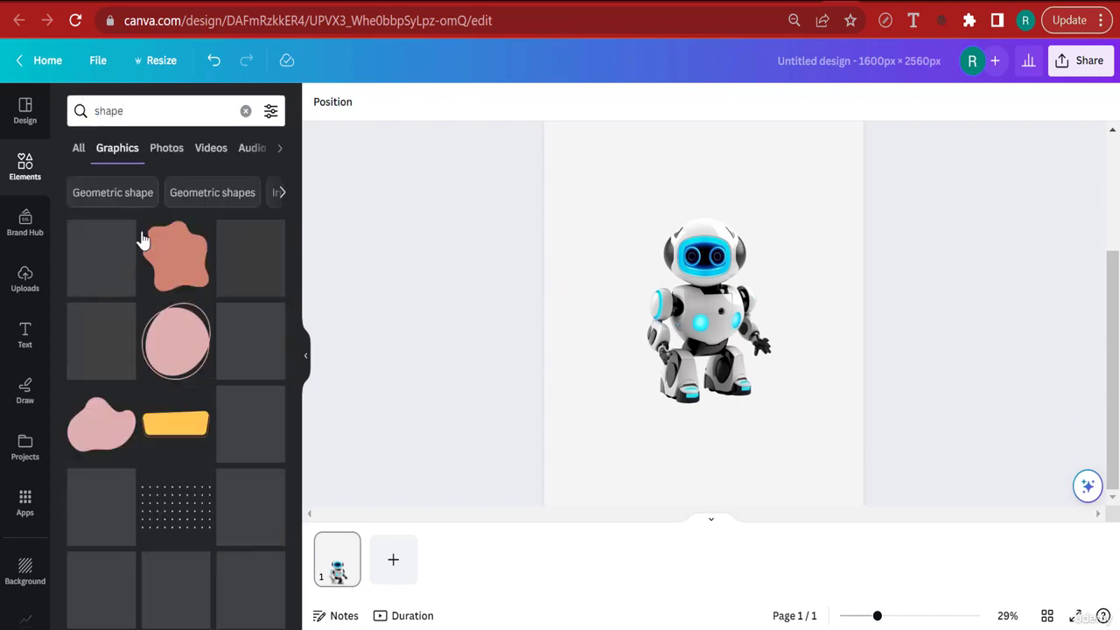
click(78, 151)
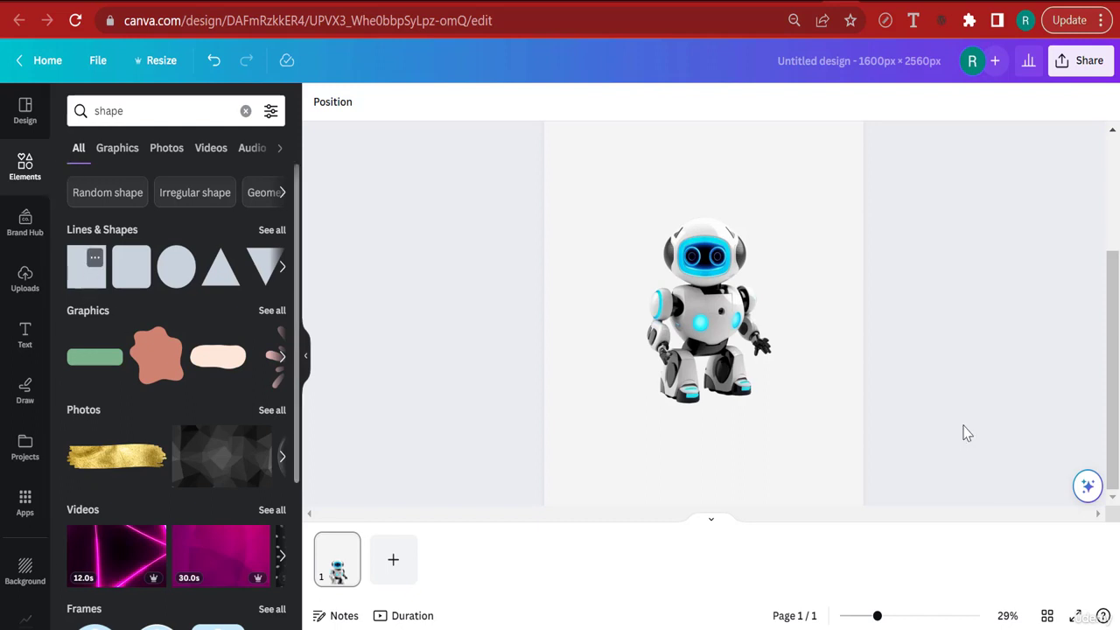
click(893, 344)
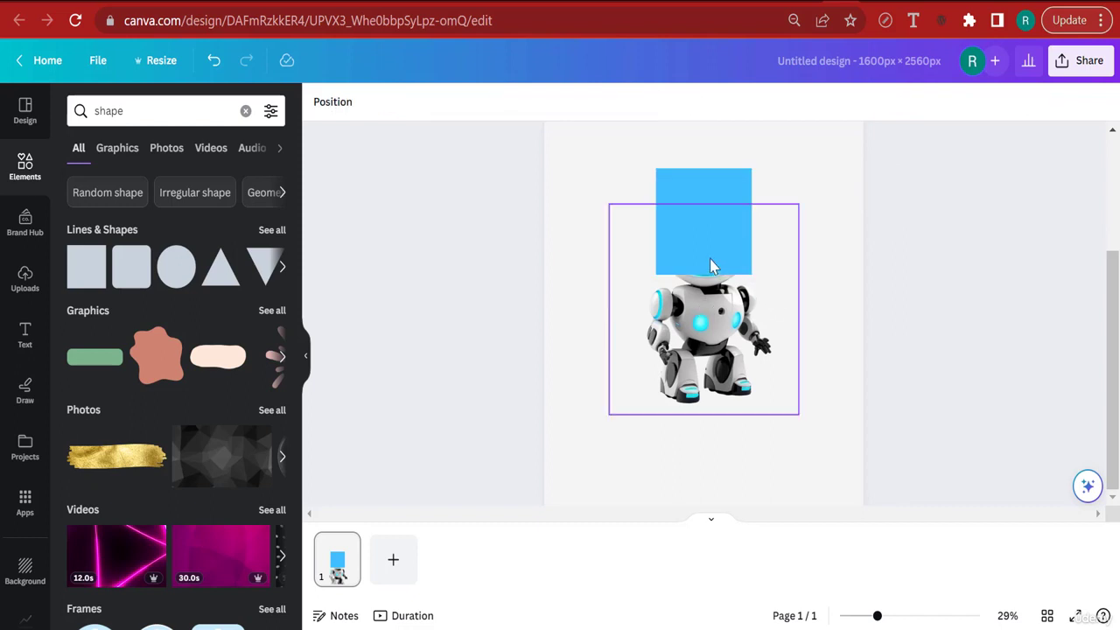
drag(711, 266, 584, 465)
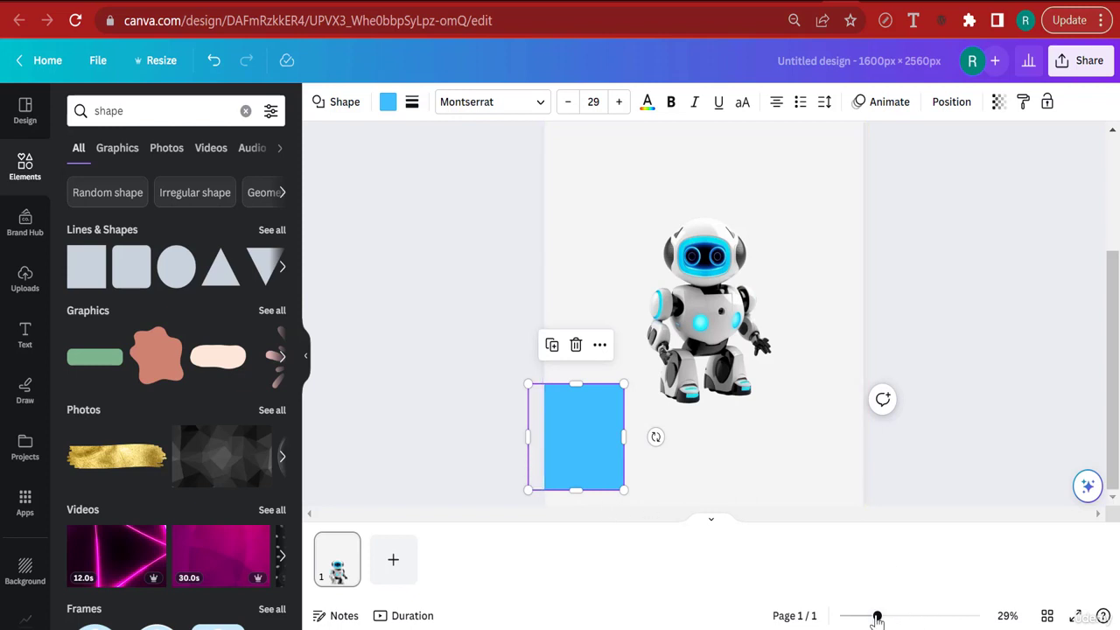
- Resize the blue square into a thin horizontal band spanning the full page width below the robot
drag(877, 618, 868, 617)
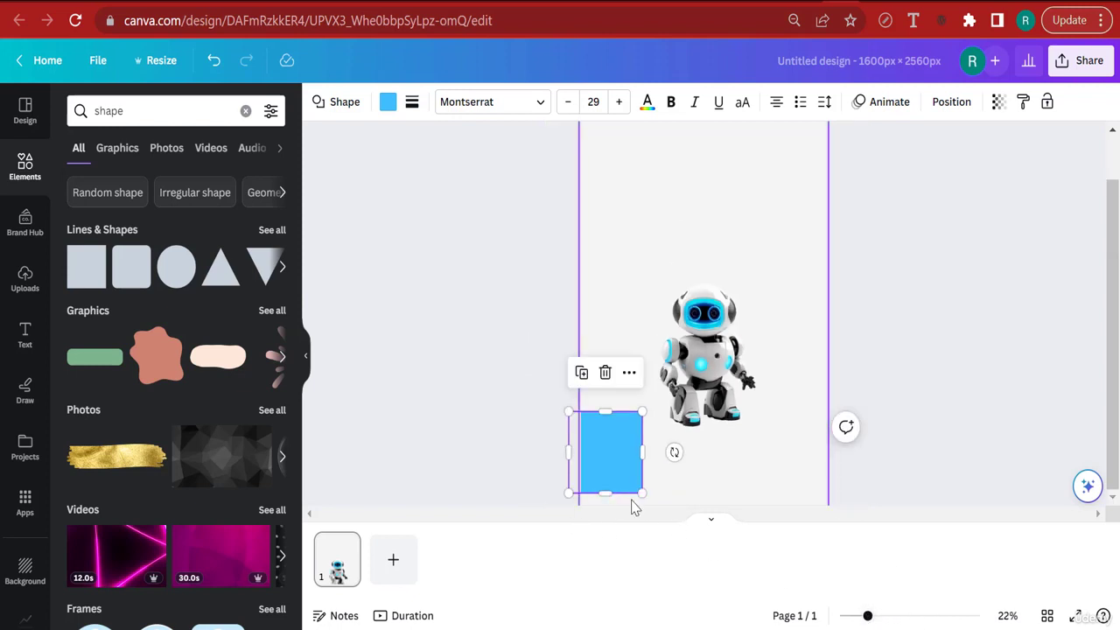
click(537, 470)
click(613, 433)
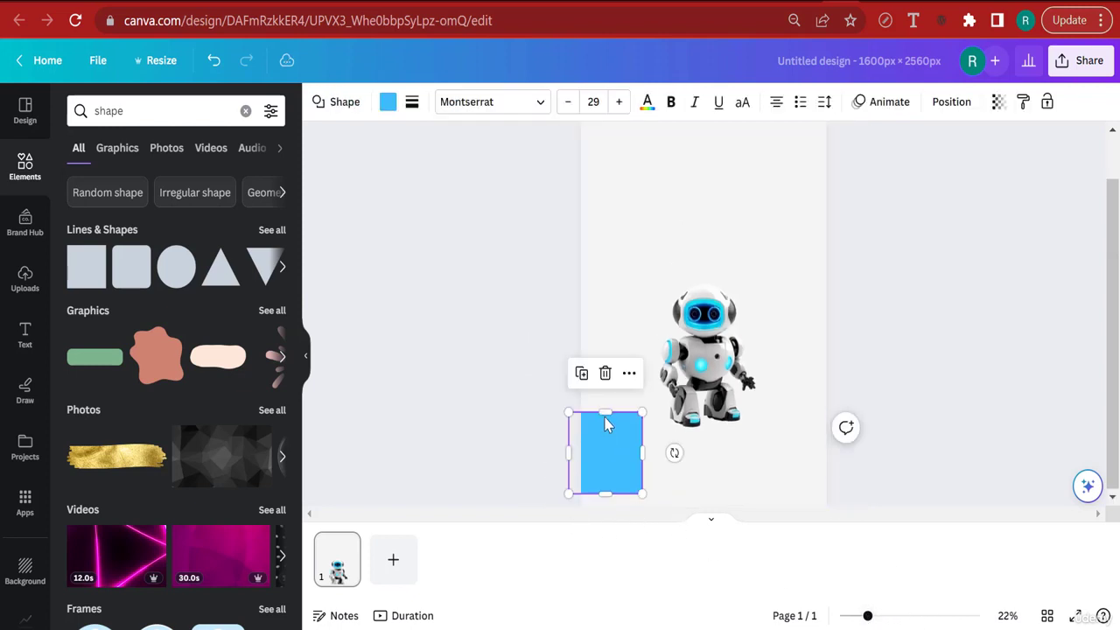
drag(605, 439, 838, 480)
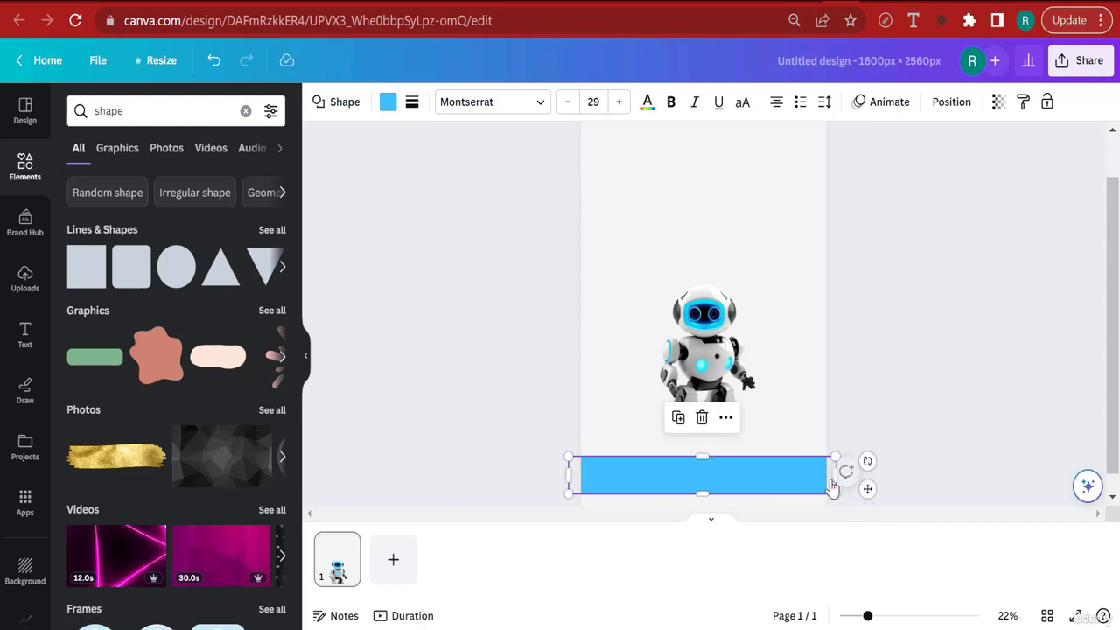
- Recolour the horizontal band below the robot to the dark blue #005A86 and deselect it
click(388, 104)
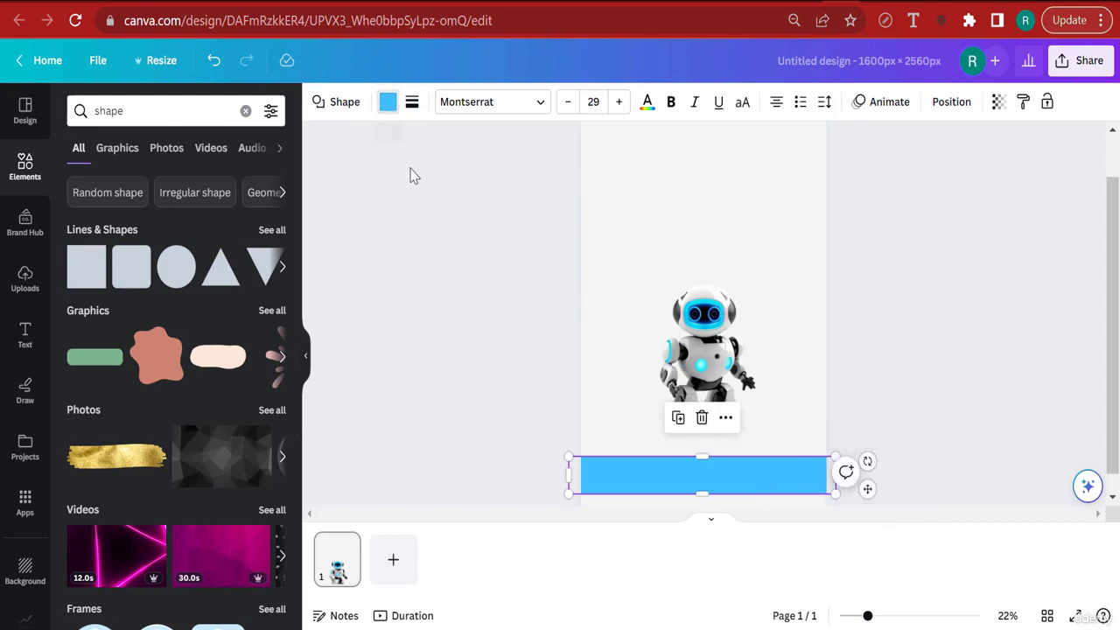
click(83, 202)
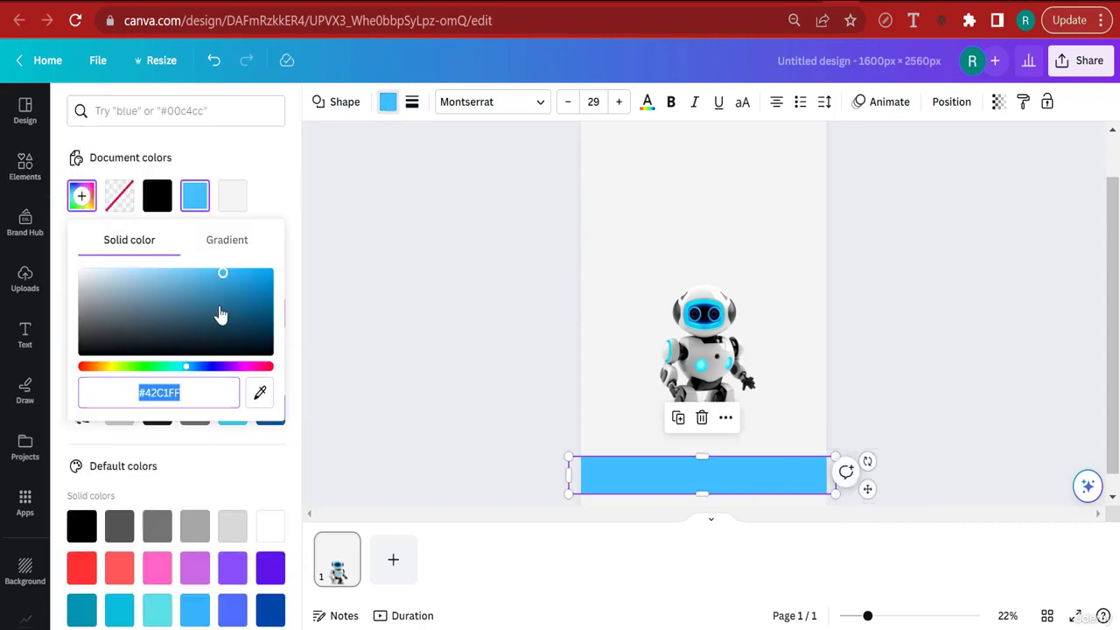
drag(242, 307, 318, 318)
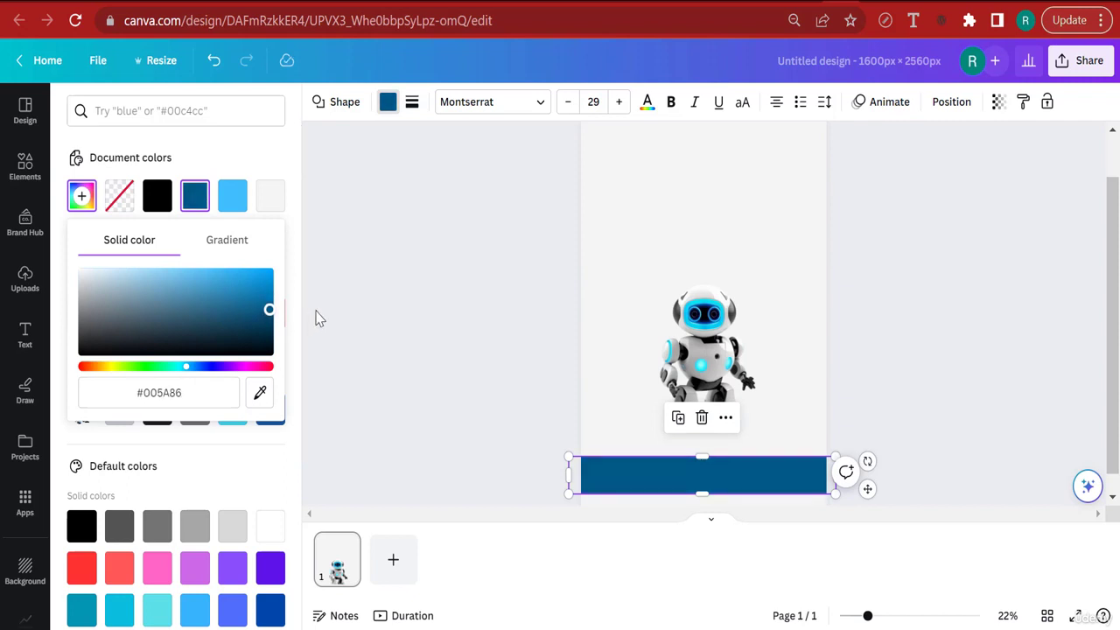
click(522, 391)
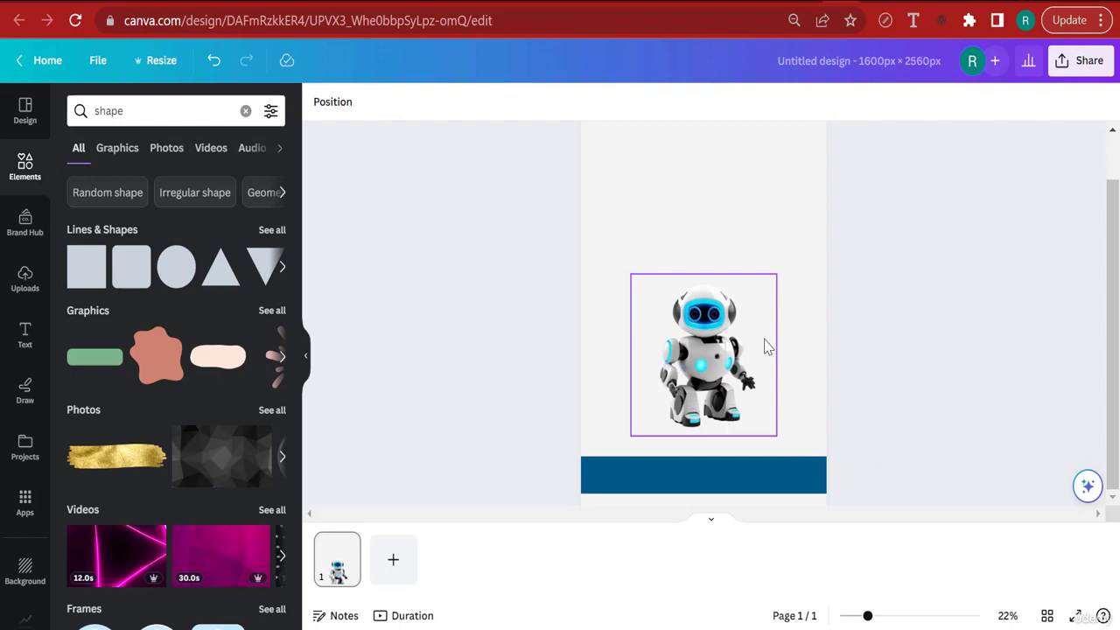
- Move the robot down until its feet sit just above the dark blue band
scroll(716, 368, up, 2)
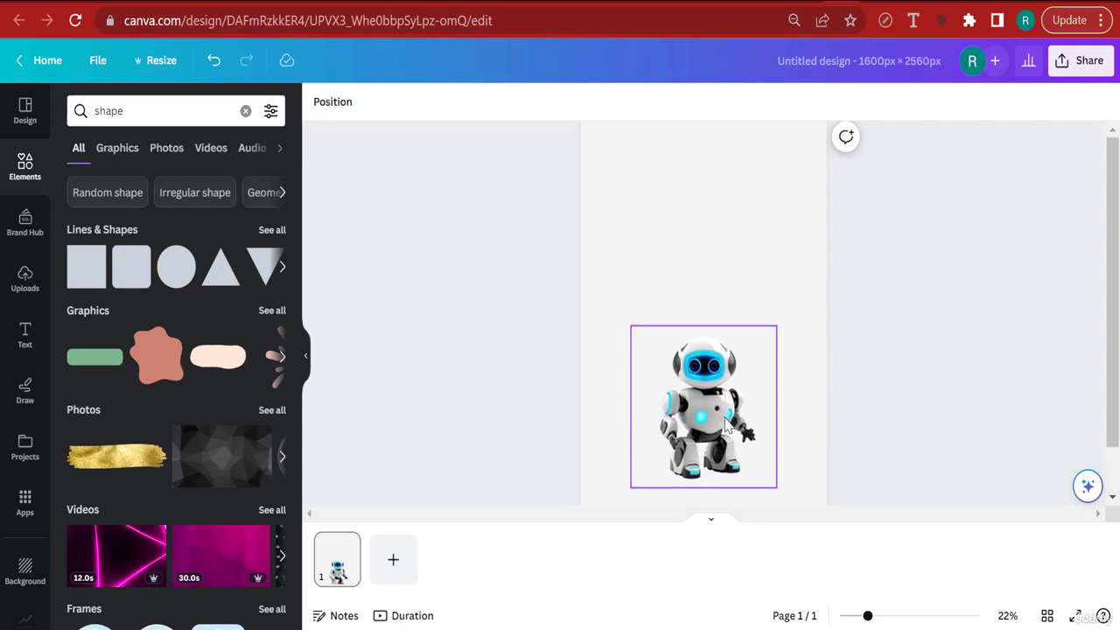
click(714, 413)
scroll(735, 446, down, 2)
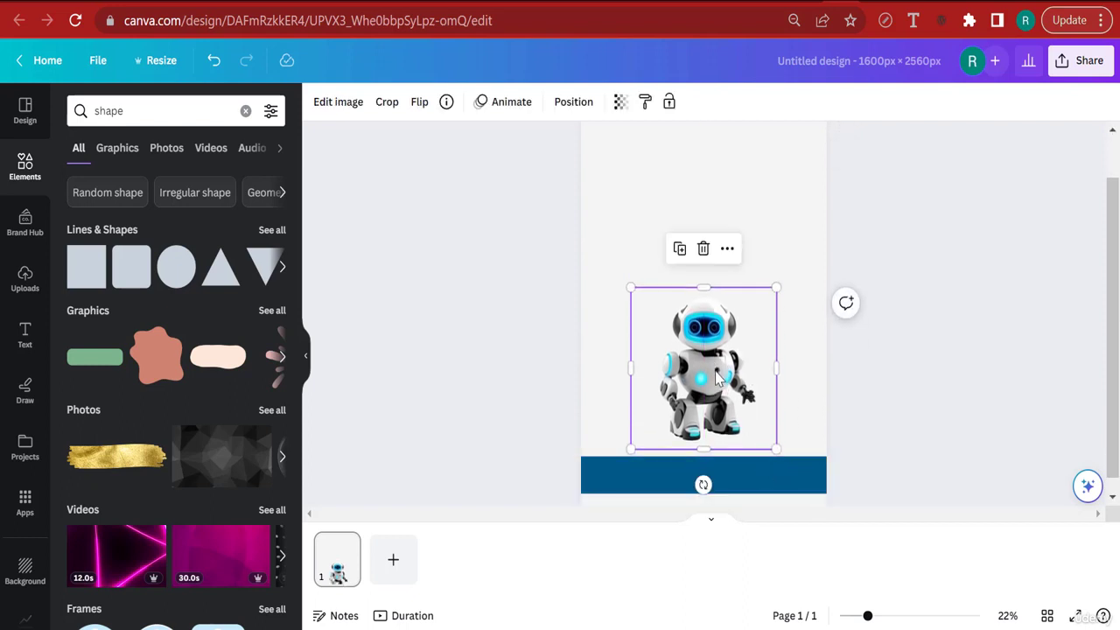
key(Down)
key(Down)
key(Down)
key(Down)
key(Down)
key(Down)
key(Down)
key(Down)
key(Down)
key(Down)
key(Down)
key(Down)
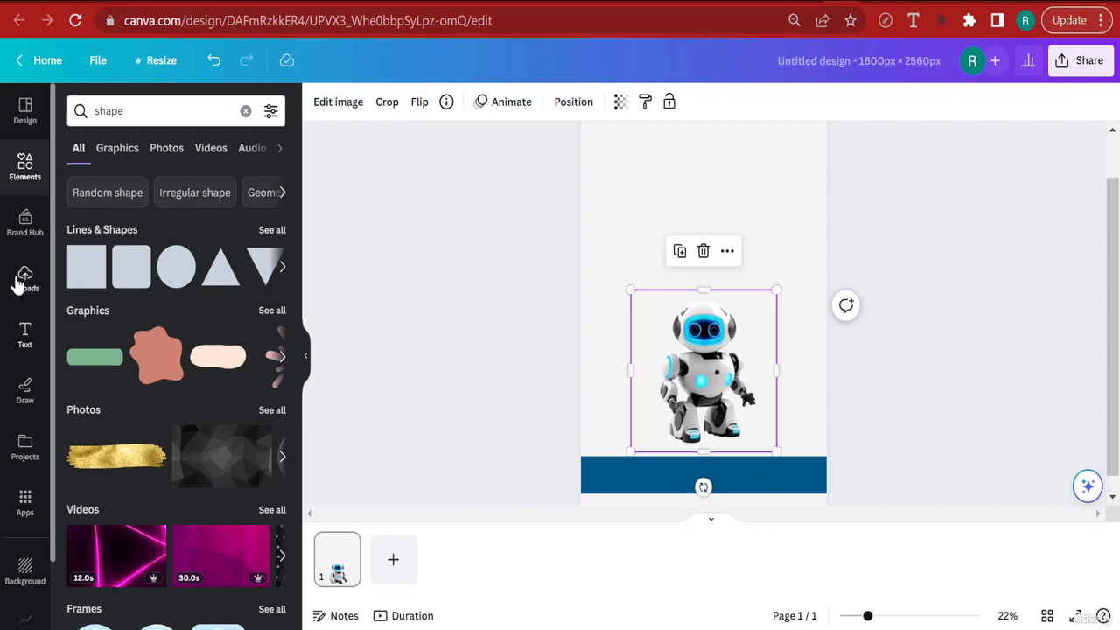
- Add a heading text box to the page and place it on the dark blue band
click(24, 335)
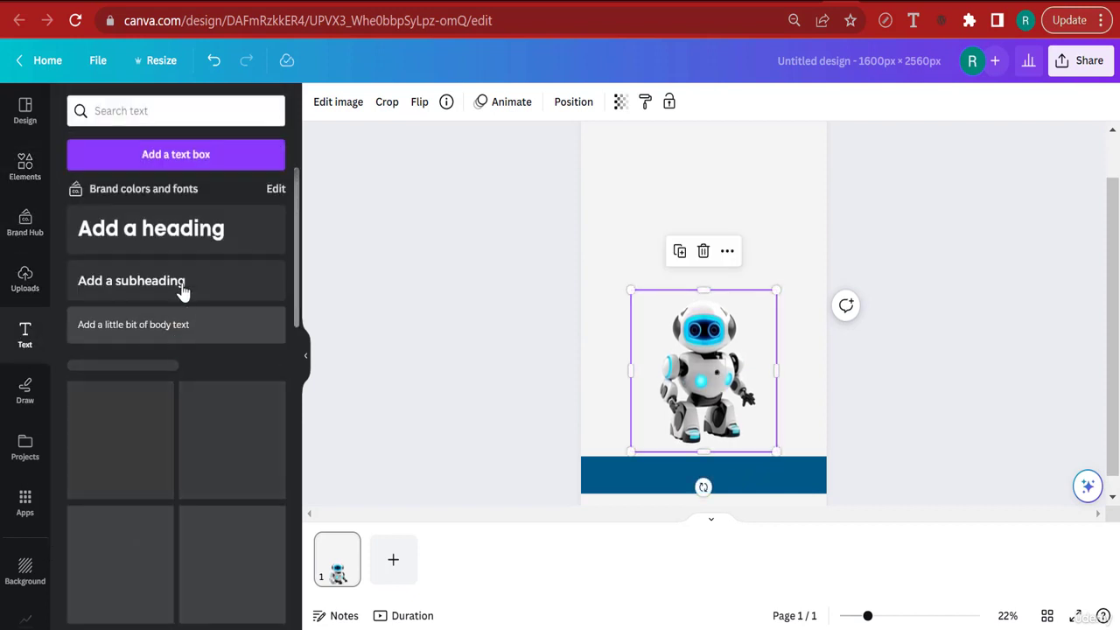
click(180, 242)
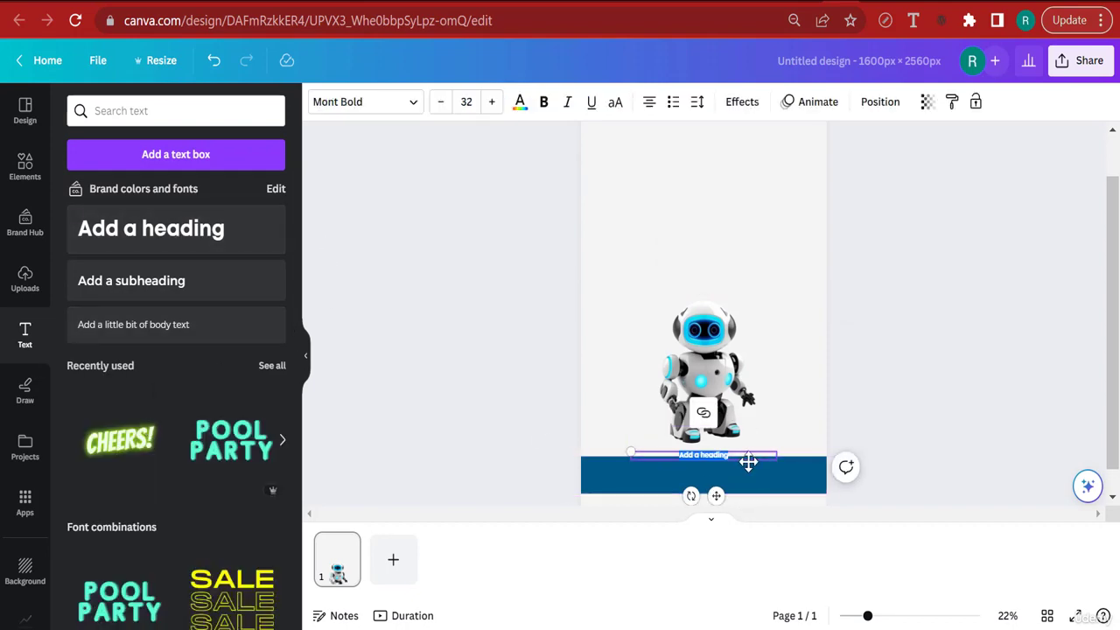
click(944, 615)
scroll(851, 428, down, 10)
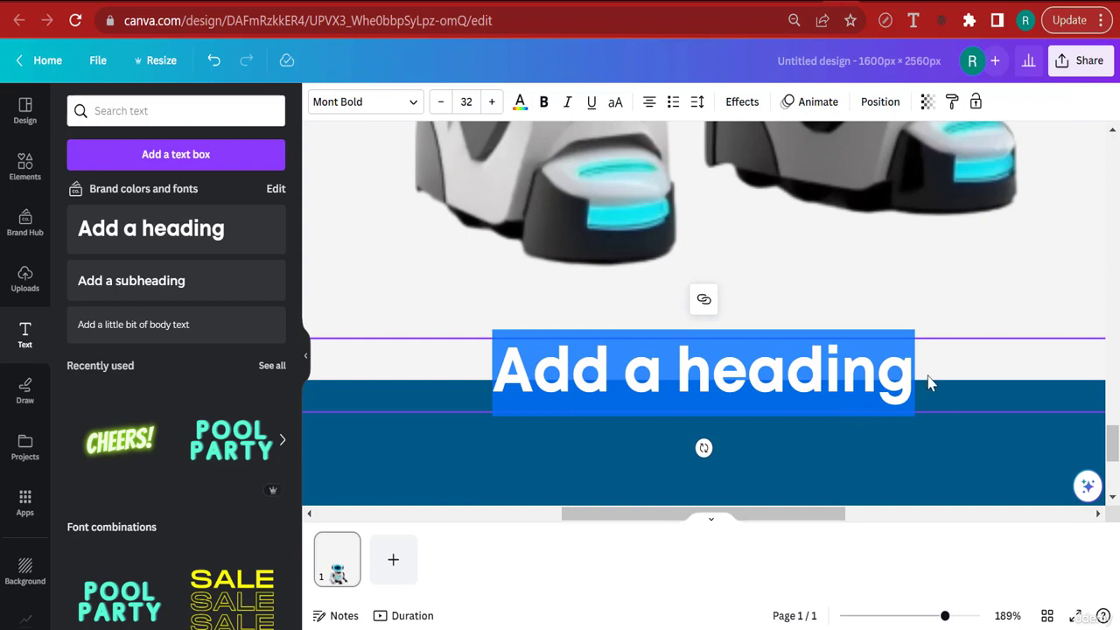
click(937, 380)
scroll(938, 379, down, 2)
click(792, 289)
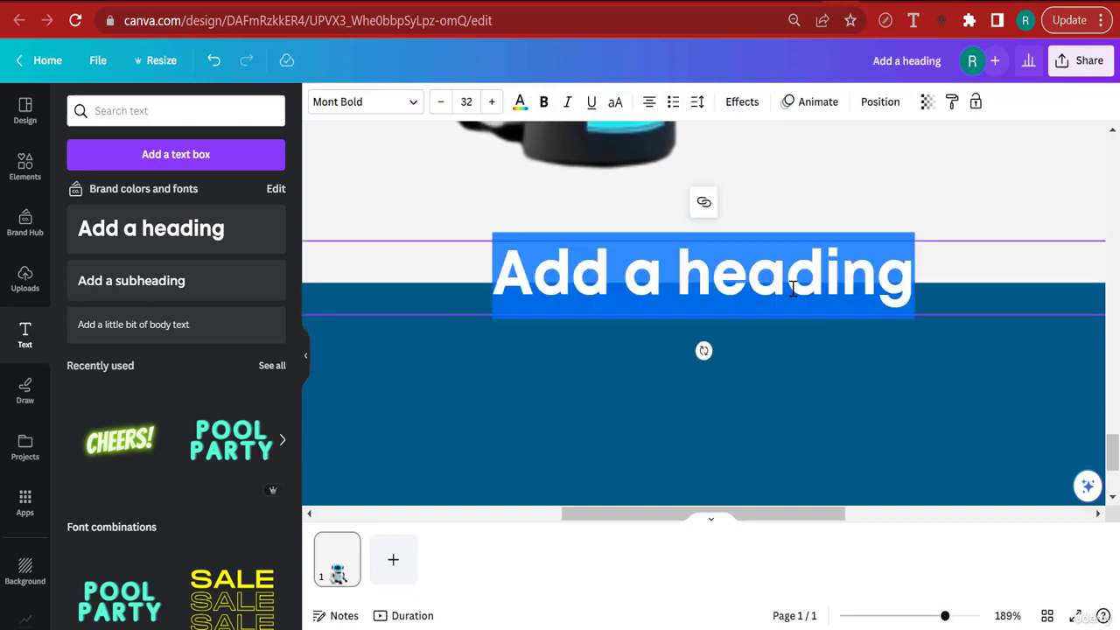
click(964, 225)
drag(963, 281, 954, 410)
click(954, 410)
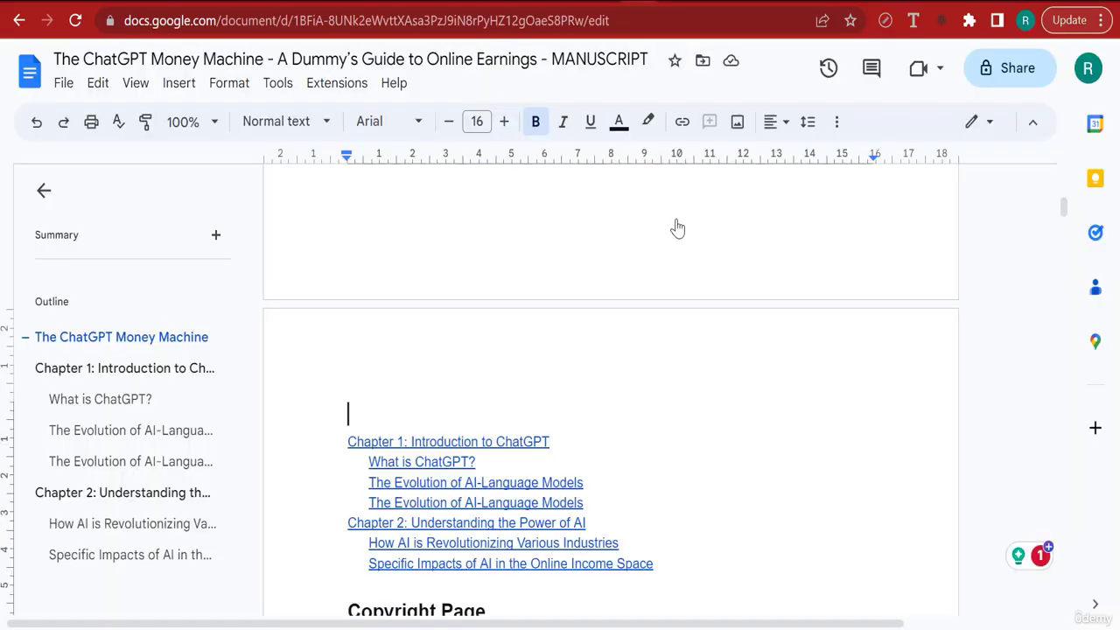
- Check the title page of the ChatGPT Money Machine manuscript in Google Docs and return to the Canva cover
scroll(723, 287, up, 9)
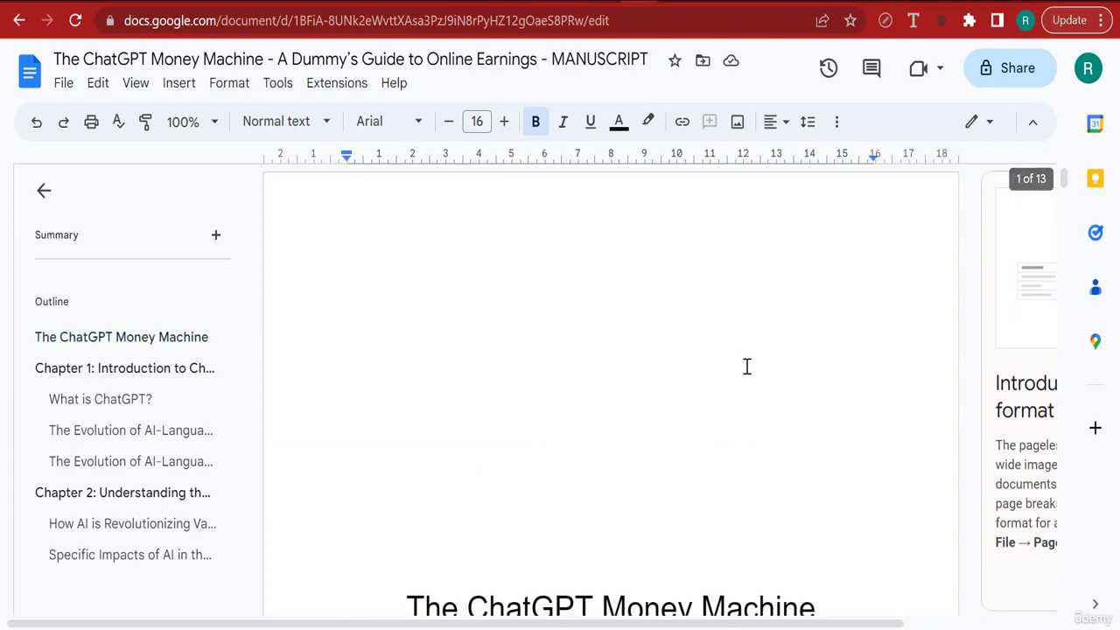
scroll(744, 365, down, 3)
click(743, 324)
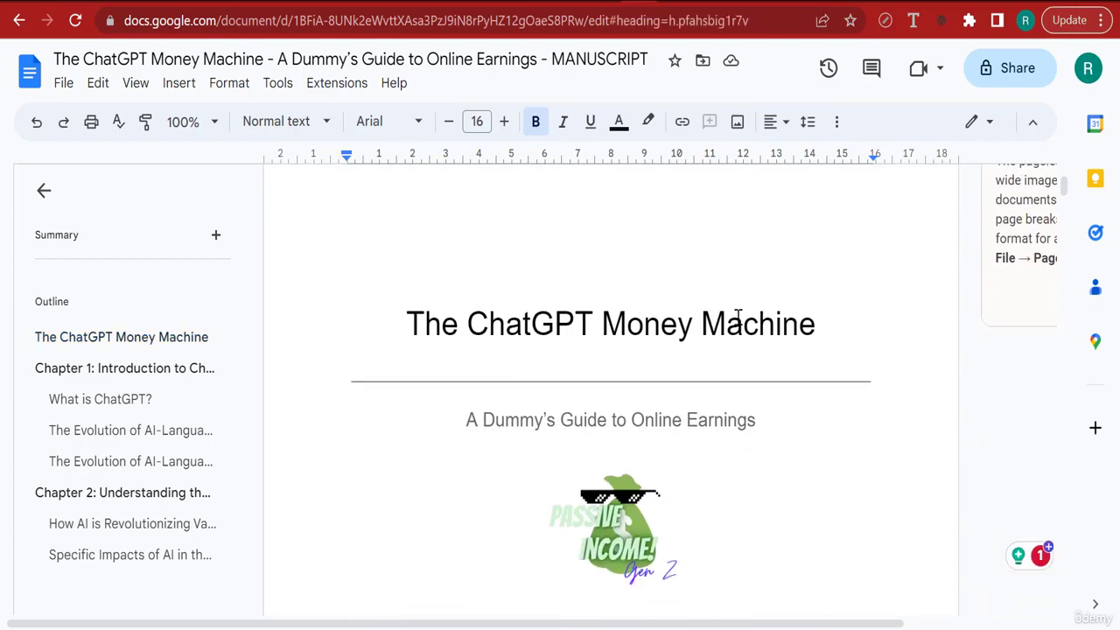
key(shift+Home)
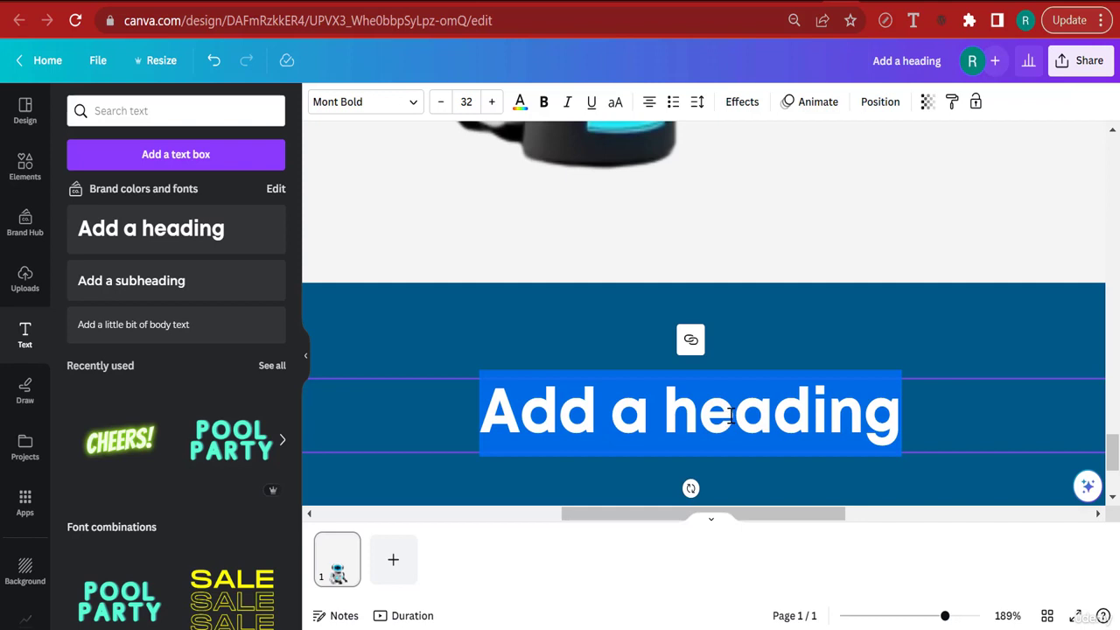
- Replace the heading's placeholder text on the band with "Passive income gen z"
text(Passive inc)
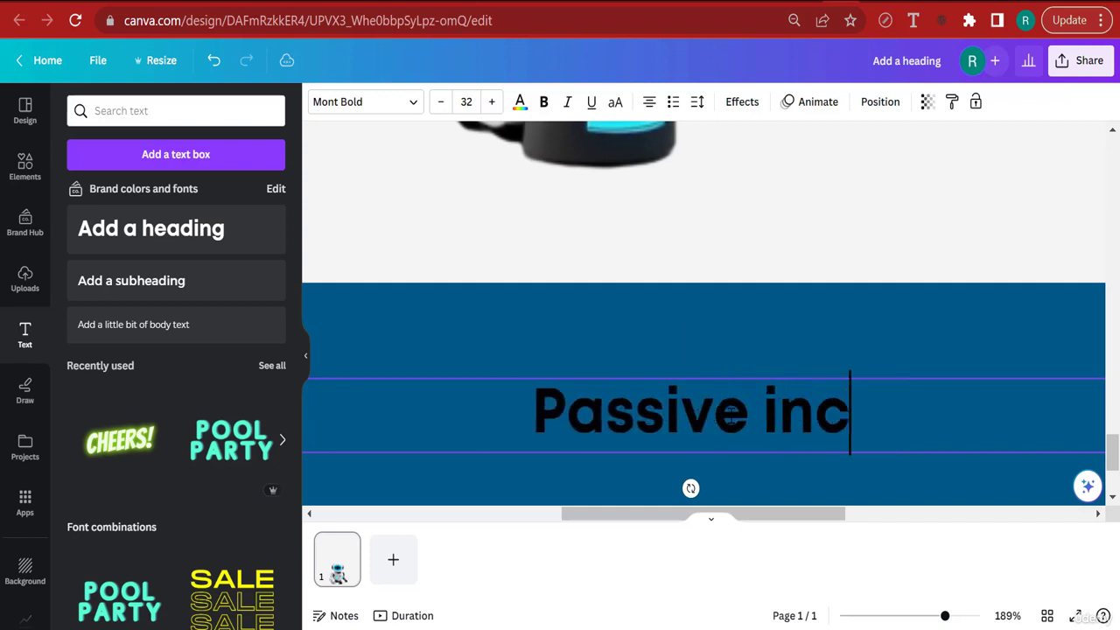
text(ome gzn)
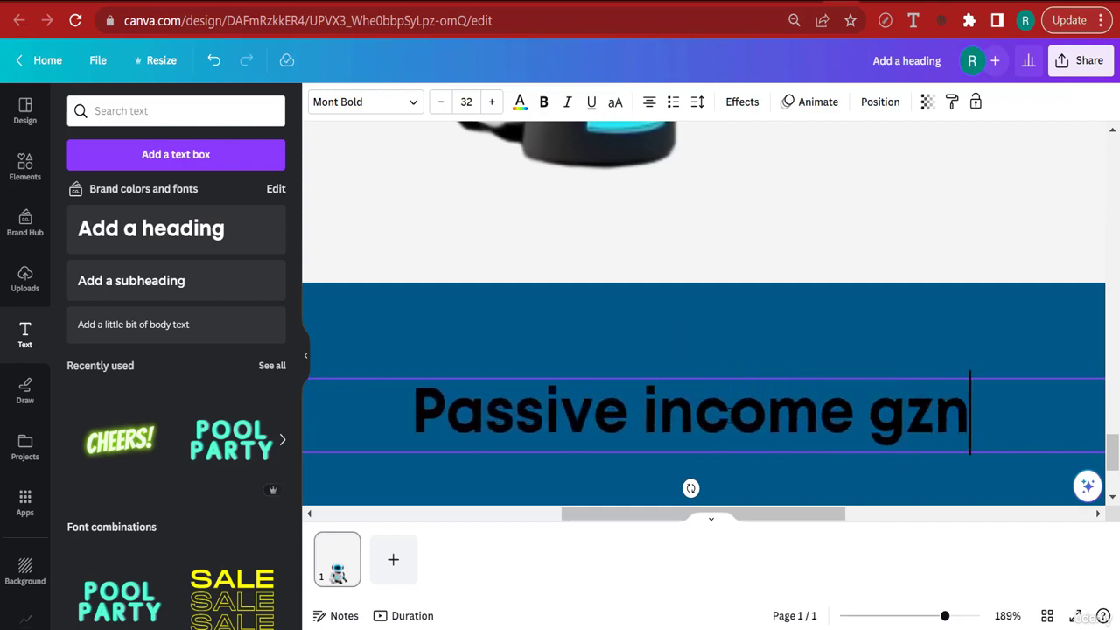
key(BackSpace)
key(BackSpace)
text(en z)
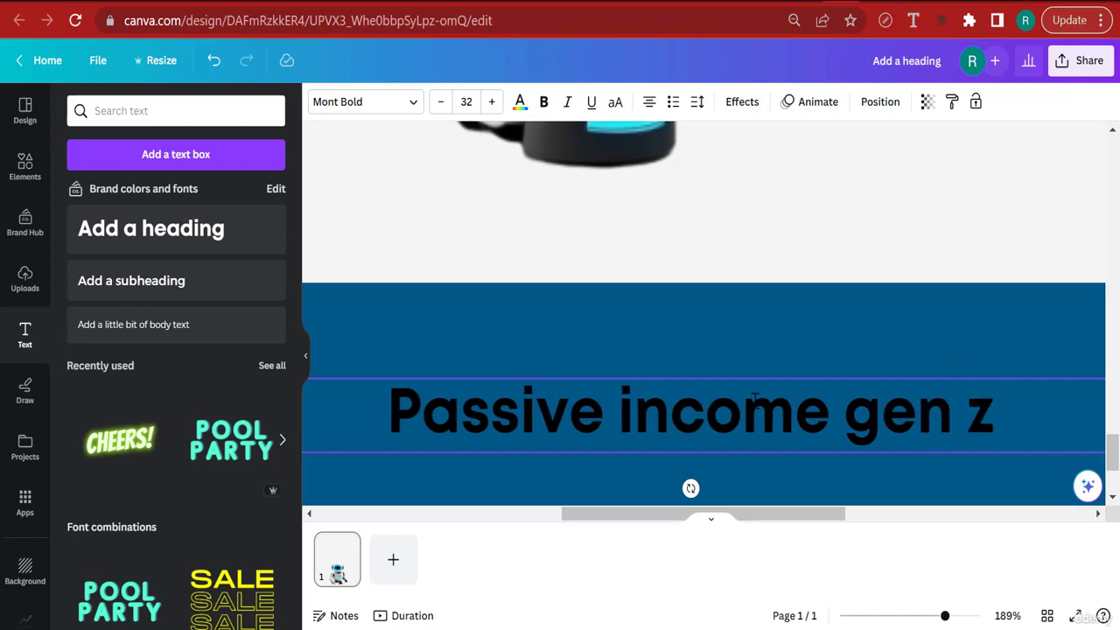
- Change the "Passive income gen z" text colour to white from the brand palette
click(729, 324)
click(730, 421)
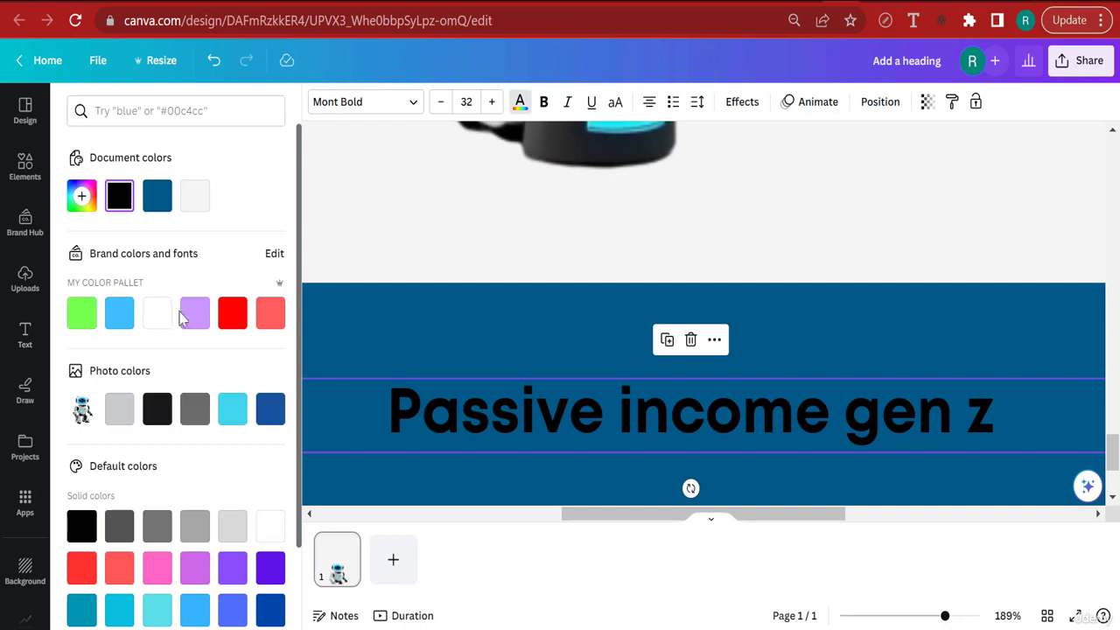
click(157, 312)
- Narrow the "Passive income gen z" text box and set its font size to 50
drag(926, 621, 905, 618)
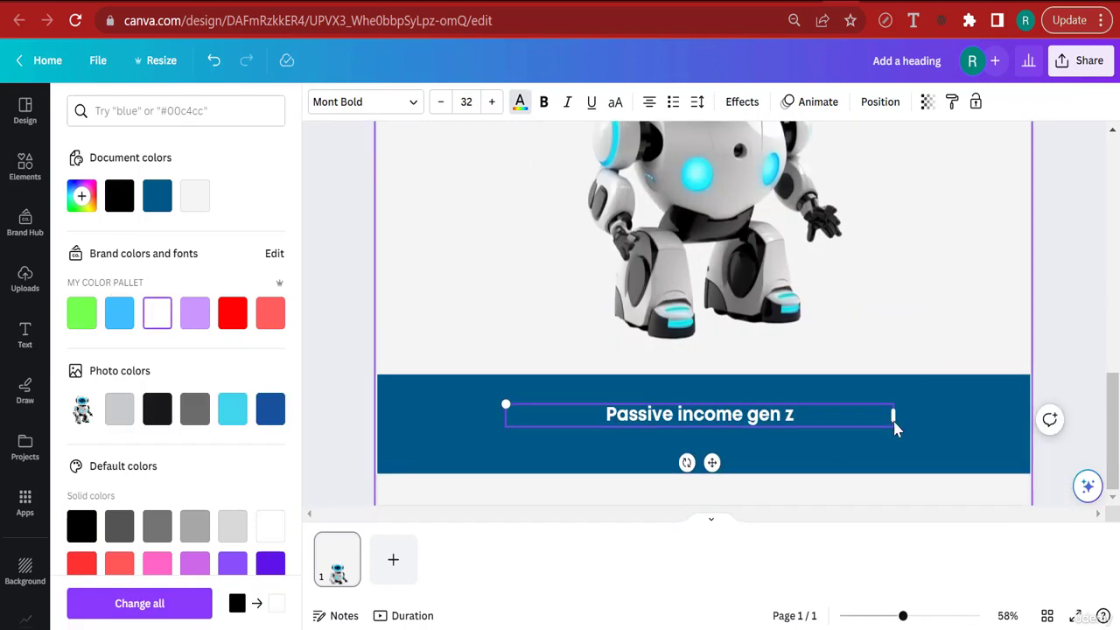
drag(895, 425, 834, 416)
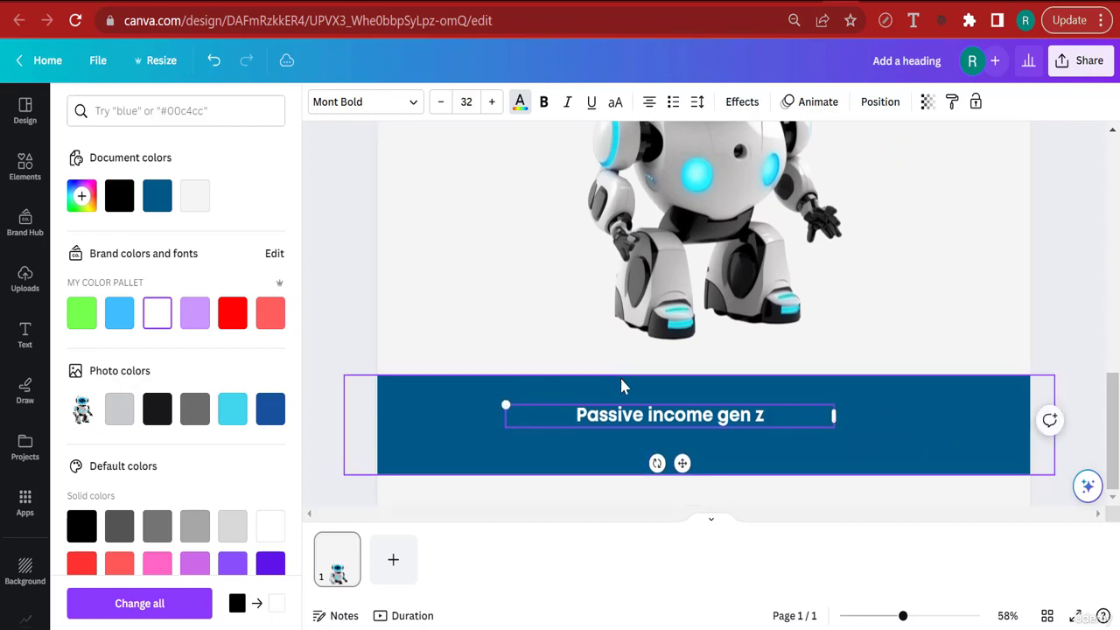
click(485, 327)
click(693, 417)
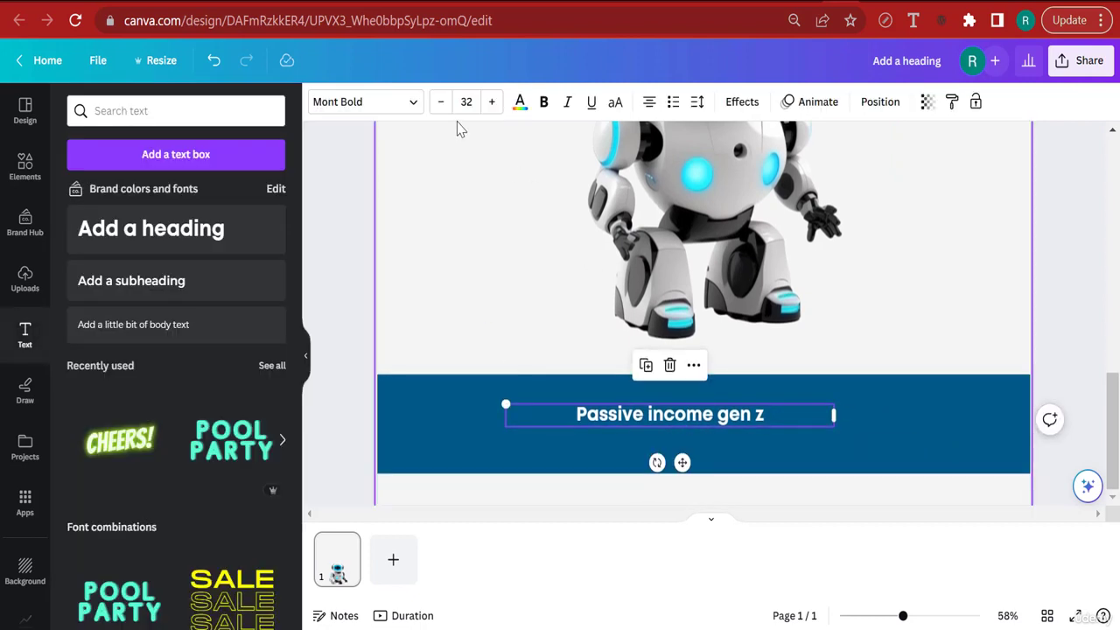
click(466, 101)
text(50)
key(Return)
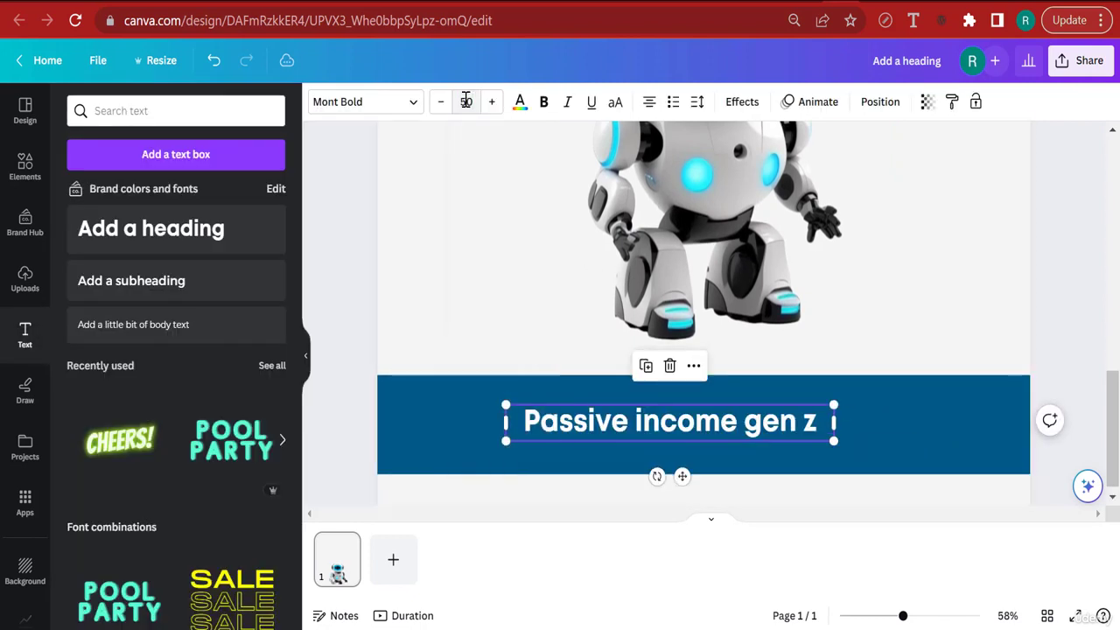
- Set the band text's font size to 60 and widen its box so it fits on one line
click(467, 101)
click(467, 101)
text(60)
key(Return)
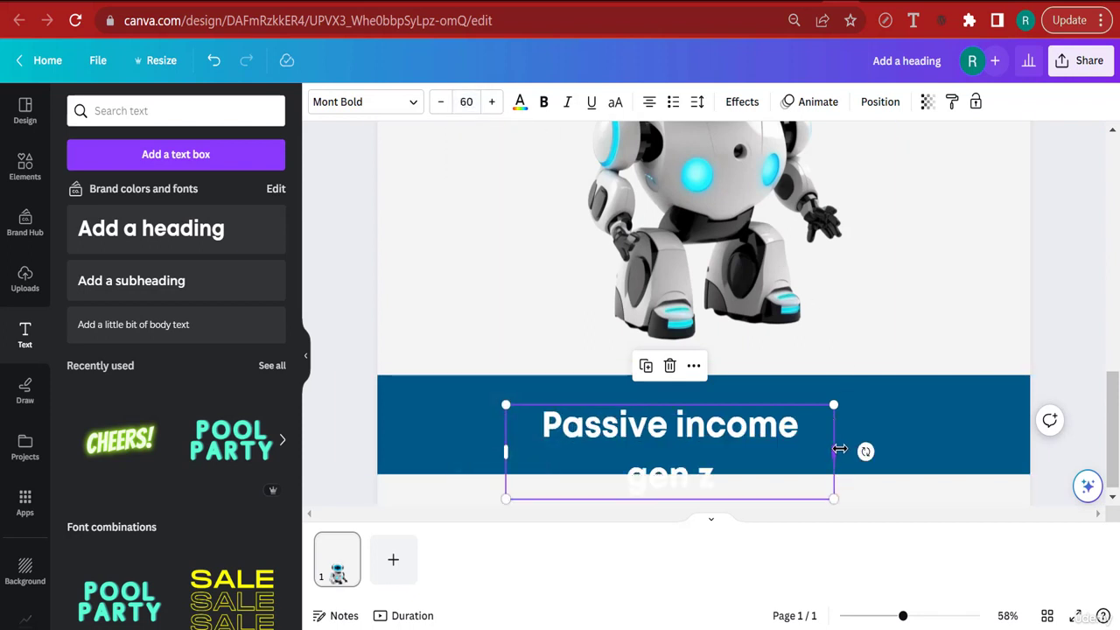
drag(834, 452, 912, 437)
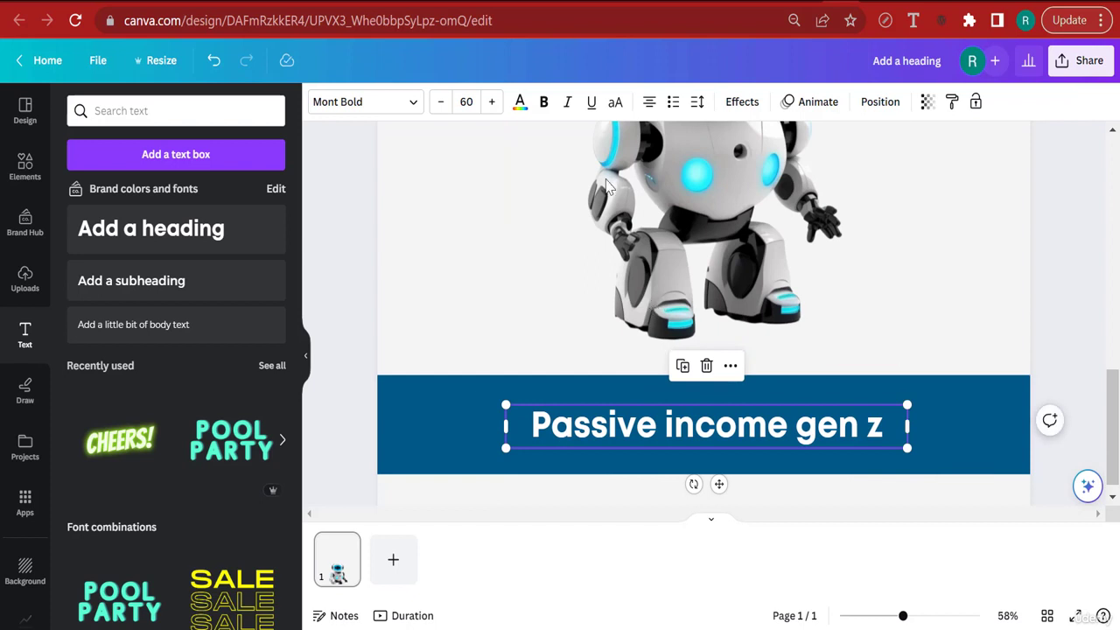
- Increase the band text's font size to 70 and widen its box to keep the text on one line
click(473, 102)
click(472, 102)
text(70)
key(Return)
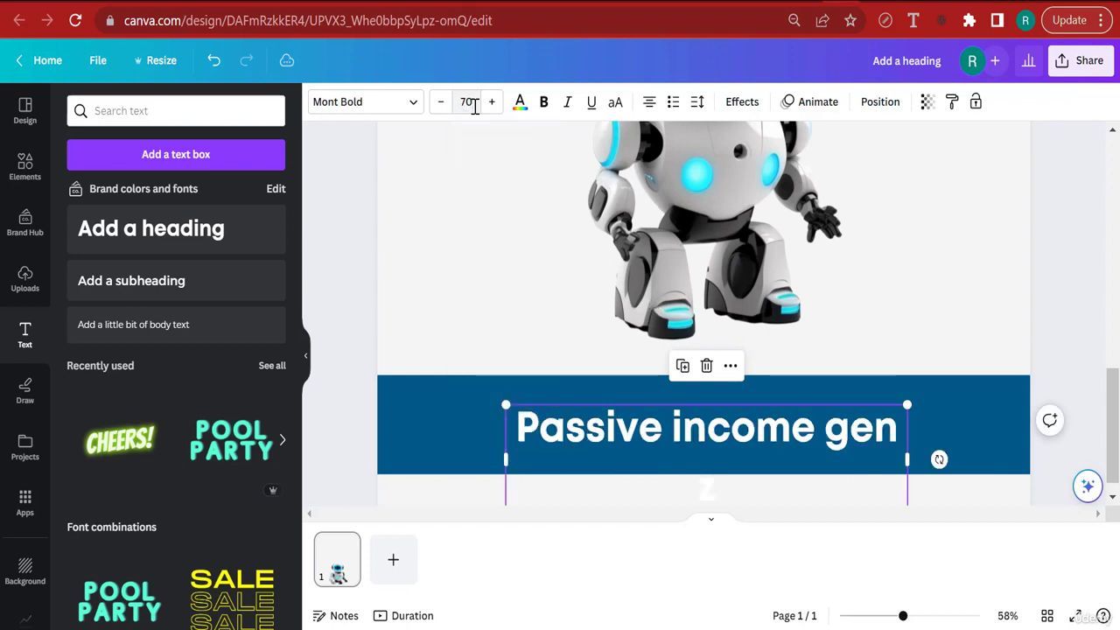
drag(909, 462, 962, 442)
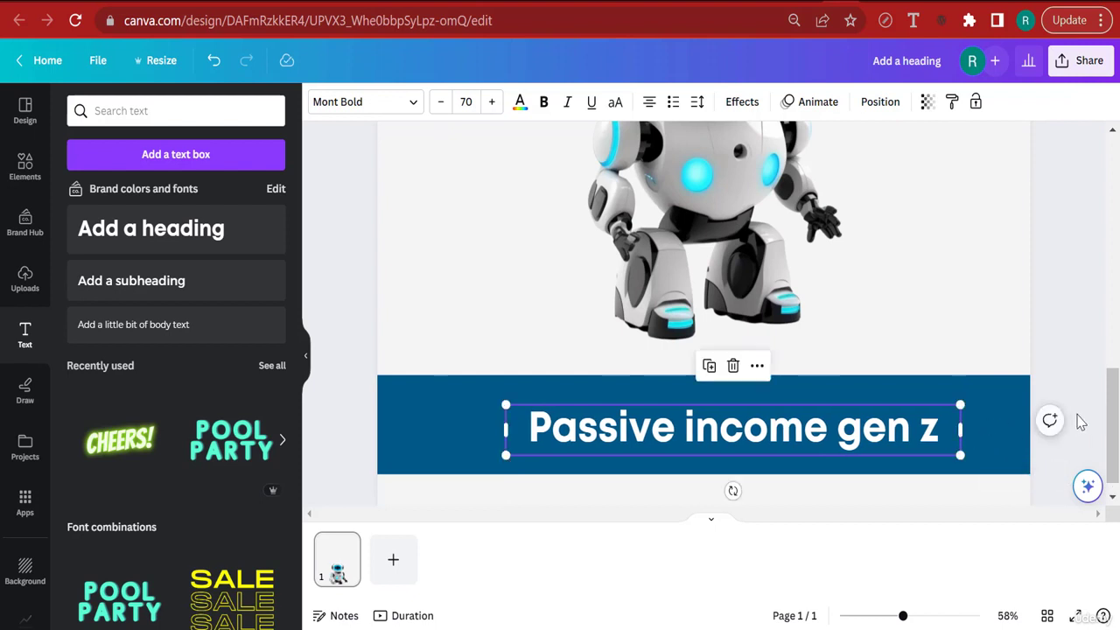
- Centre the "Passive income gen z" text within the dark blue band
click(1078, 421)
click(817, 444)
drag(805, 430, 793, 438)
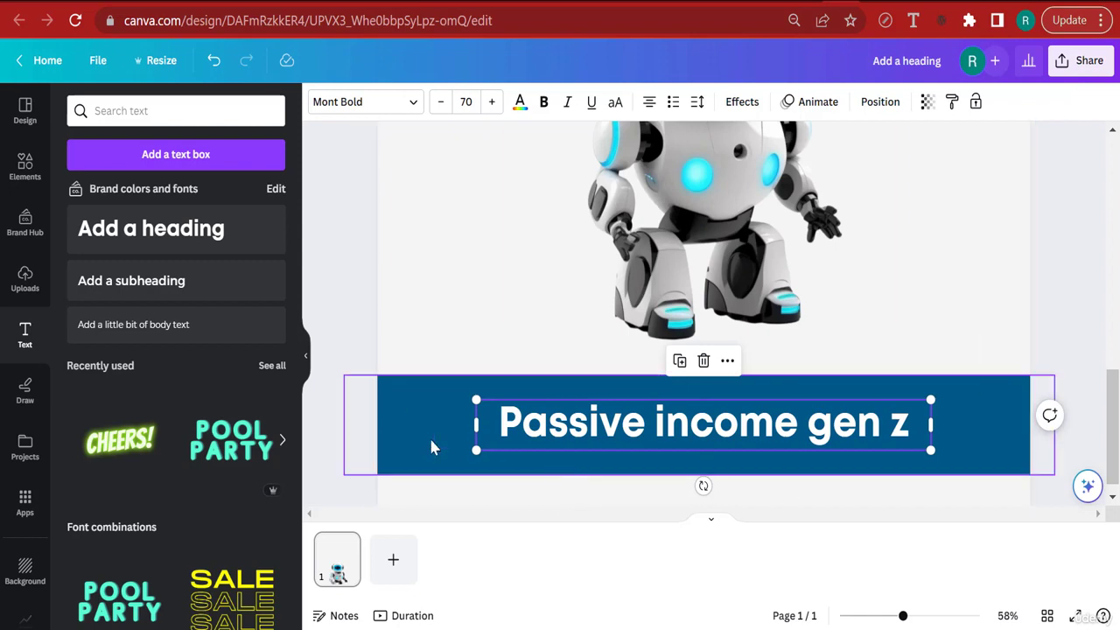
- Add the green "Passive Income! Gen Z" money-bag logo from the uploaded images to the cover
click(25, 282)
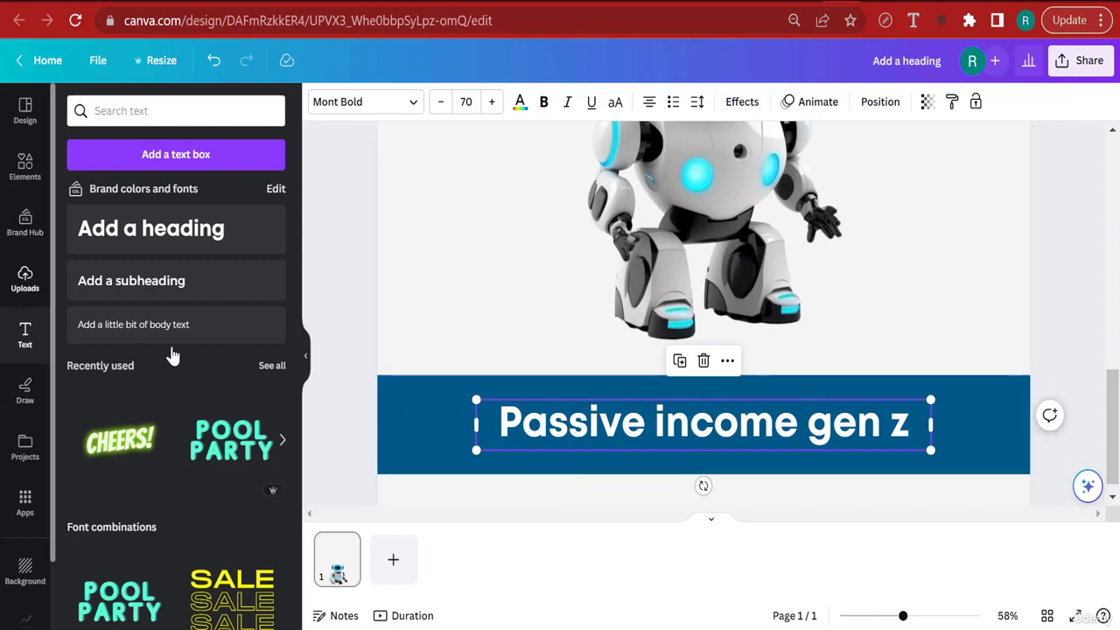
scroll(211, 412, down, 5)
scroll(214, 433, down, 10)
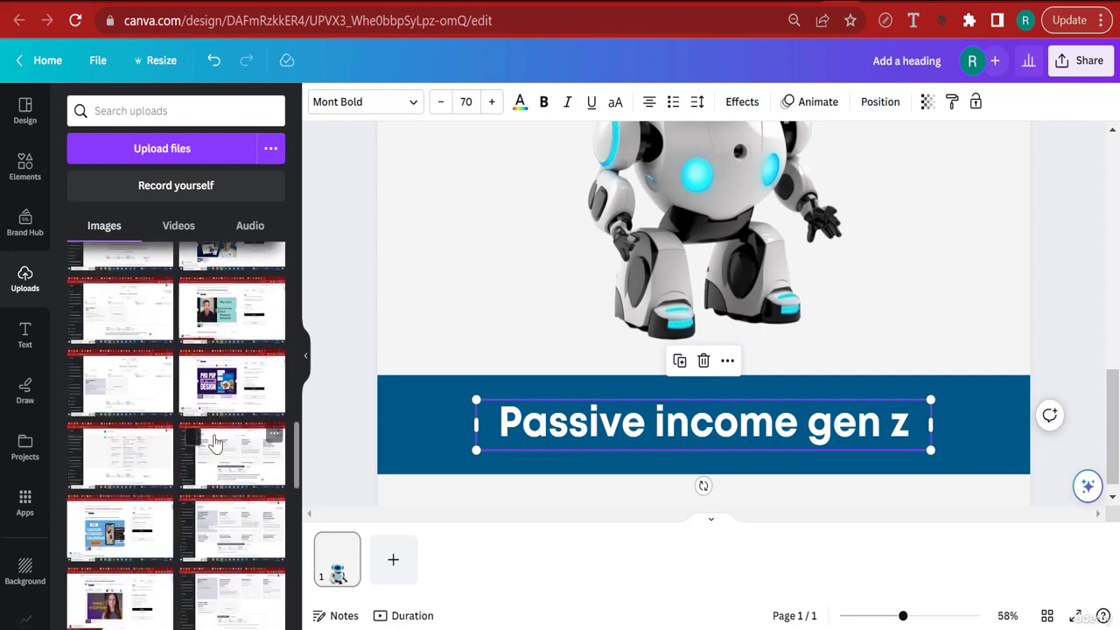
scroll(217, 446, down, 10)
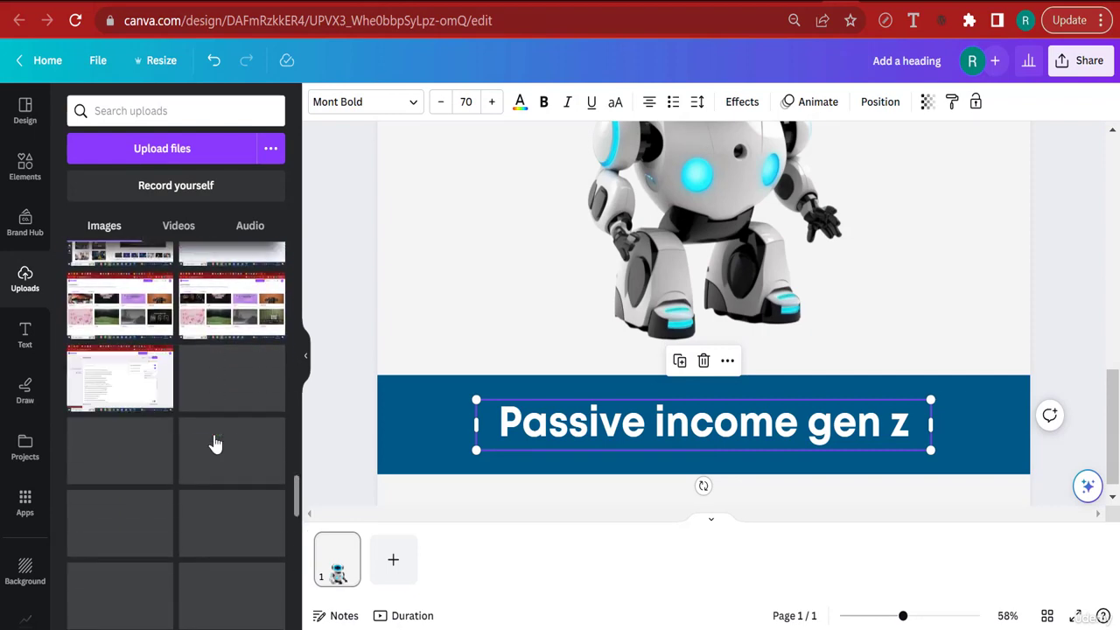
scroll(220, 453, down, 10)
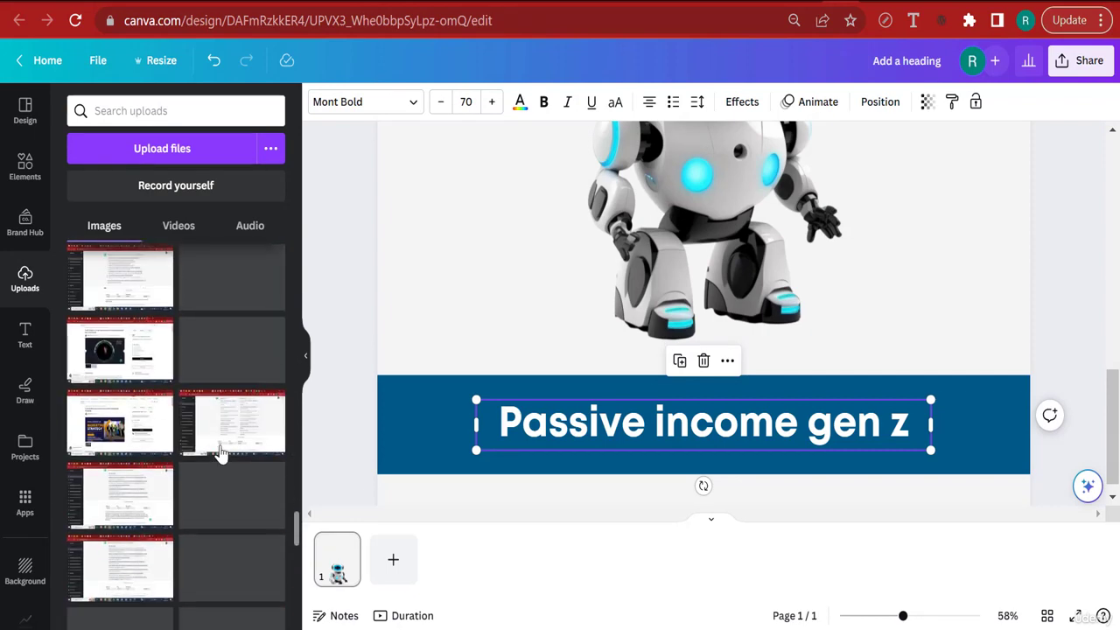
scroll(221, 460, down, 10)
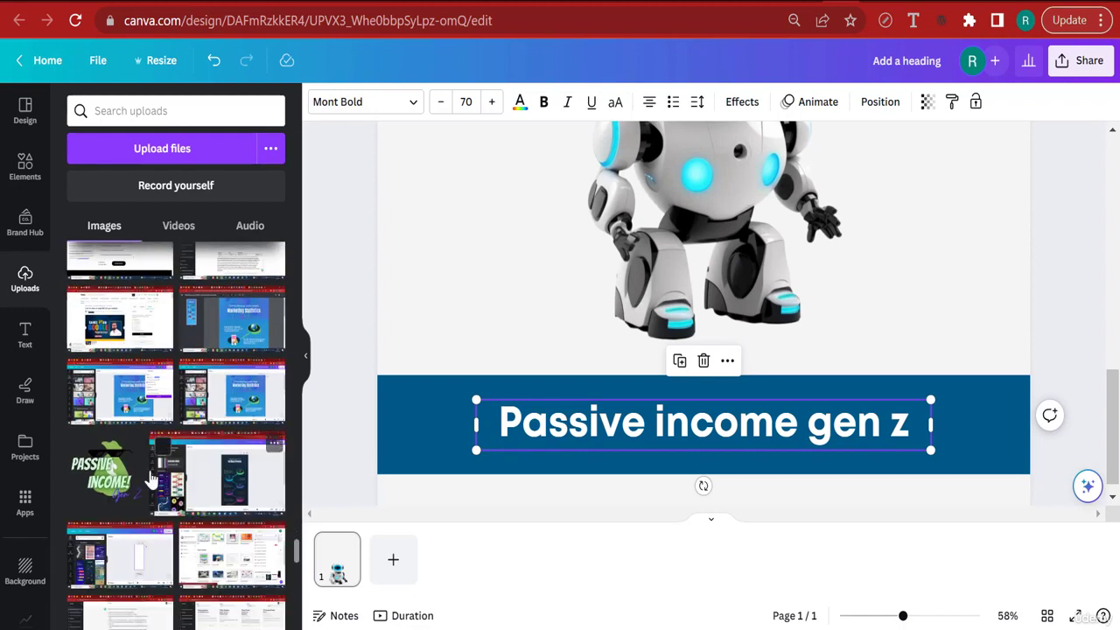
scroll(851, 367, up, 4)
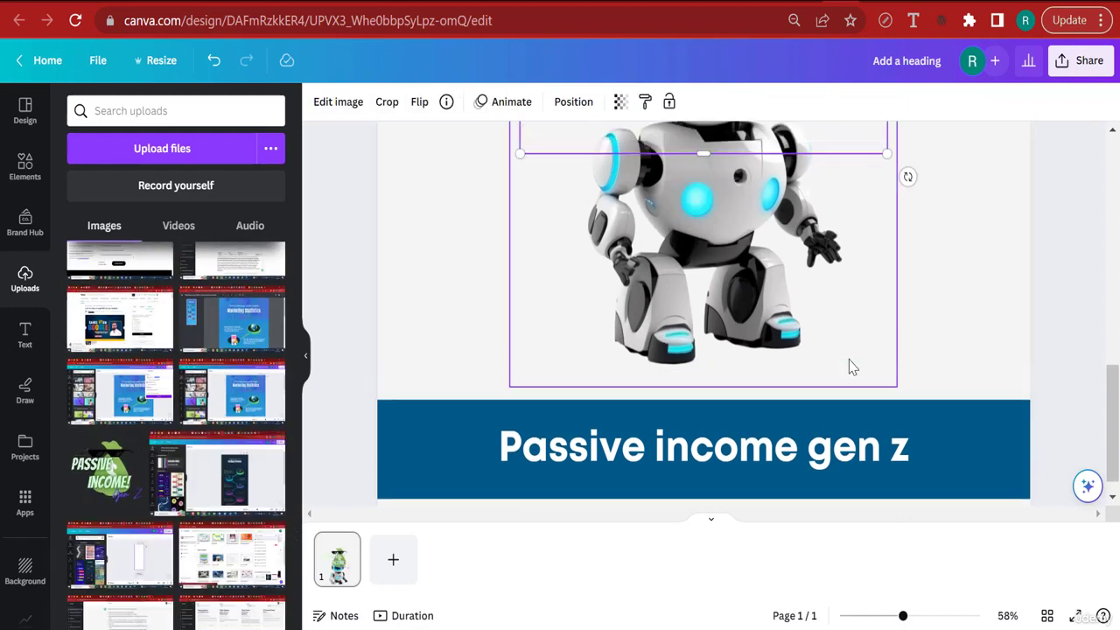
- Move the money-bag logo down to the cover's lower right, overlapping the blue band
drag(797, 333, 949, 447)
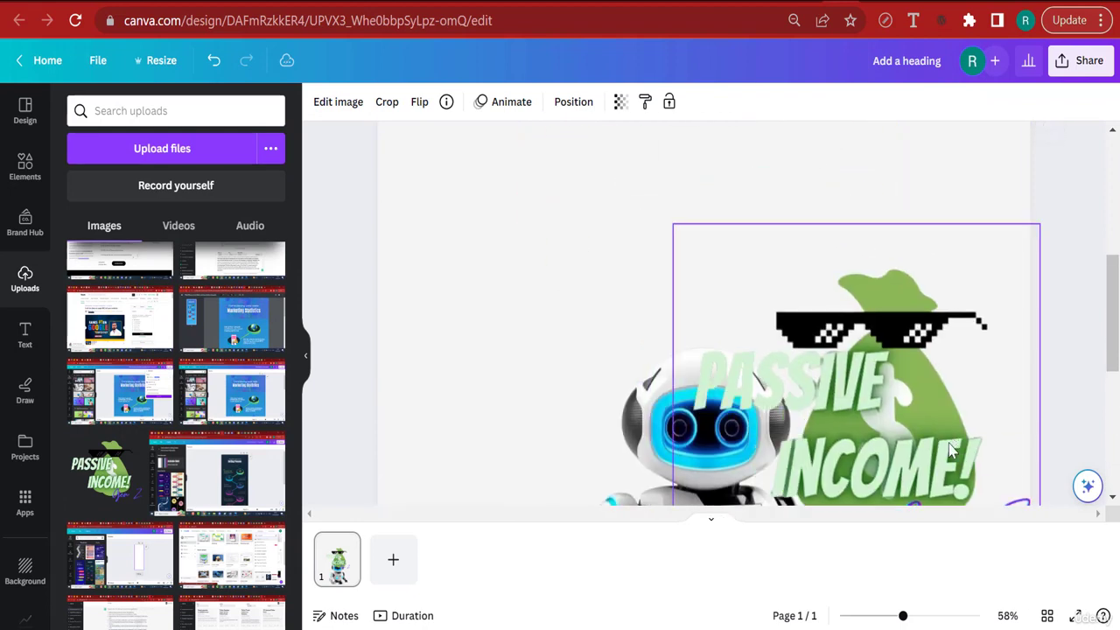
scroll(950, 447, down, 3)
drag(894, 324, 880, 426)
scroll(890, 287, down, 3)
drag(893, 292, 888, 388)
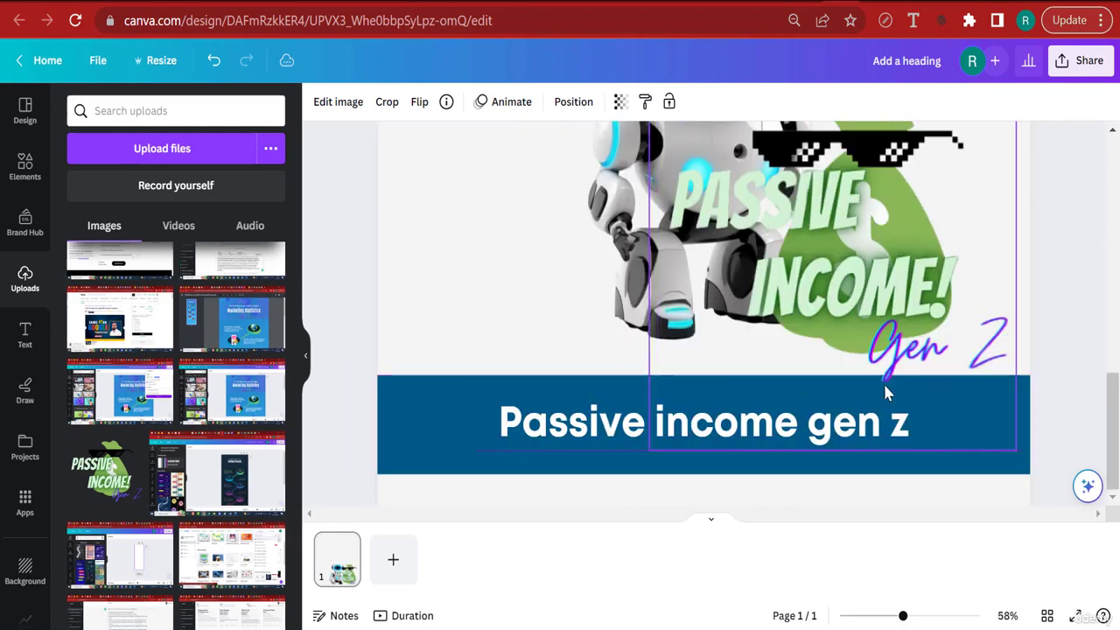
click(1015, 460)
click(970, 375)
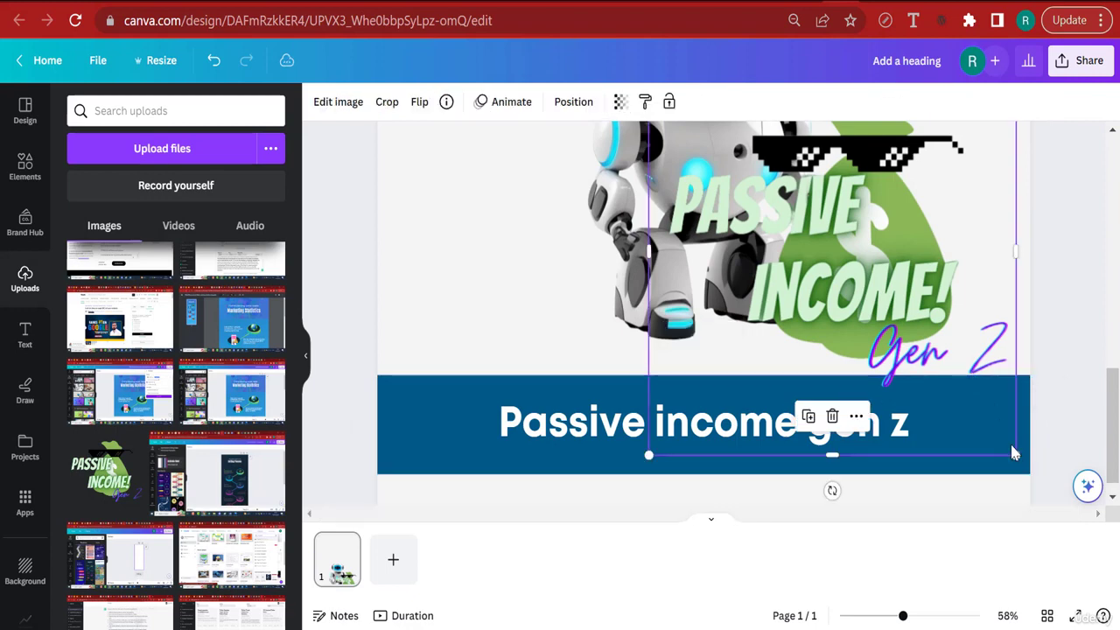
- Shrink the logo to about the band's height and place it inside the band, just right of the text
drag(1015, 452, 850, 268)
drag(777, 187, 957, 397)
drag(1016, 498, 983, 434)
drag(926, 376, 931, 399)
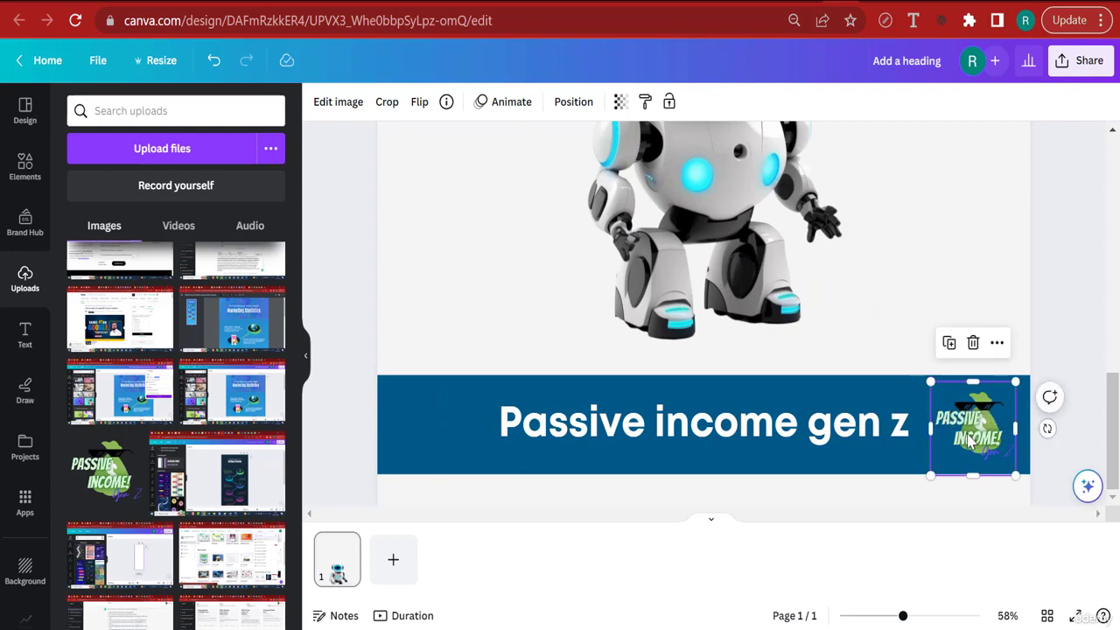
drag(968, 440, 951, 434)
click(975, 305)
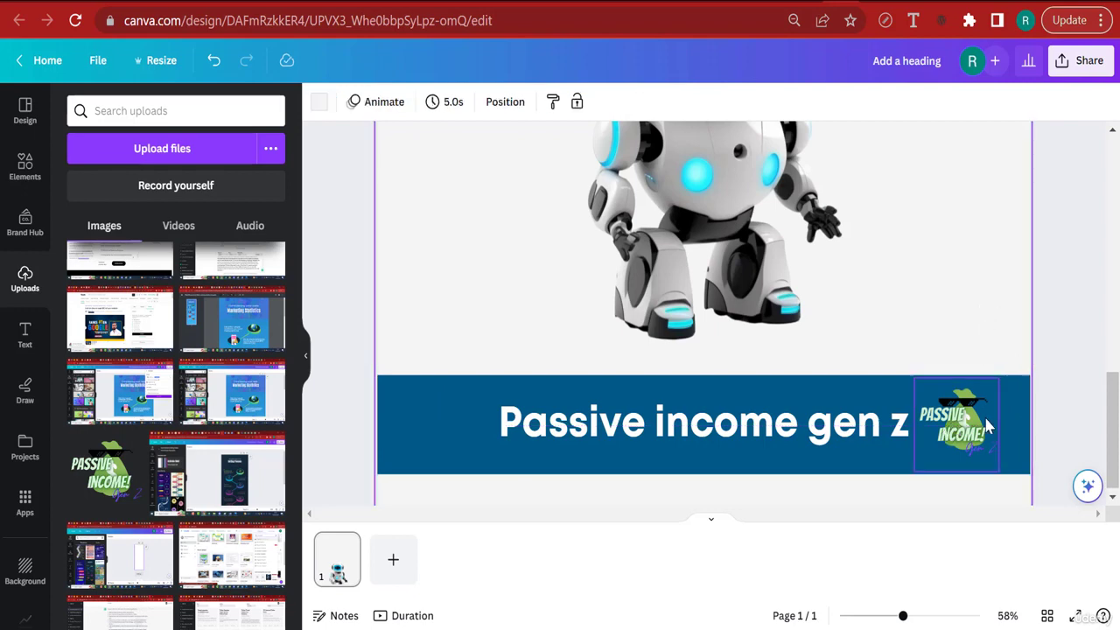
click(974, 426)
click(950, 293)
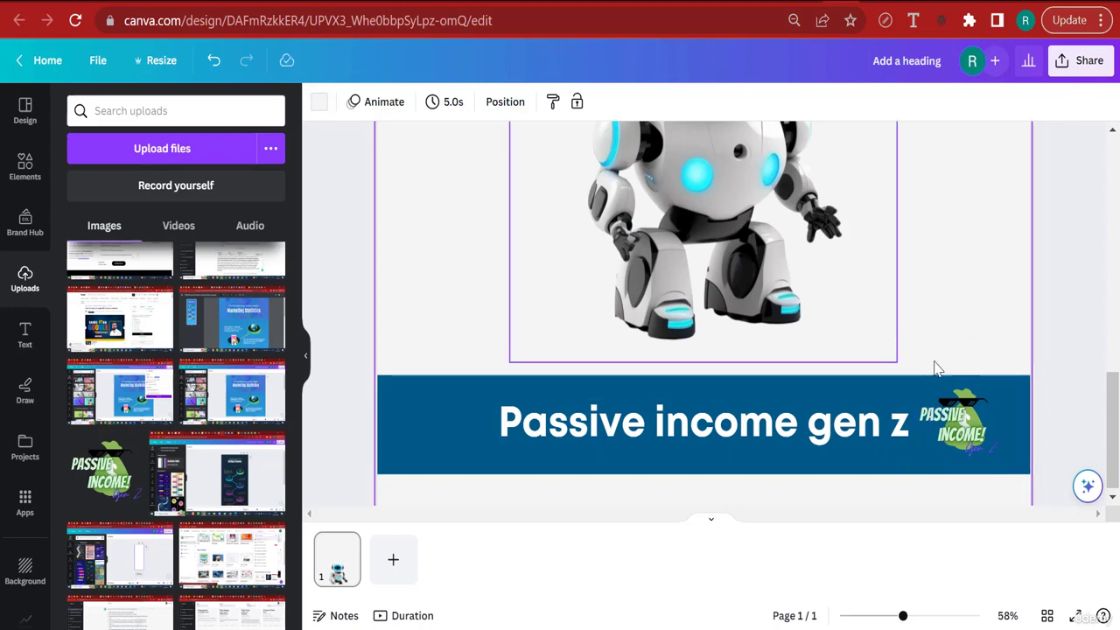
- Darken the band's fill colour to #004566
click(428, 415)
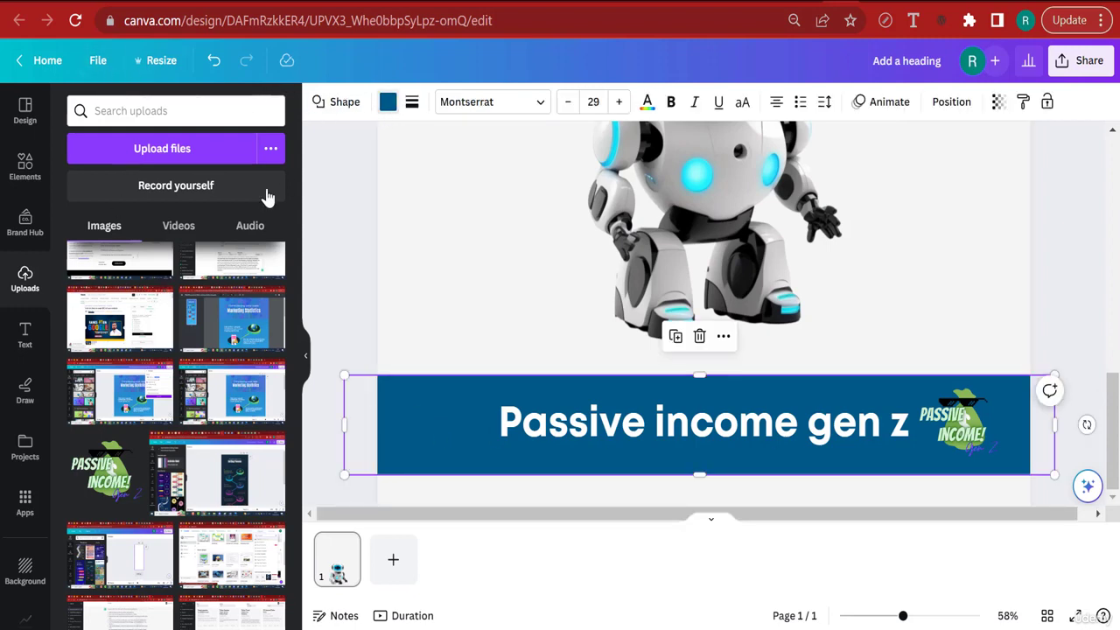
click(388, 102)
click(82, 195)
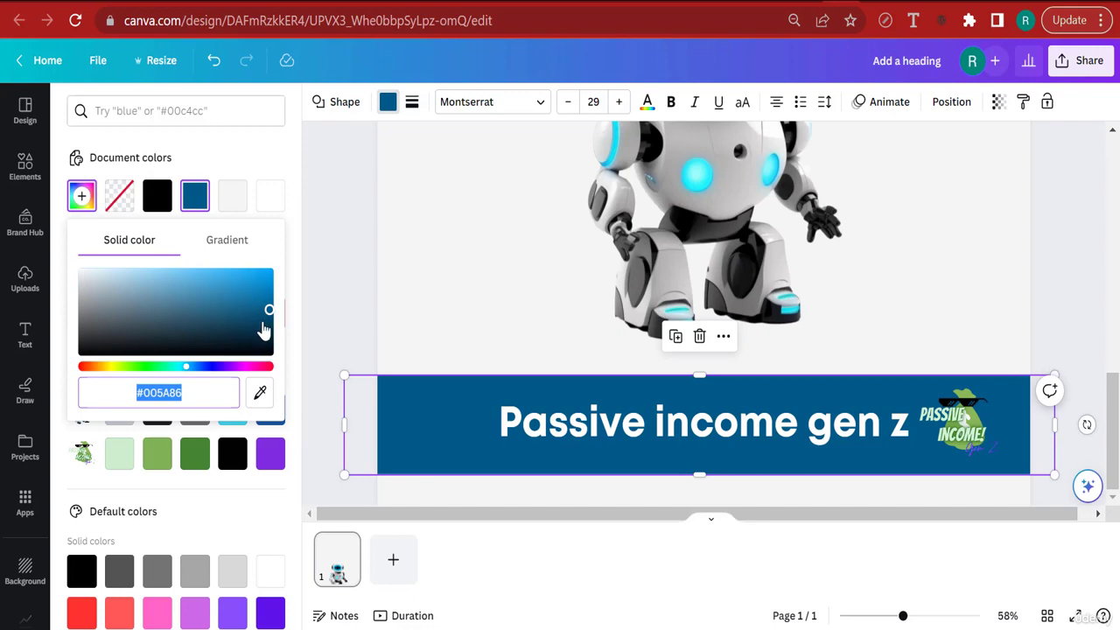
click(269, 321)
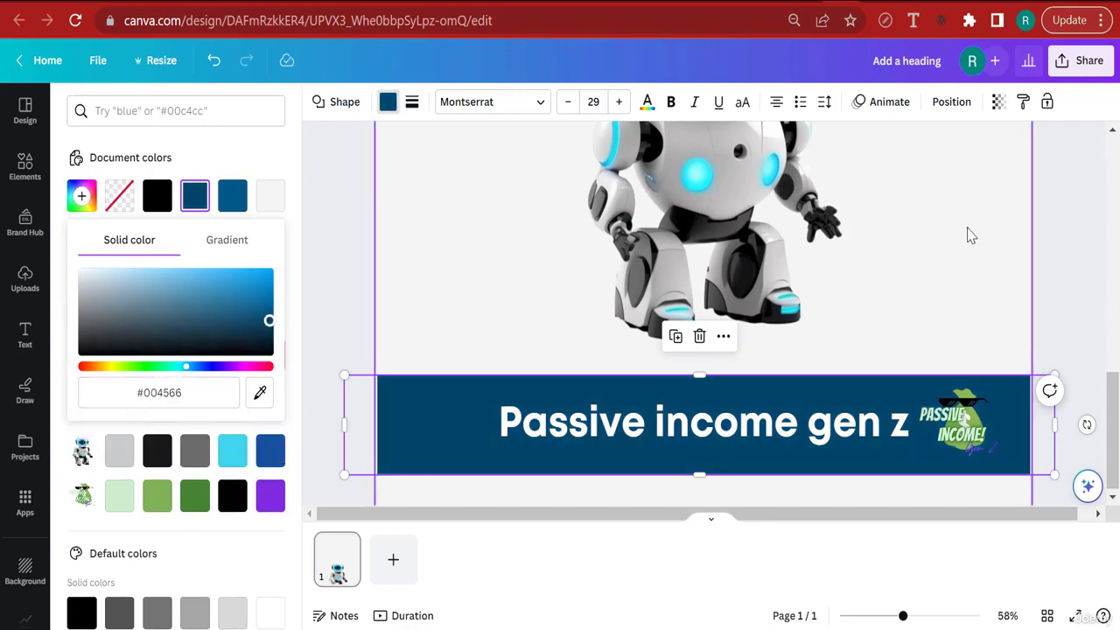
click(1021, 362)
scroll(1023, 364, up, 5)
scroll(1018, 362, down, 5)
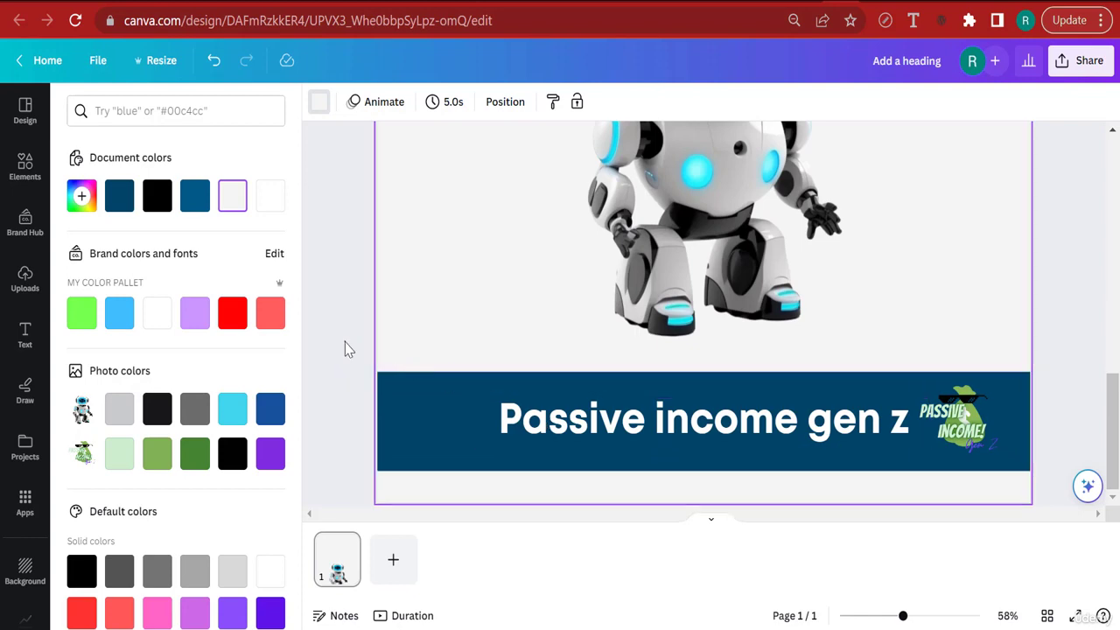
click(1035, 383)
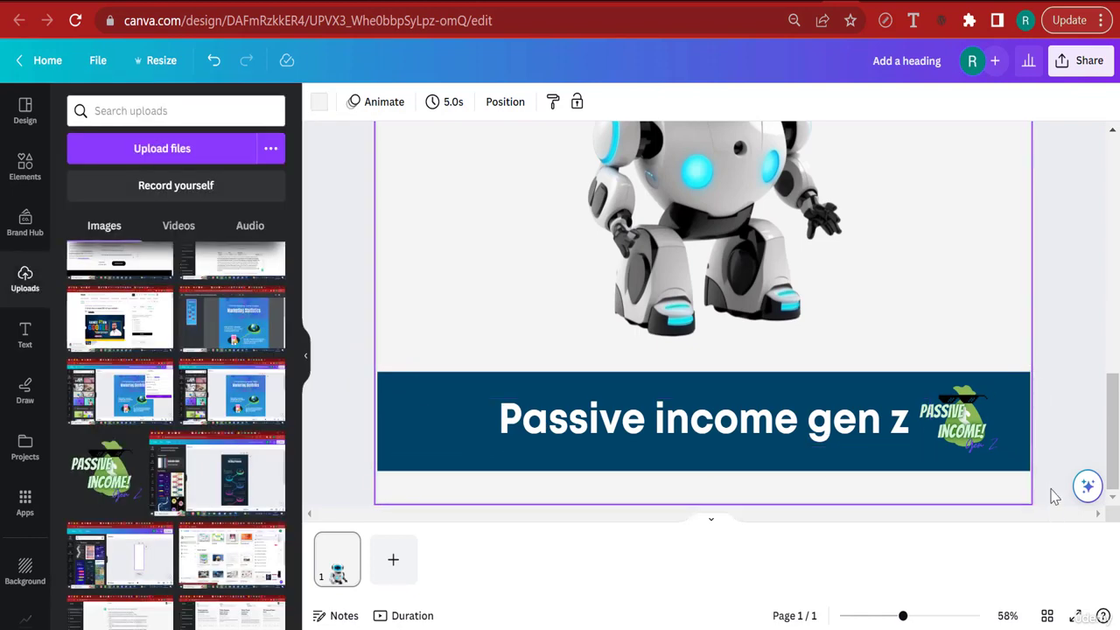
- Group the robot, band, text and logo, and lock the group
drag(1059, 504, 361, 142)
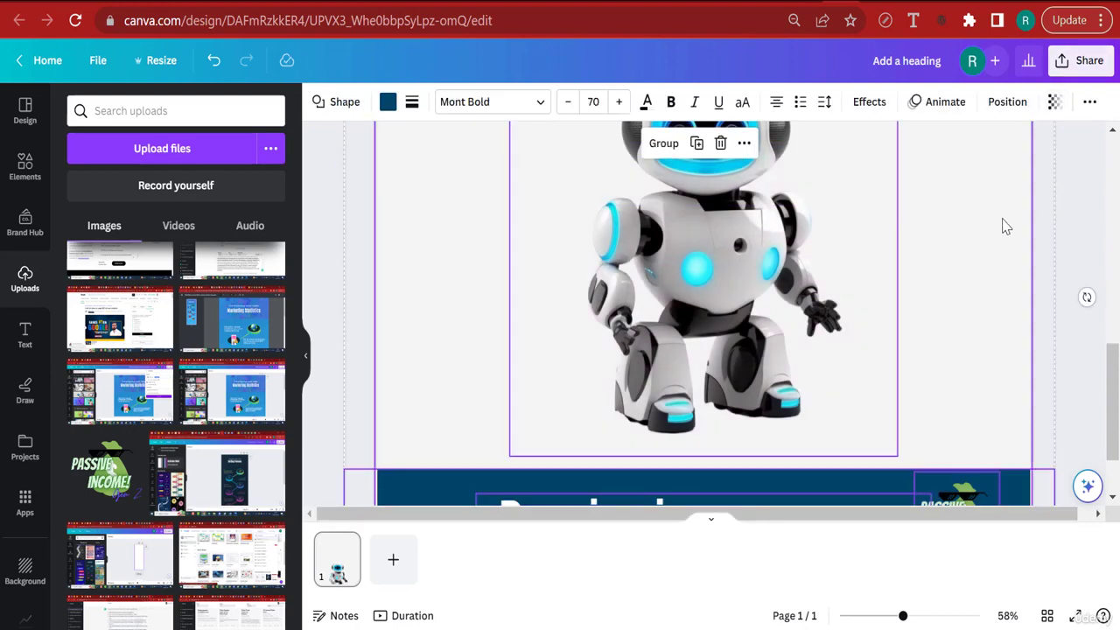
right_click(772, 348)
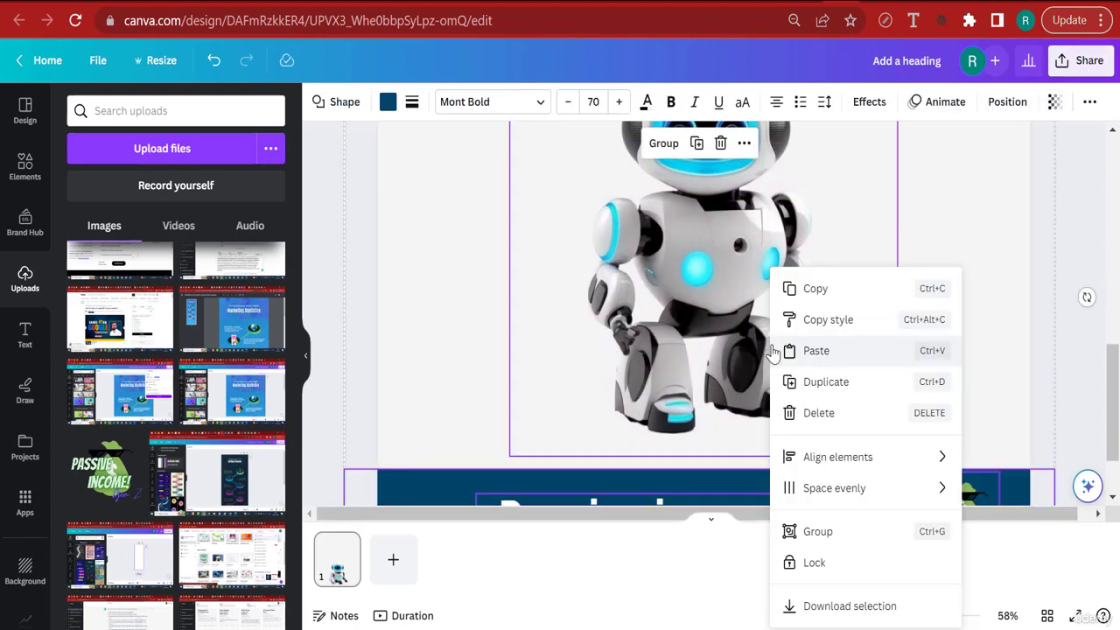
click(662, 143)
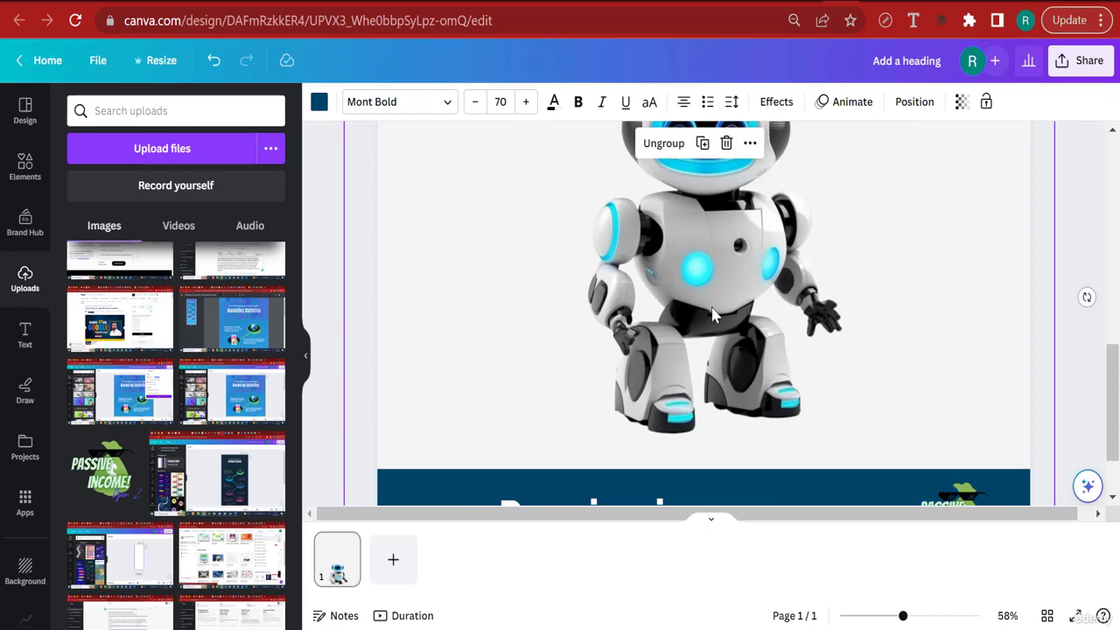
click(985, 103)
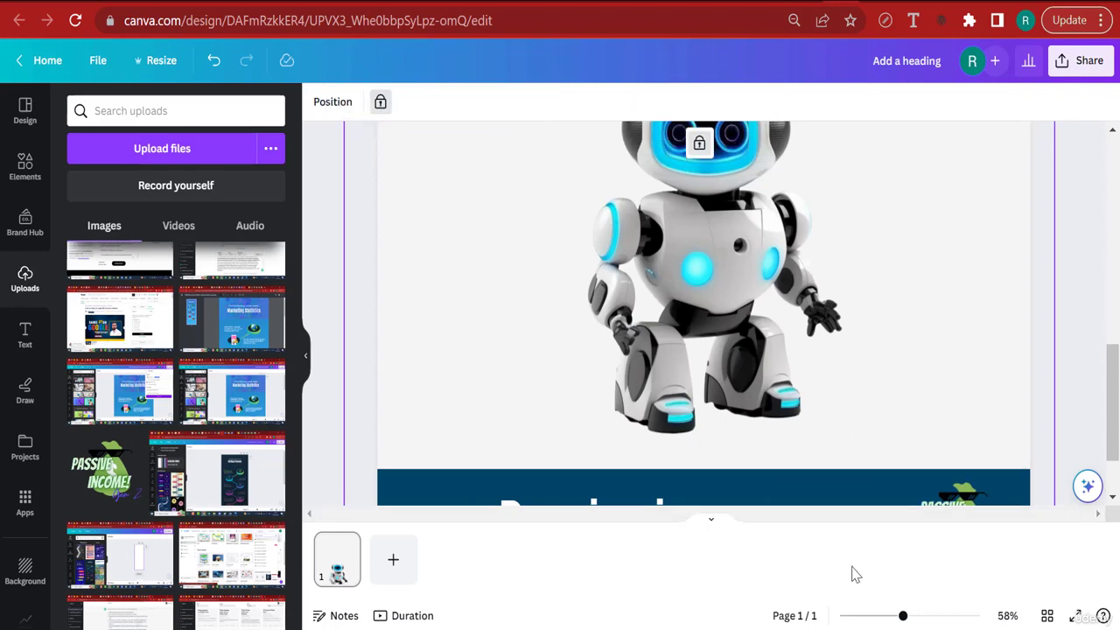
- Change the page background to the light grey #E4E4E4
click(872, 618)
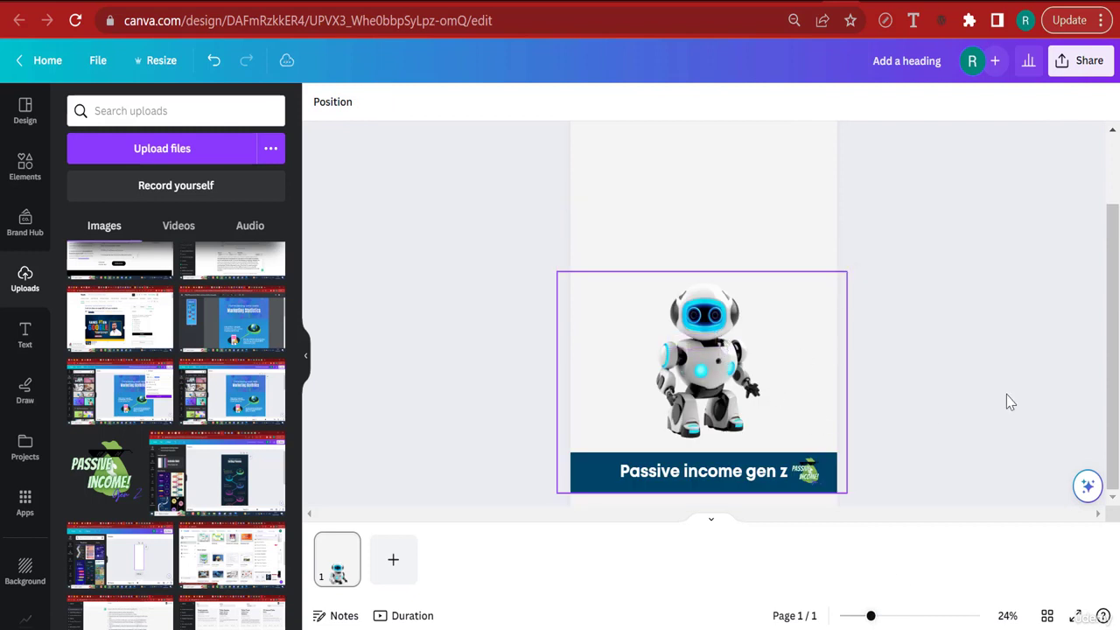
click(706, 413)
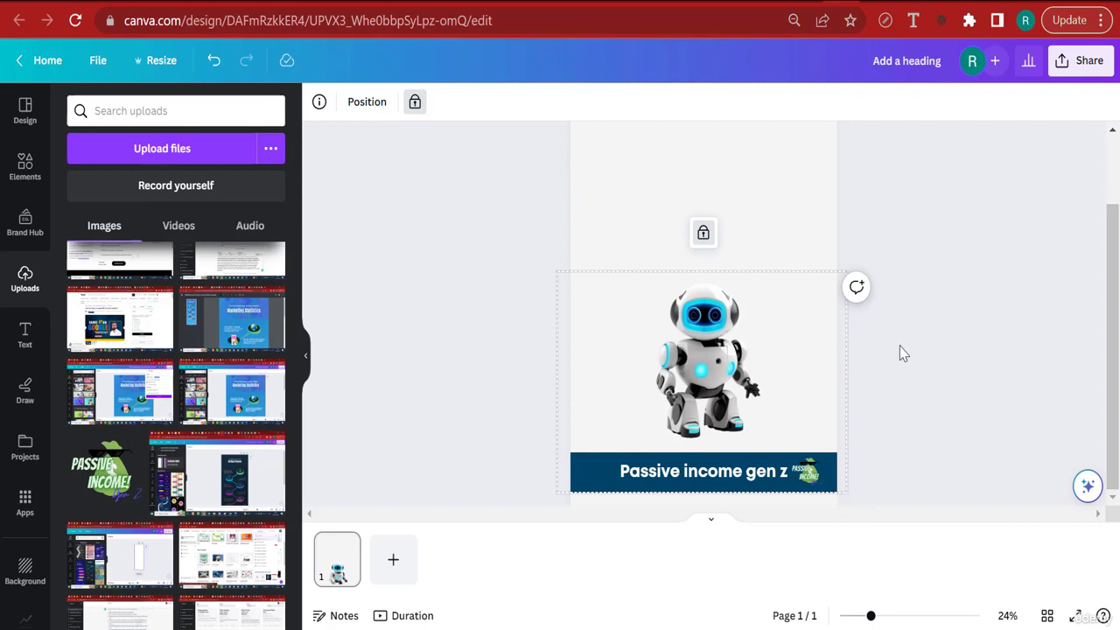
scroll(936, 343, up, 2)
click(776, 283)
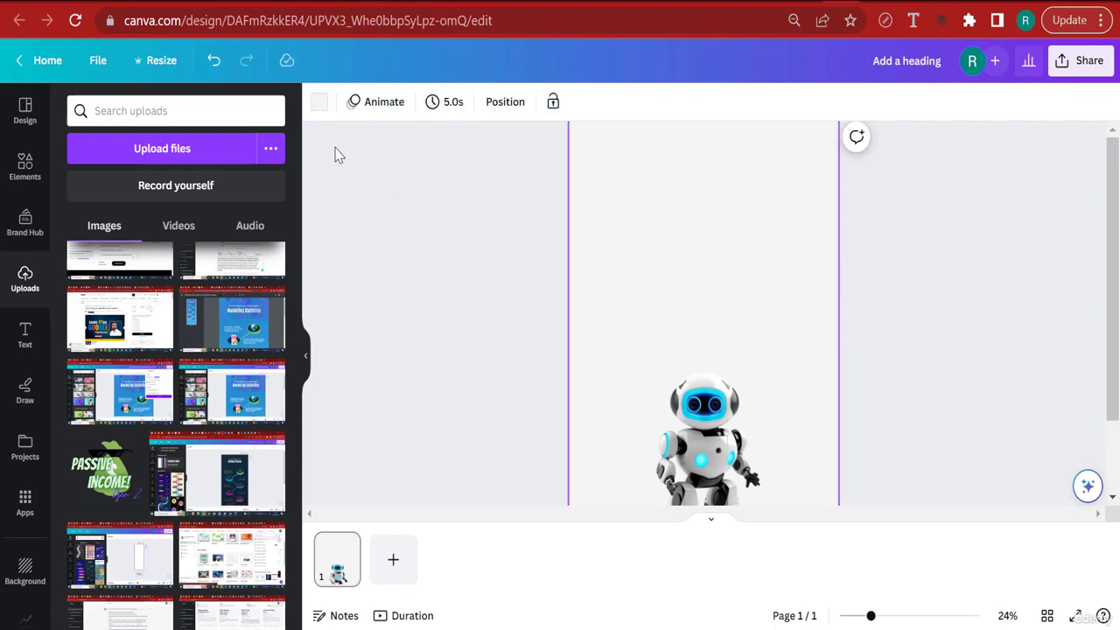
click(320, 102)
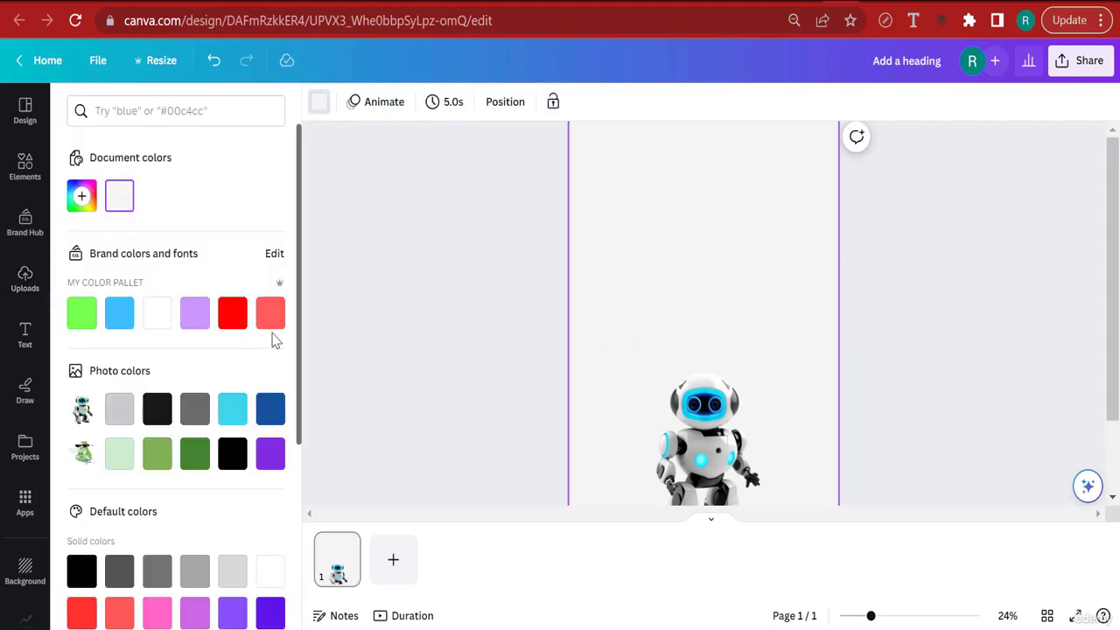
click(83, 197)
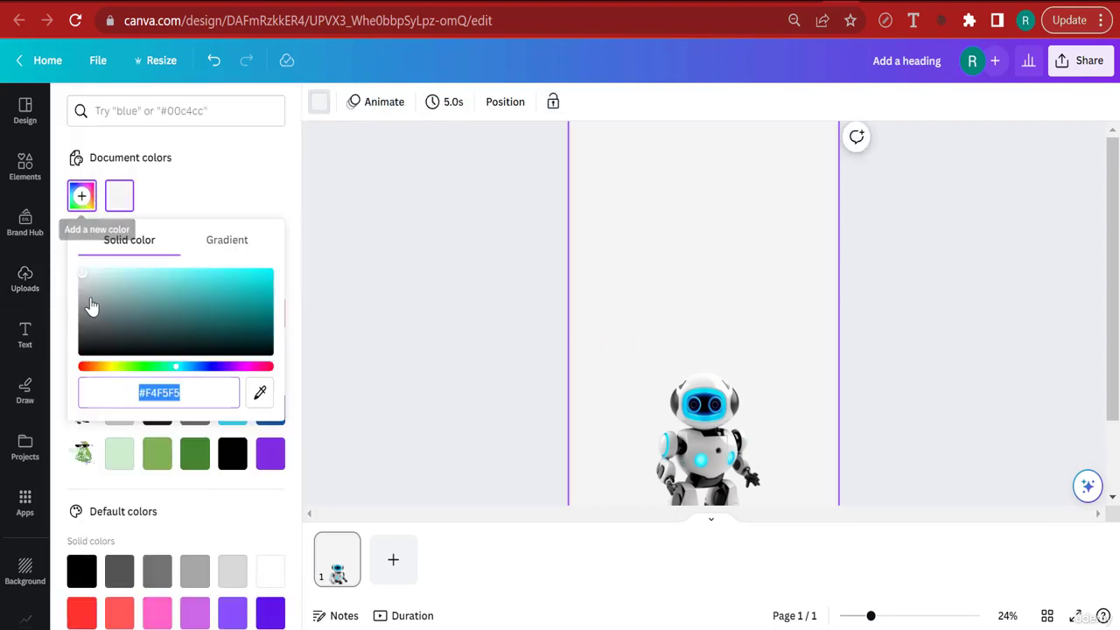
click(84, 279)
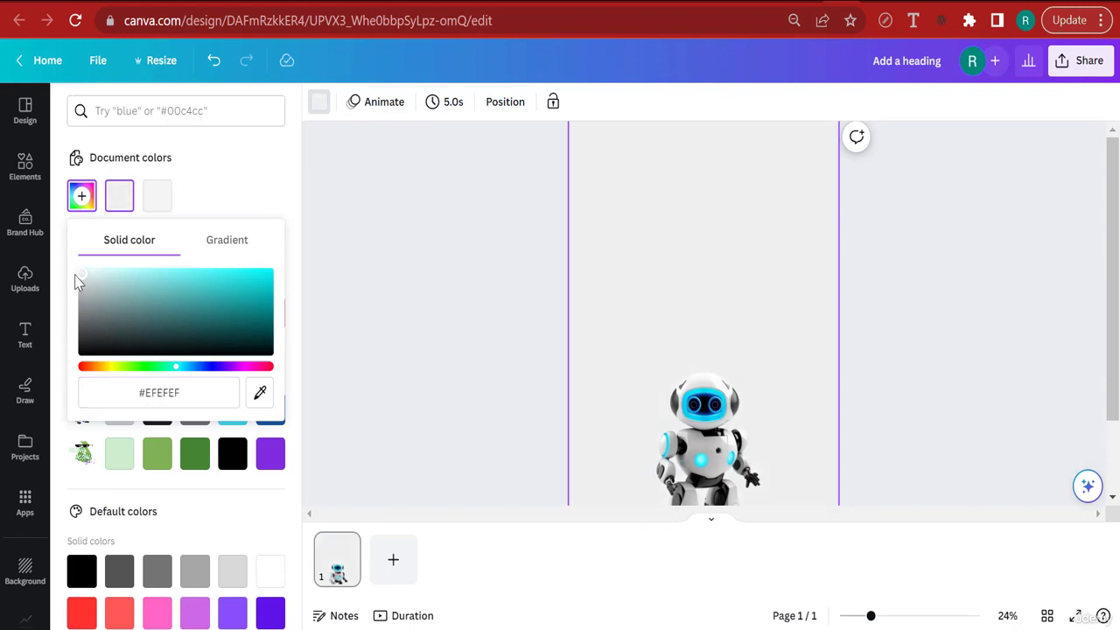
drag(76, 278, 67, 287)
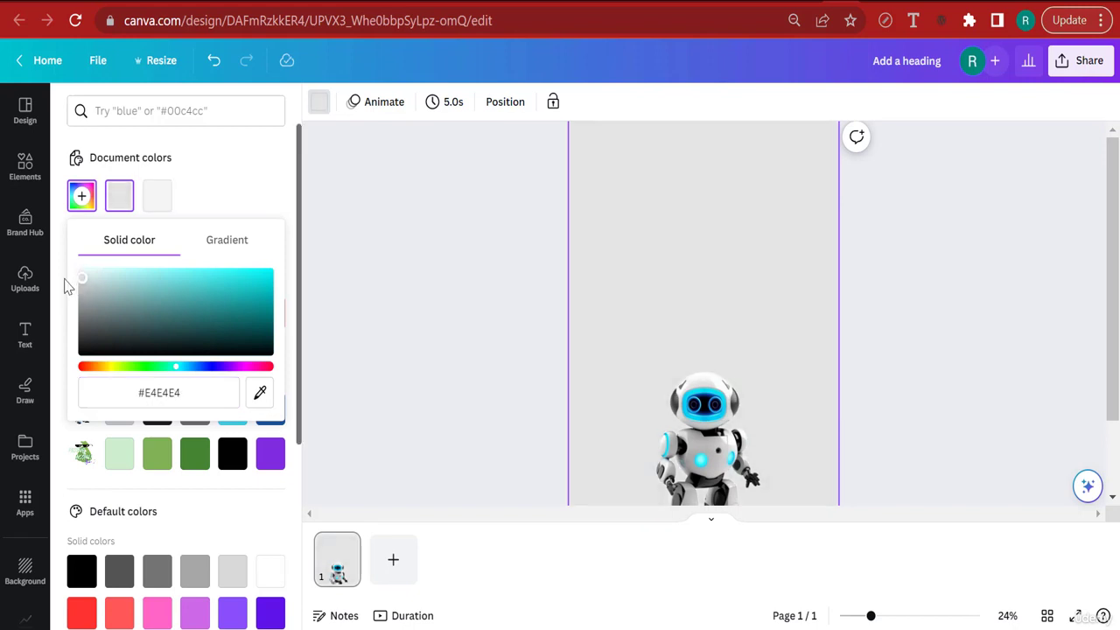
click(1022, 373)
scroll(929, 404, down, 2)
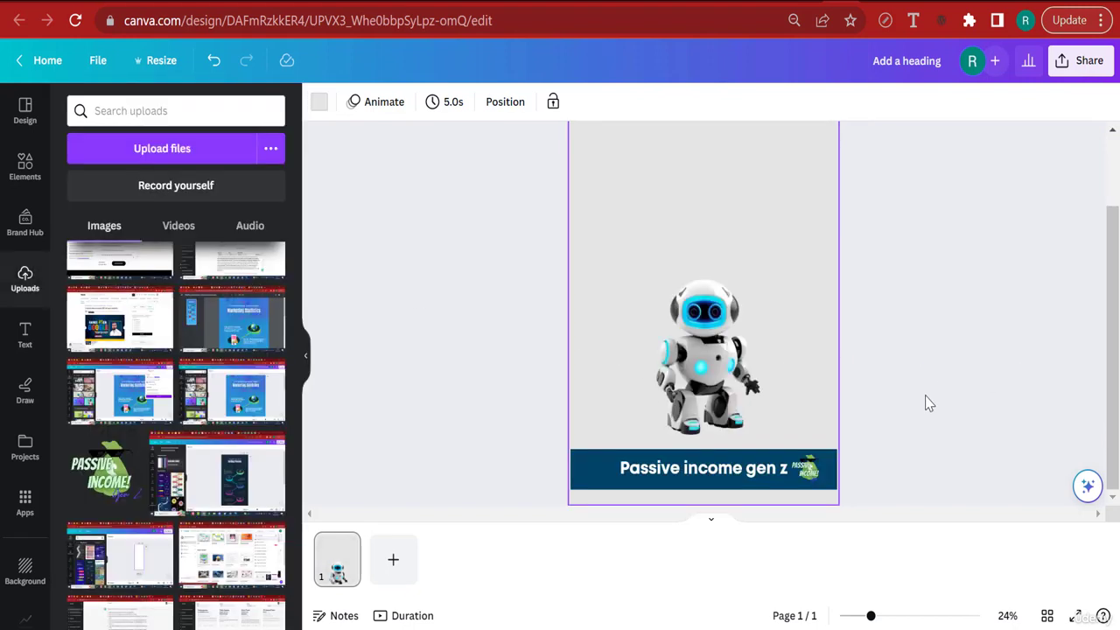
- Unlock the group and separate it back into the robot, band, text and logo
click(719, 385)
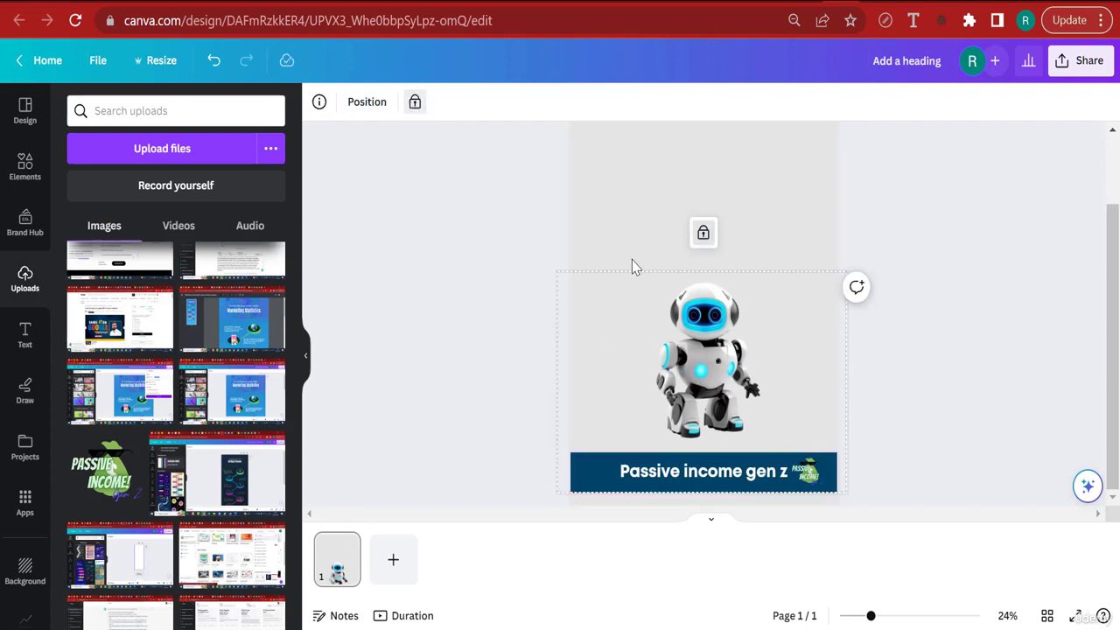
click(710, 350)
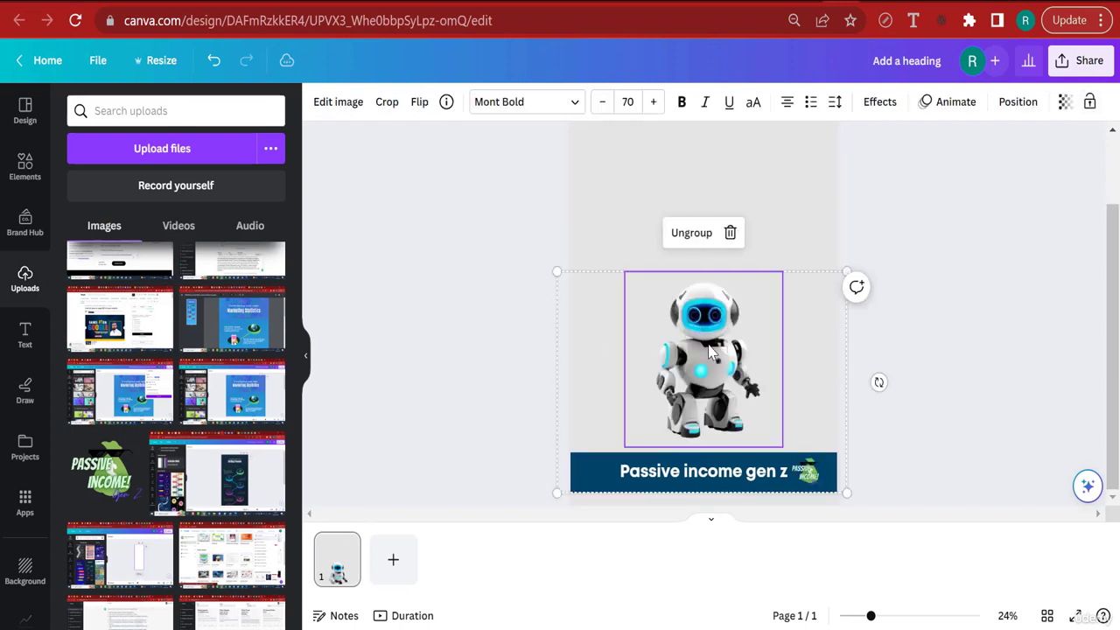
click(693, 233)
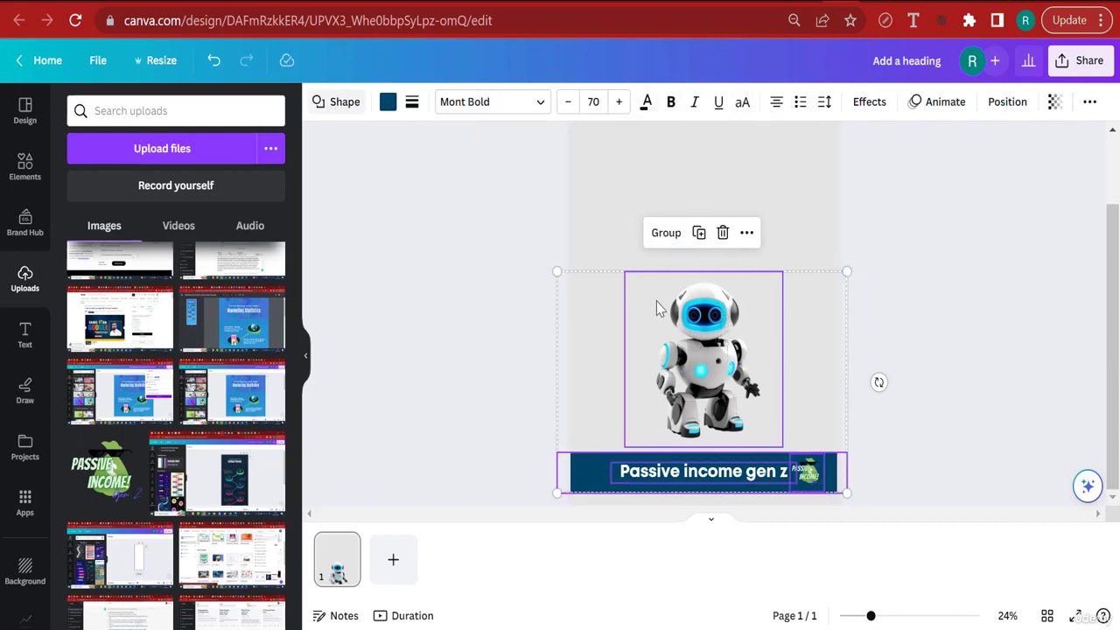
click(807, 370)
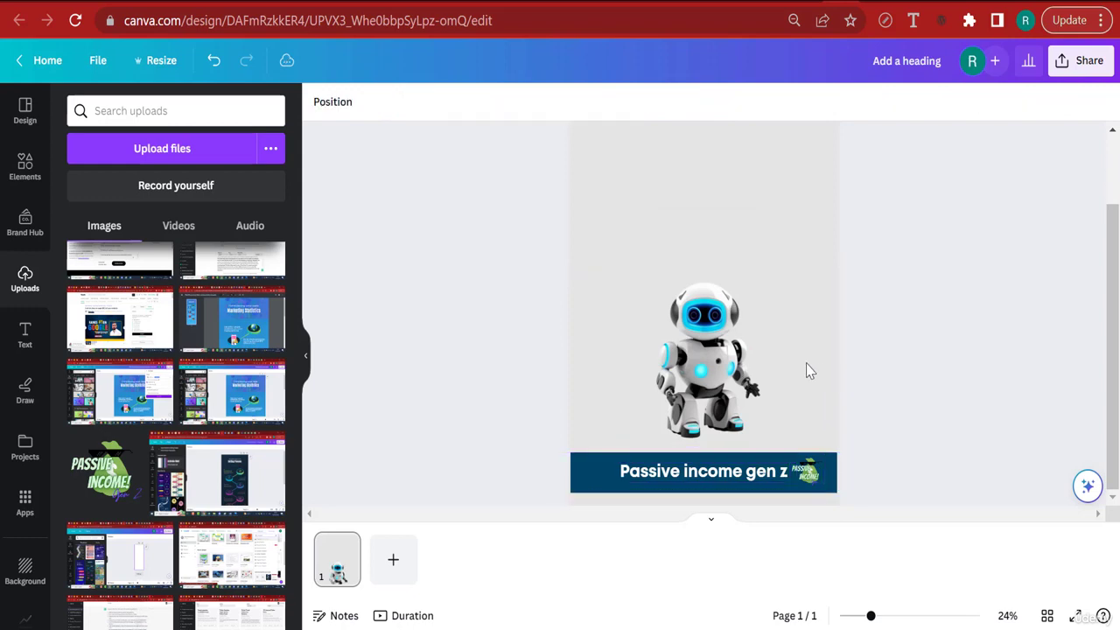
- Add a Glow shadow to the robot image and open the shadow's settings
click(718, 368)
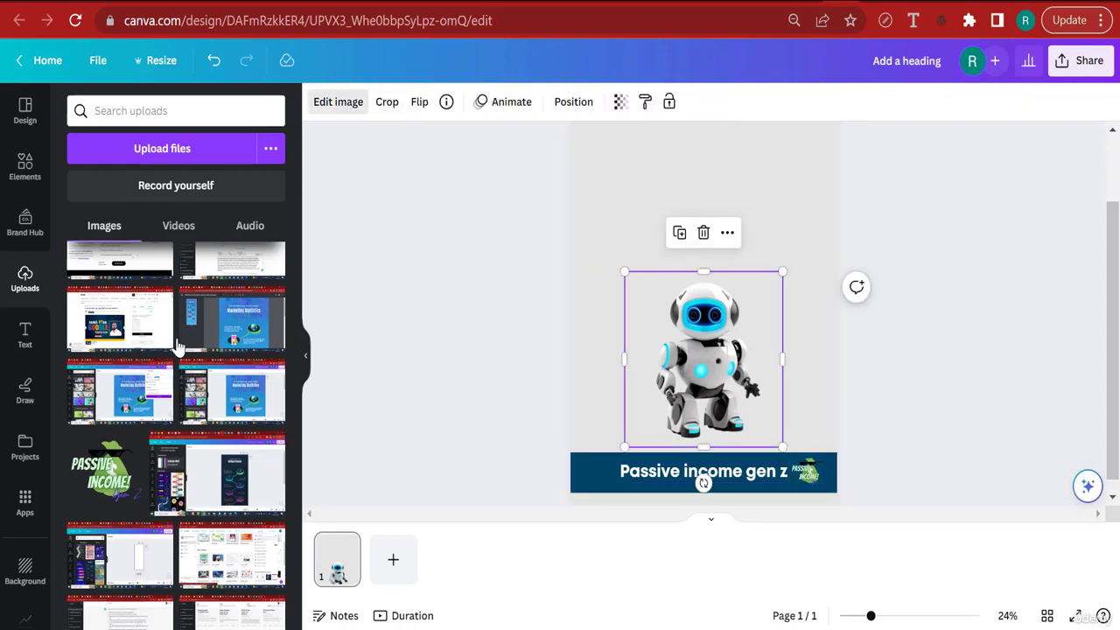
scroll(179, 385, down, 1)
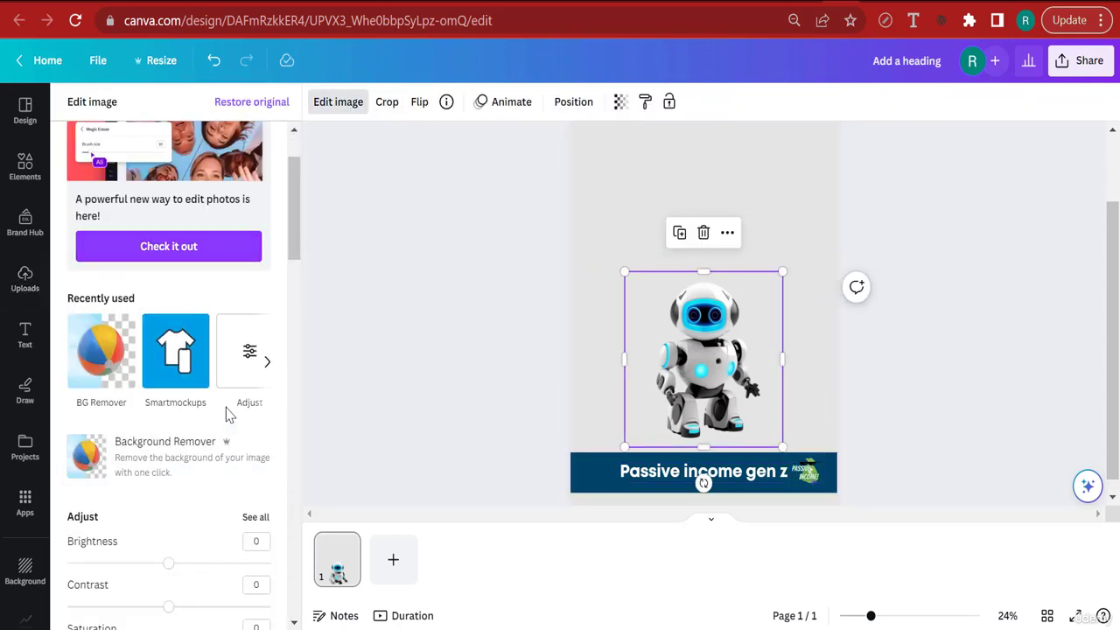
scroll(219, 394, down, 5)
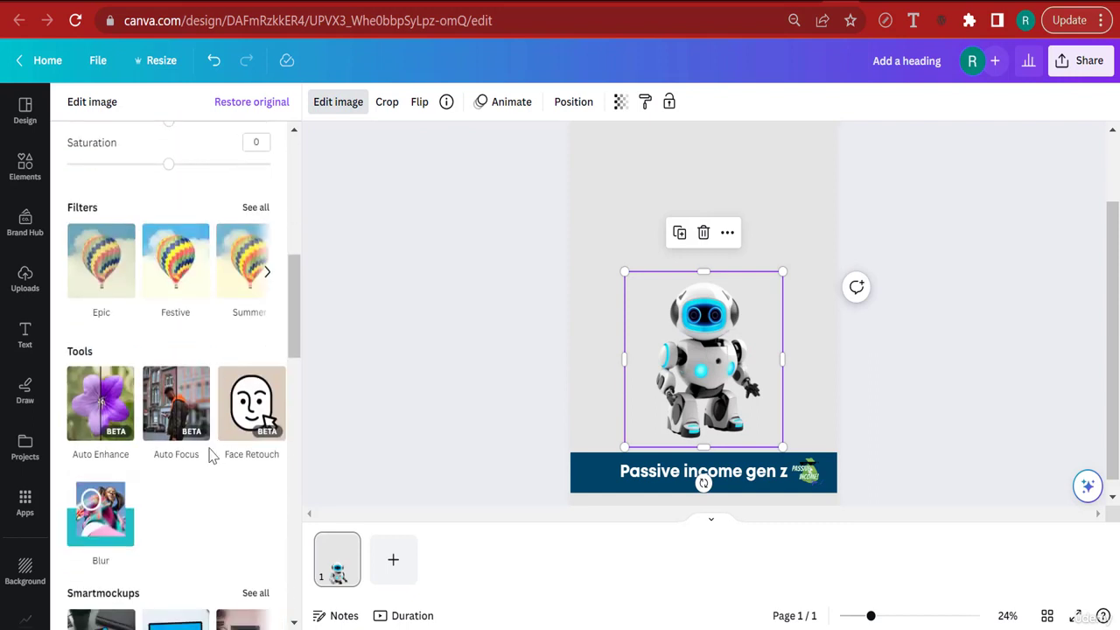
scroll(211, 458, down, 4)
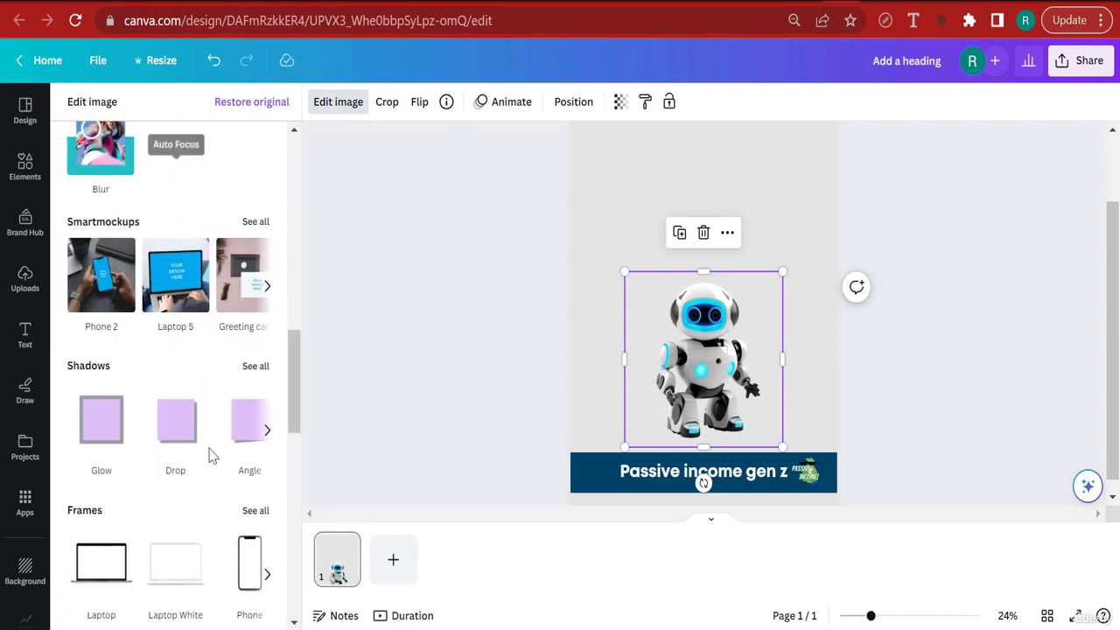
click(107, 407)
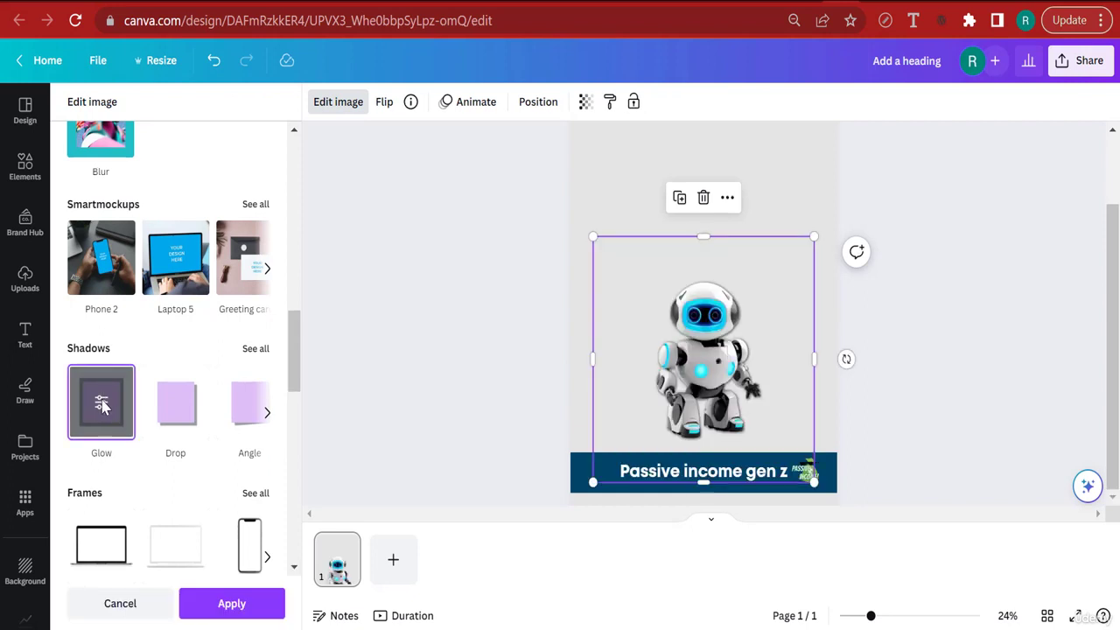
click(102, 402)
- Set the robot's glow to the palette's light blue with blur 11, transparency 85 and size 12, and apply it
click(269, 310)
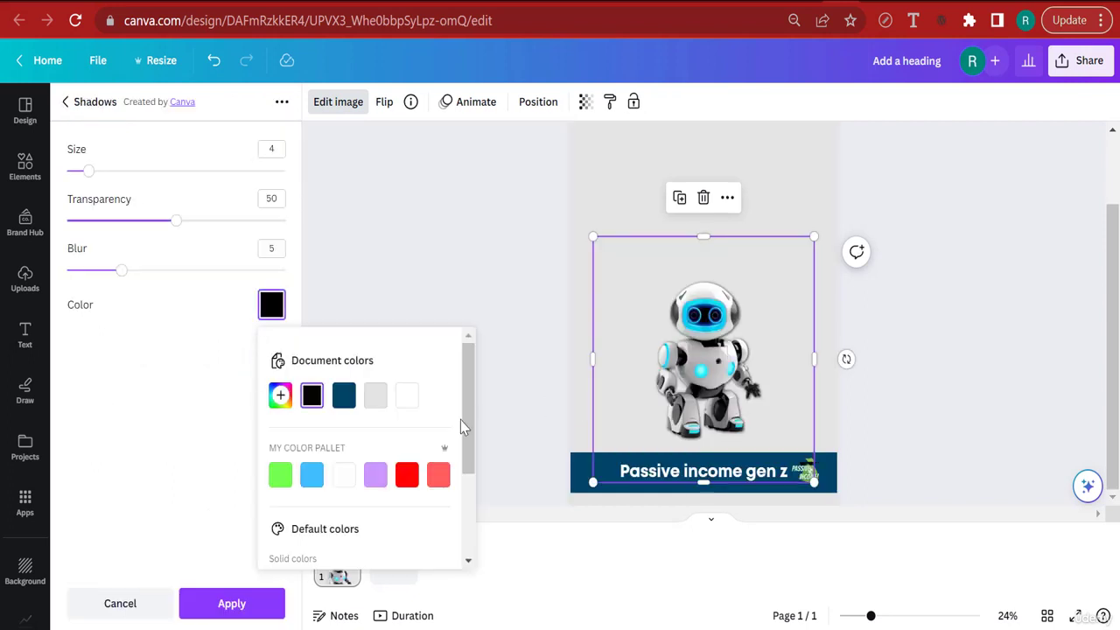
click(305, 484)
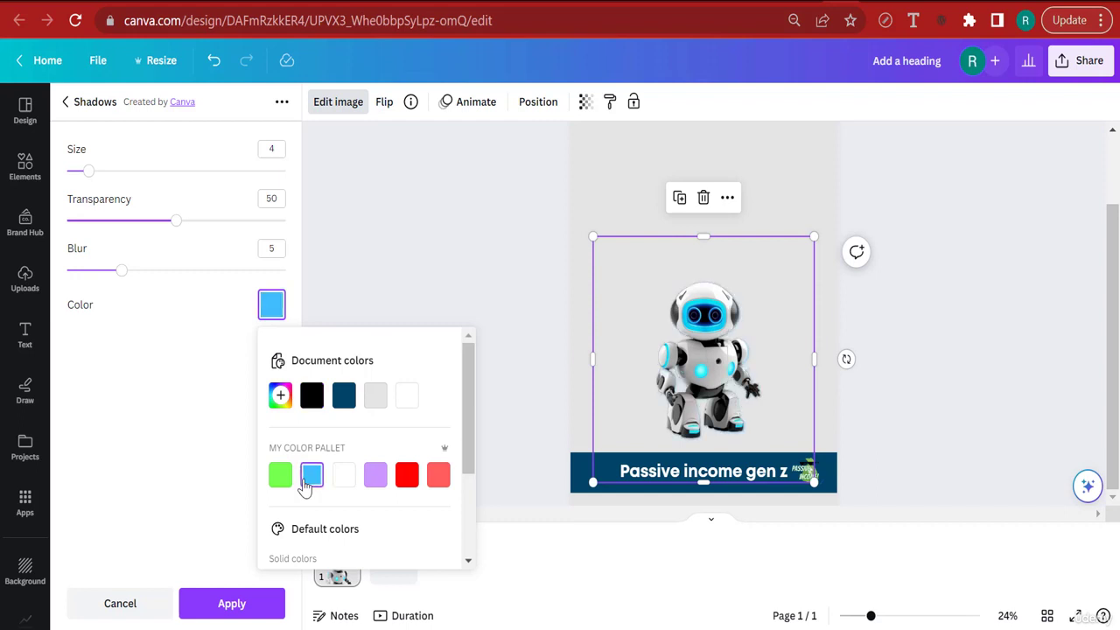
click(187, 271)
click(252, 220)
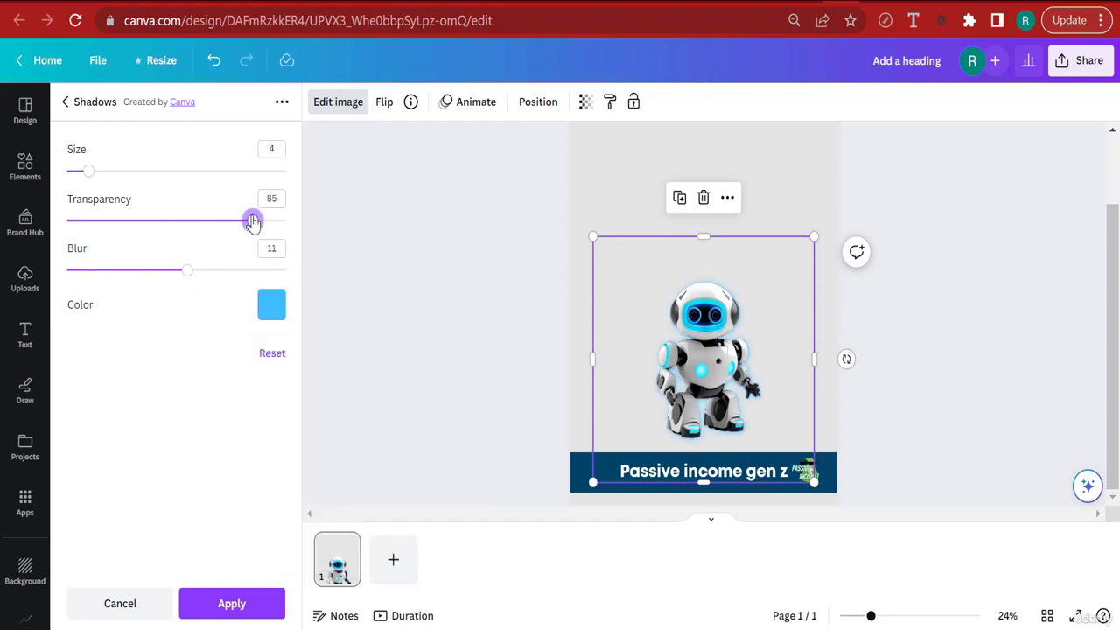
click(133, 173)
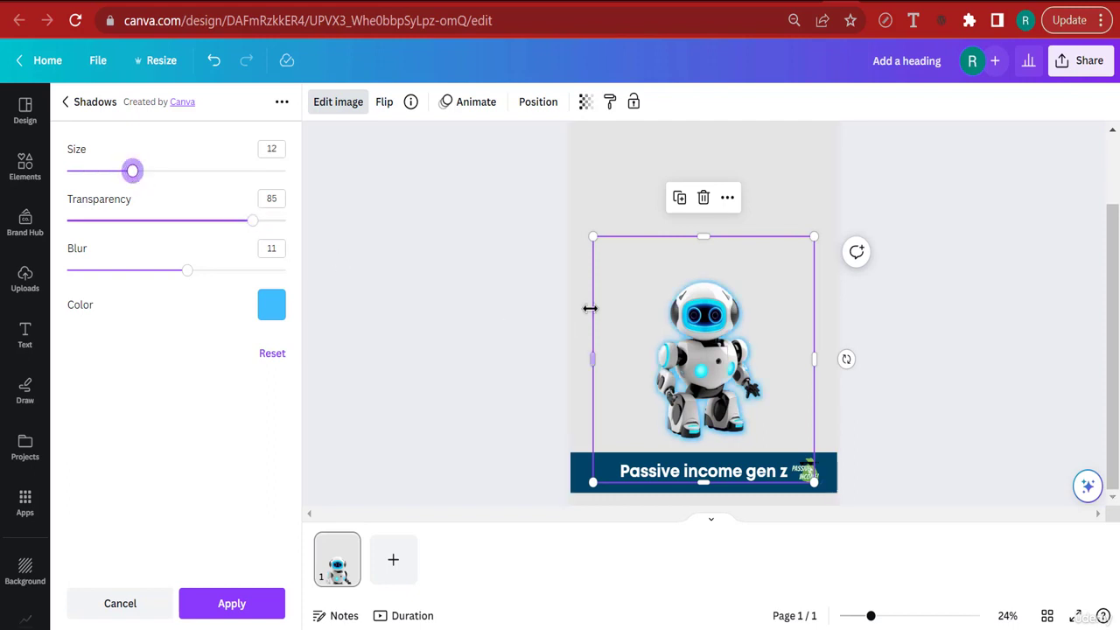
click(250, 604)
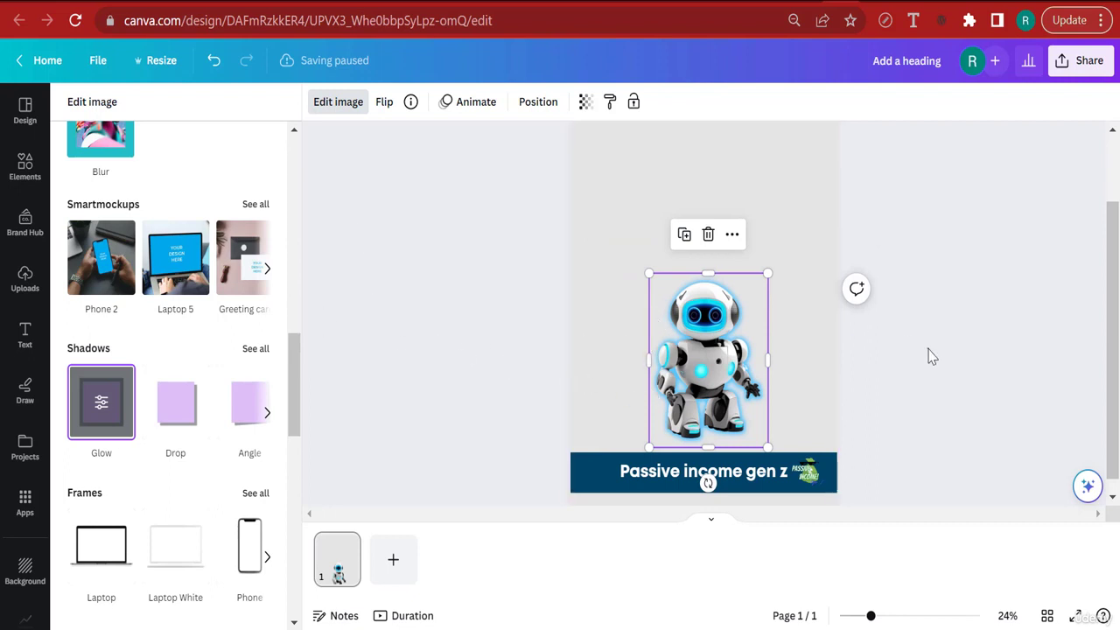
- Group the glowing robot with the band, publisher text and logo again, and lock the group
click(944, 408)
click(938, 418)
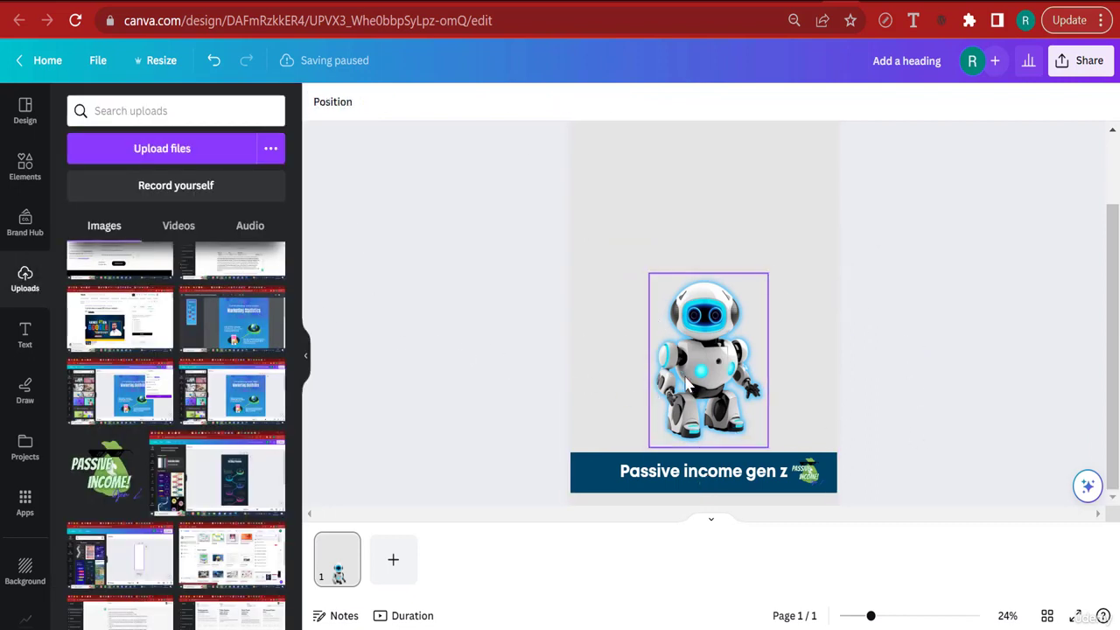
click(688, 385)
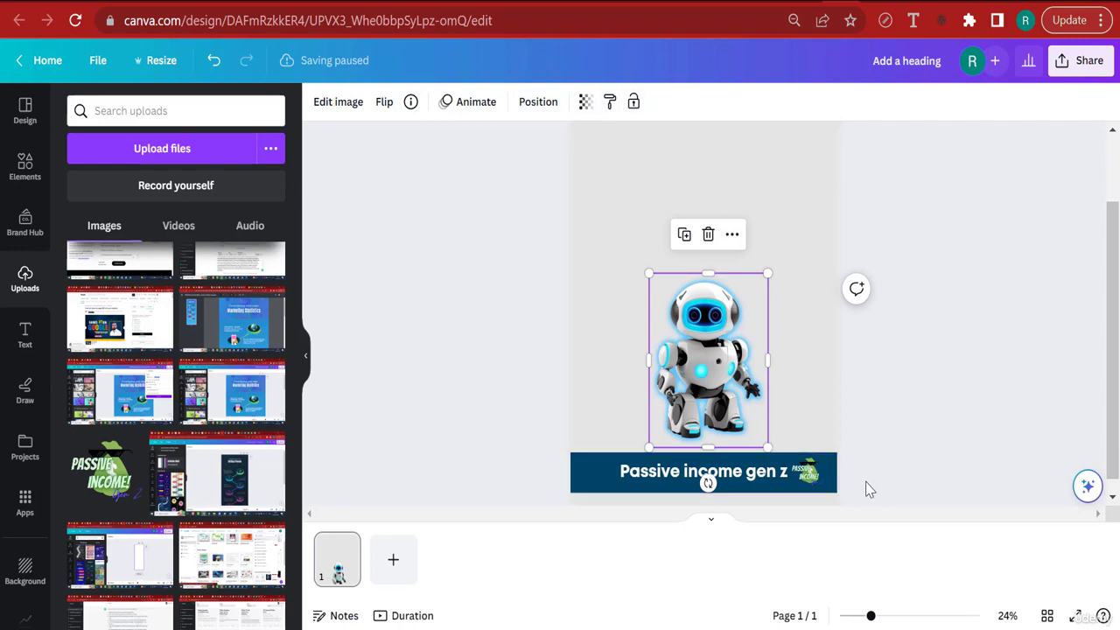
click(841, 488)
drag(887, 501, 486, 259)
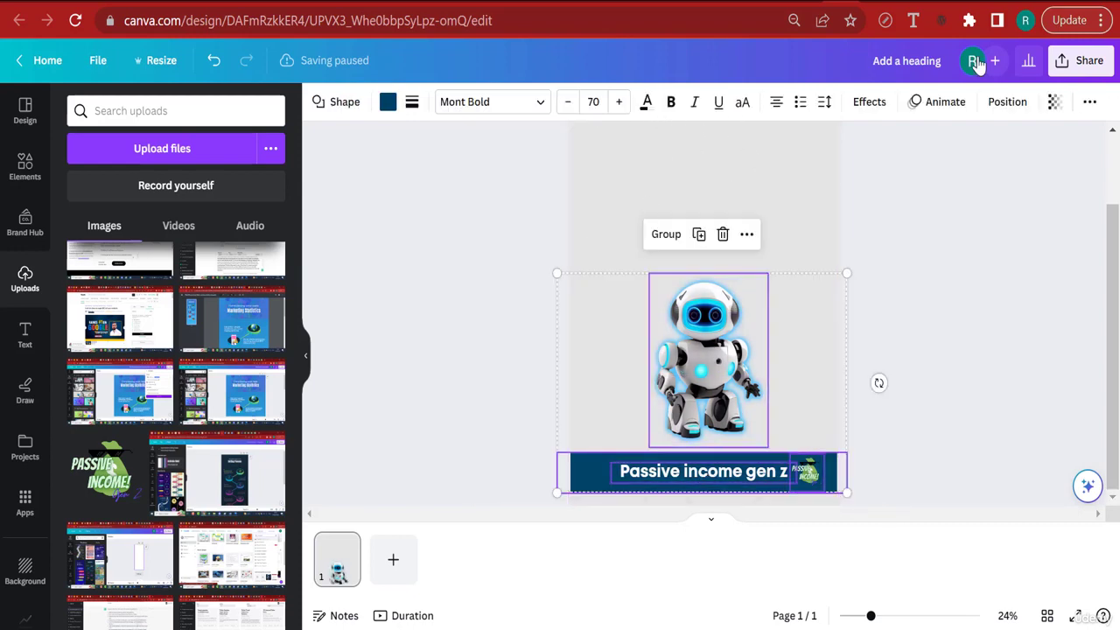
click(662, 235)
click(986, 101)
- Examine the title layout of the existing ChatGPT HACKS cover, and check the title and subtitle in the Google Docs manuscript
scroll(957, 337, up, 3)
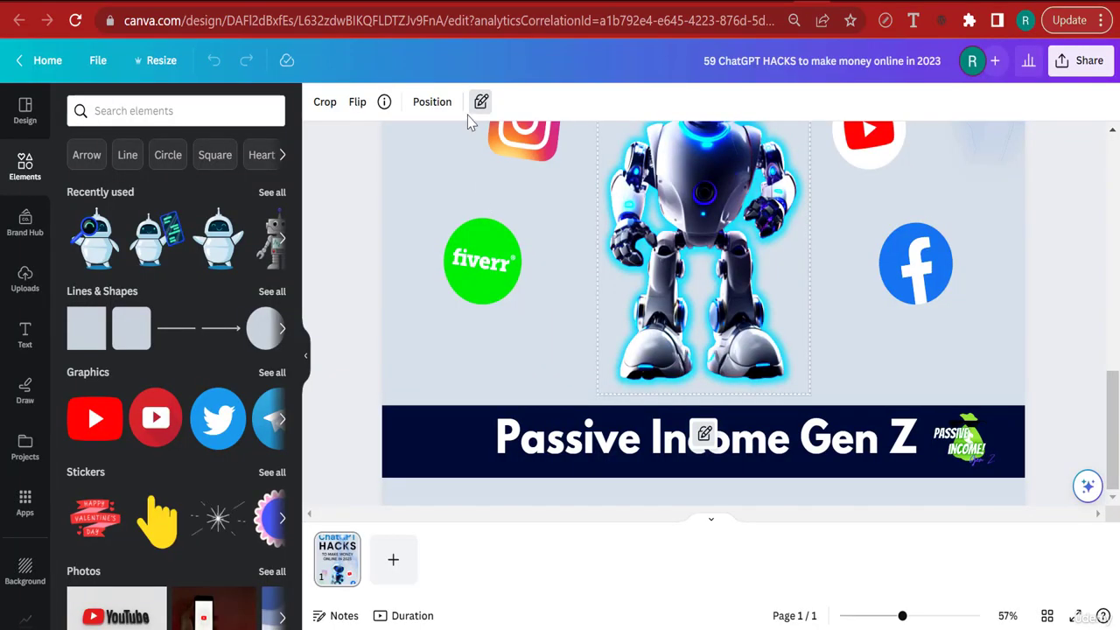
scroll(741, 329, up, 3)
scroll(741, 329, up, 3)
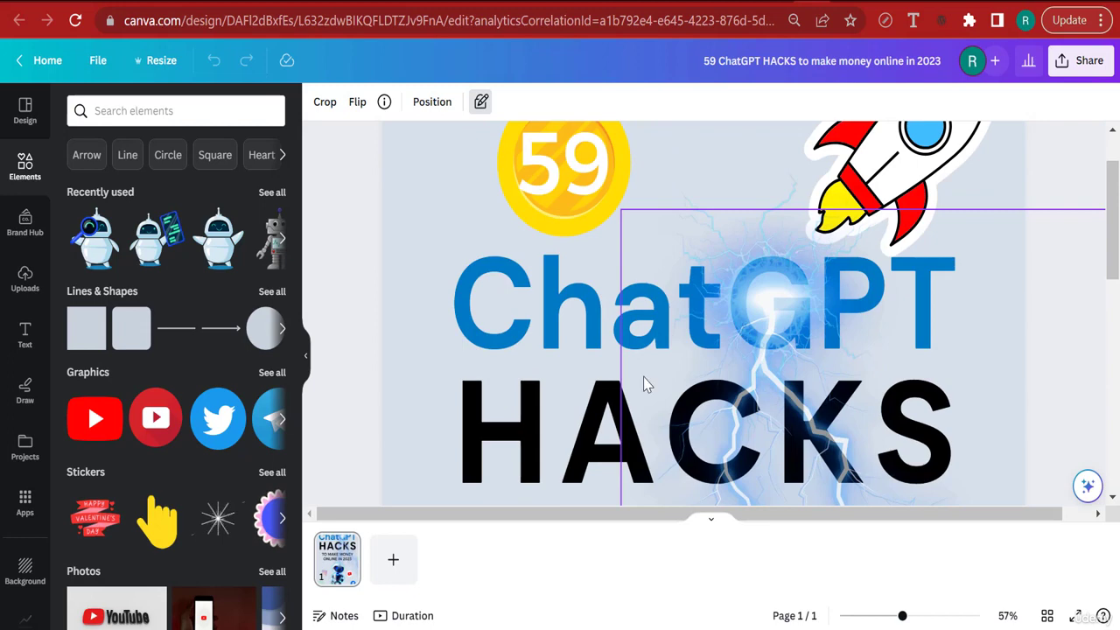
scroll(645, 383, up, 2)
scroll(662, 396, down, 1)
scroll(662, 396, down, 5)
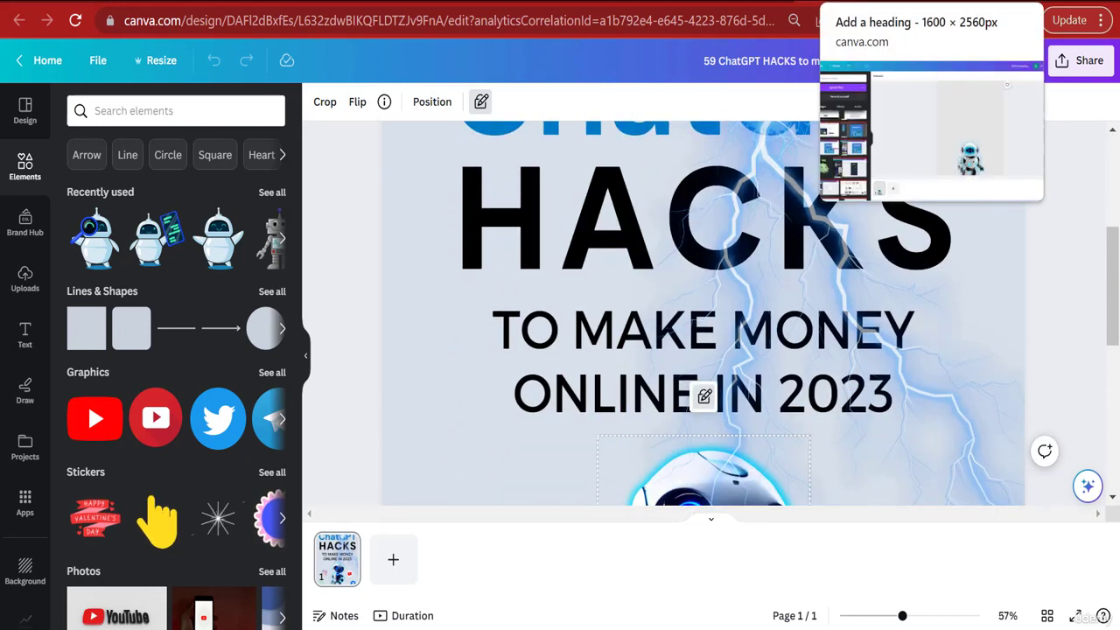
click(836, 1)
click(641, 2)
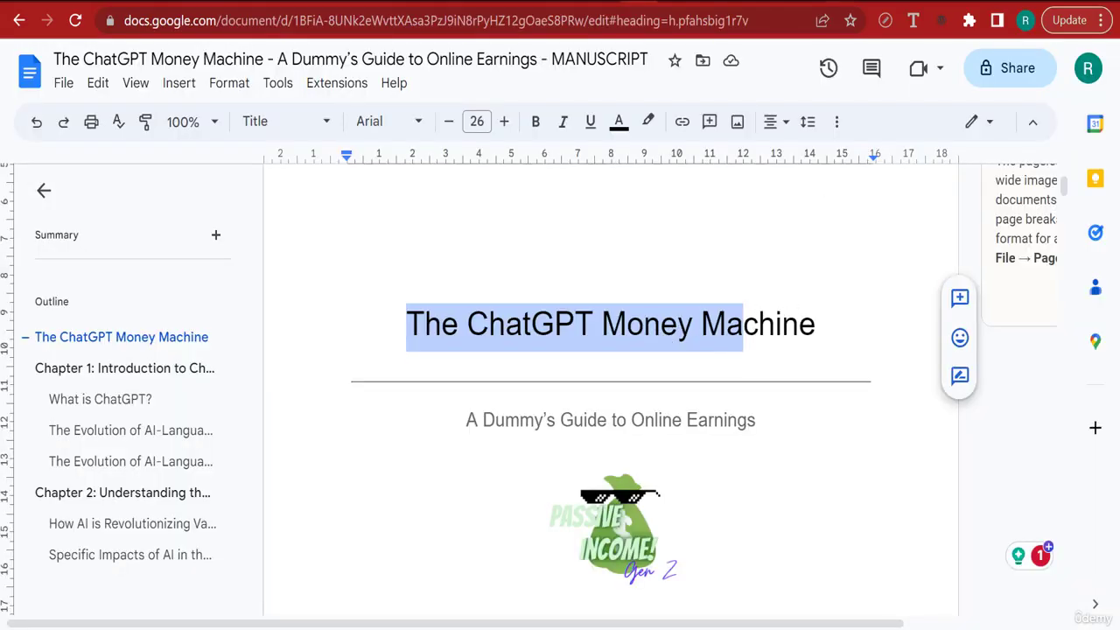
click(838, 3)
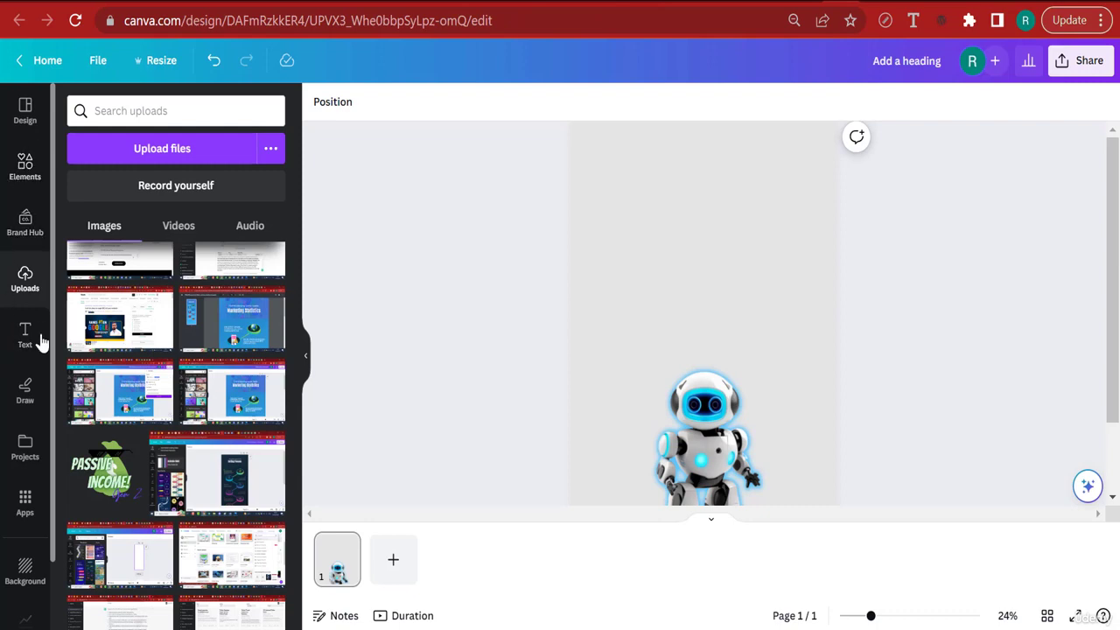
- Bring up the new cover's text options and check the fonts and sizes of the ChatGPT and HACKS titles on the existing cover
click(18, 337)
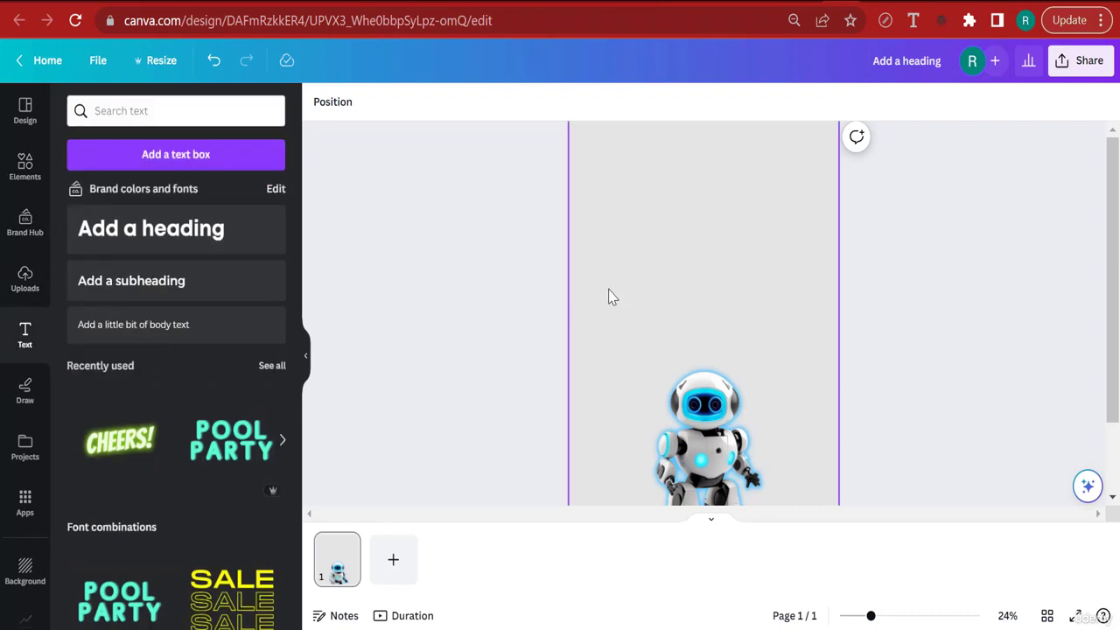
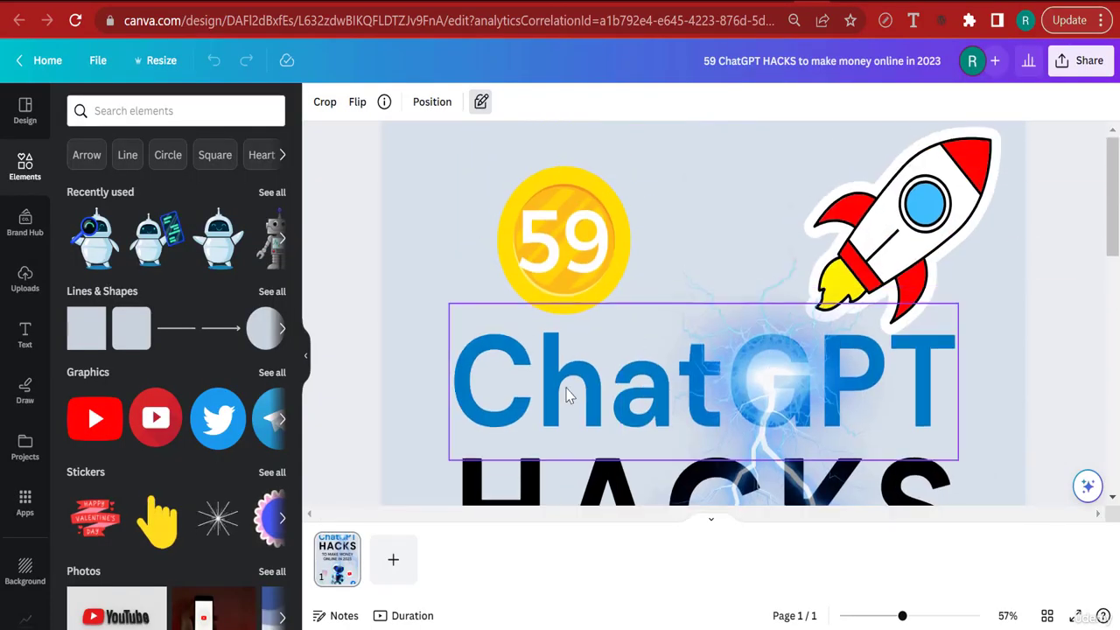
click(566, 396)
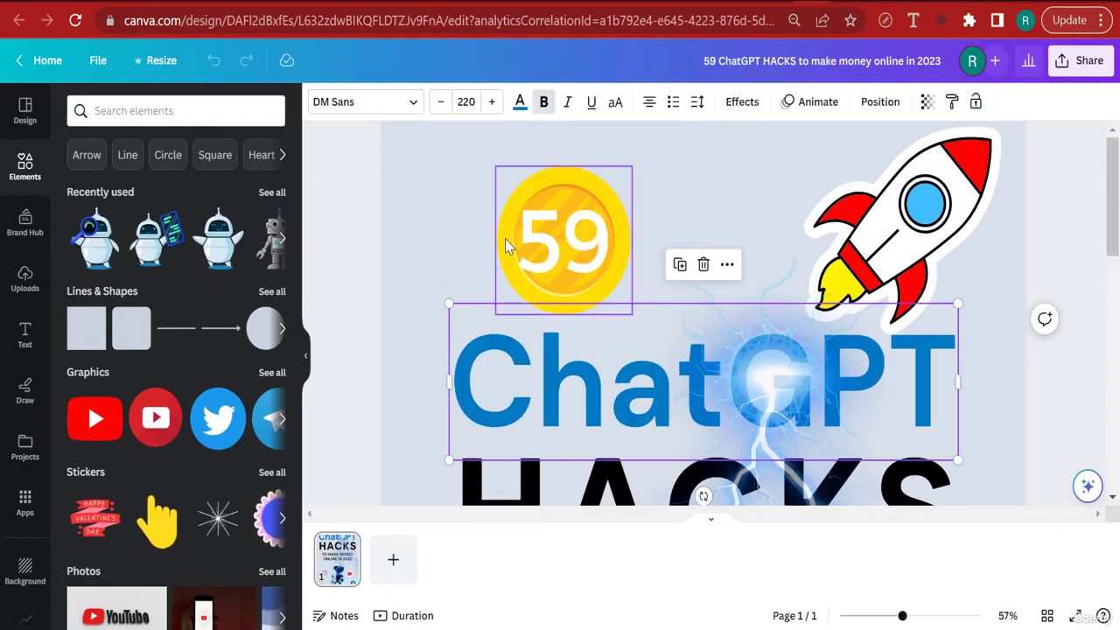
click(525, 475)
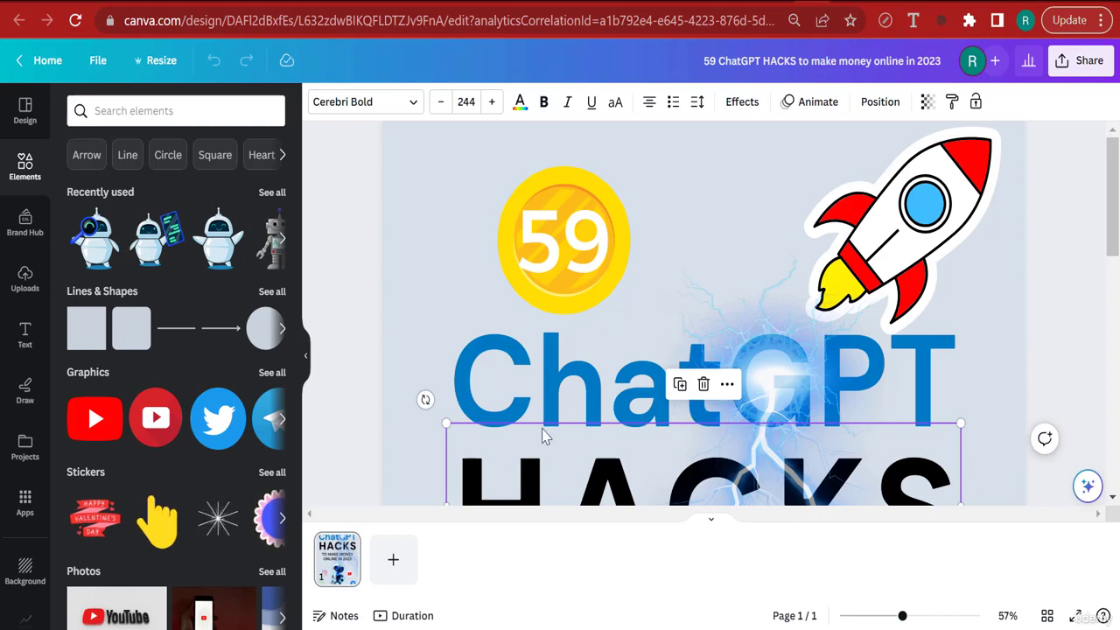
scroll(548, 429, down, 2)
click(543, 286)
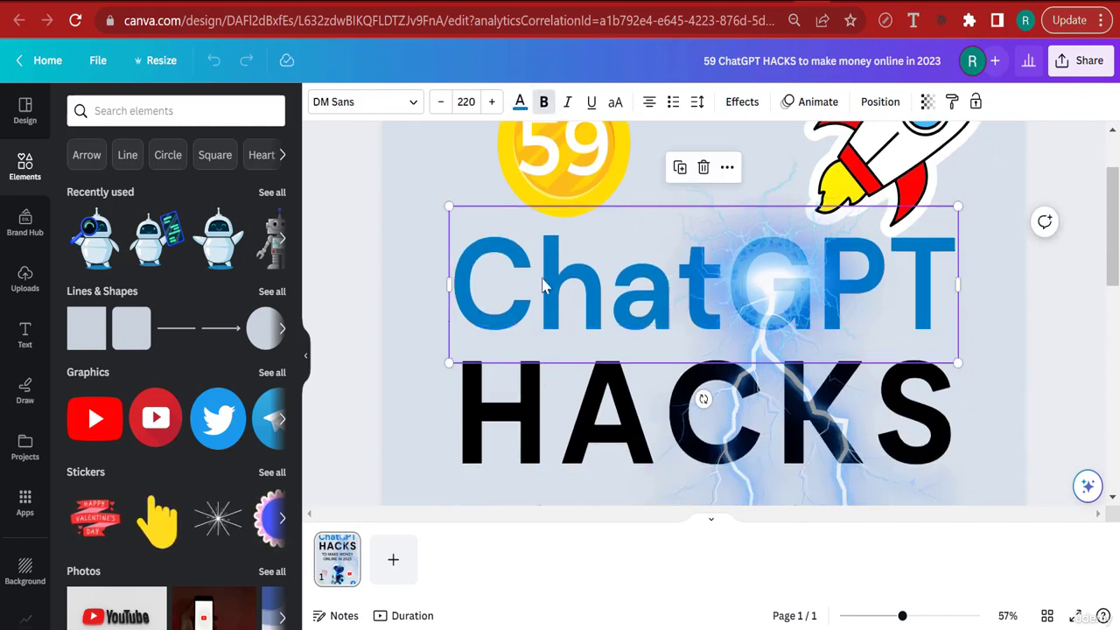
click(548, 415)
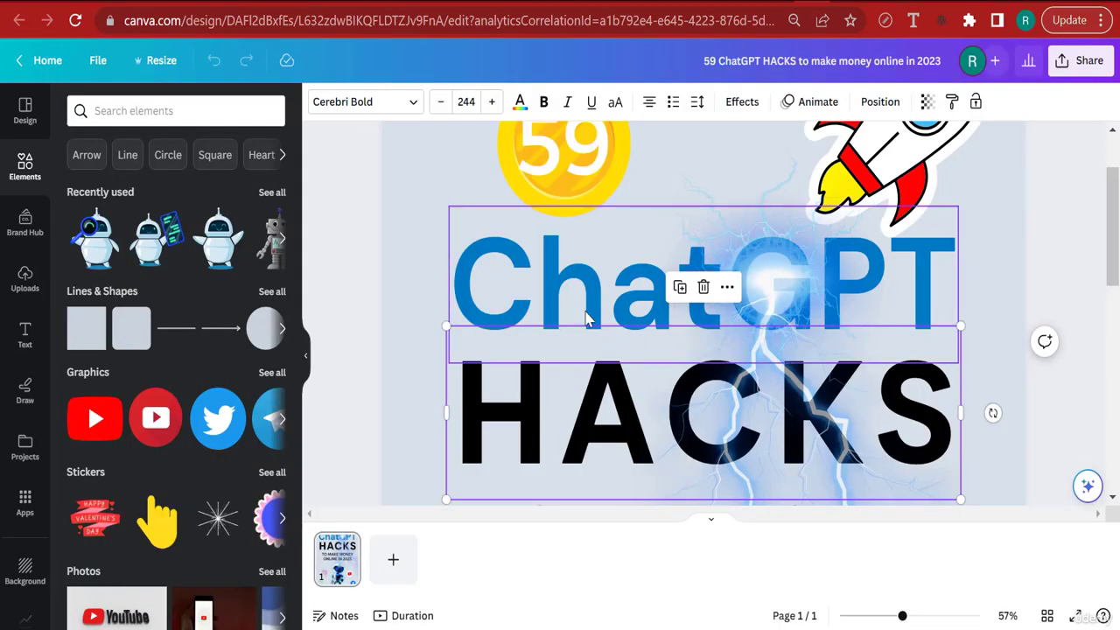
click(587, 320)
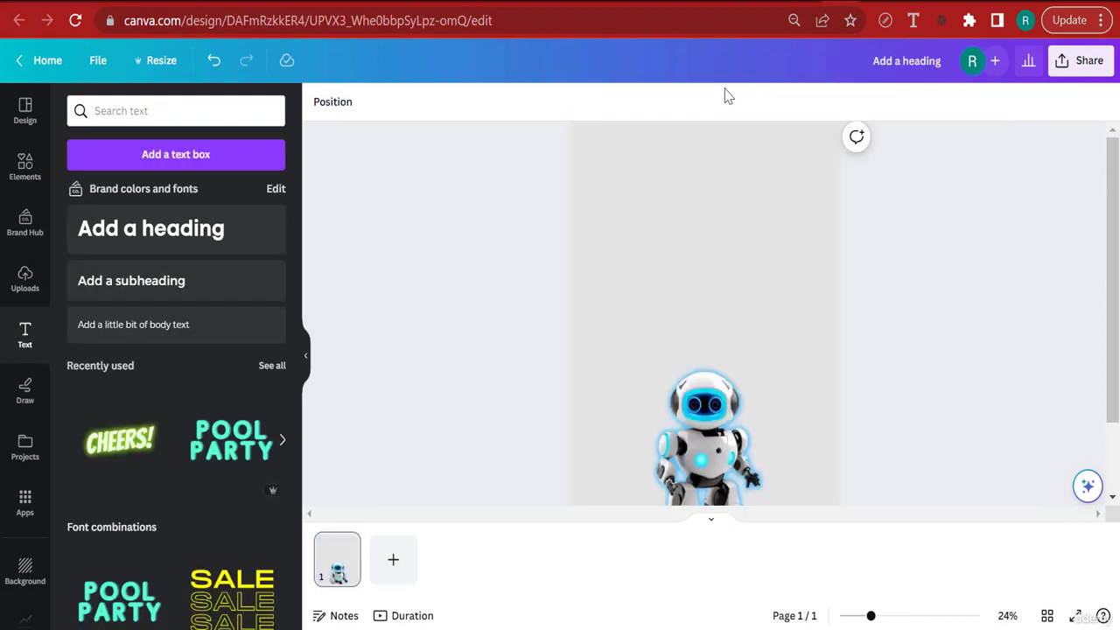
- Add a heading above the robot on the new cover and clear its placeholder text
click(196, 249)
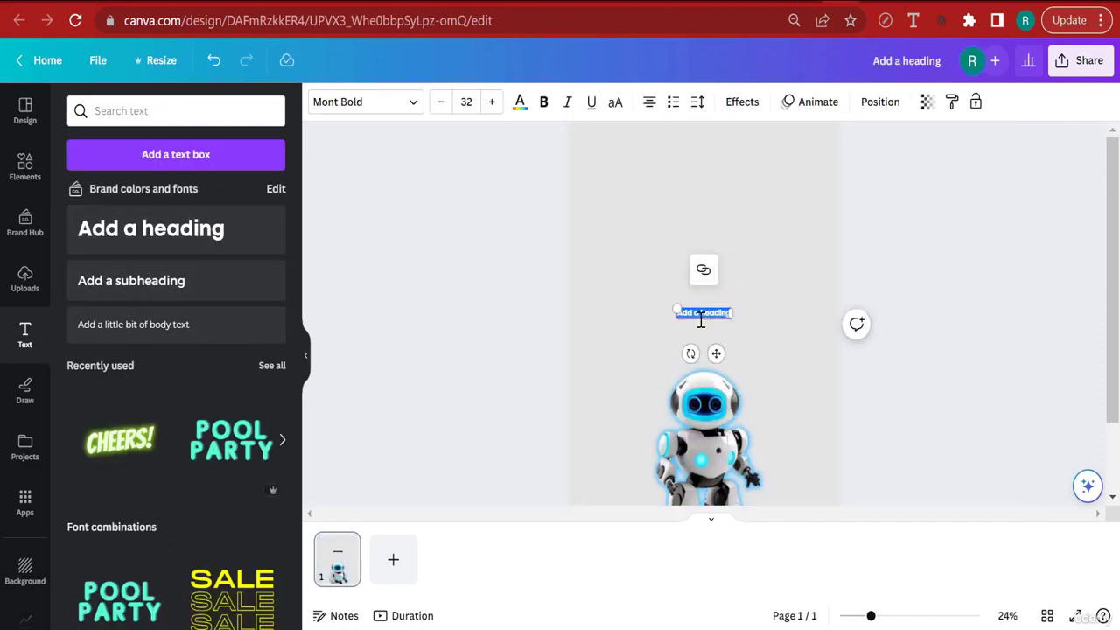
key(BackSpace)
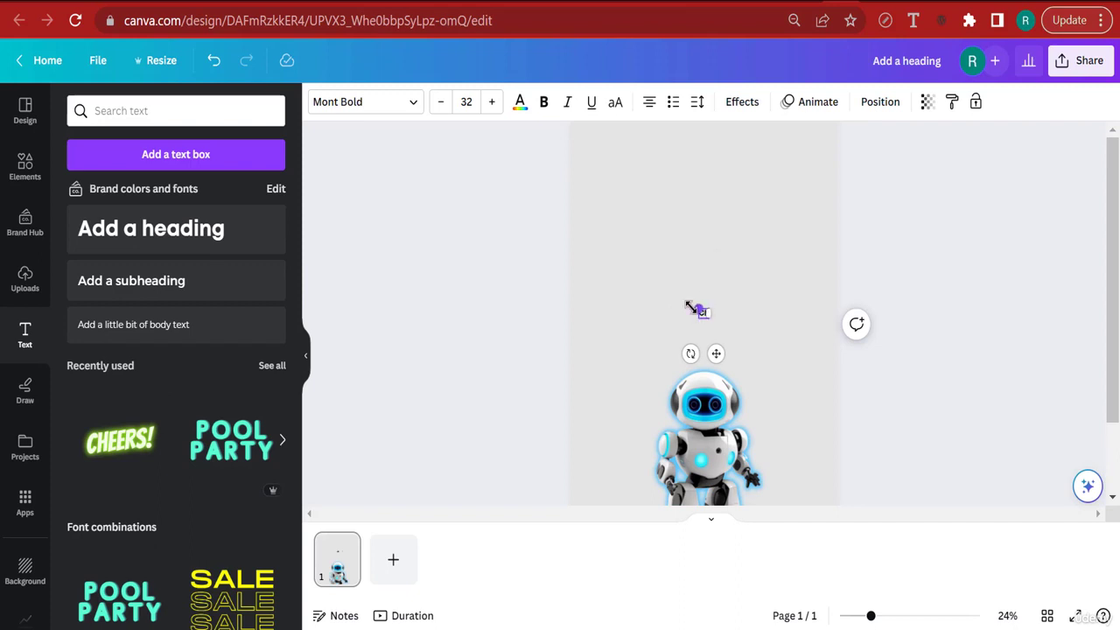
click(700, 309)
click(697, 309)
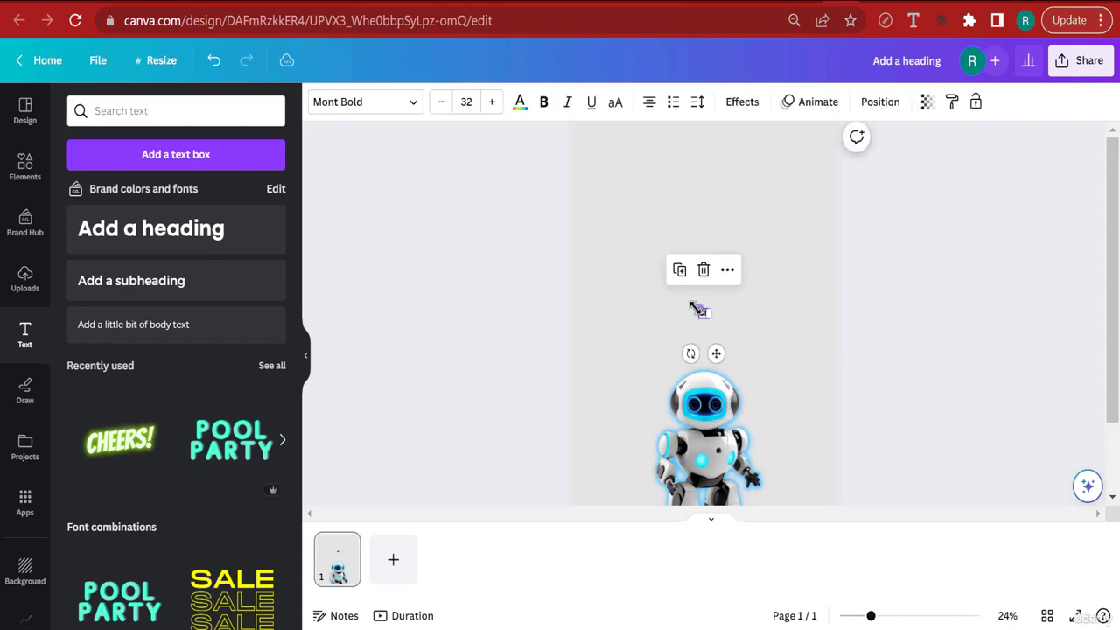
- Enlarge the small text above the robot to about size 214, complete it as "ChatGPT" and widen its box to fit one line
drag(697, 310, 639, 260)
click(693, 299)
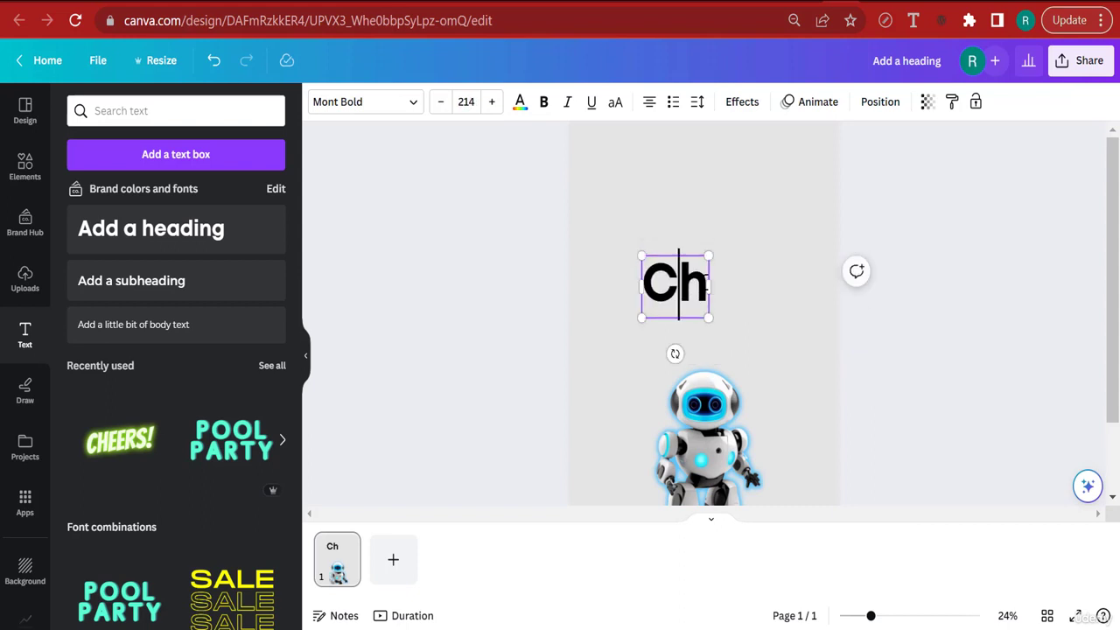
text(at)
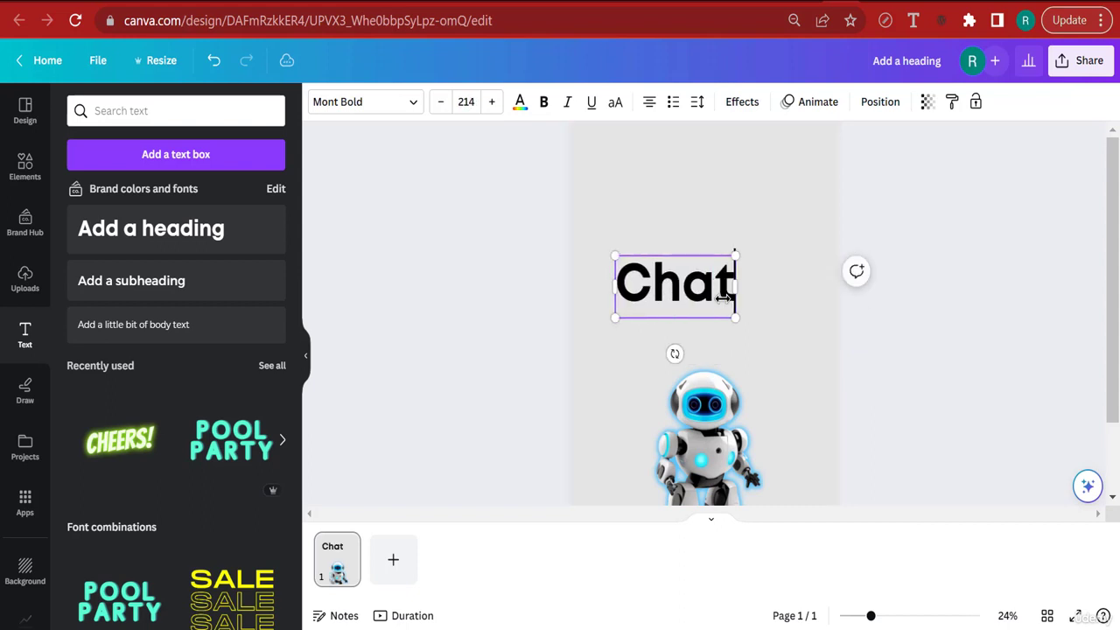
text(GPT)
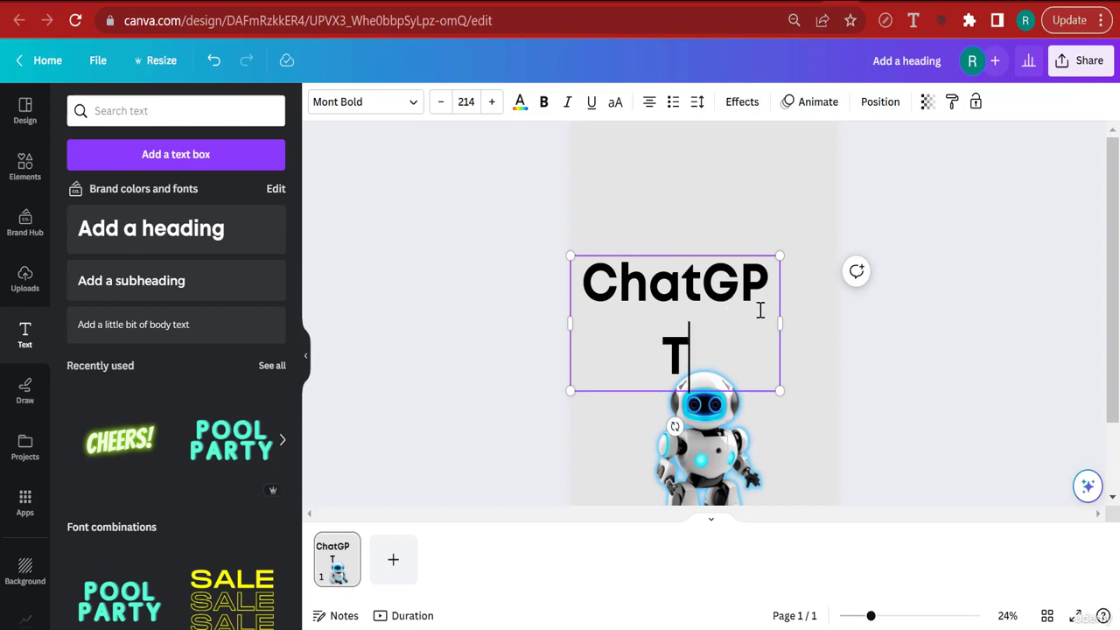
drag(784, 322, 798, 315)
click(751, 301)
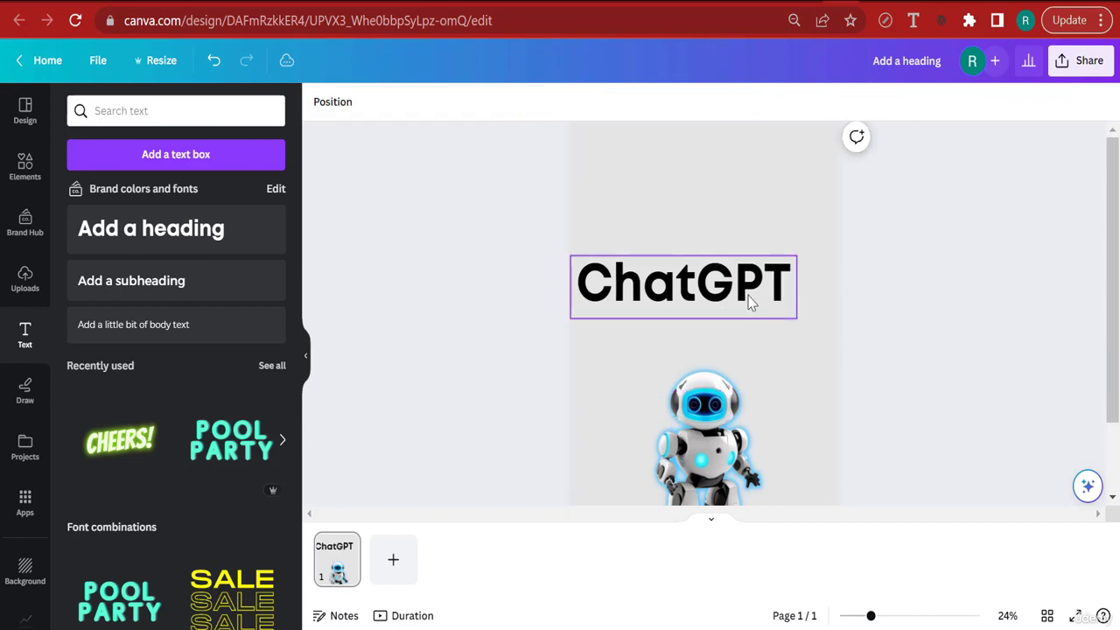
- Set the ChatGPT heading in bold DM Sans
click(375, 103)
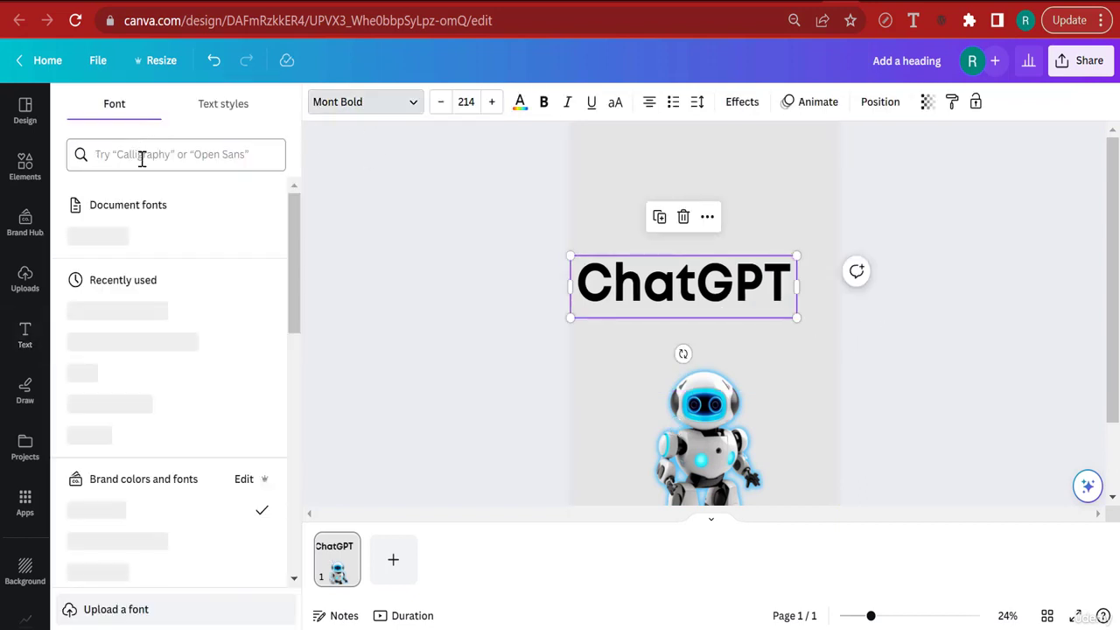
click(142, 155)
text(dm)
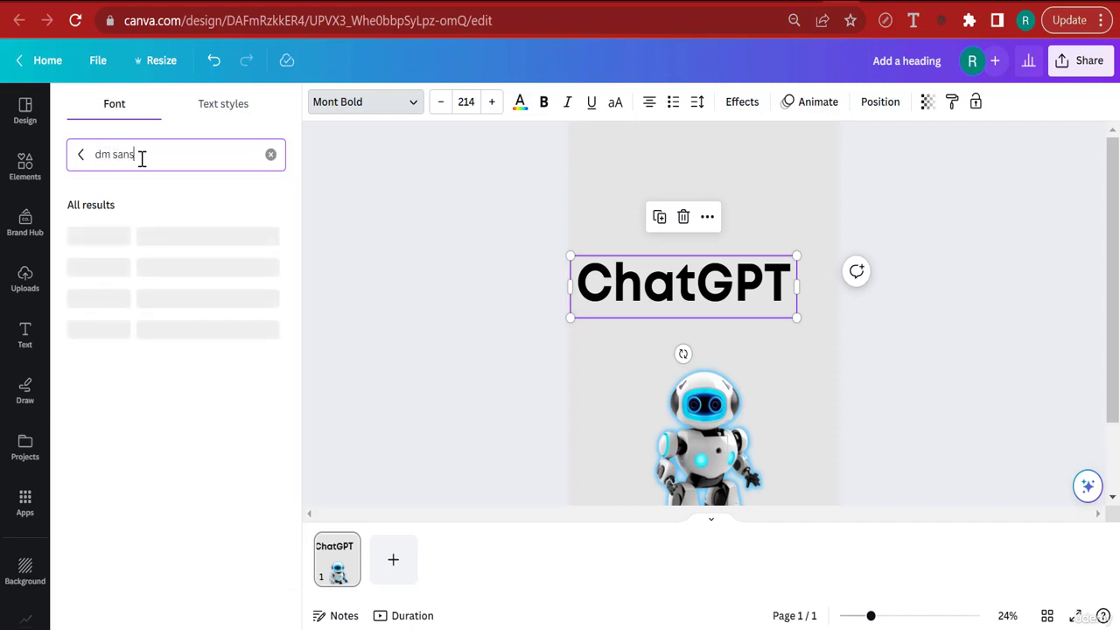
text( sans)
click(124, 310)
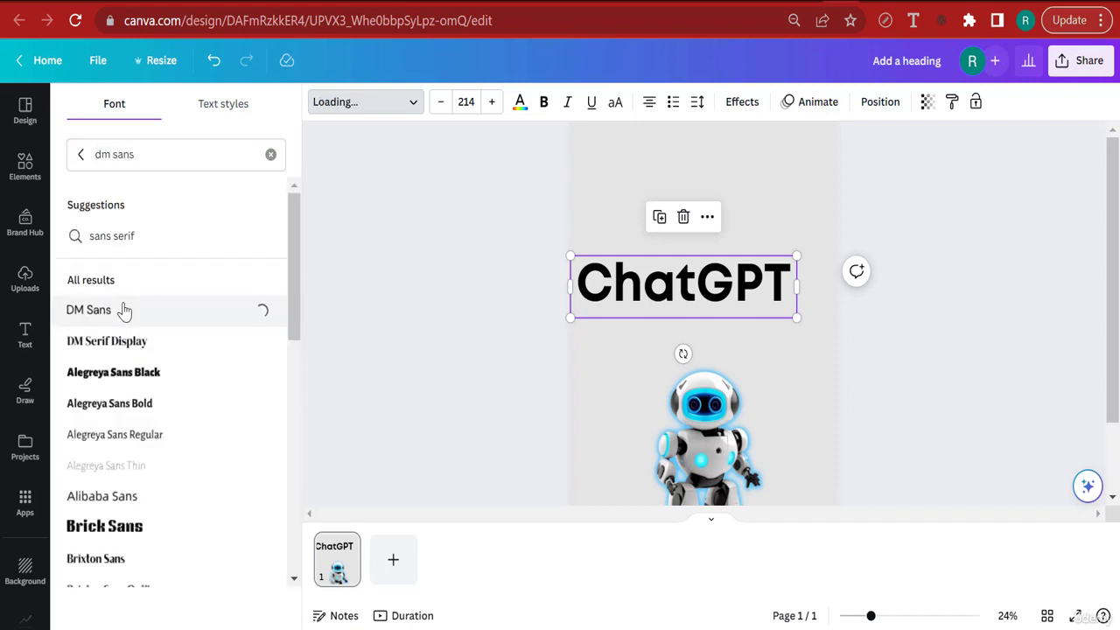
click(543, 103)
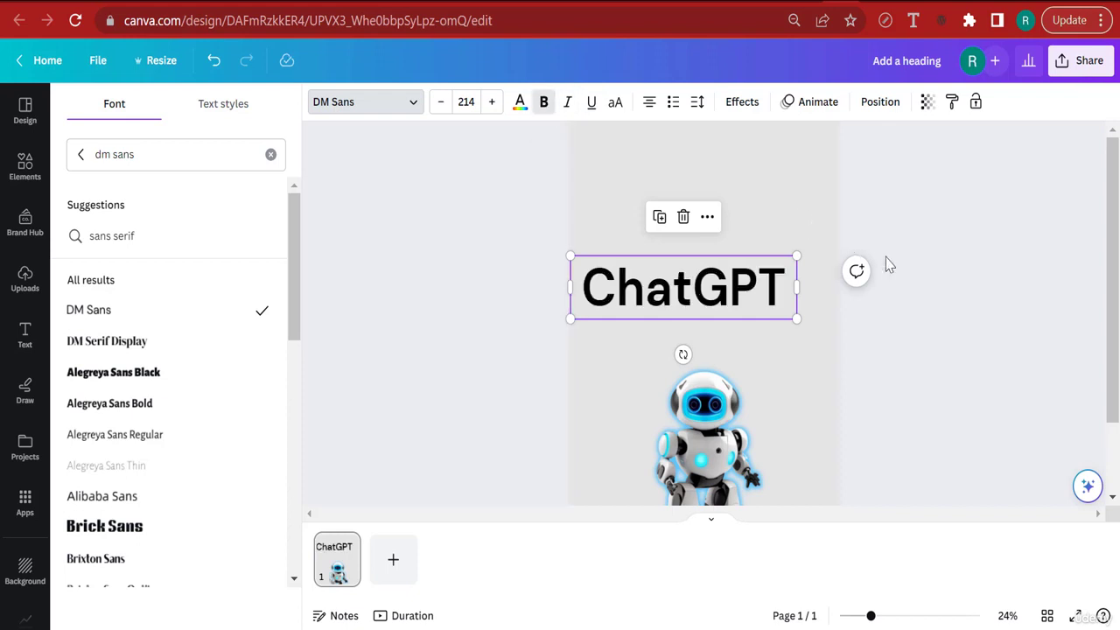
- Set the ChatGPT heading's font size to 220 and move it up into the upper part of the page
click(459, 101)
text(220)
key(Return)
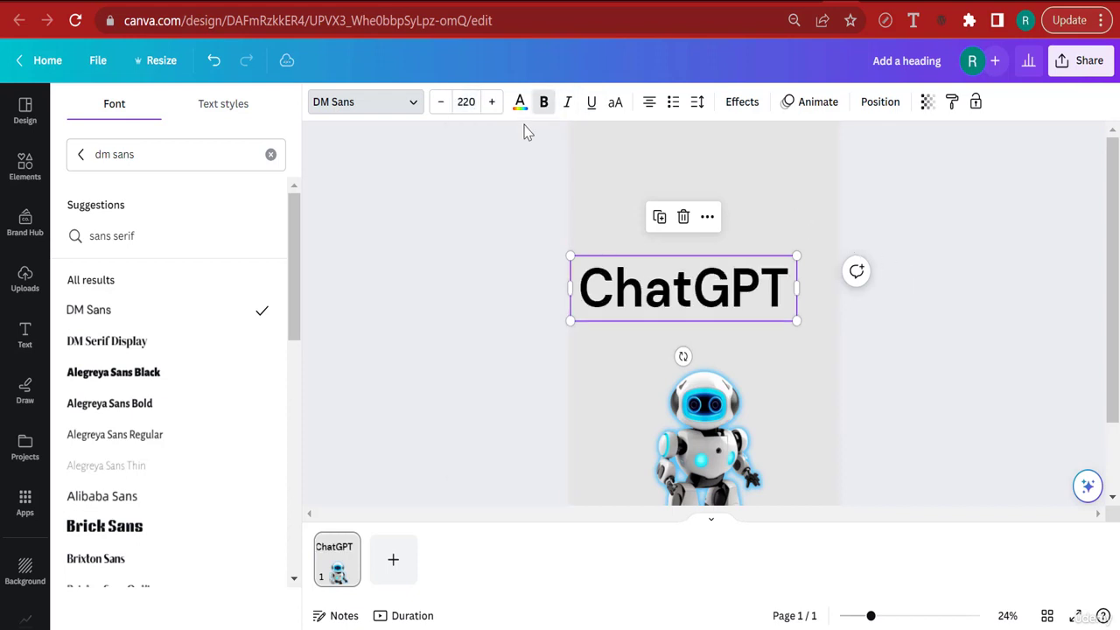
click(869, 369)
drag(742, 301, 757, 219)
- Try the light blue and red brand colors on the ChatGPT heading, and return it to black
click(520, 101)
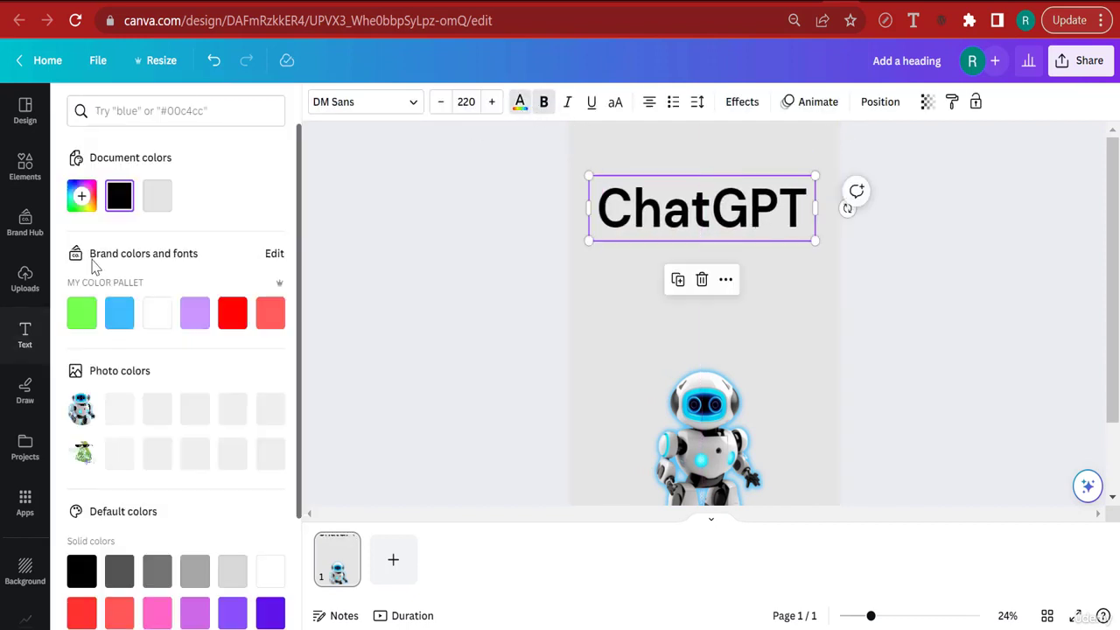
click(119, 317)
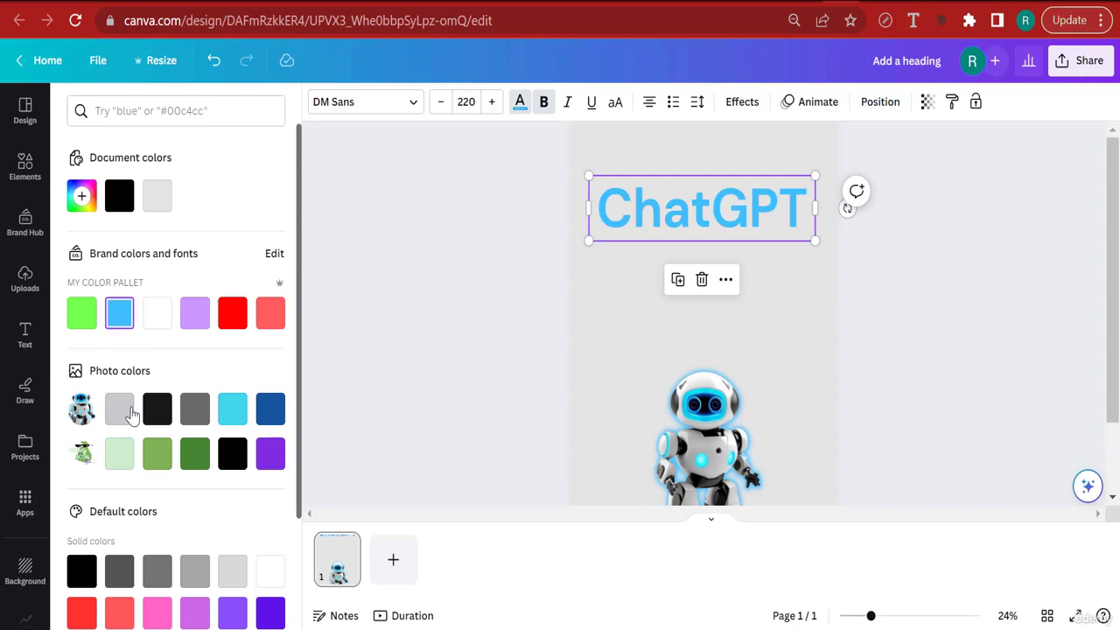
click(231, 455)
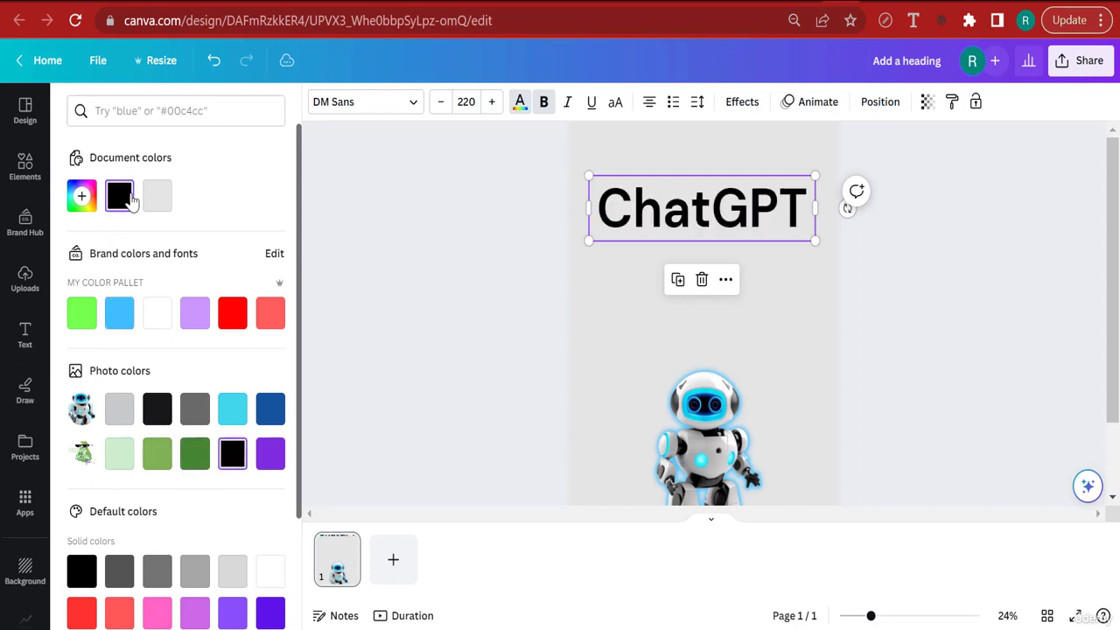
click(233, 314)
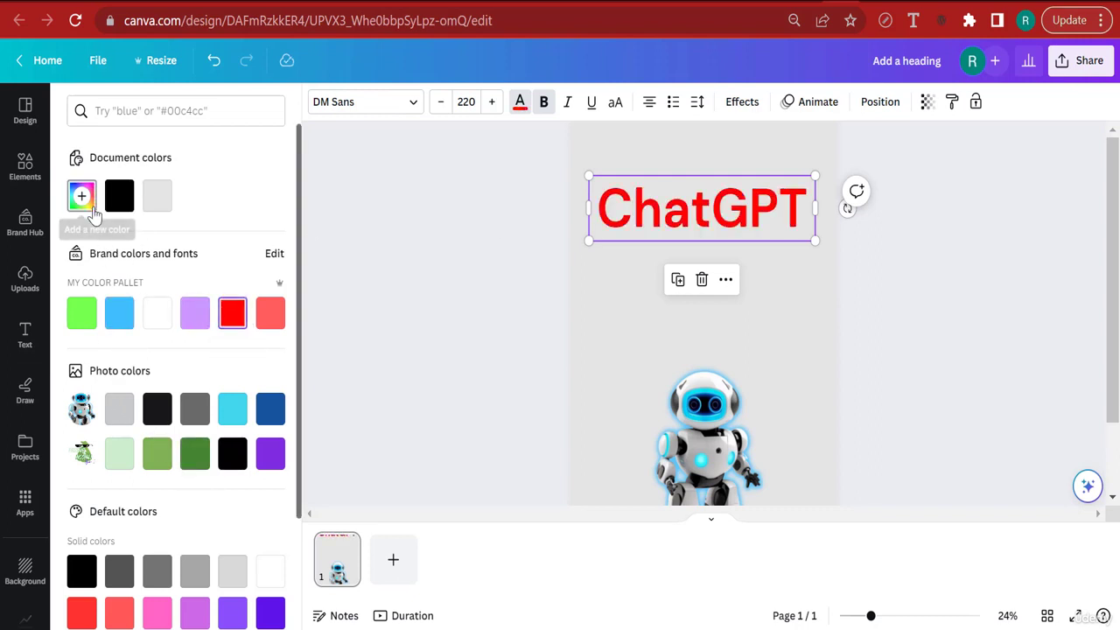
click(119, 196)
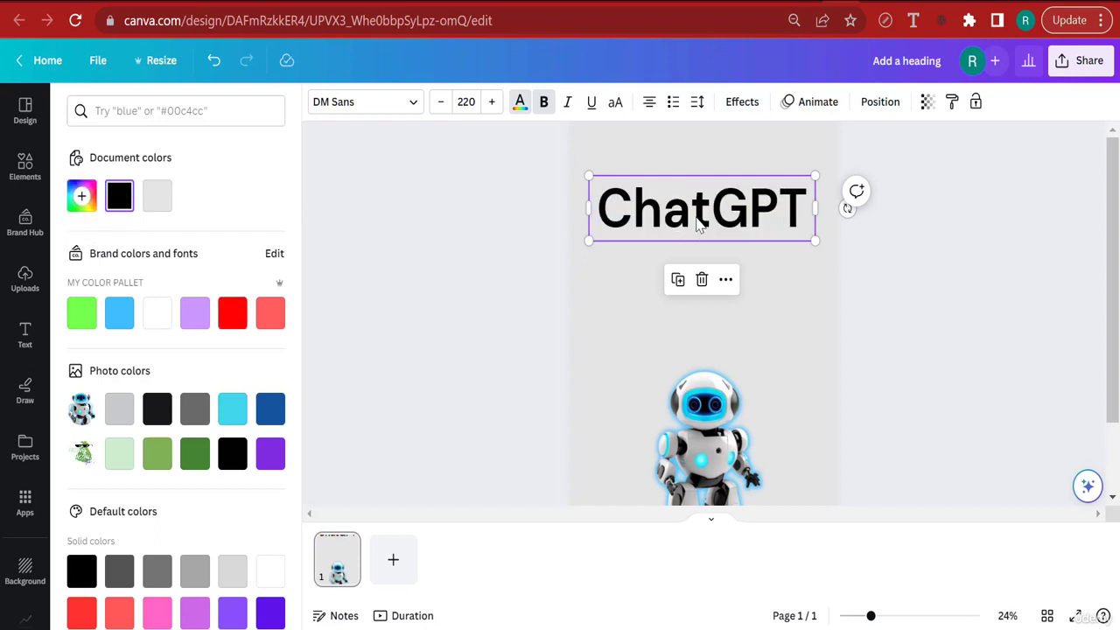
- Center the ChatGPT heading slightly lower on the page and check the full book title in the Google Docs manuscript
mouse_move(697, 223)
mouse_down()
mouse_move(701, 248)
mouse_move(697, 228)
mouse_up()
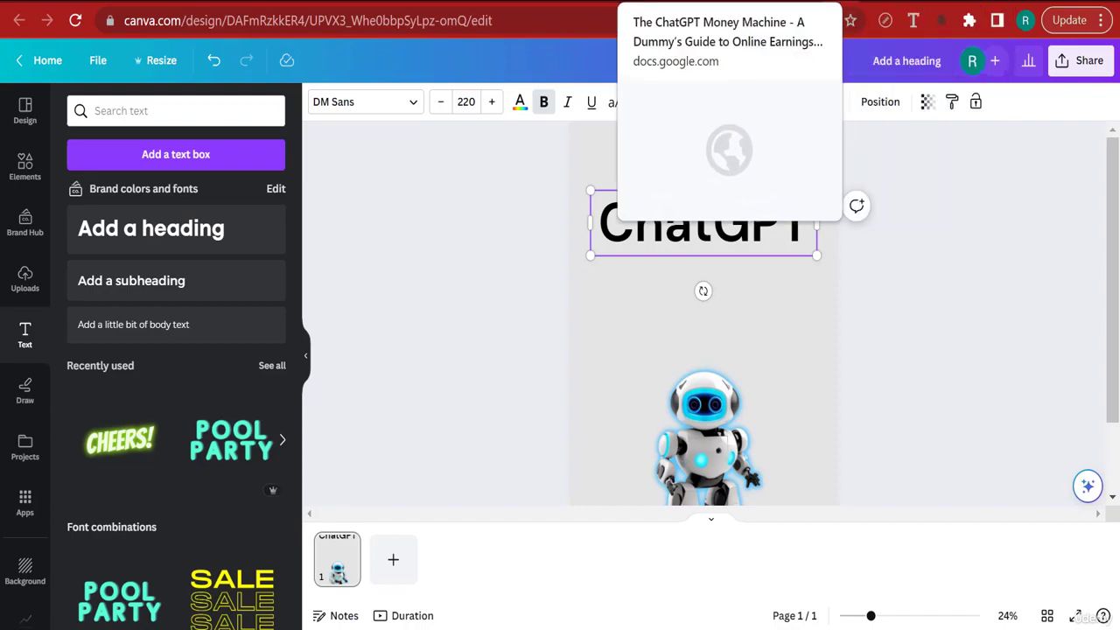
click(638, 1)
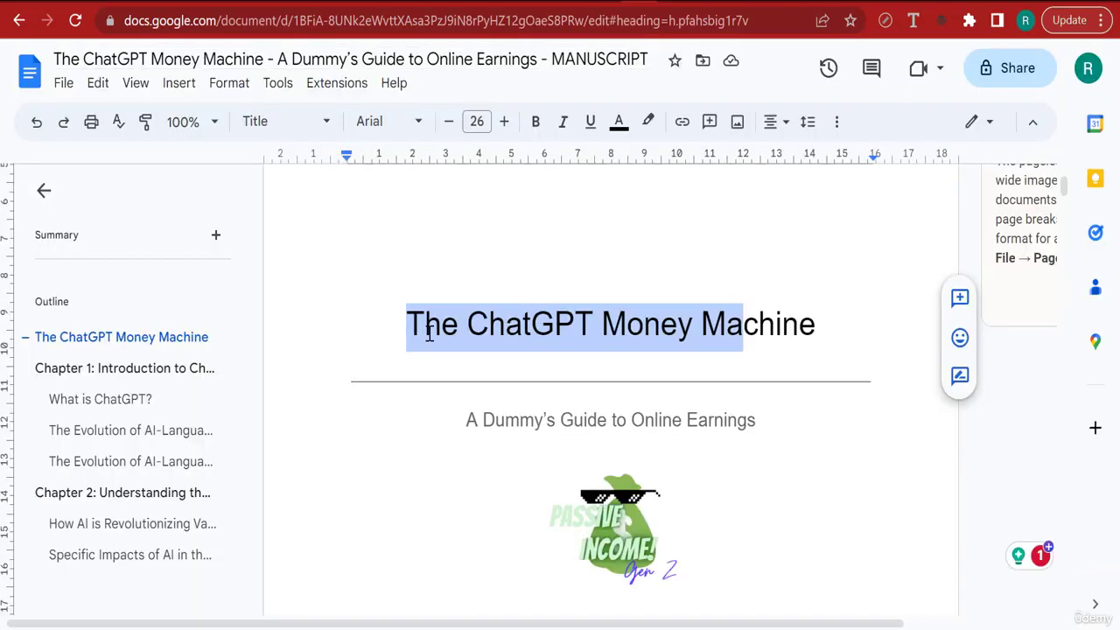
click(825, 2)
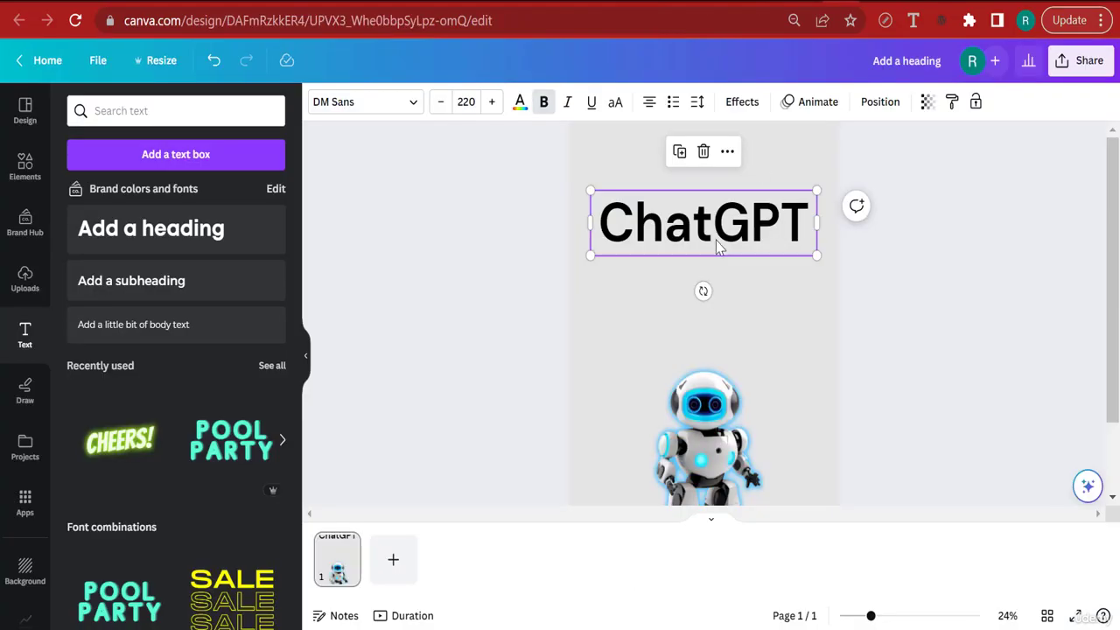
- Duplicate the ChatGPT heading, place the copy above the original and replace its text with "The"
click(681, 153)
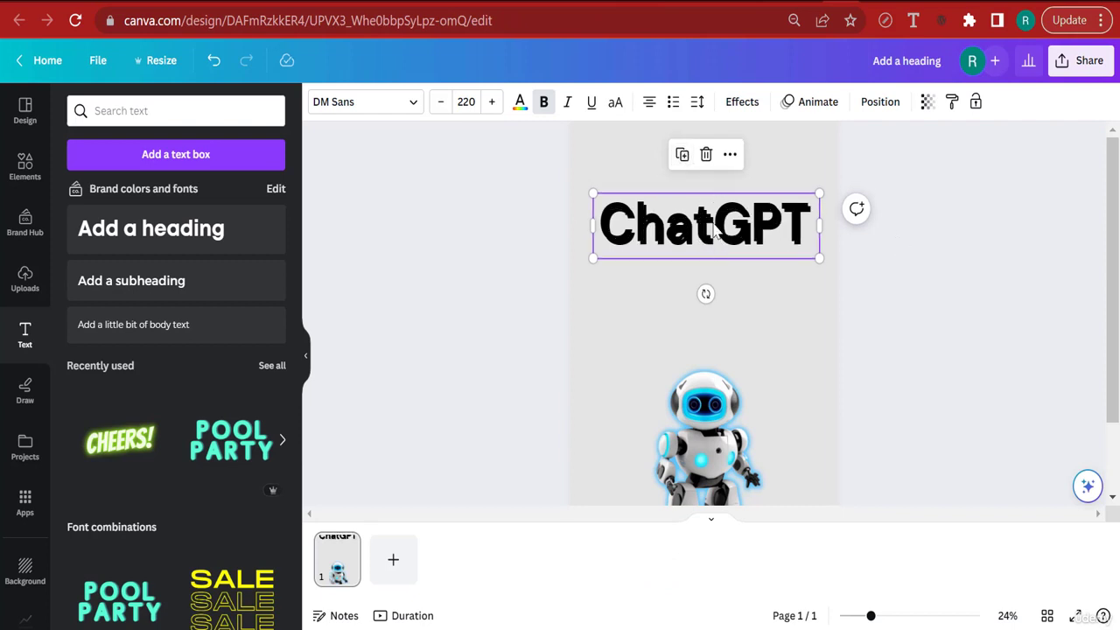
drag(705, 226, 688, 172)
double_click(688, 171)
text(The)
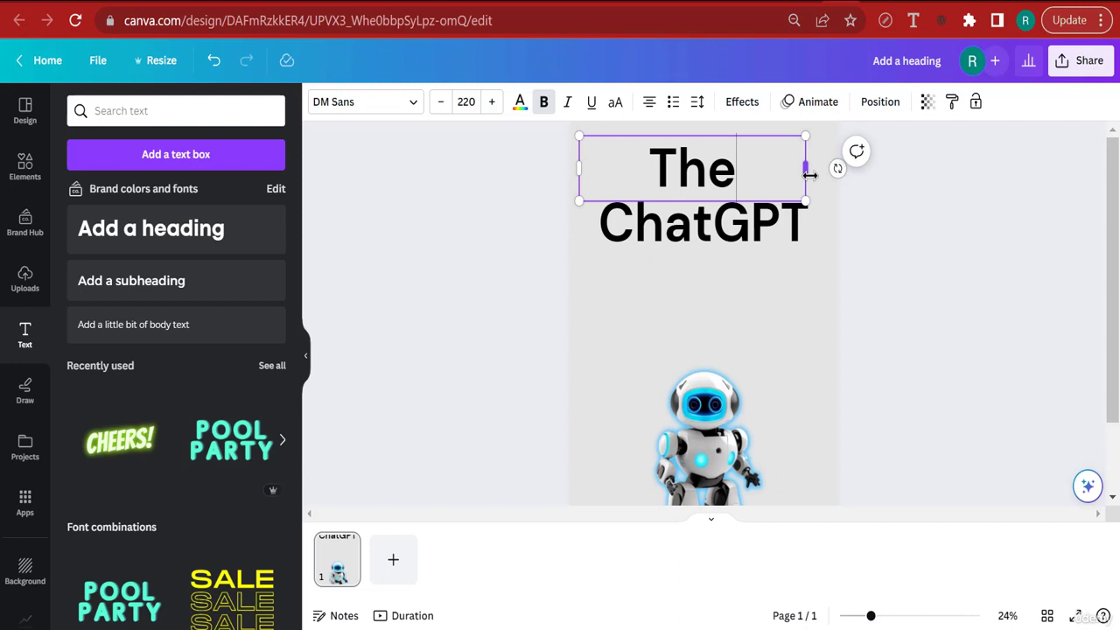
- Narrow the text box of "The" and reduce its font size to 150, scaling it down further to about 123
drag(805, 168, 691, 168)
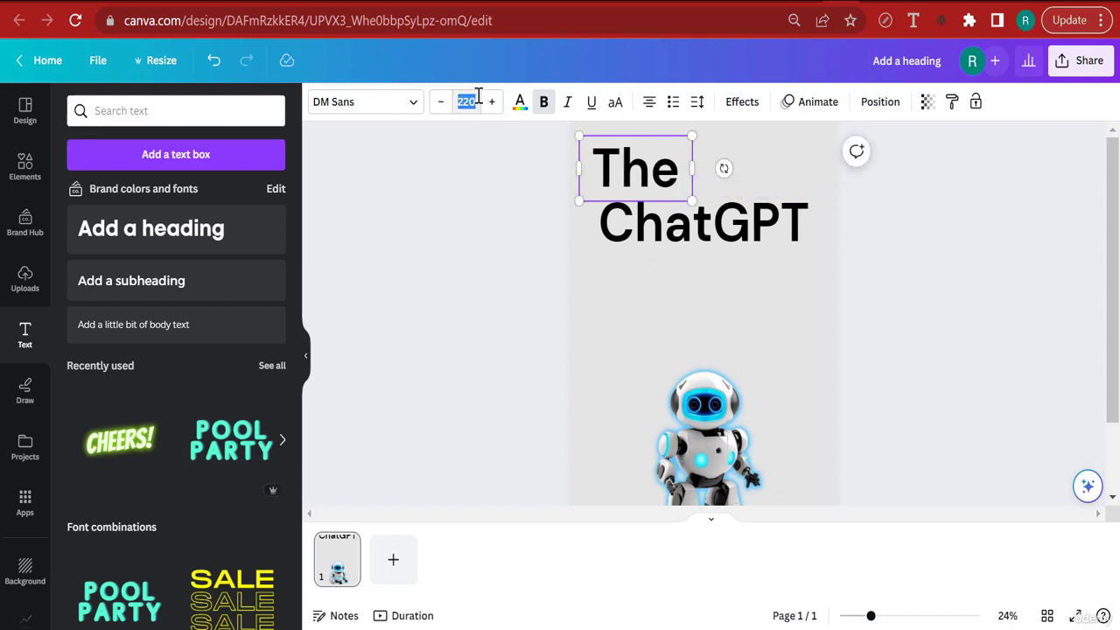
click(477, 95)
text(150)
key(Return)
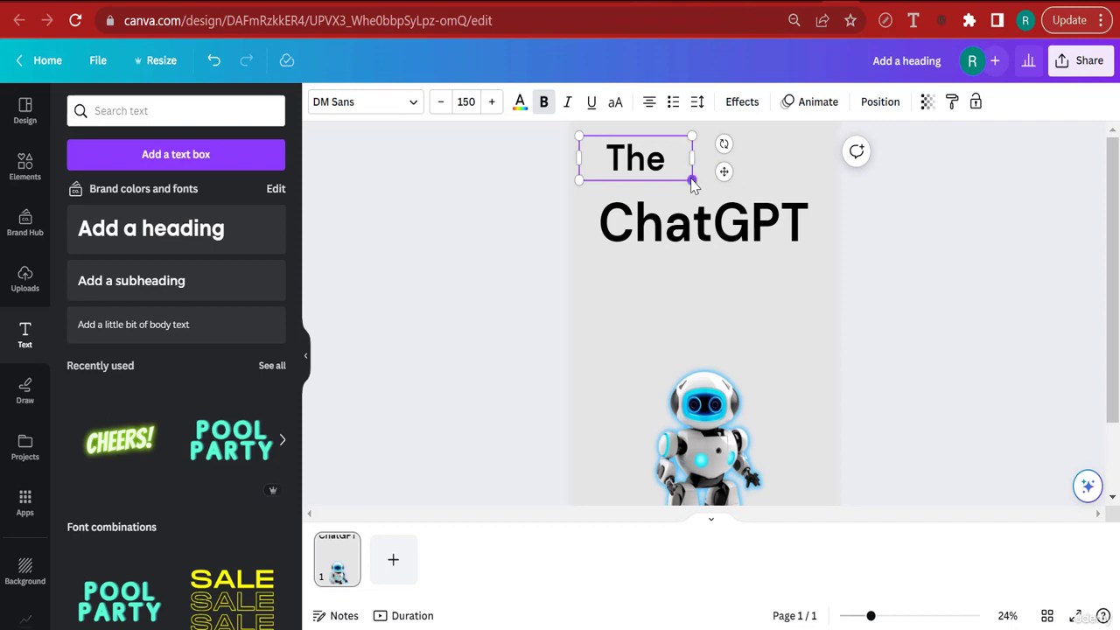
drag(692, 178, 669, 172)
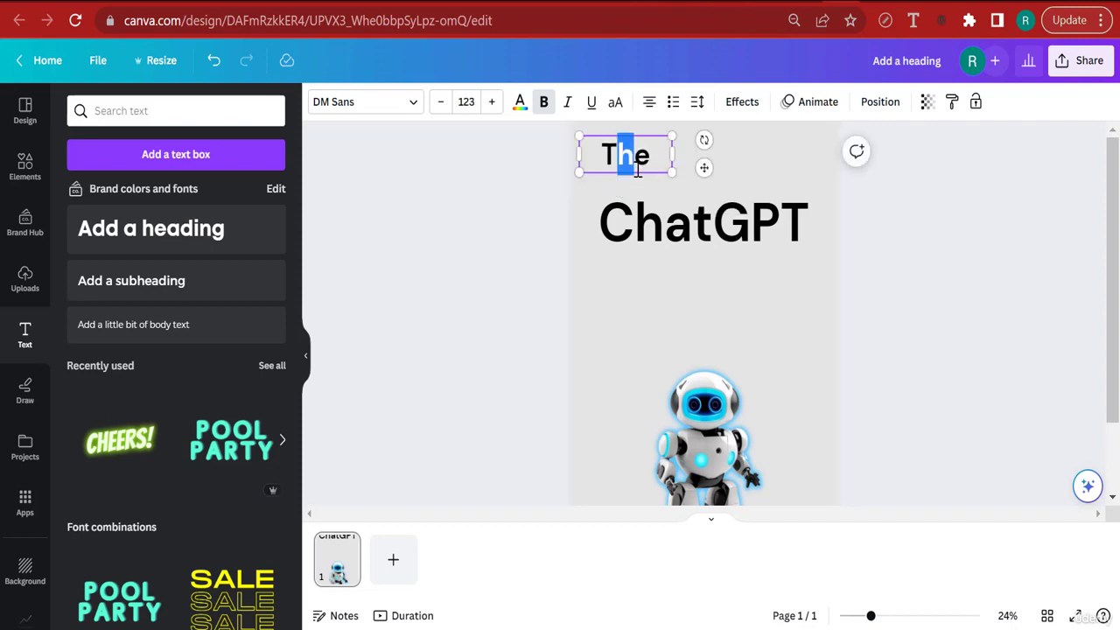
- Tighten the box around "The" and position the word just above the beginning of the ChatGPT heading
click(650, 190)
click(668, 158)
drag(671, 155, 651, 168)
click(672, 167)
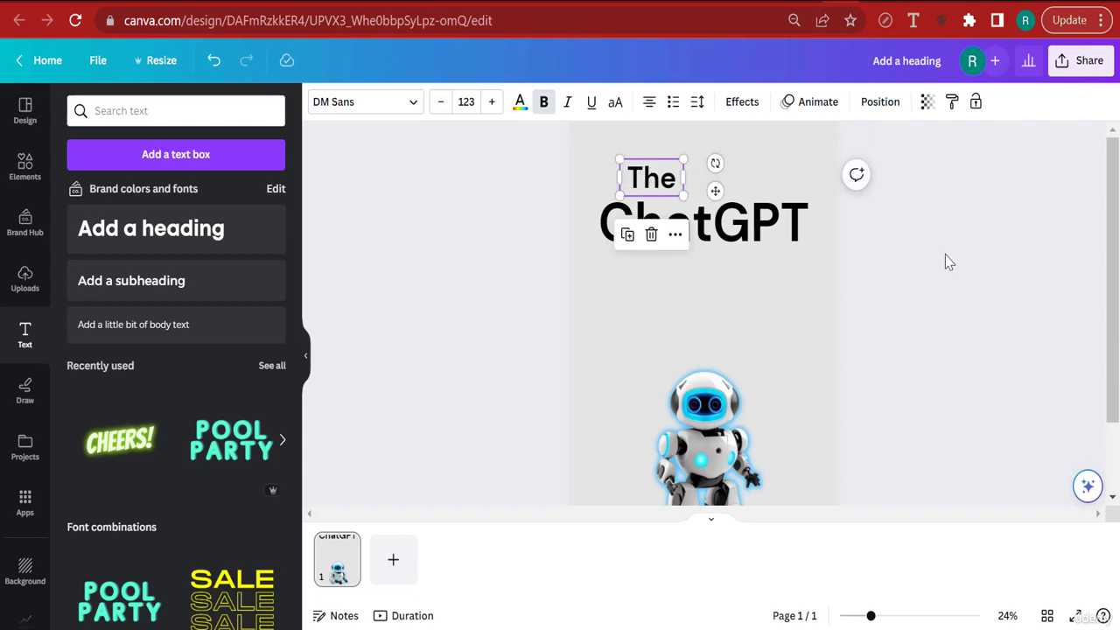
click(950, 263)
- Recolor "The" to a custom dark navy based on the robot photo's blue, trying the light and dark green swatches along the way
click(655, 186)
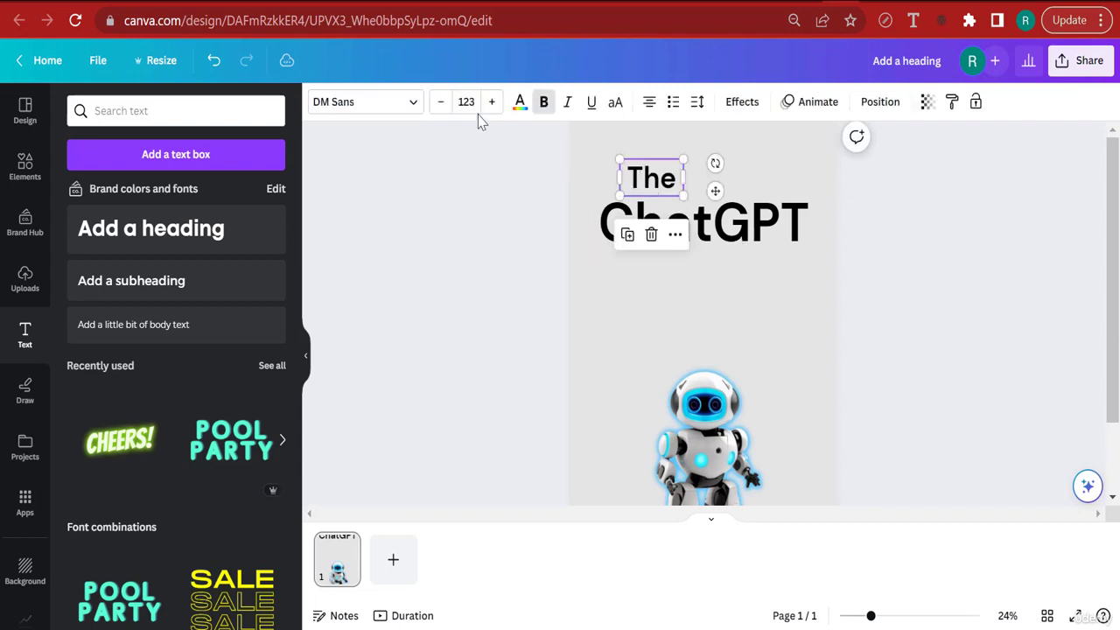
click(520, 103)
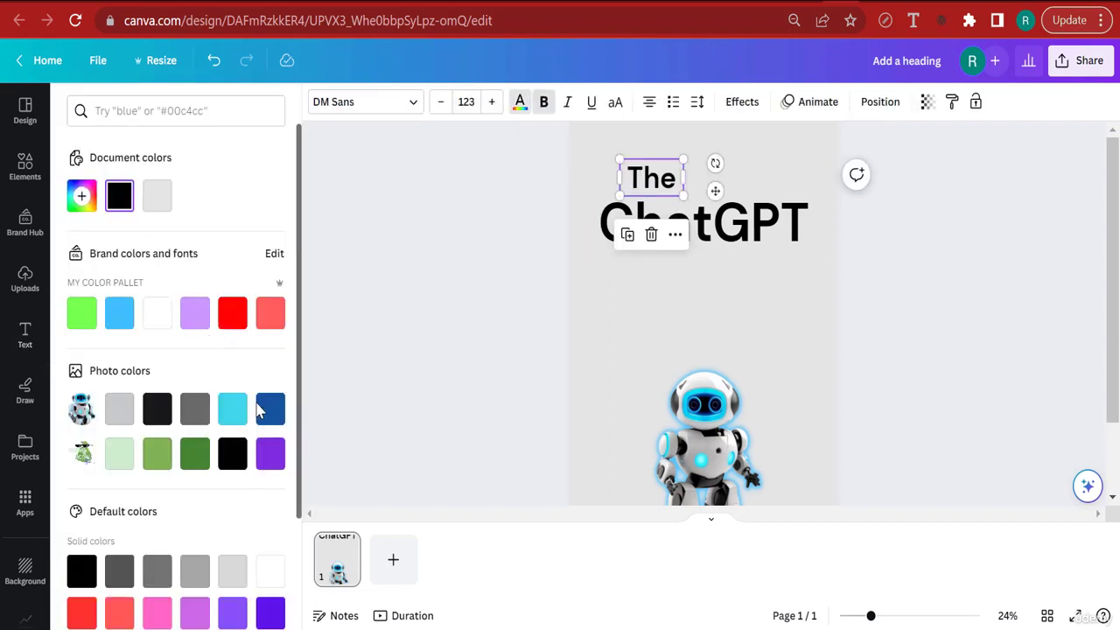
click(263, 409)
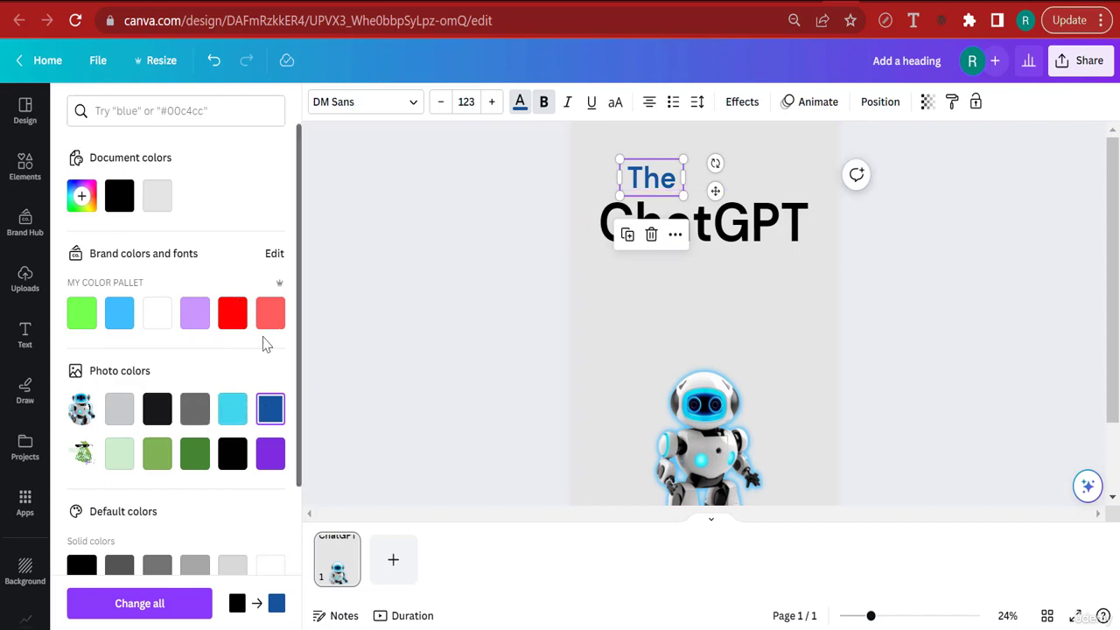
click(76, 320)
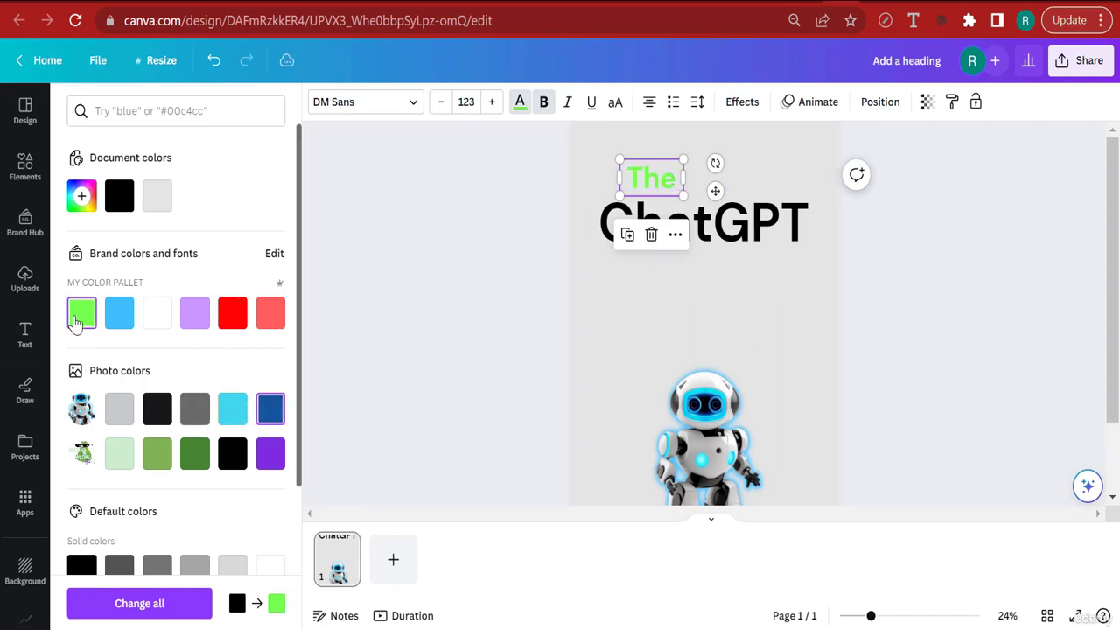
click(194, 453)
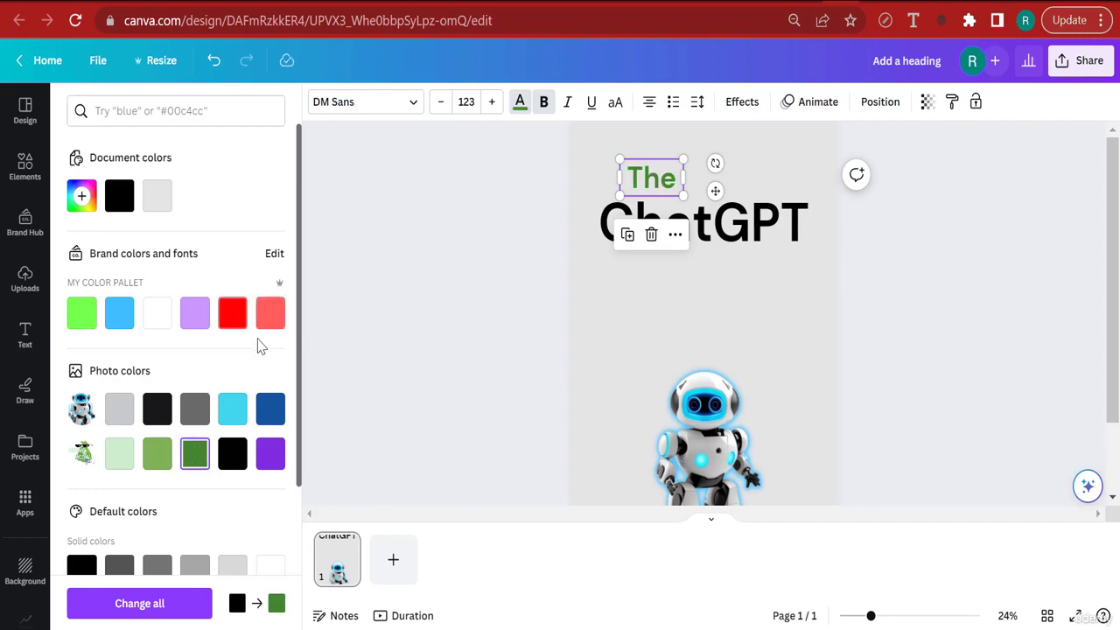
click(270, 409)
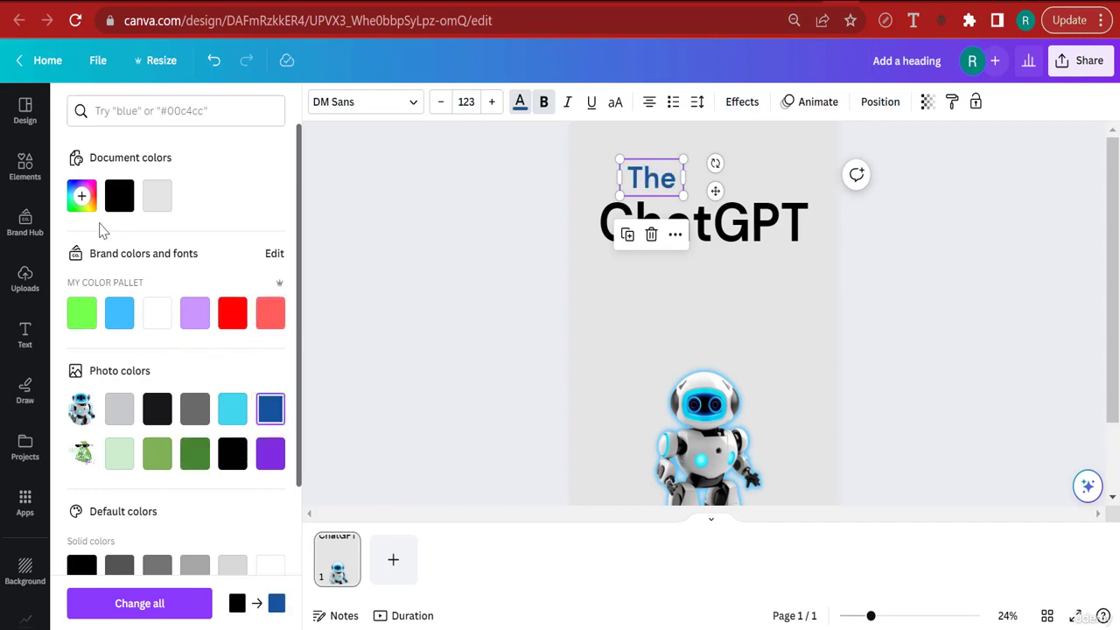
click(82, 195)
drag(251, 295, 285, 296)
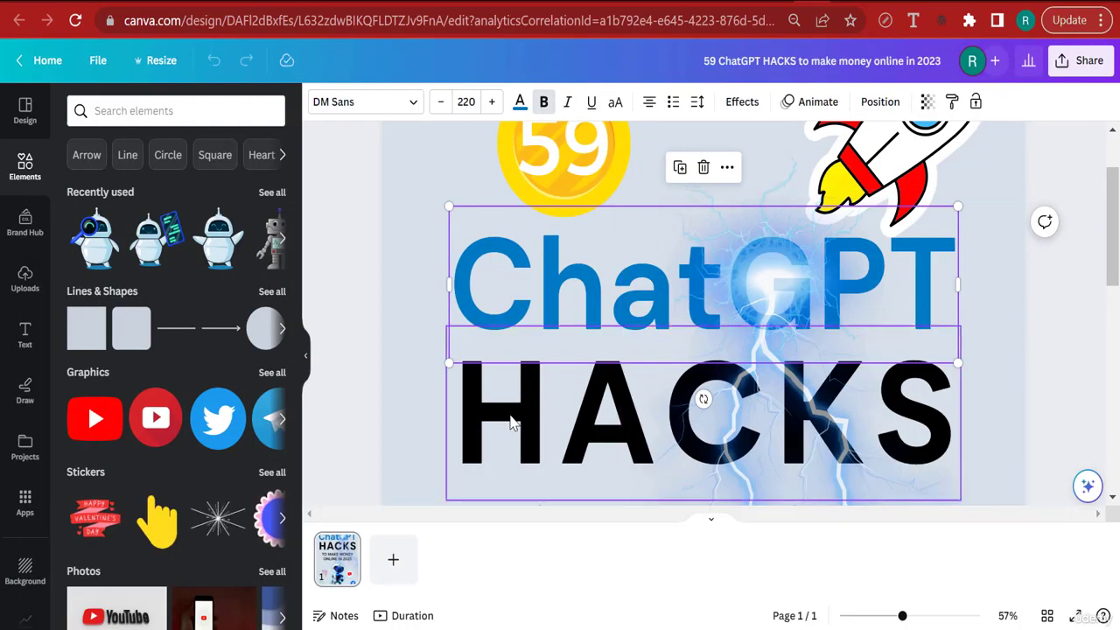
- Check the HACKS lettering in the "59 ChatGPT HACKS" design and change the font of "The" to Cerebri Bold
click(697, 372)
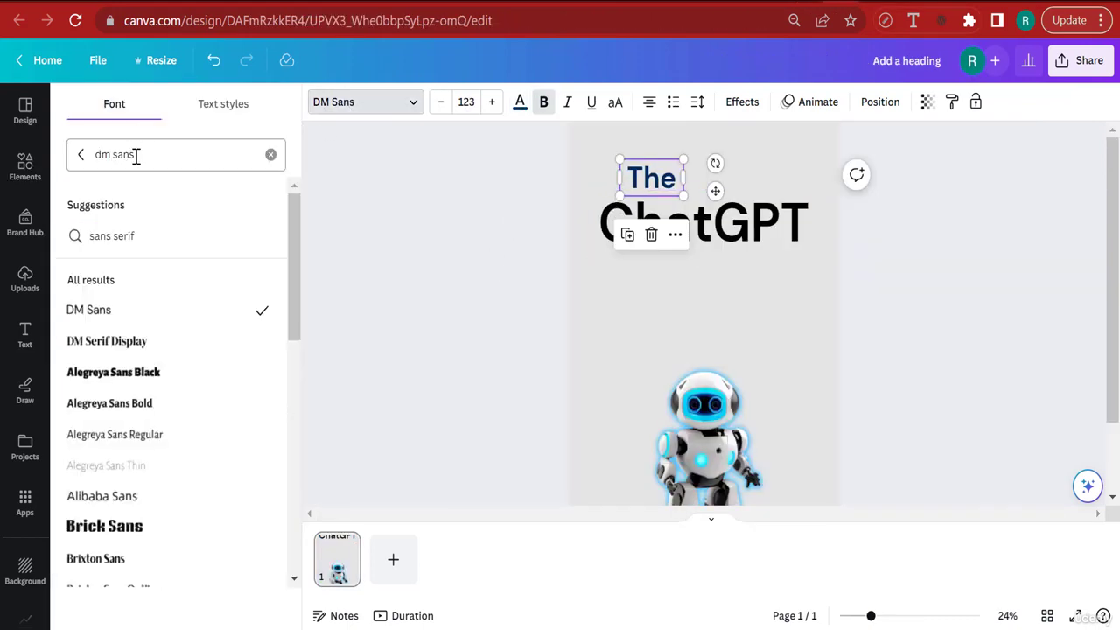
triple_click(136, 155)
text(cere)
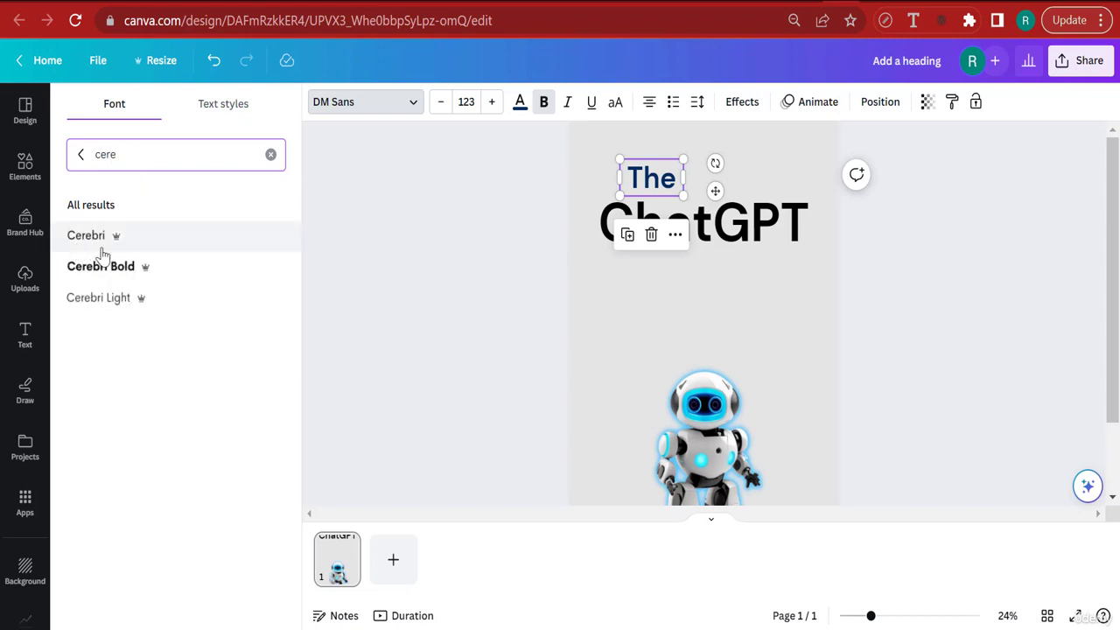
click(118, 273)
click(916, 289)
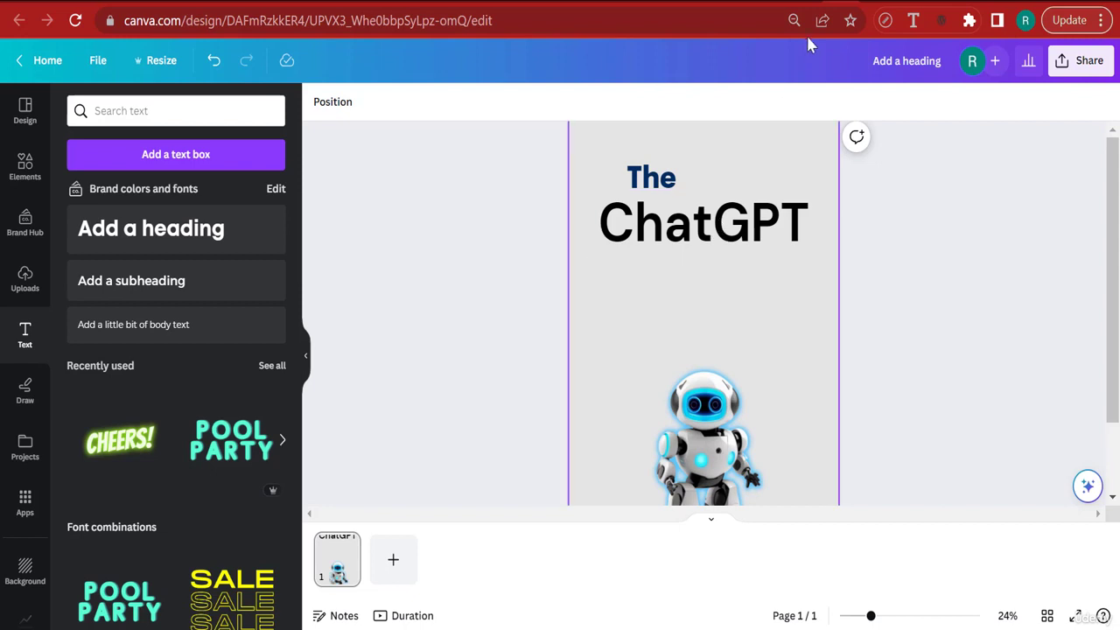
- Duplicate the ChatGPT heading and place the copy directly beneath the original, above the robot
click(735, 241)
click(680, 150)
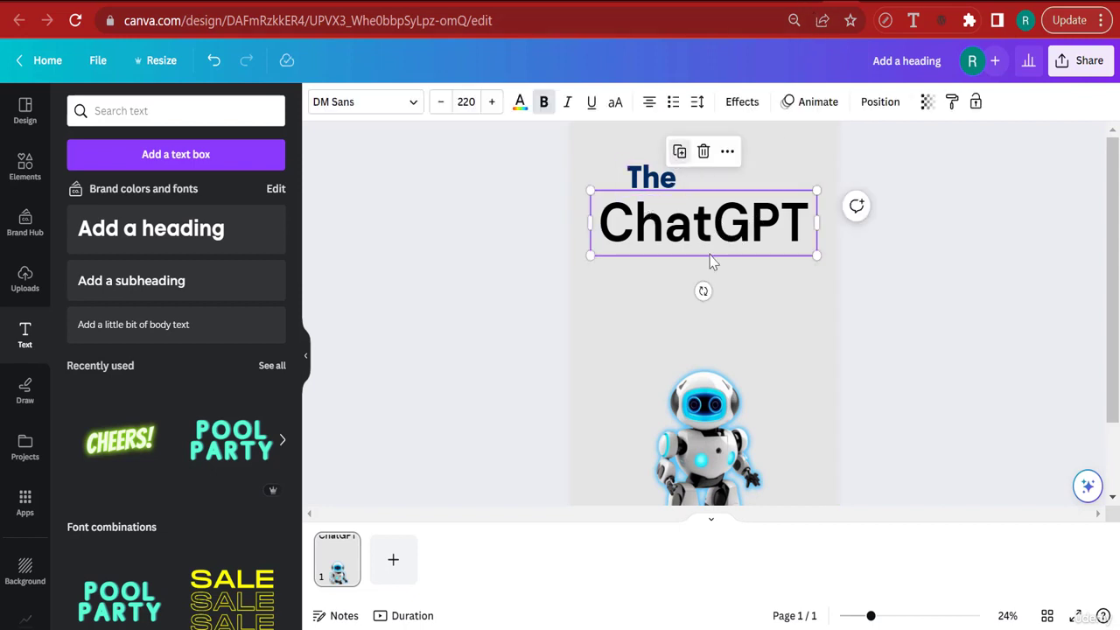
drag(722, 239, 718, 292)
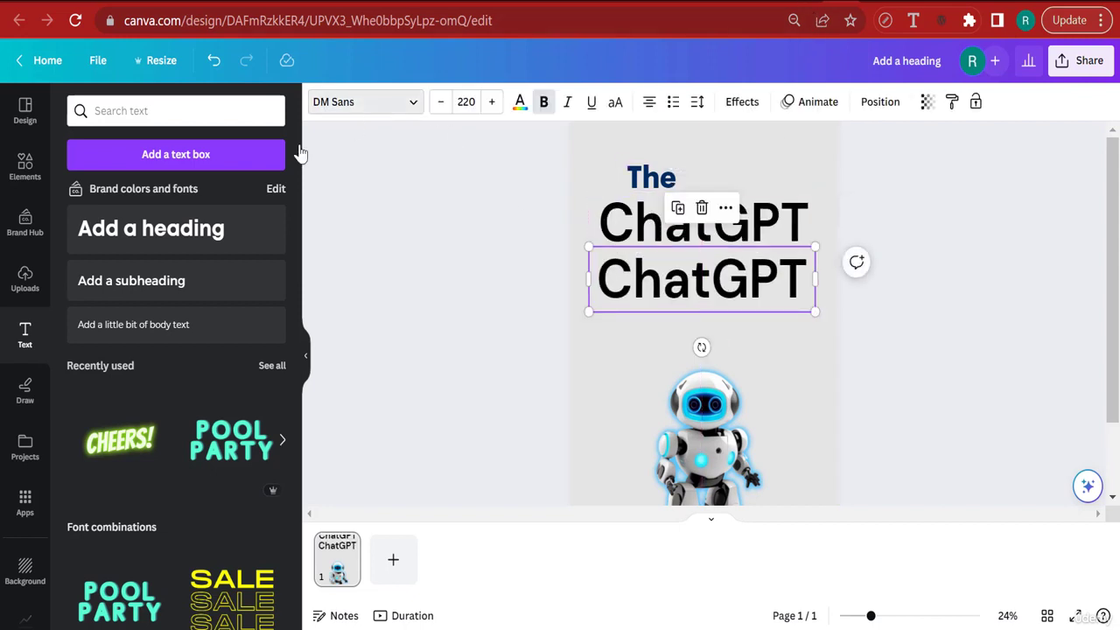
- Change the font of the duplicated ChatGPT heading to Cerebri Bold and turn off its extra bold styling
click(365, 101)
click(101, 266)
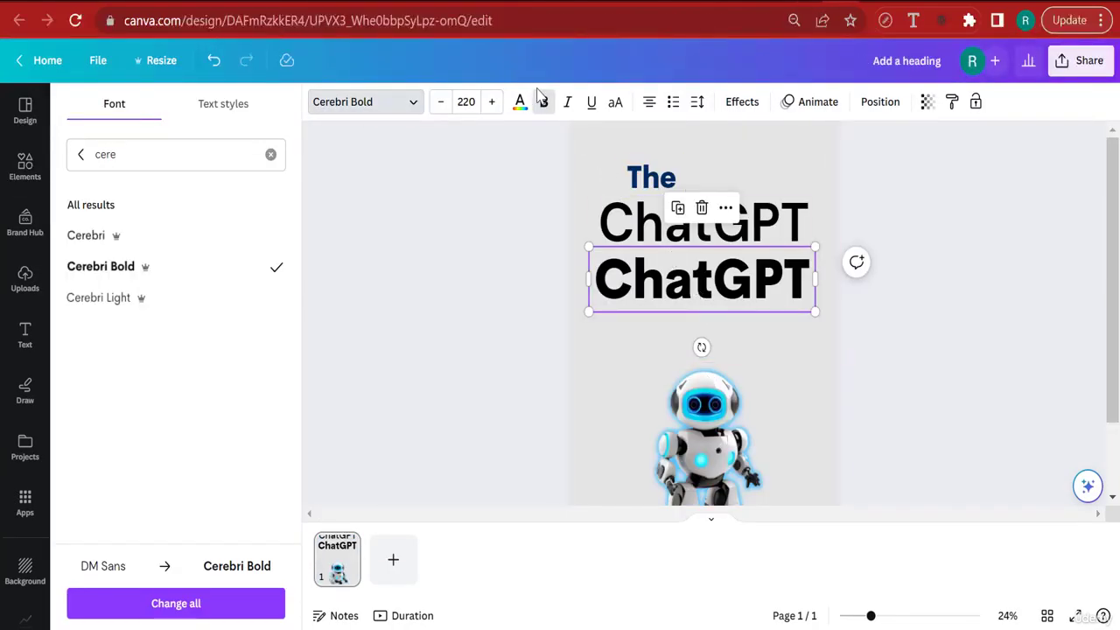
click(543, 102)
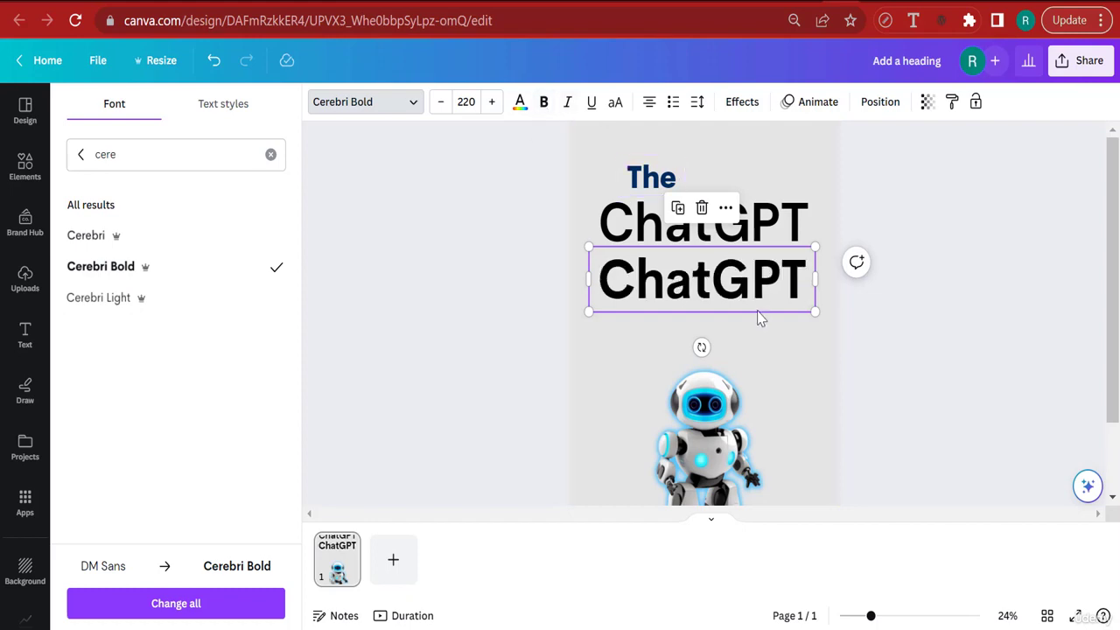
- Check the title in the "59 ChatGPT HACKS" design and replace the duplicated heading's text with MONEY MAKING MACHINE
double_click(742, 267)
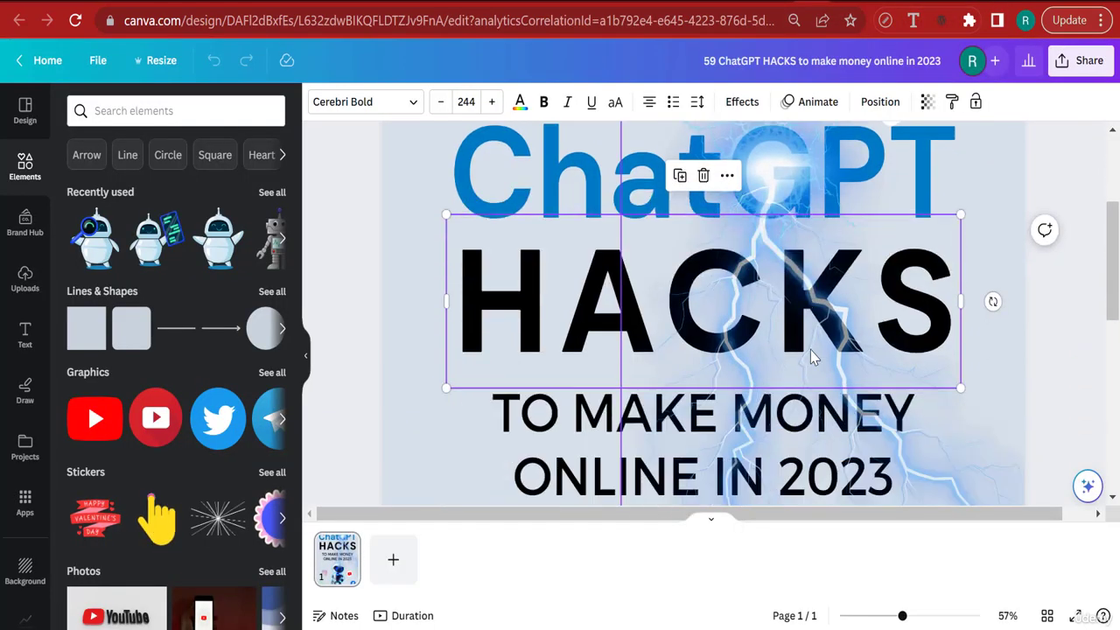
scroll(814, 345, down, 3)
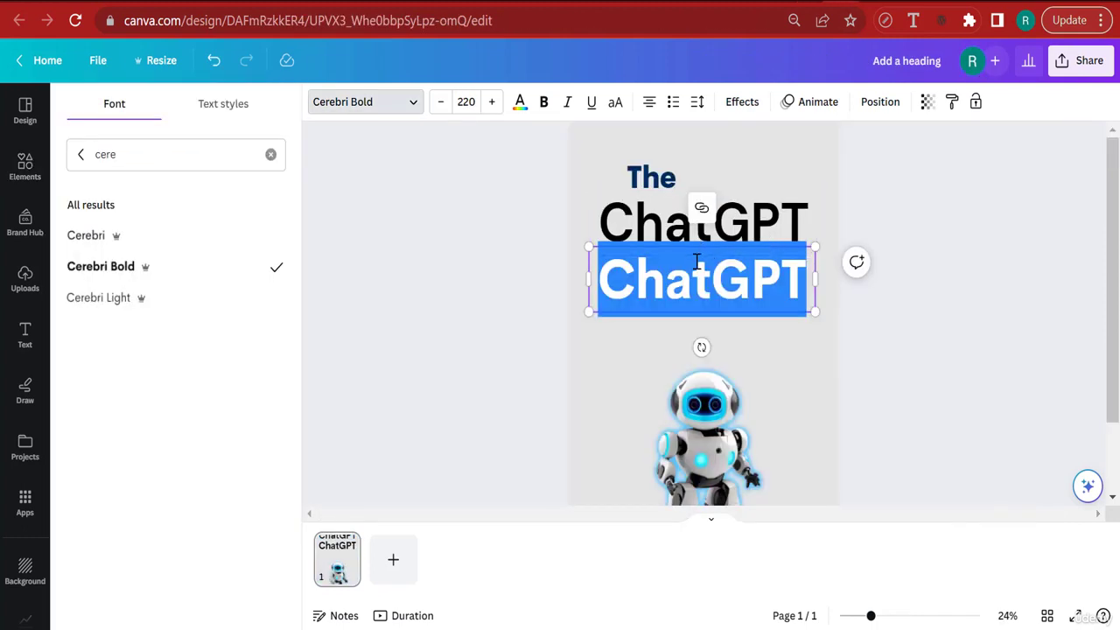
text(MON?)
key(BackSpace)
key(BackSpace)
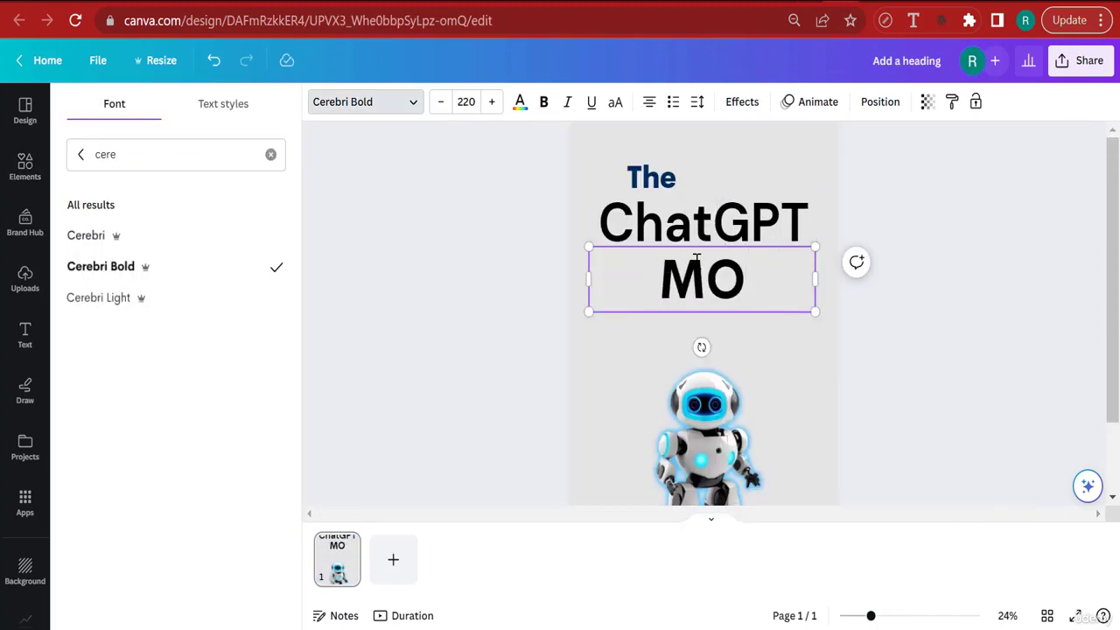
text(NEY )
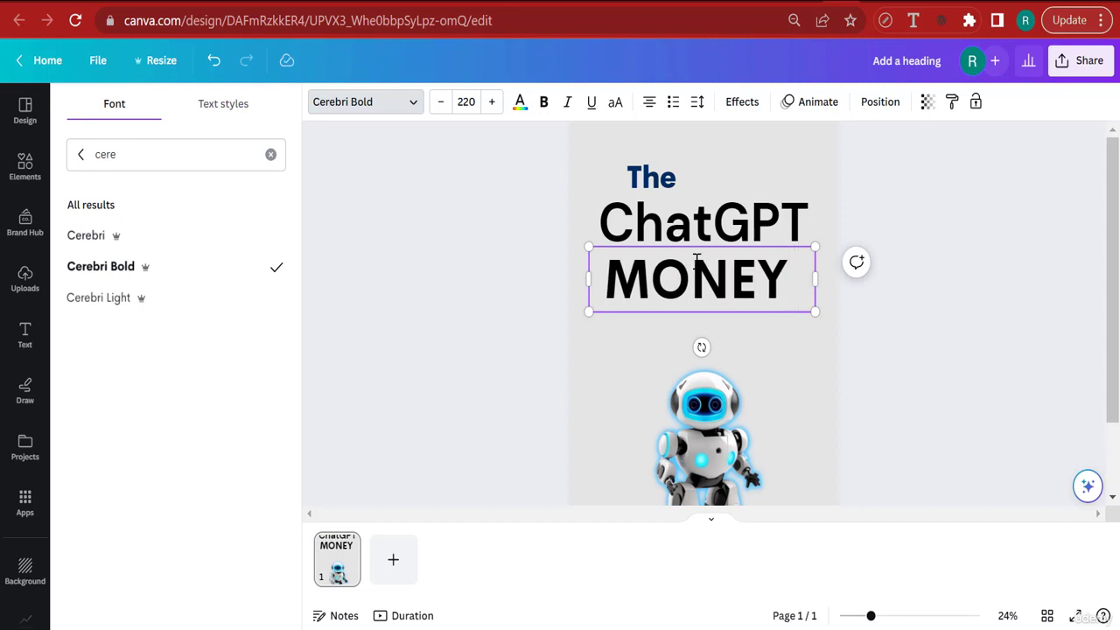
text(MAKING MACHI)
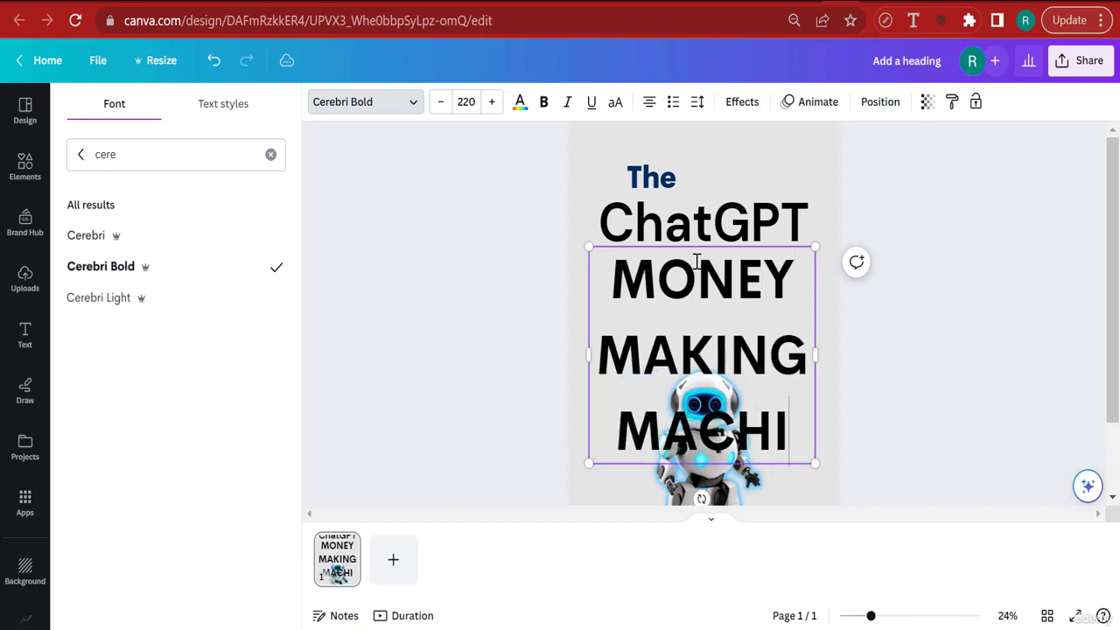
text(NE)
key(BackSpace)
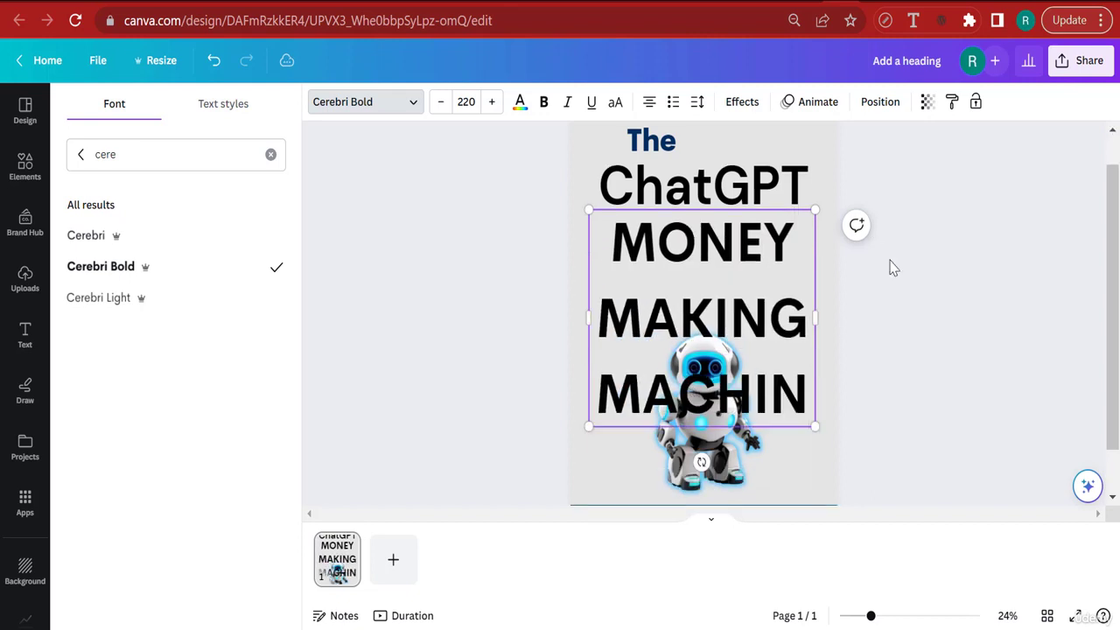
text(e)
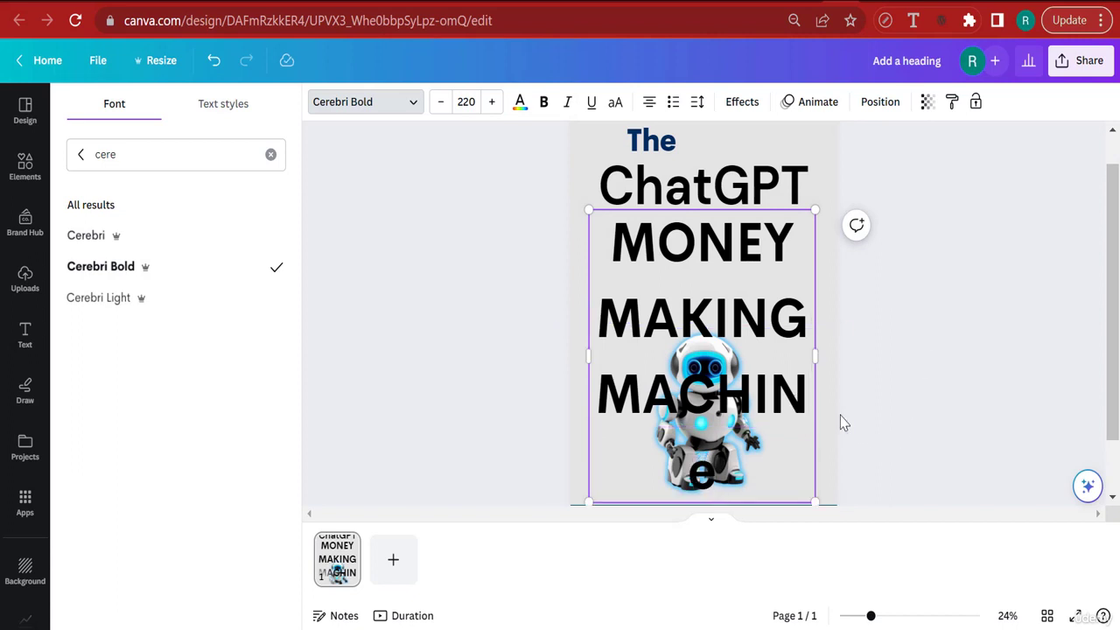
text(E)
key(Delete)
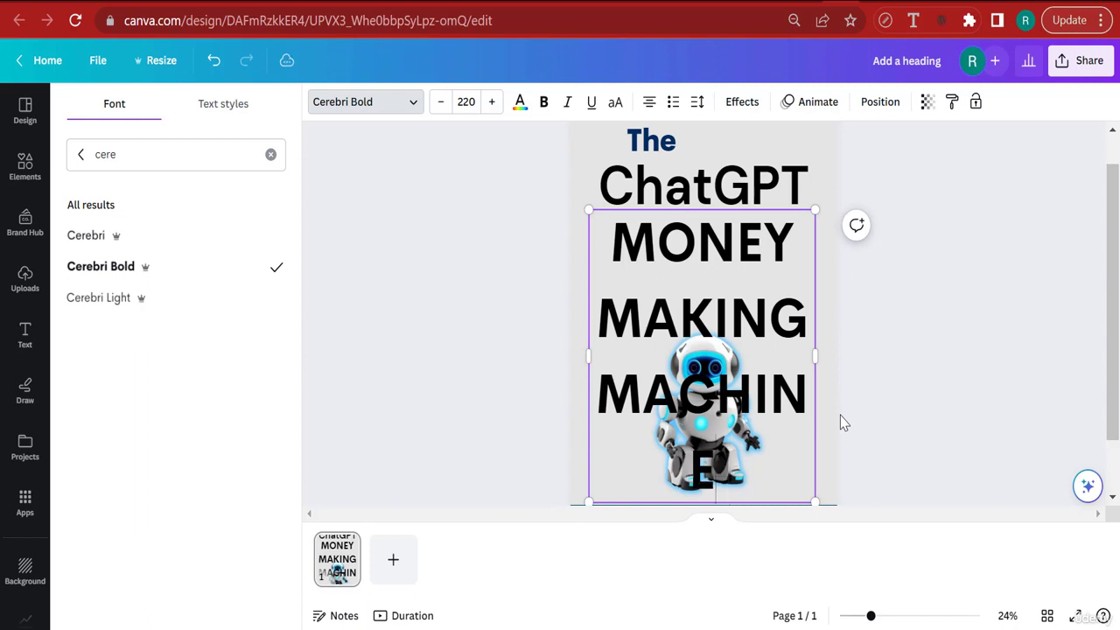
click(951, 344)
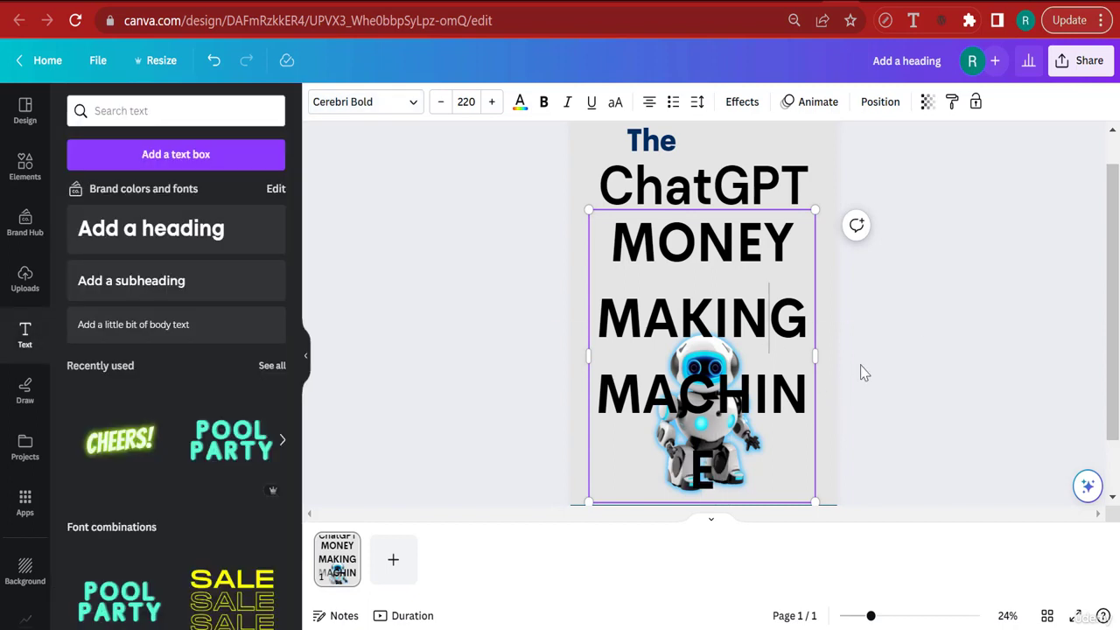
- Set the MONEY MAKING MACHINE text to size 150 and tighten its line spacing to 1.1
click(865, 374)
click(750, 317)
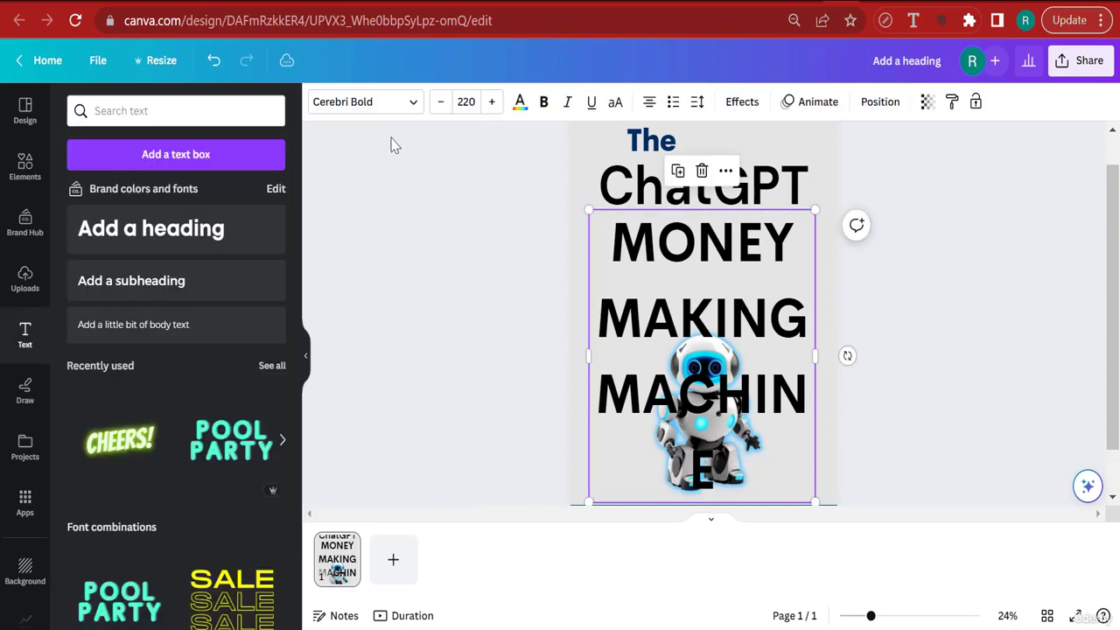
click(470, 103)
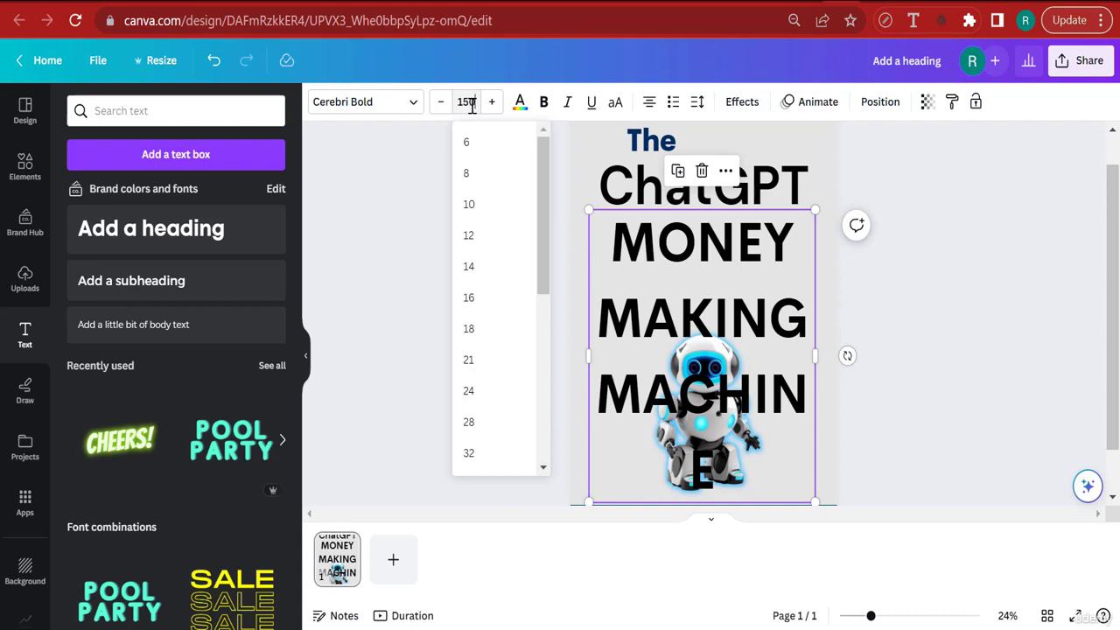
key(Return)
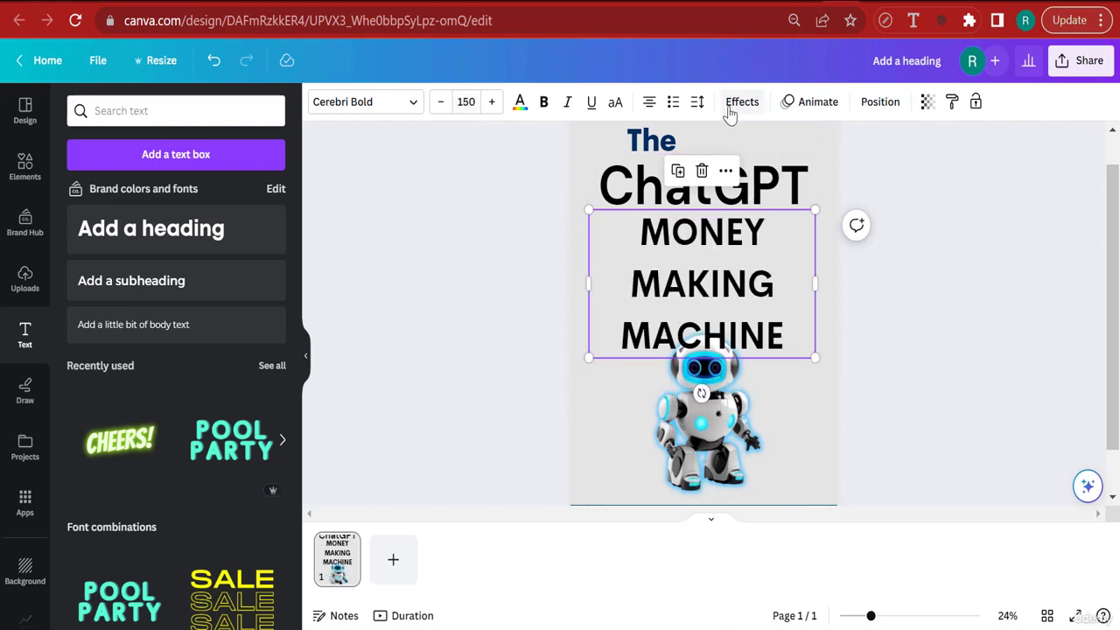
click(698, 102)
drag(784, 215, 759, 216)
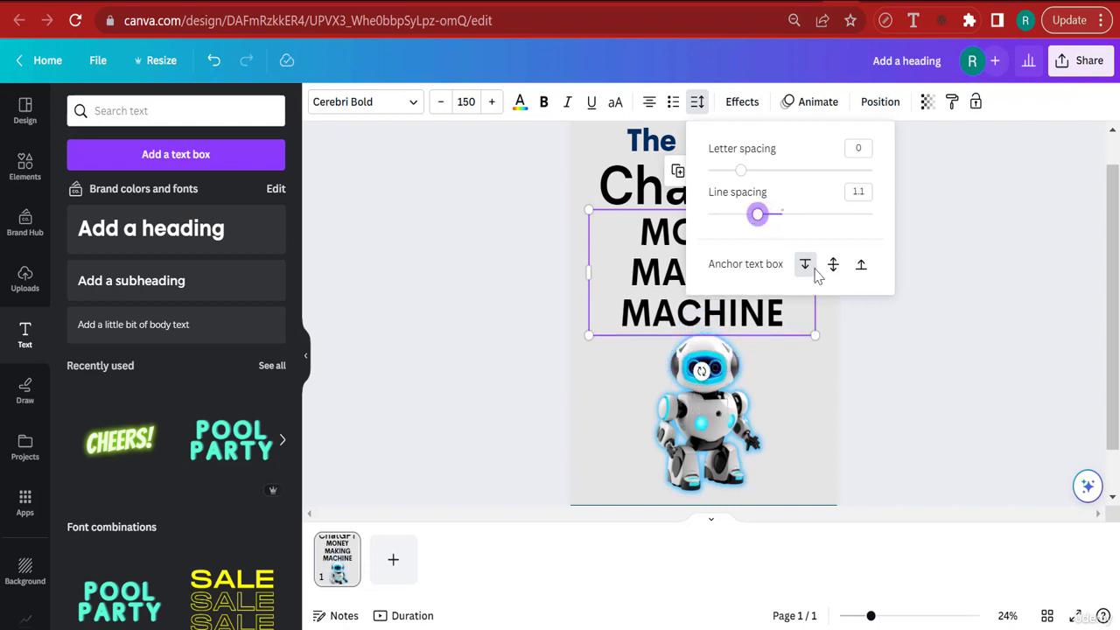
click(893, 348)
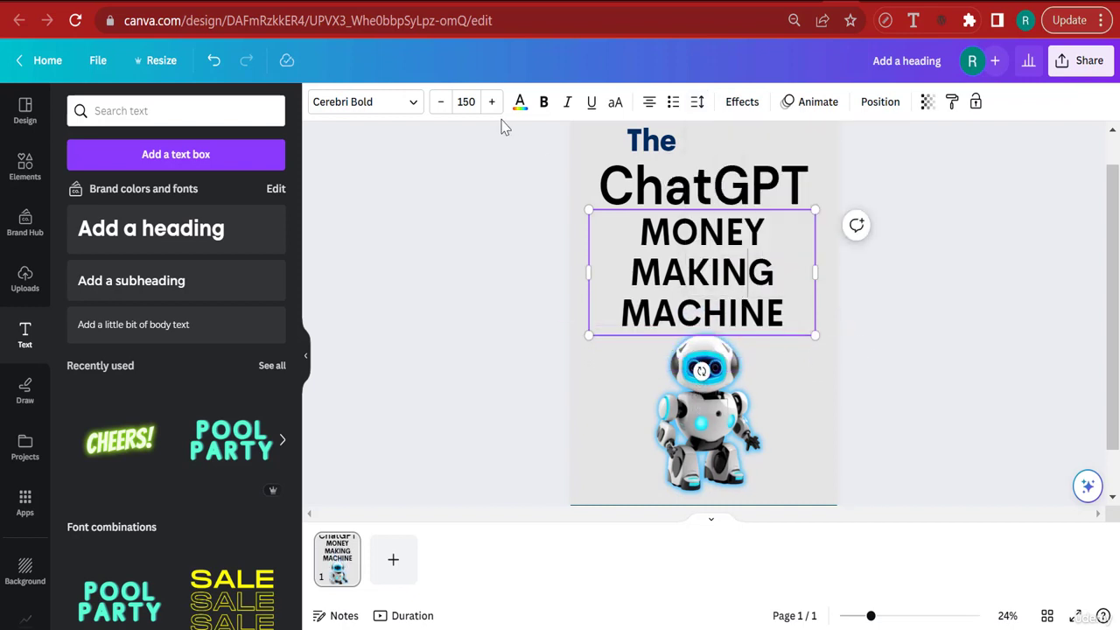
- Reduce the MONEY MAKING MACHINE text to size 120
click(472, 101)
text(120)
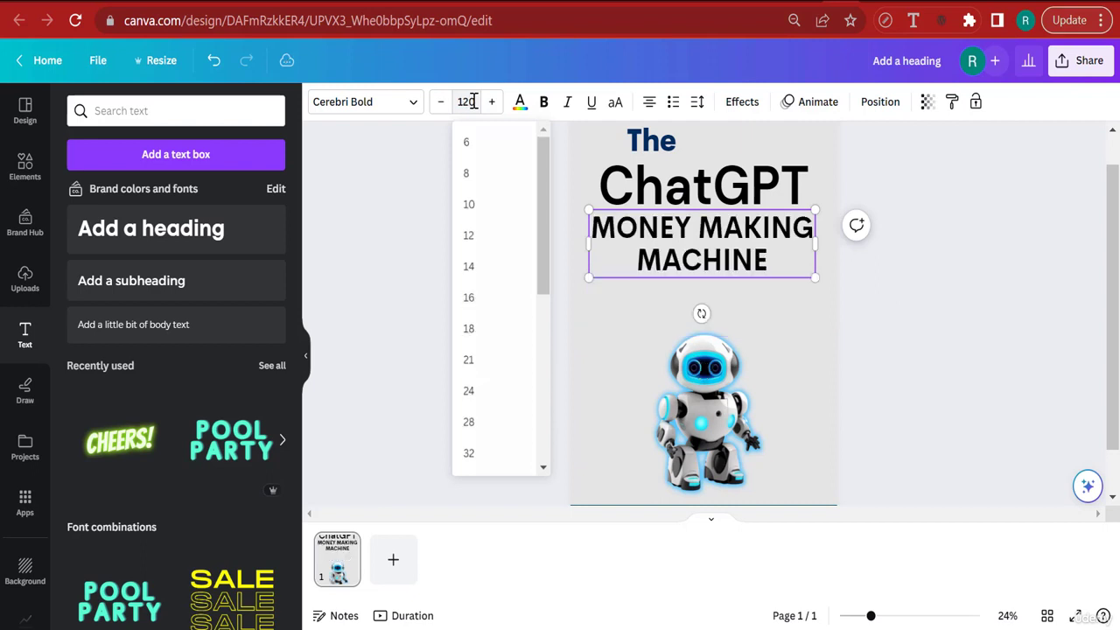
key(Return)
click(905, 268)
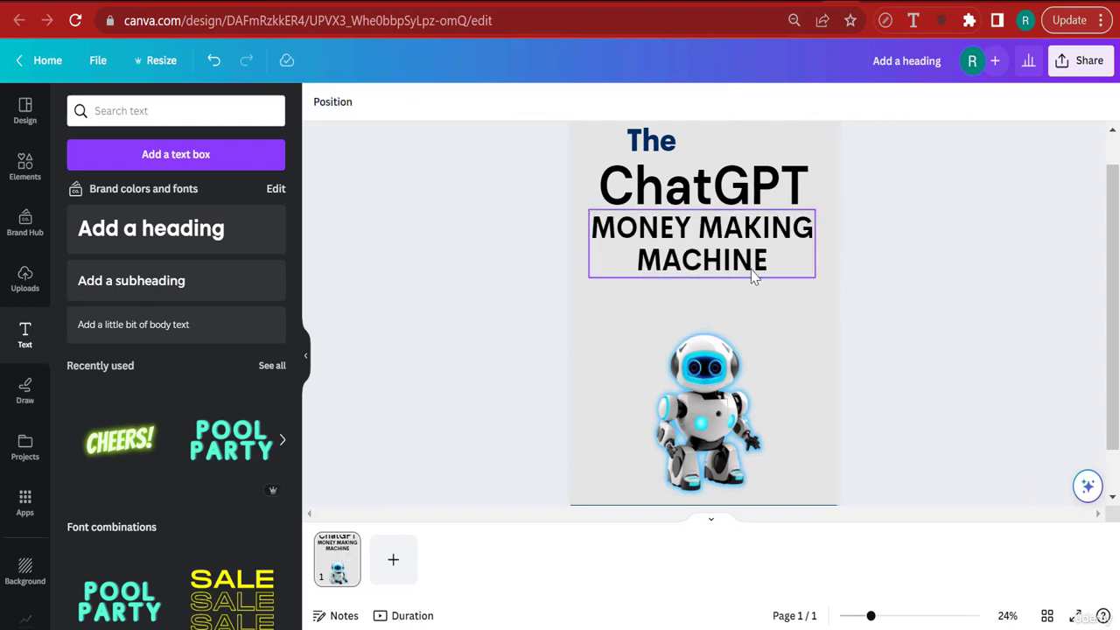
- Move the MONEY MAKING MACHINE text slightly lower and center it beneath the ChatGPT heading
drag(752, 275, 750, 269)
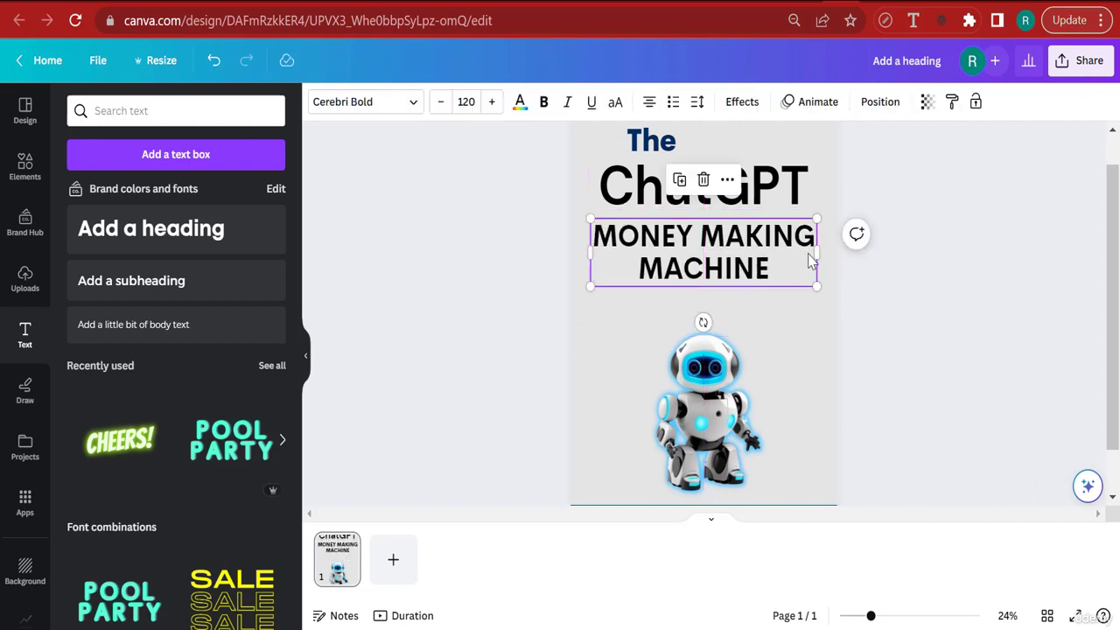
mouse_move(814, 252)
mouse_down()
mouse_move(800, 253)
mouse_move(870, 264)
mouse_move(821, 256)
mouse_move(830, 249)
mouse_up()
click(895, 272)
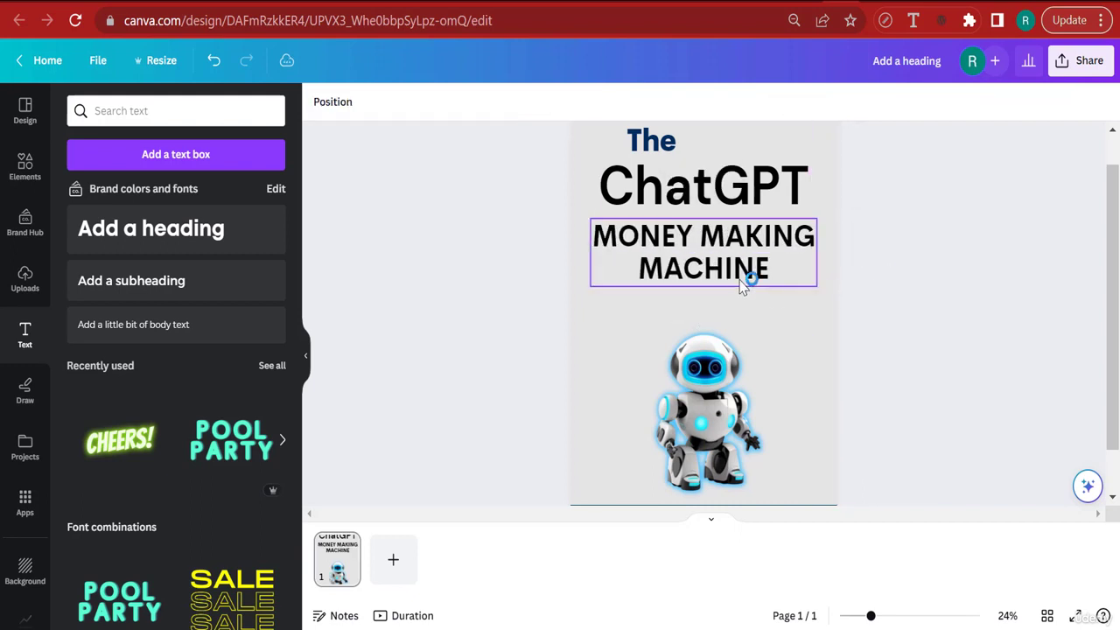
drag(738, 257, 729, 252)
click(905, 295)
- Try bold styling on the MONEY MAKING MACHINE text and undo it
click(653, 153)
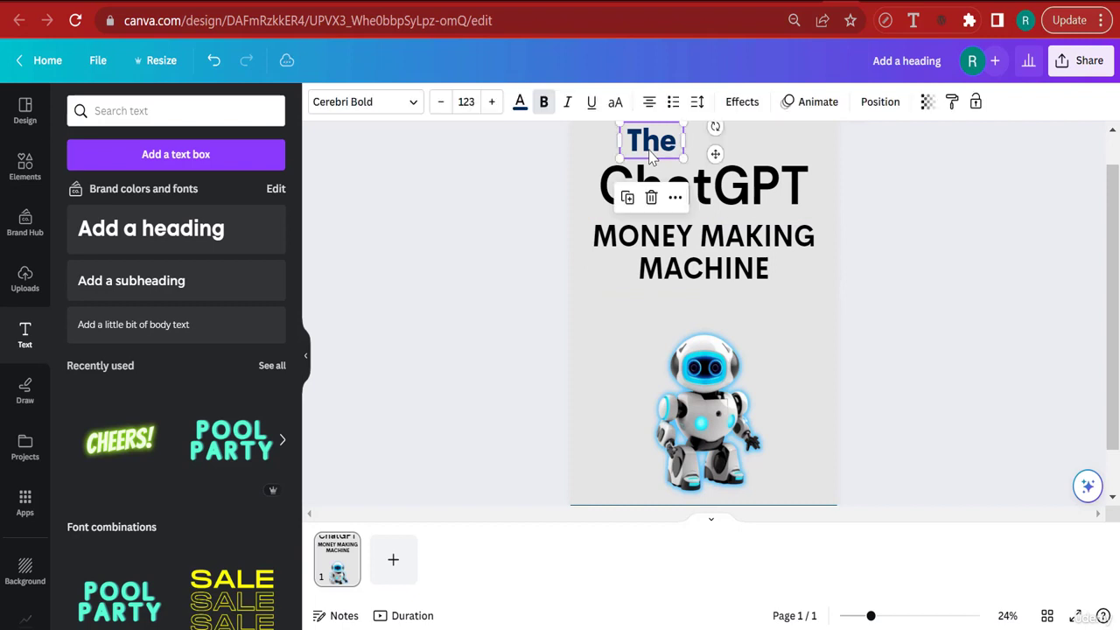
click(704, 230)
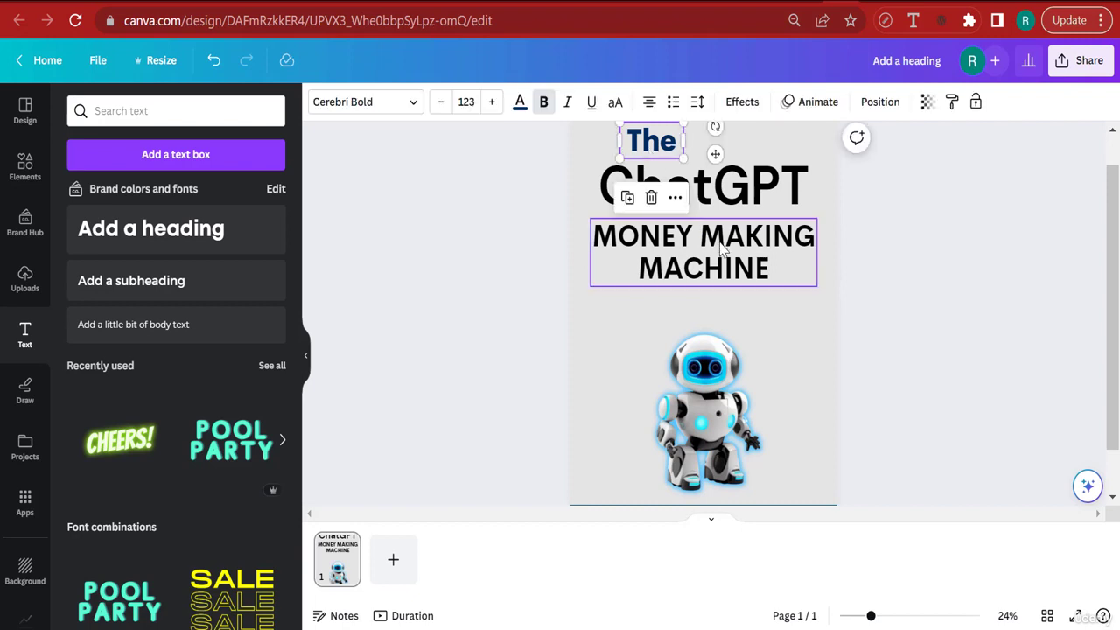
click(544, 102)
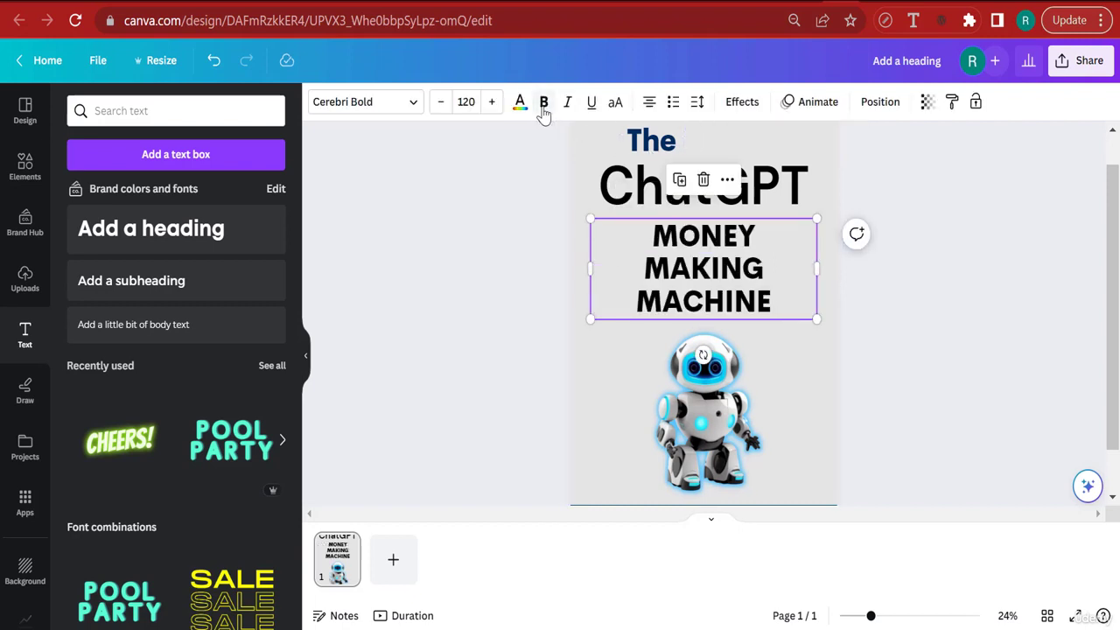
click(215, 61)
- Remove the bold styling from the word "The"
click(652, 153)
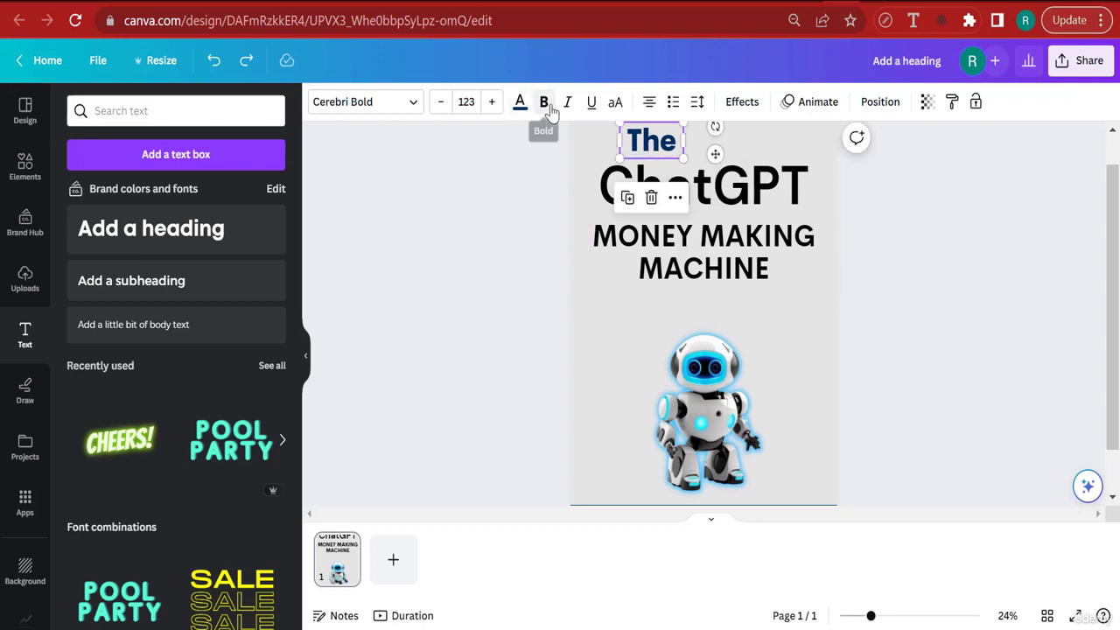
- Recolor the MONEY MAKING MACHINE text to a custom dark teal, #003239, based on the robot photo's cyan
click(753, 252)
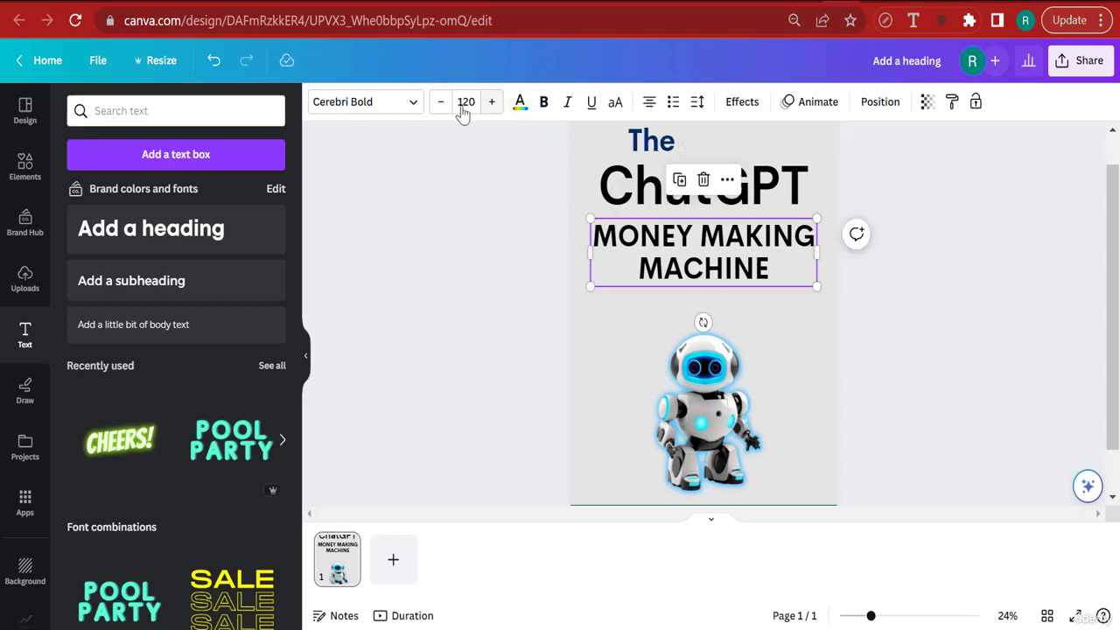
click(395, 112)
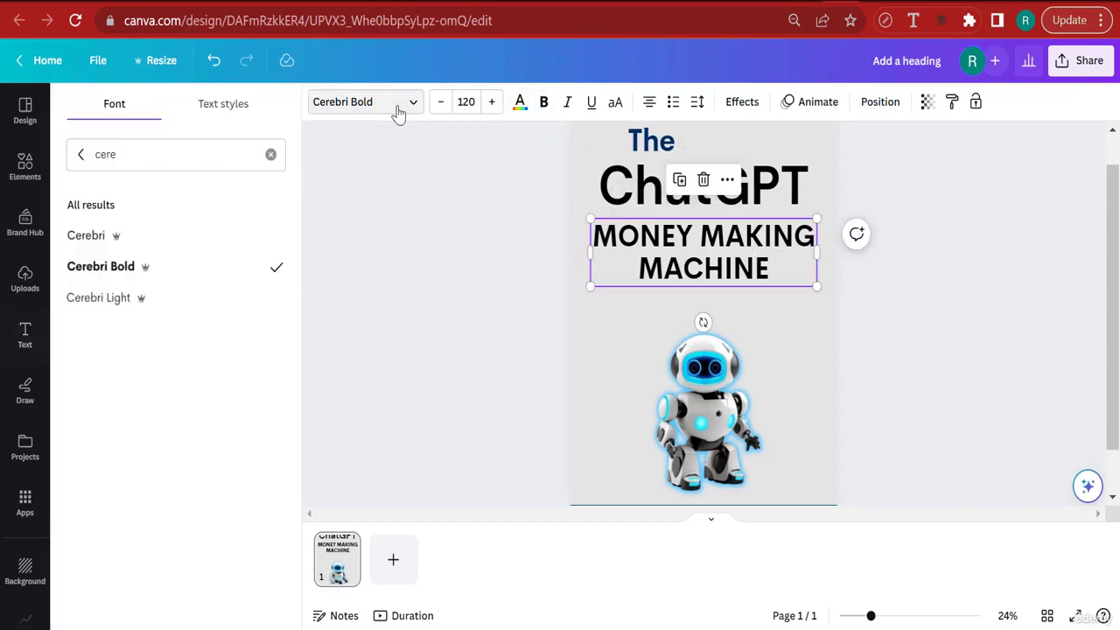
click(520, 102)
click(160, 315)
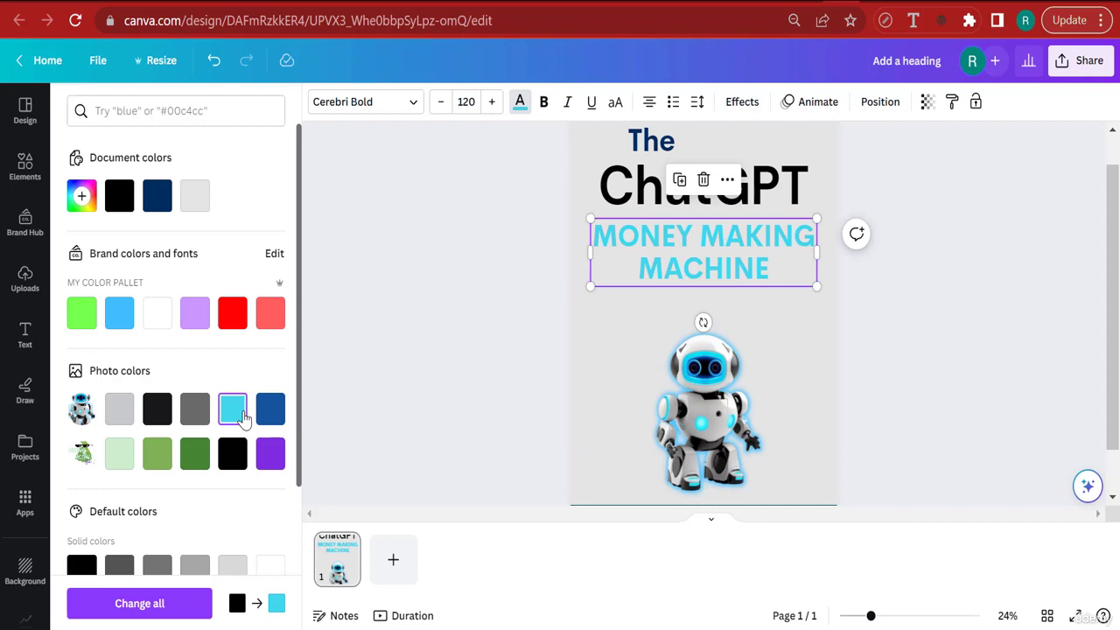
click(92, 204)
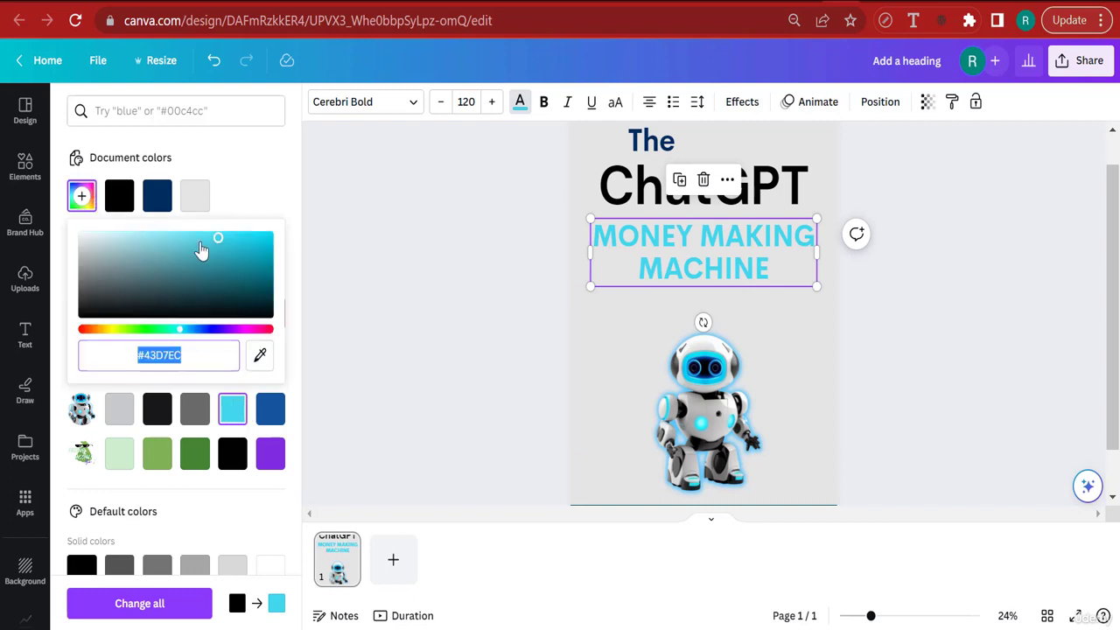
drag(197, 242, 312, 304)
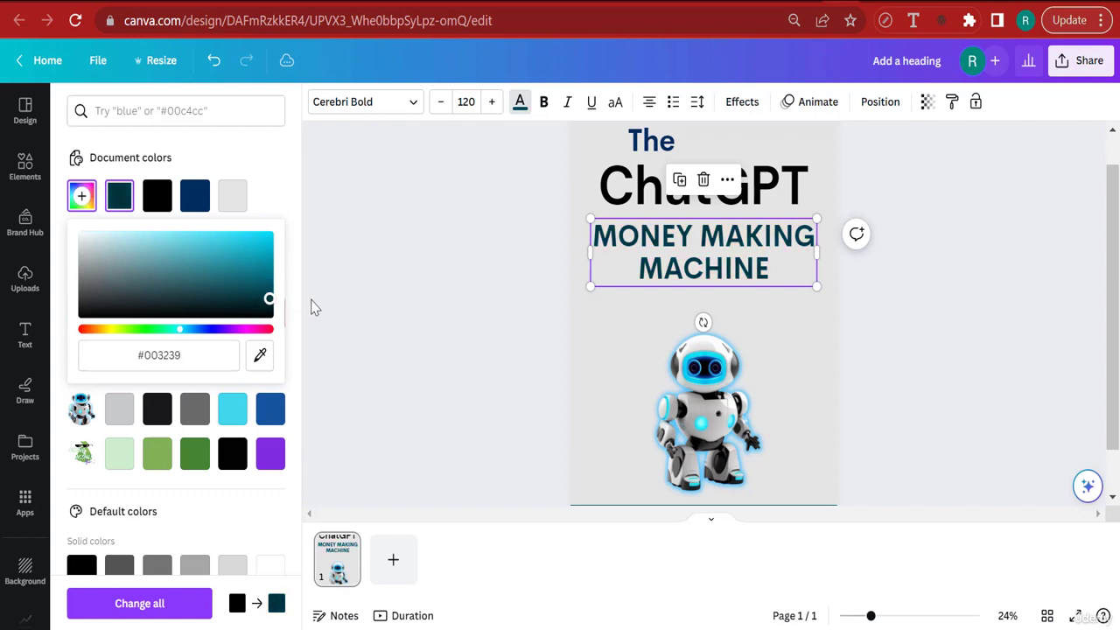
click(884, 271)
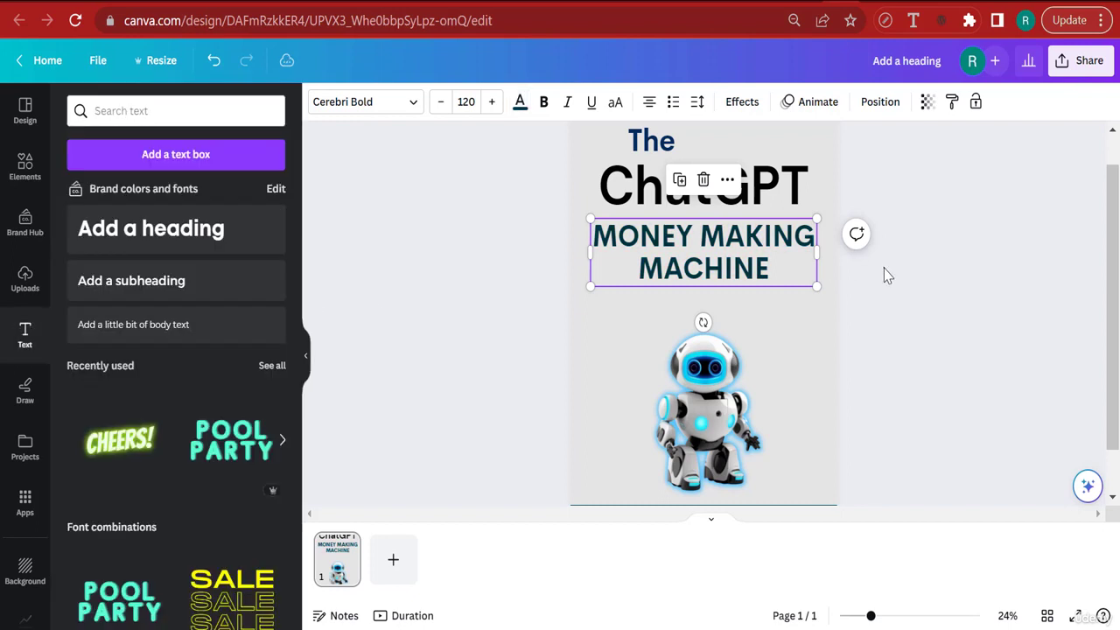
click(884, 271)
- Look back at the "59 ChatGPT HACKS" design and set the MONEY MAKING MACHINE text to size 115
scroll(884, 272, up, 1)
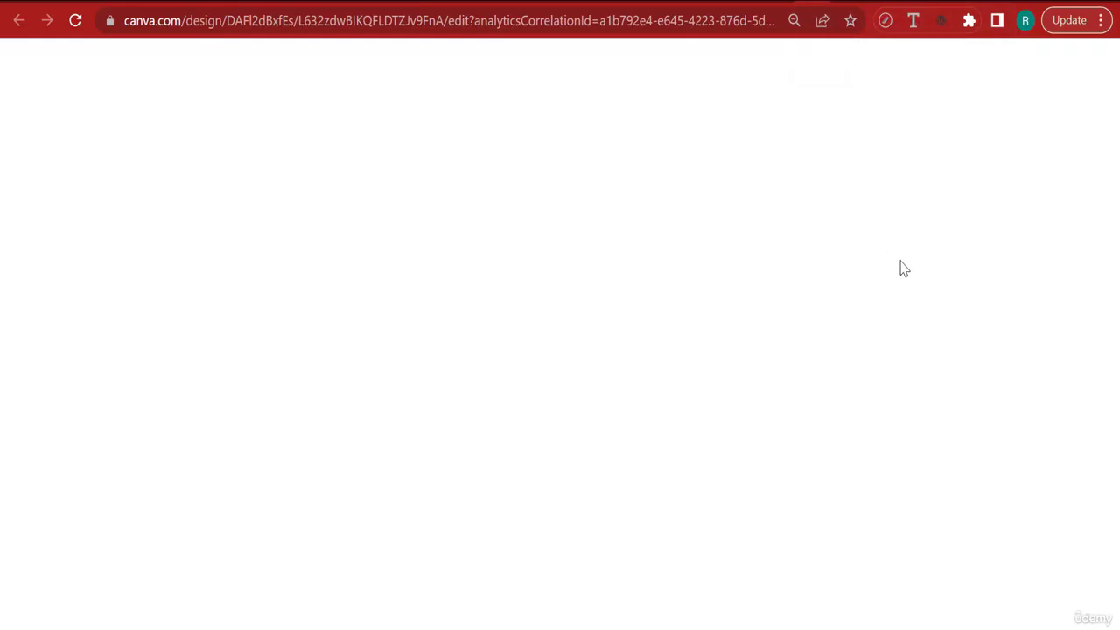
scroll(956, 364, up, 2)
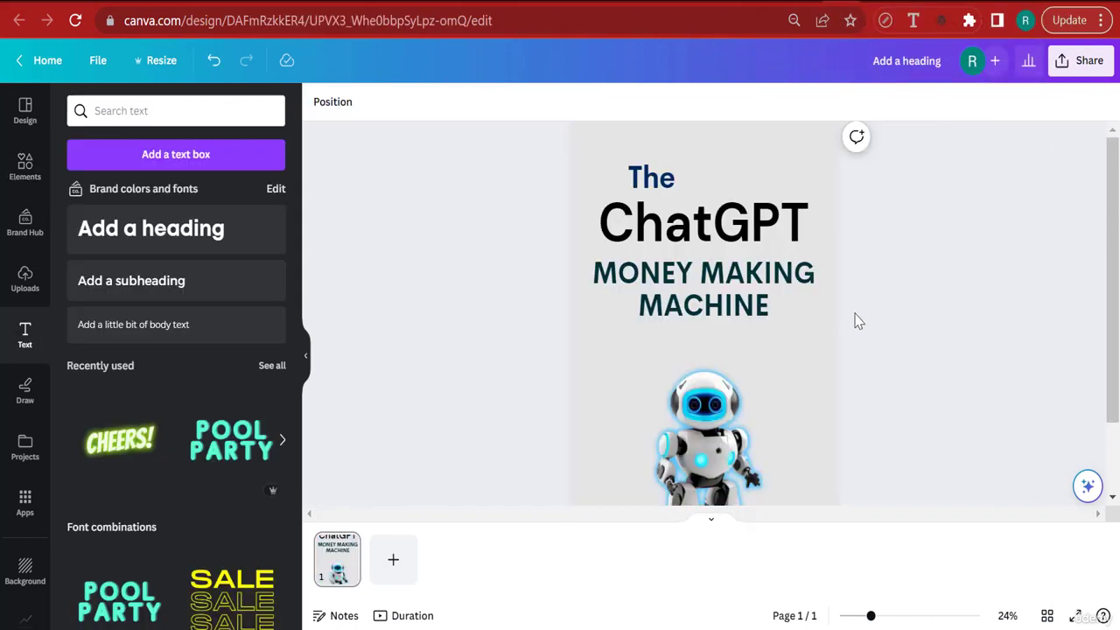
click(713, 295)
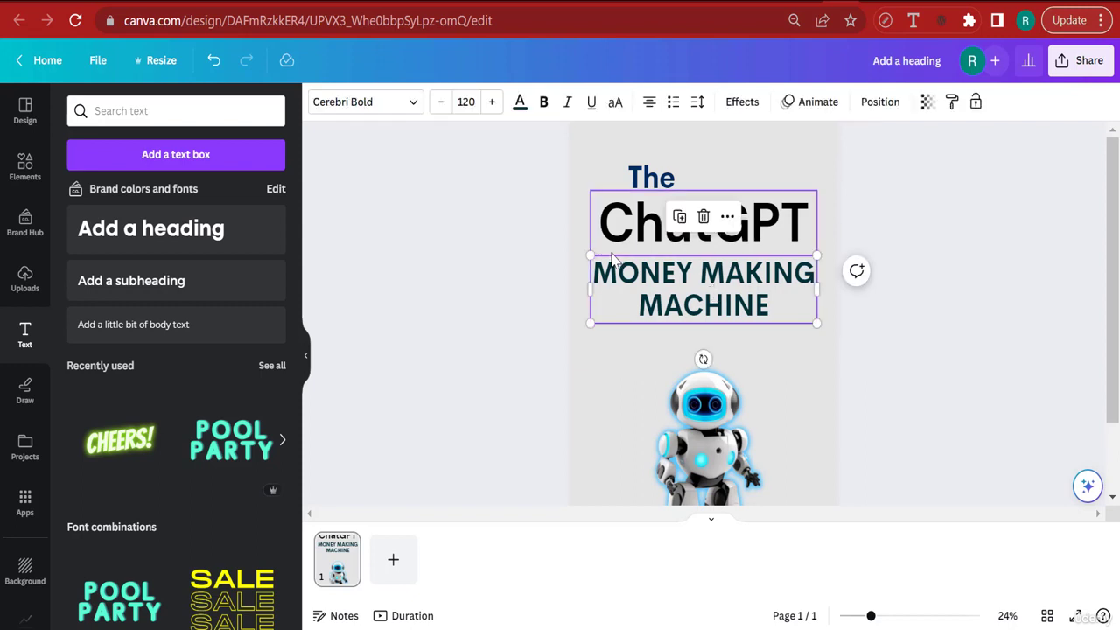
click(470, 103)
key(Return)
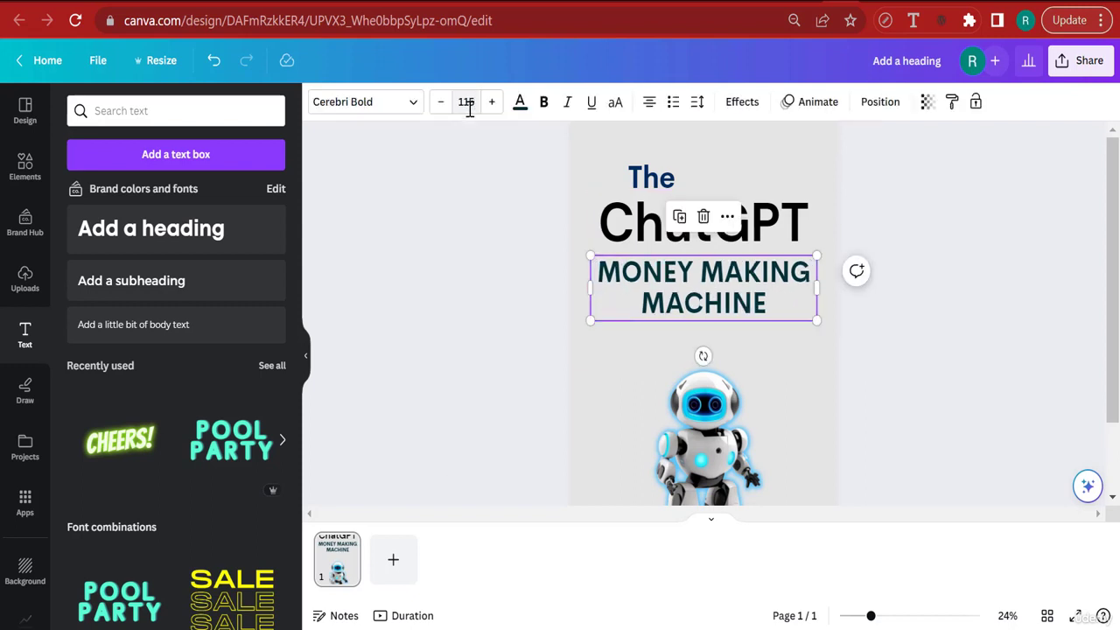
click(917, 289)
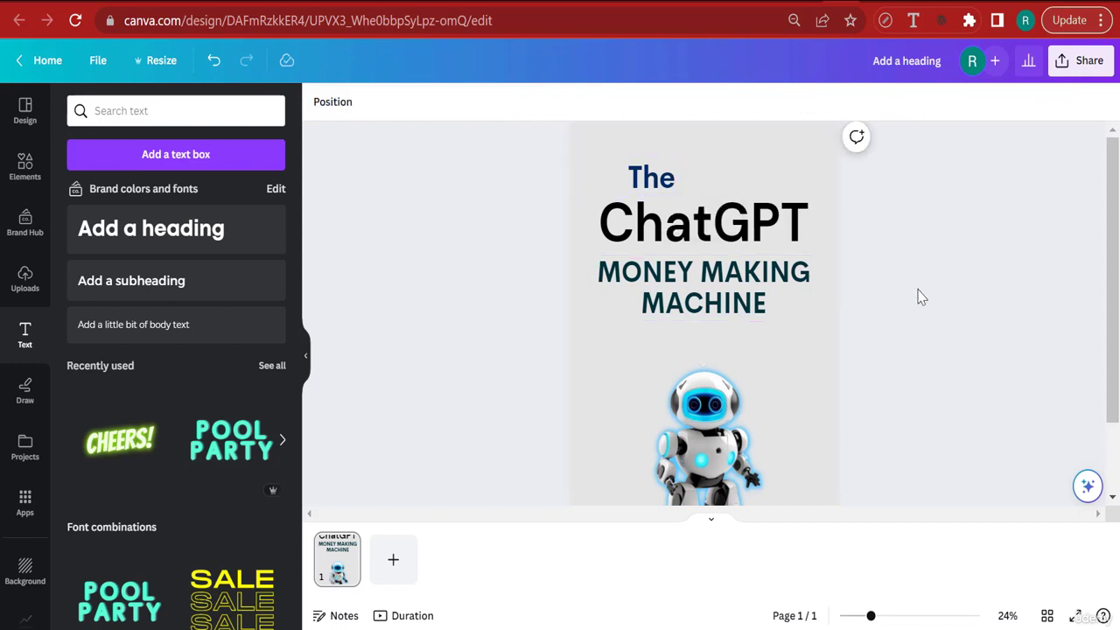
- Set the line spacing of the MONEY MAKING MACHINE text to 1.19
click(717, 311)
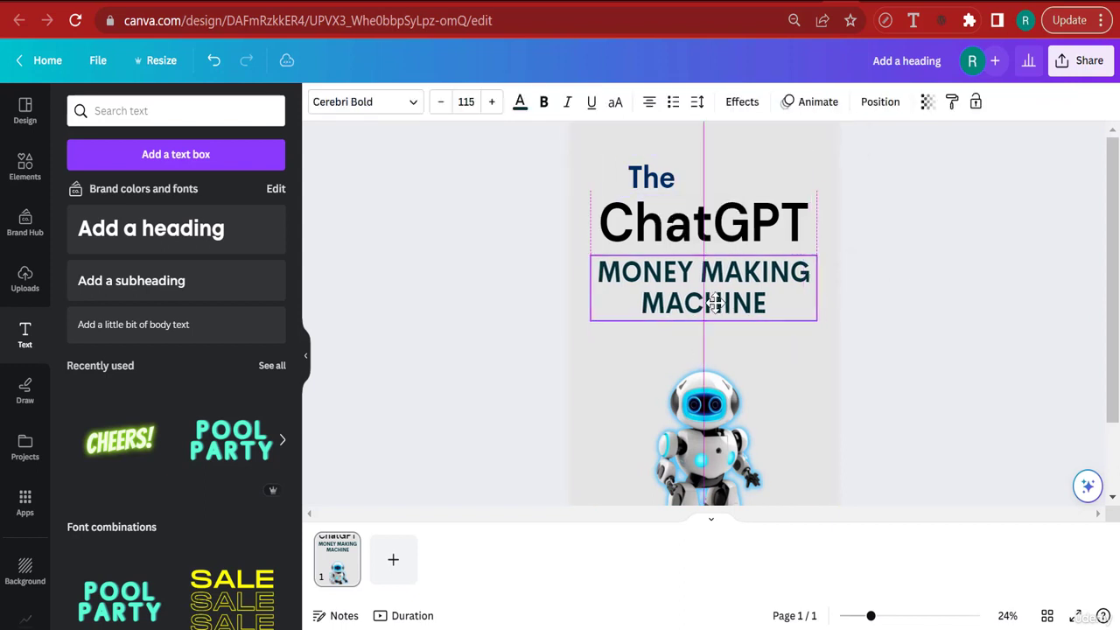
click(905, 345)
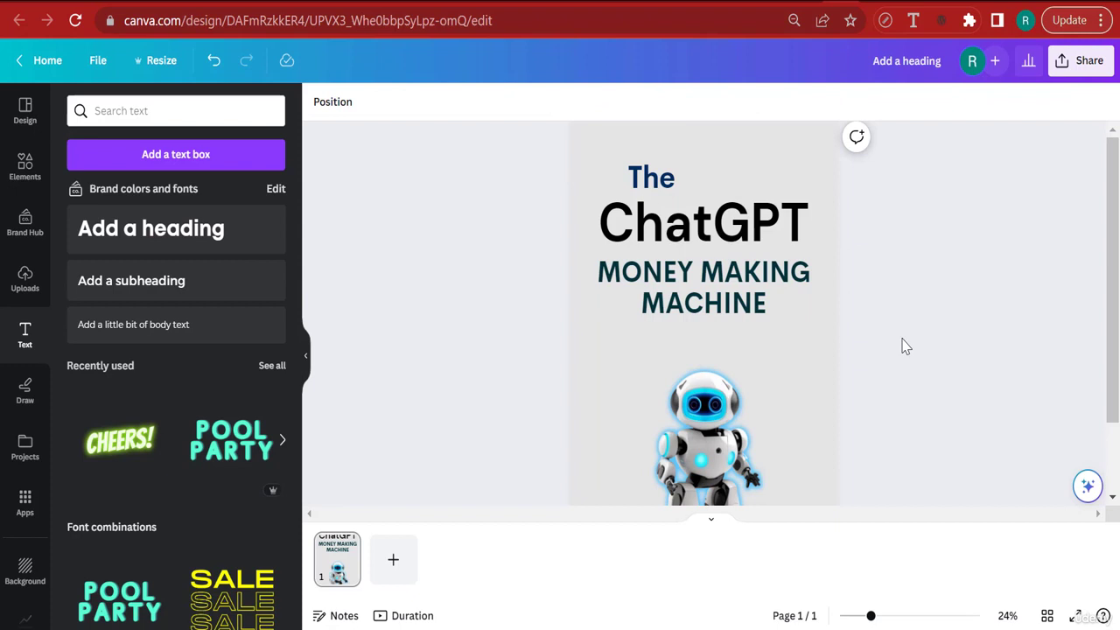
click(726, 307)
click(697, 102)
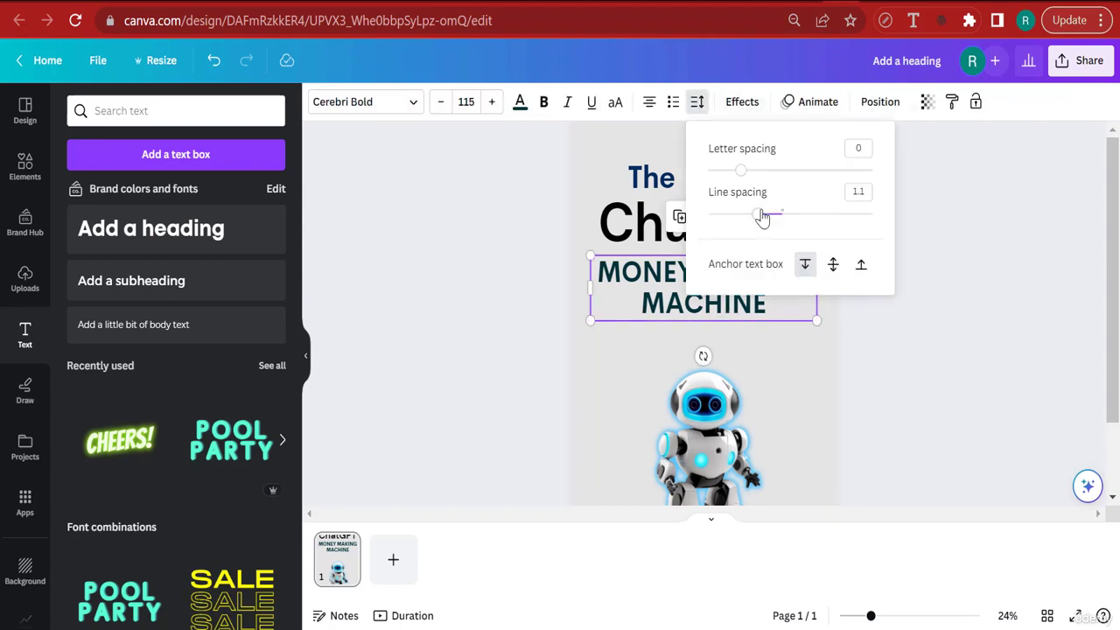
drag(761, 218, 767, 219)
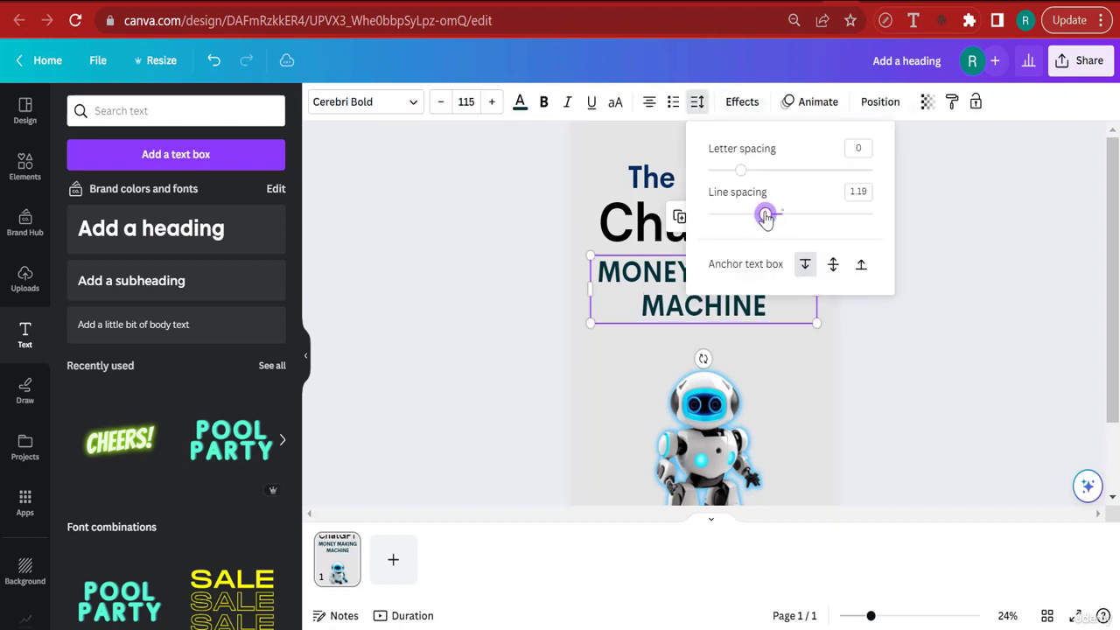
click(945, 361)
click(875, 385)
- Move the MONEY MAKING MACHINE text slightly down toward the robot and shift the ChatGPT text down a little above it
drag(726, 302, 725, 309)
click(832, 330)
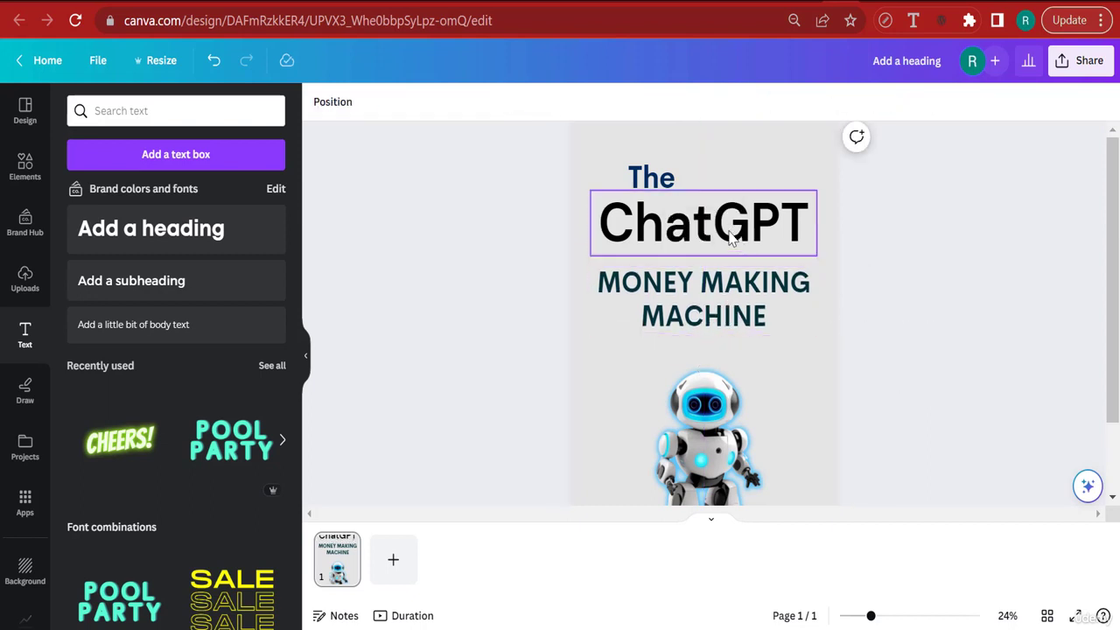
drag(725, 233, 725, 230)
click(941, 280)
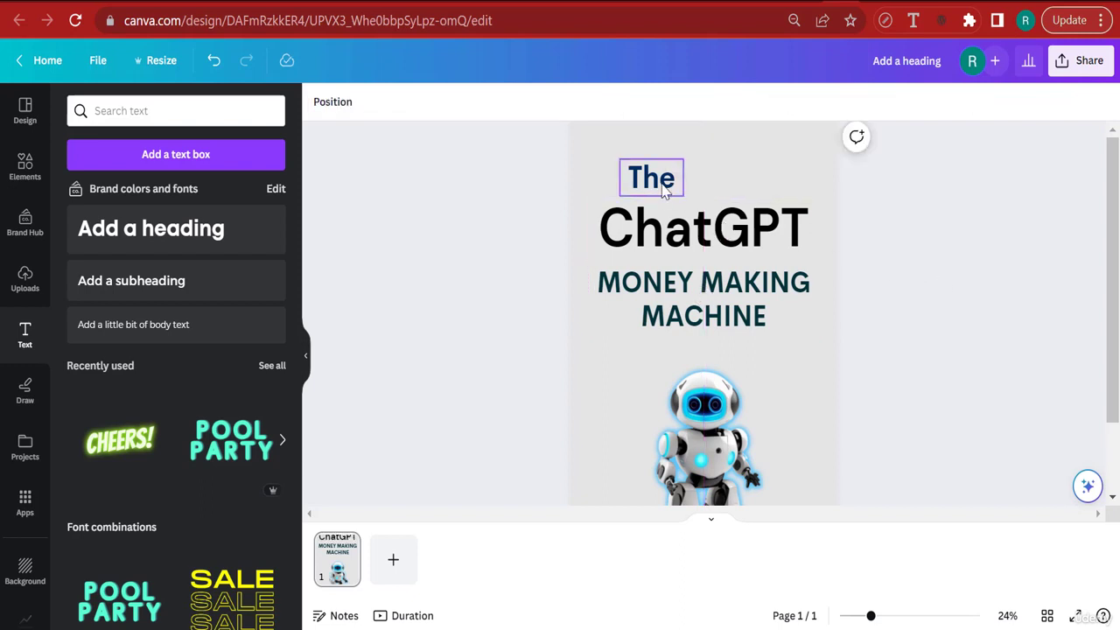
- Move the word "The" left and slightly down so it sits above the start of ChatGPT, and check the whole cover
click(655, 181)
drag(655, 181, 652, 186)
click(916, 282)
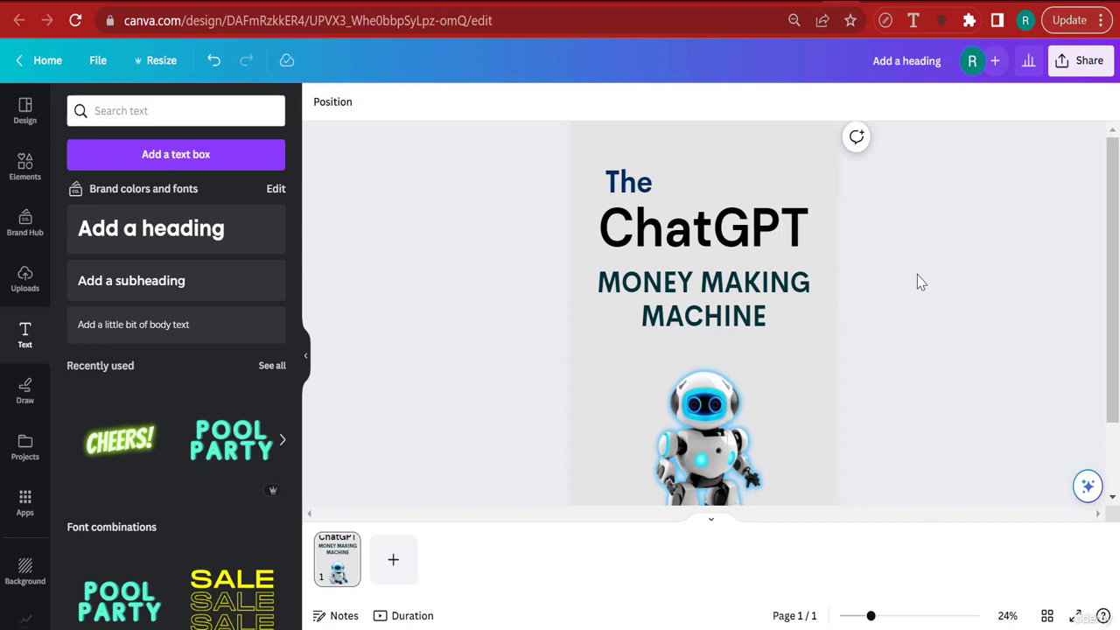
scroll(921, 250, down, 2)
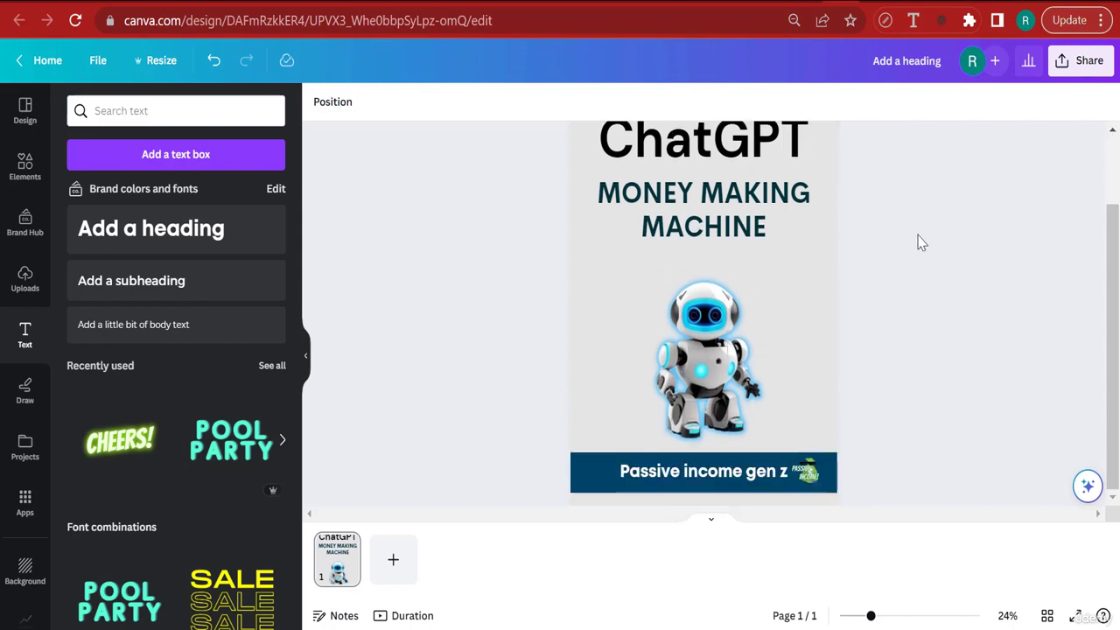
scroll(918, 245, up, 2)
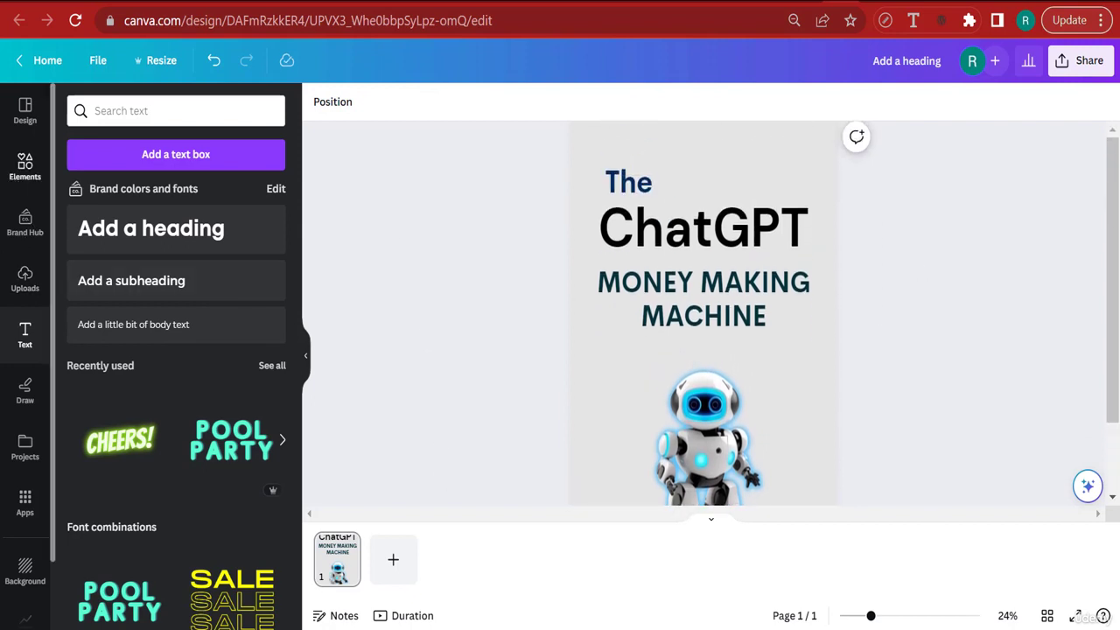
- Search the elements for ROCKET and limit the results to graphics
click(25, 167)
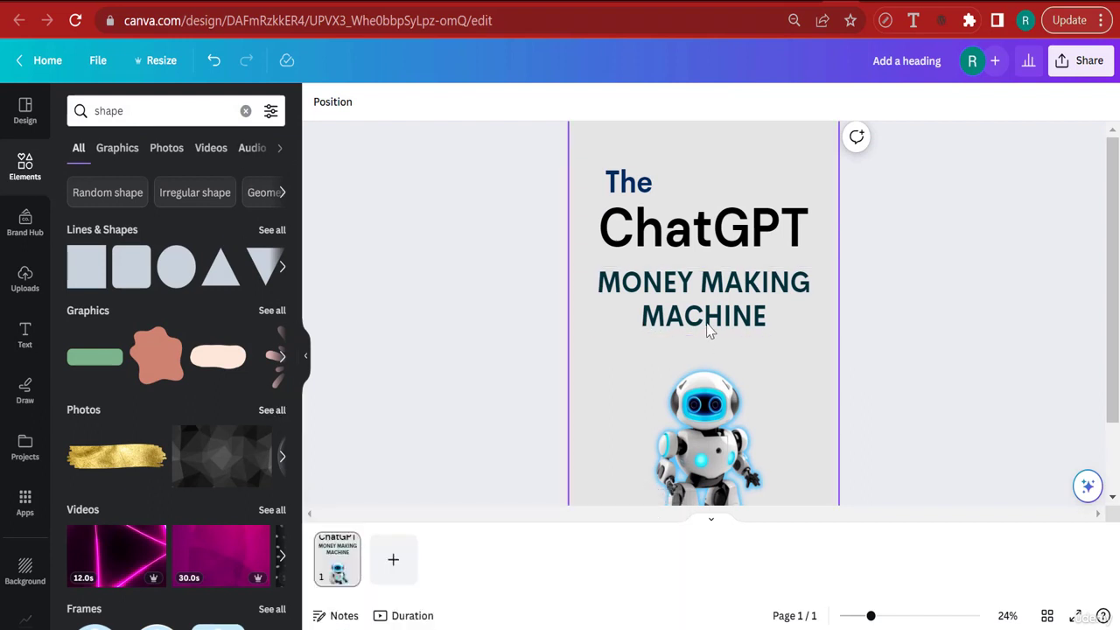
double_click(109, 112)
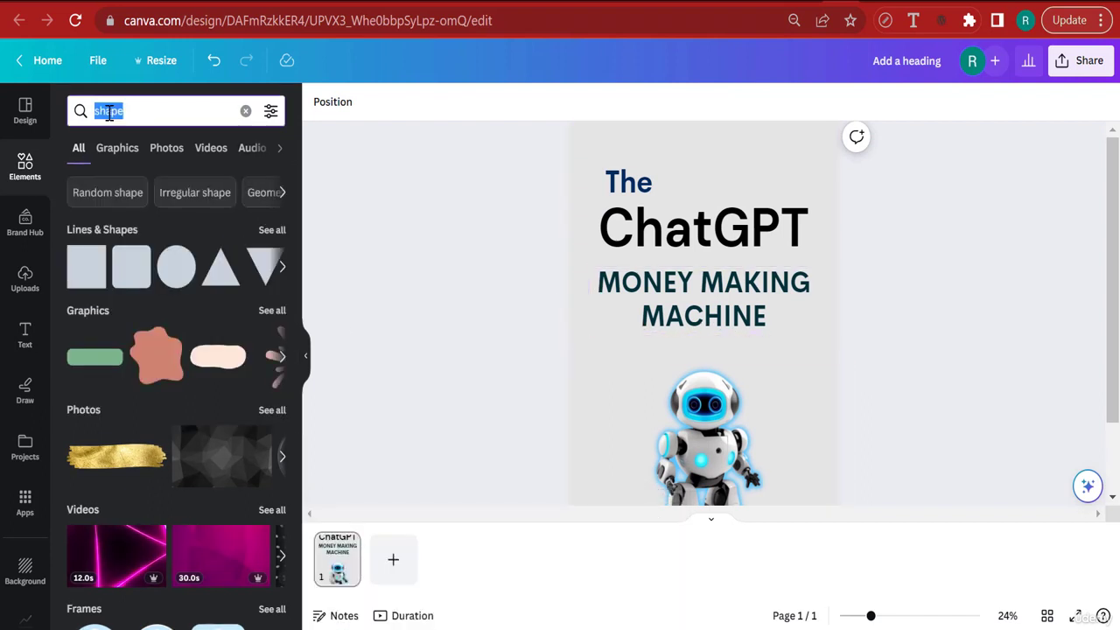
text(RCOKET)
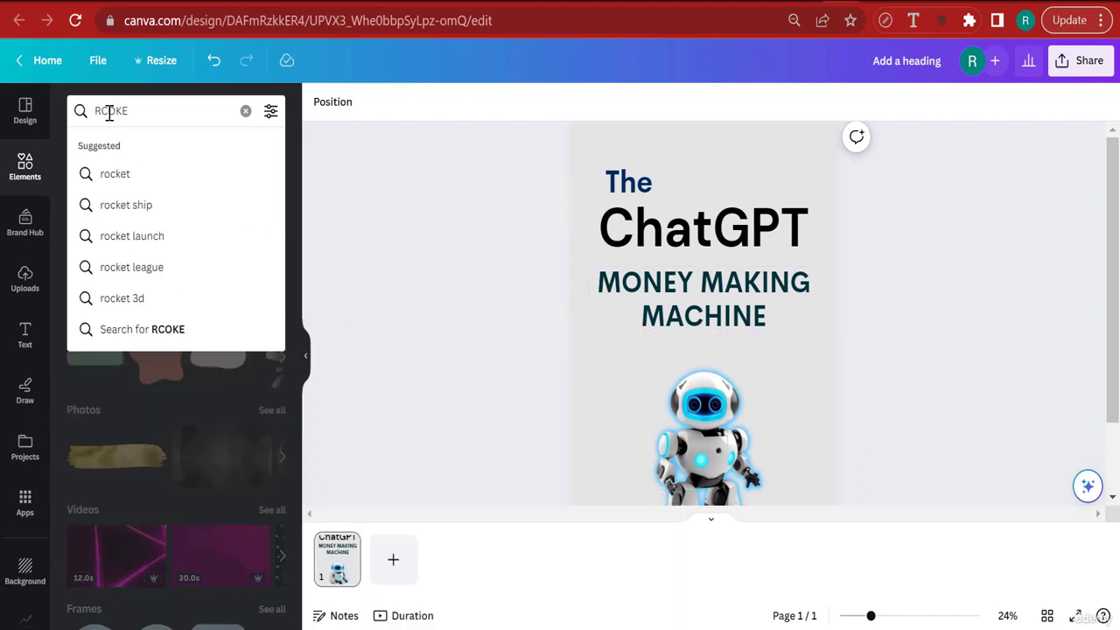
key(BackSpace)
key(BackSpace)
key(BackSpace)
key(BackSpace)
text(OCKET)
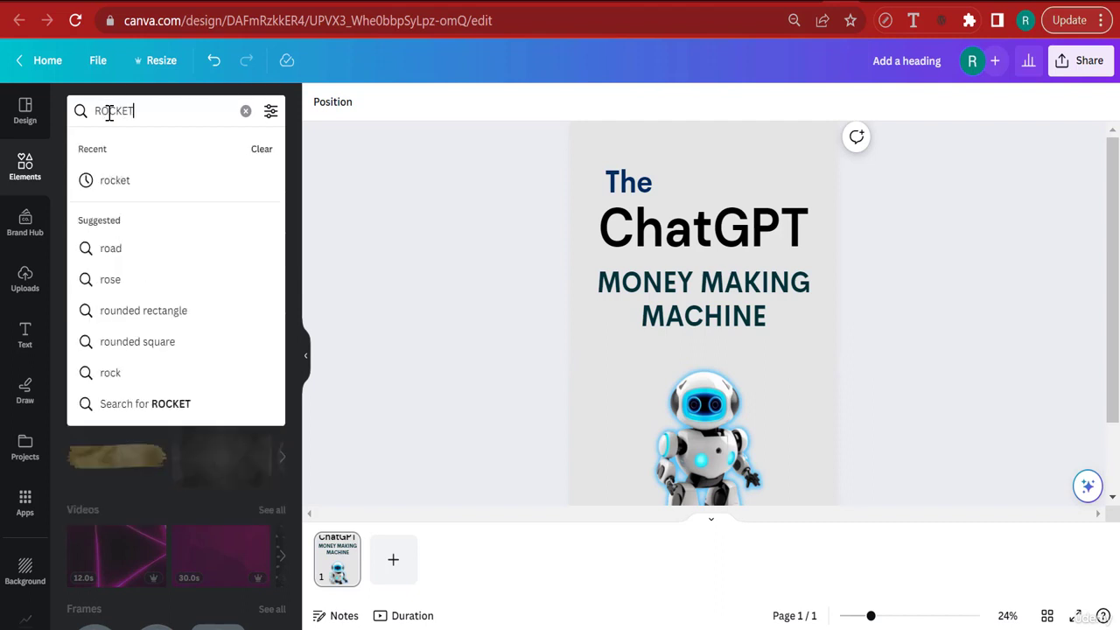
key(Return)
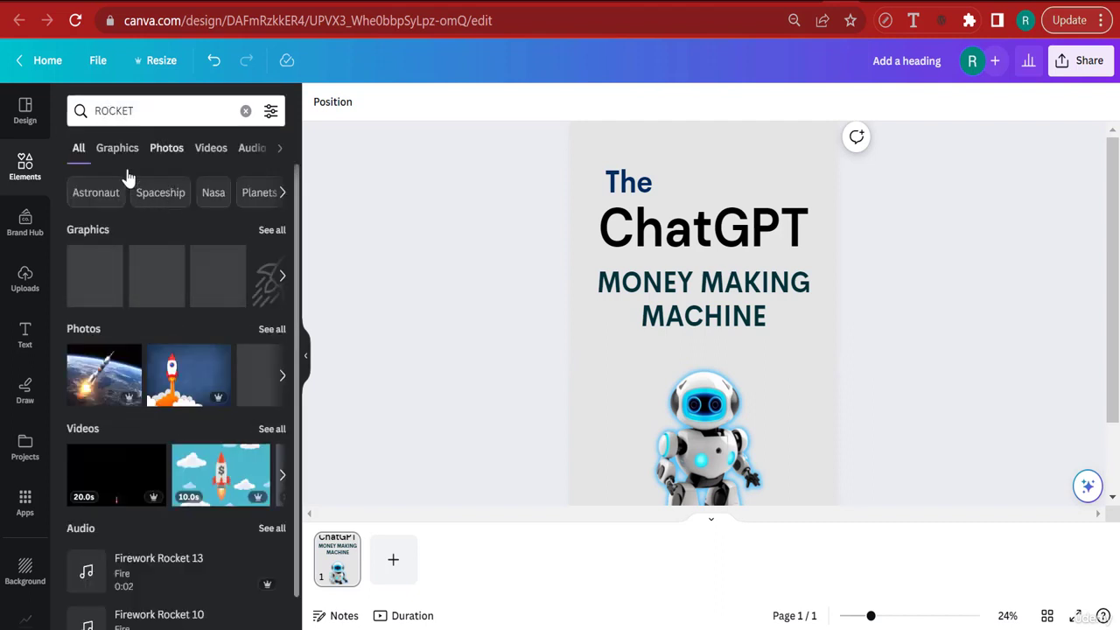
click(125, 156)
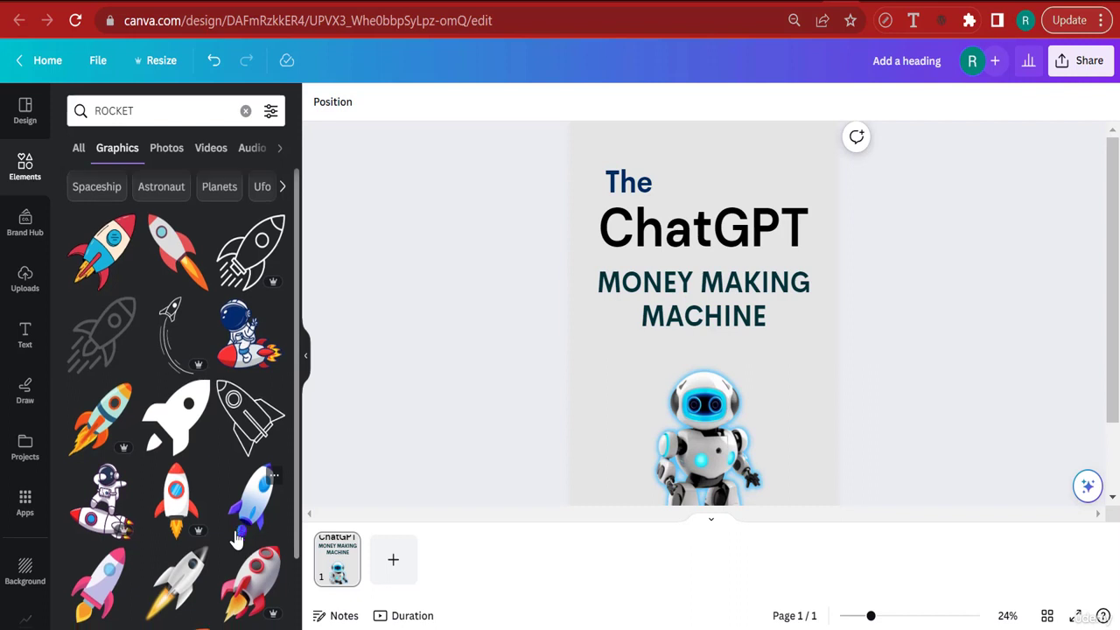
- Add the blue and white rocket graphic to the cover and shrink it to about a third of its size
scroll(235, 540, down, 3)
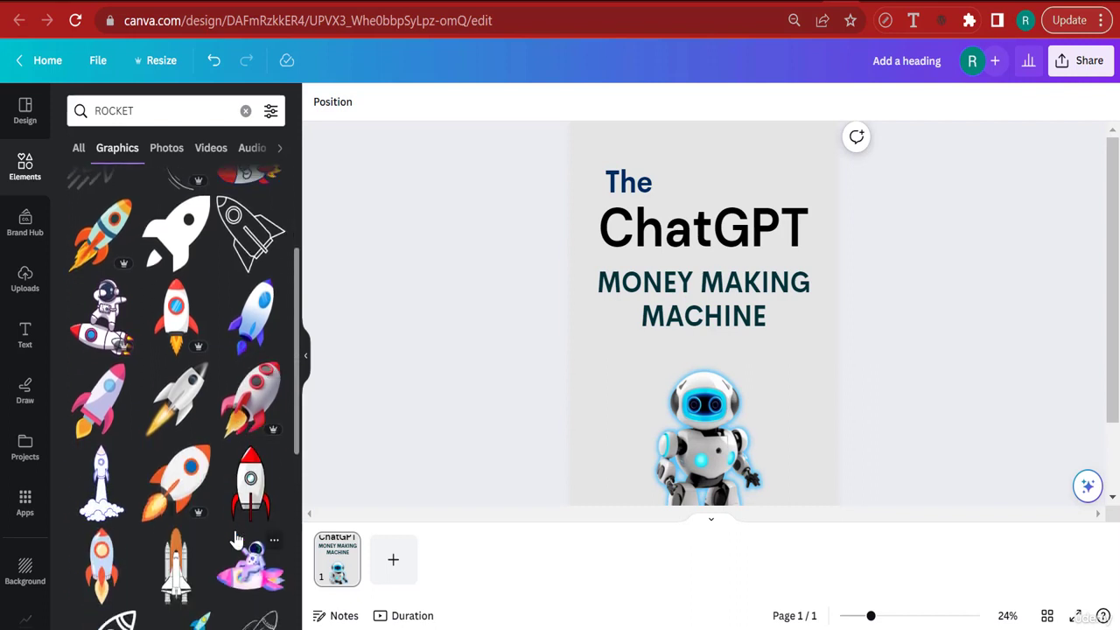
scroll(236, 536, up, 2)
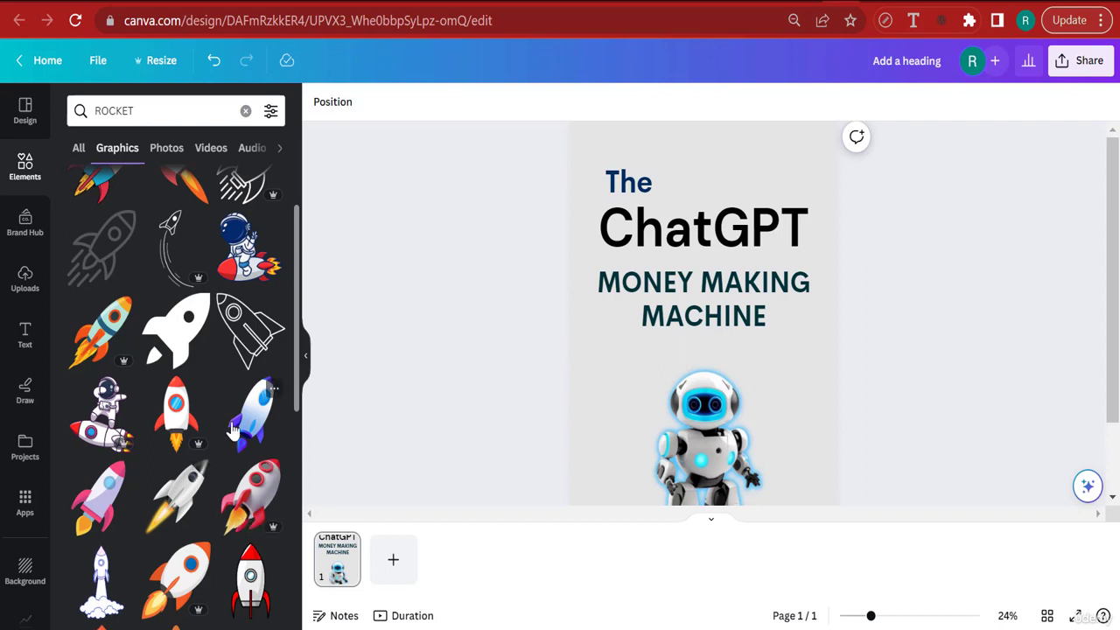
click(247, 423)
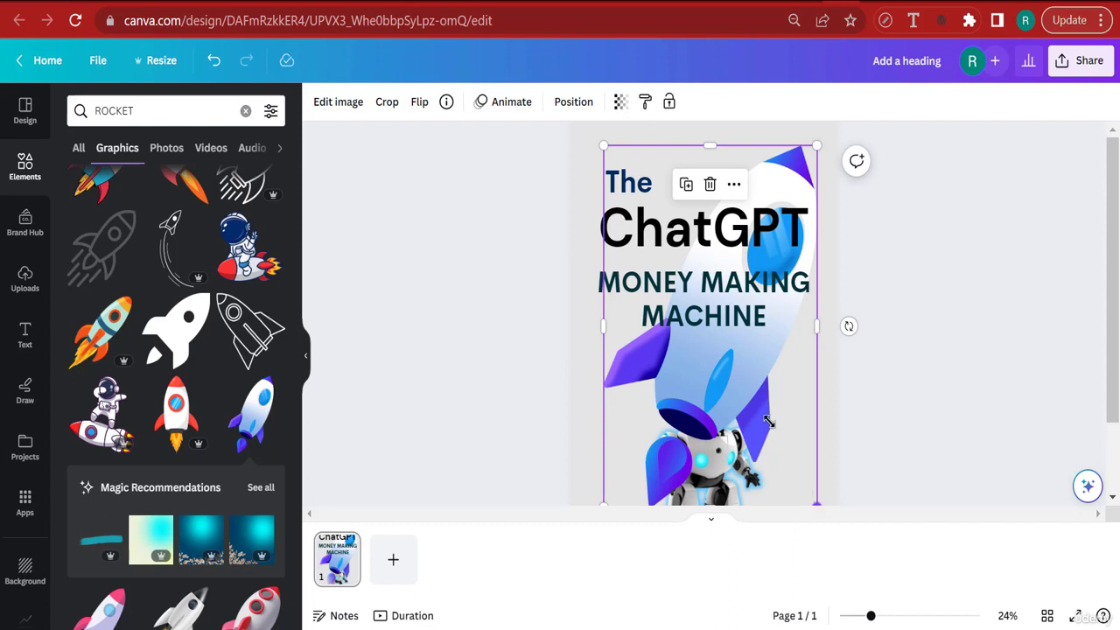
drag(768, 422, 672, 259)
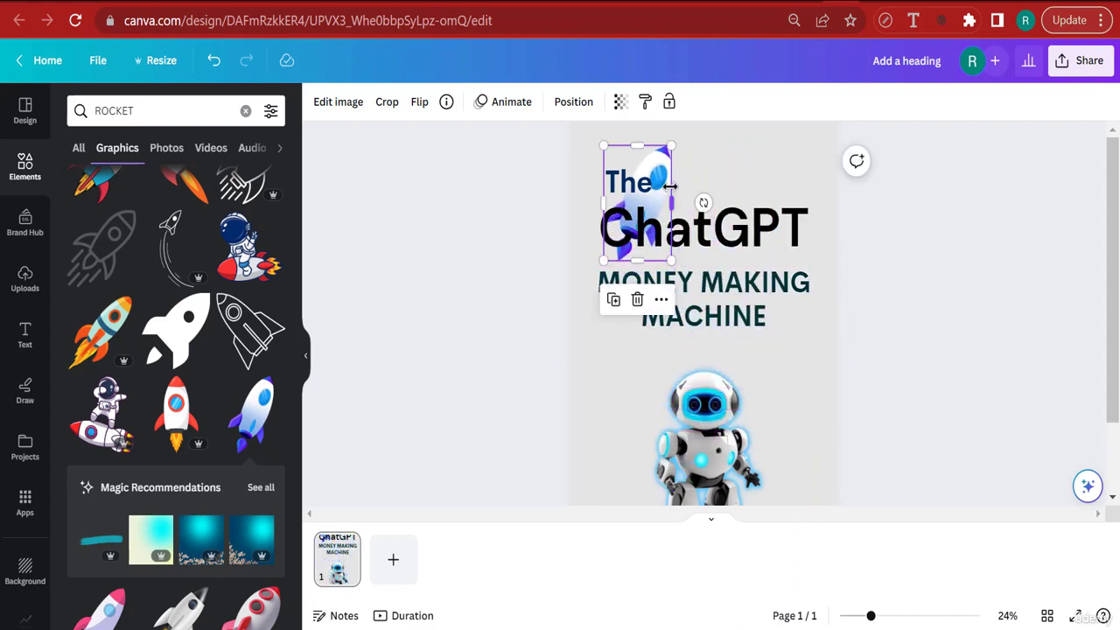
- Place the rocket above the end of the ChatGPT text, tilted about 27° clockwise
drag(663, 180, 806, 151)
drag(811, 246, 844, 189)
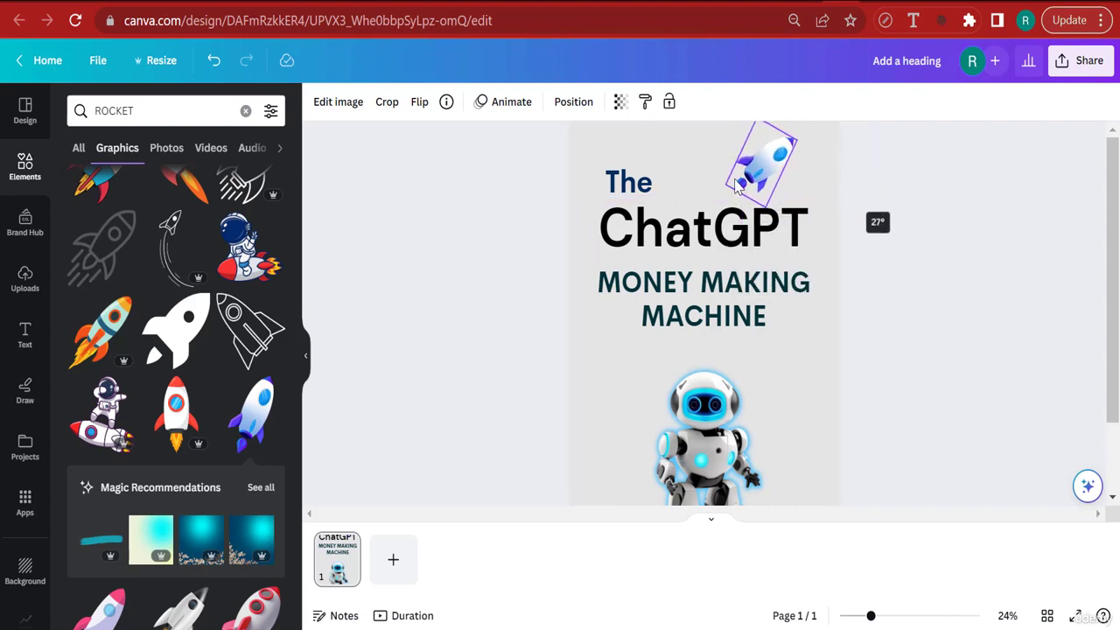
drag(737, 182, 758, 182)
click(993, 231)
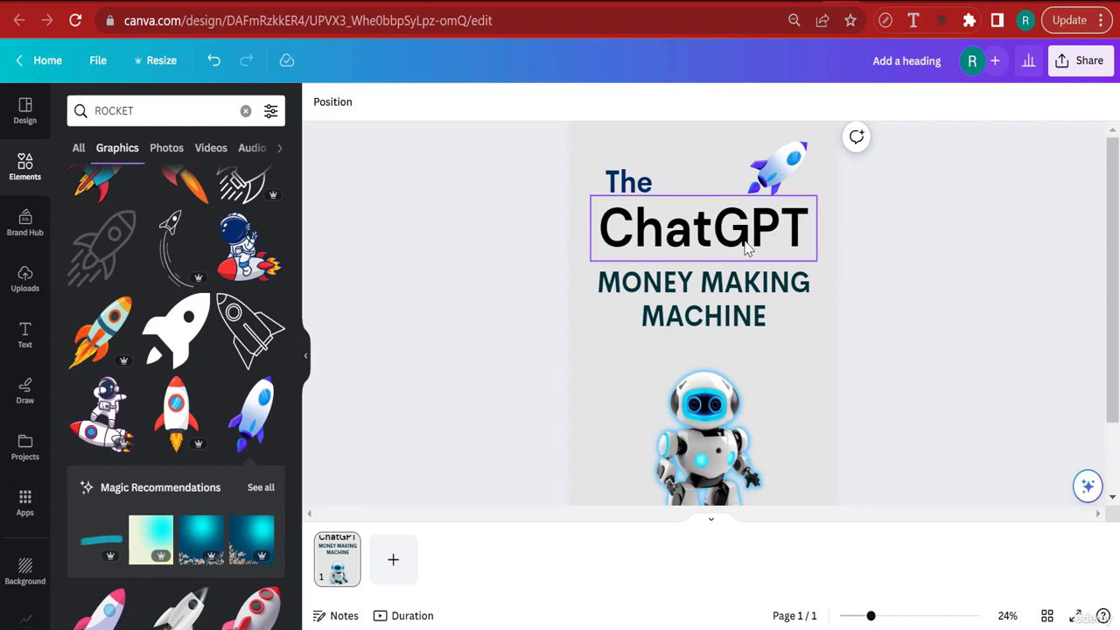
- Search the graphics for BLUE LIGHTNING and browse the results for a suitable bolt
double_click(117, 112)
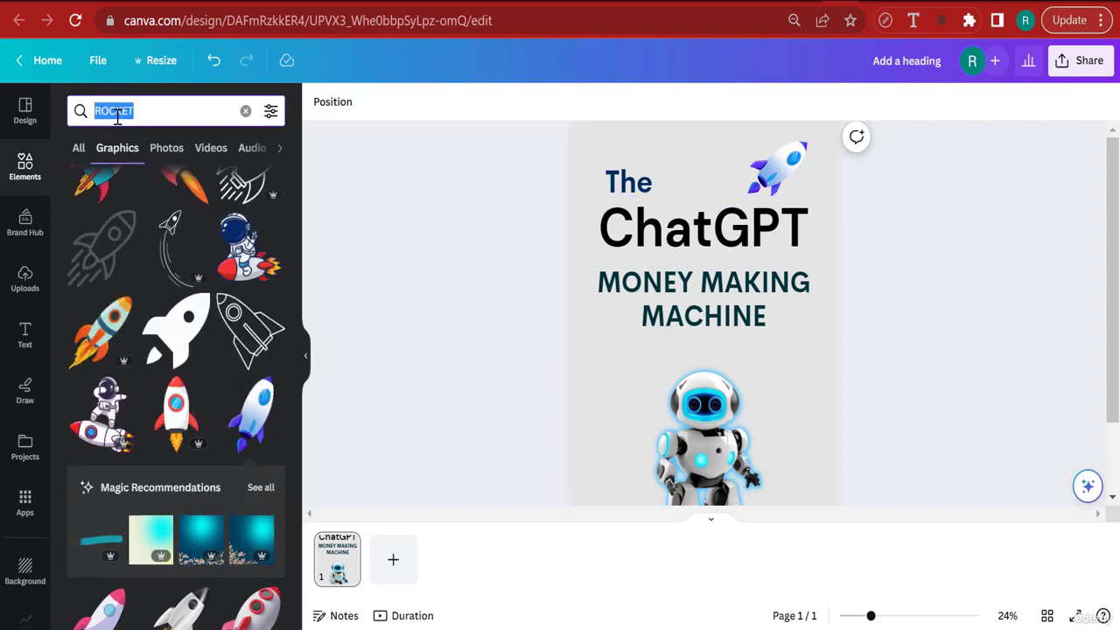
text(BLUE)
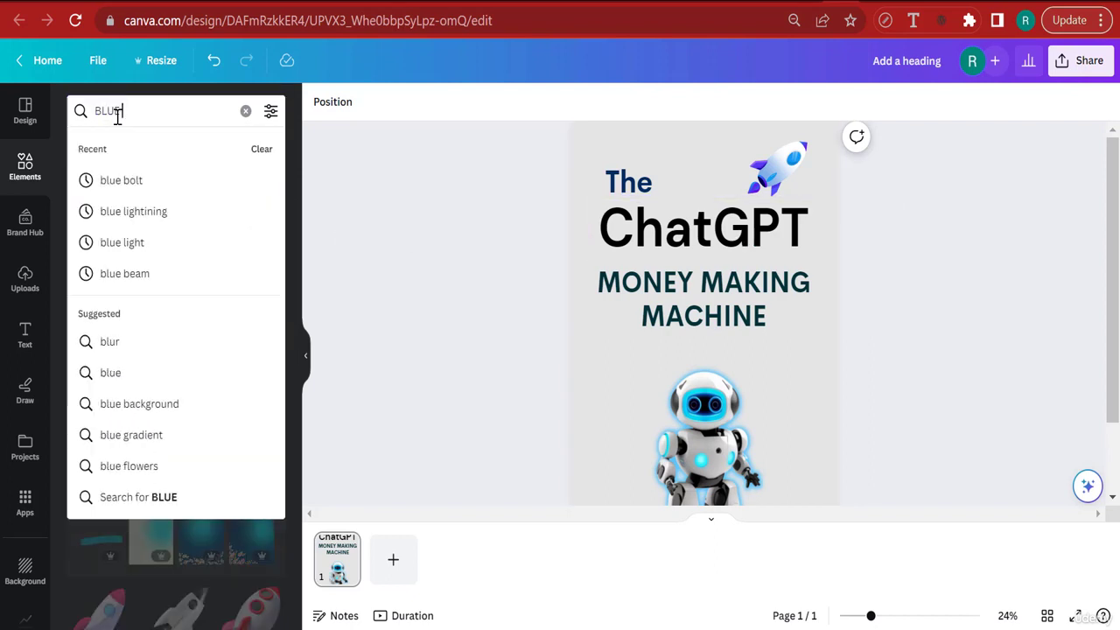
text( LIGHTNI)
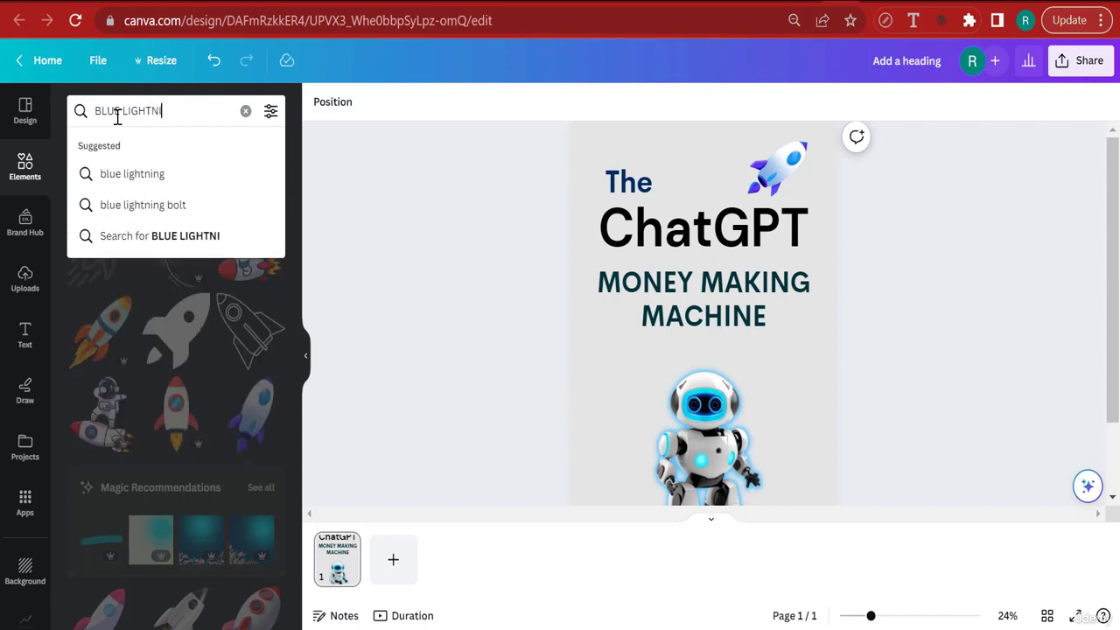
text(NG)
key(Return)
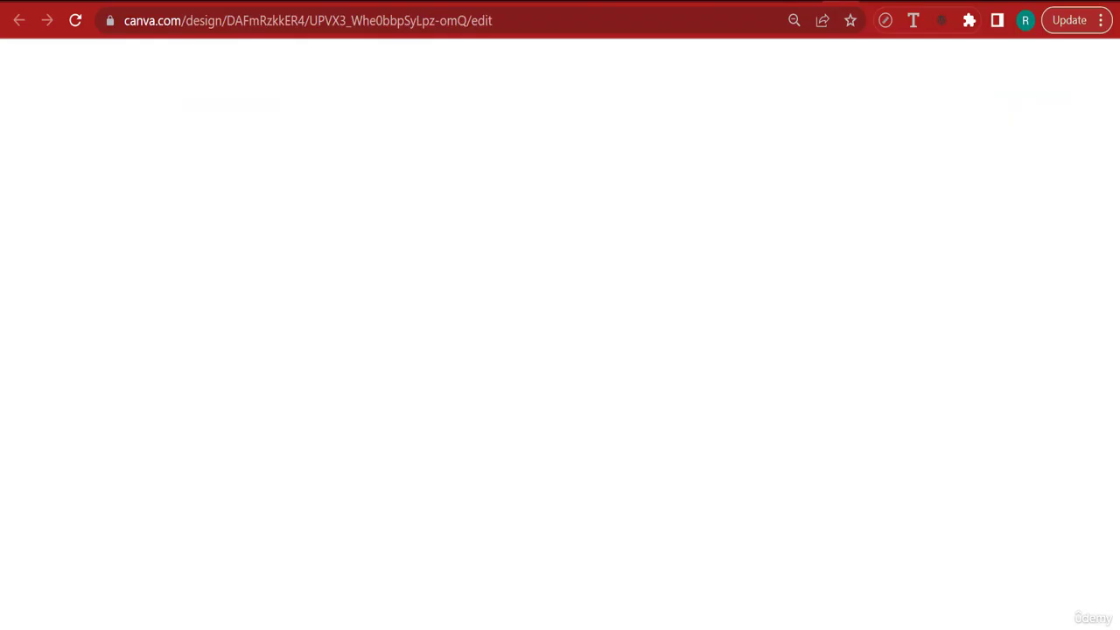
scroll(204, 408, down, 10)
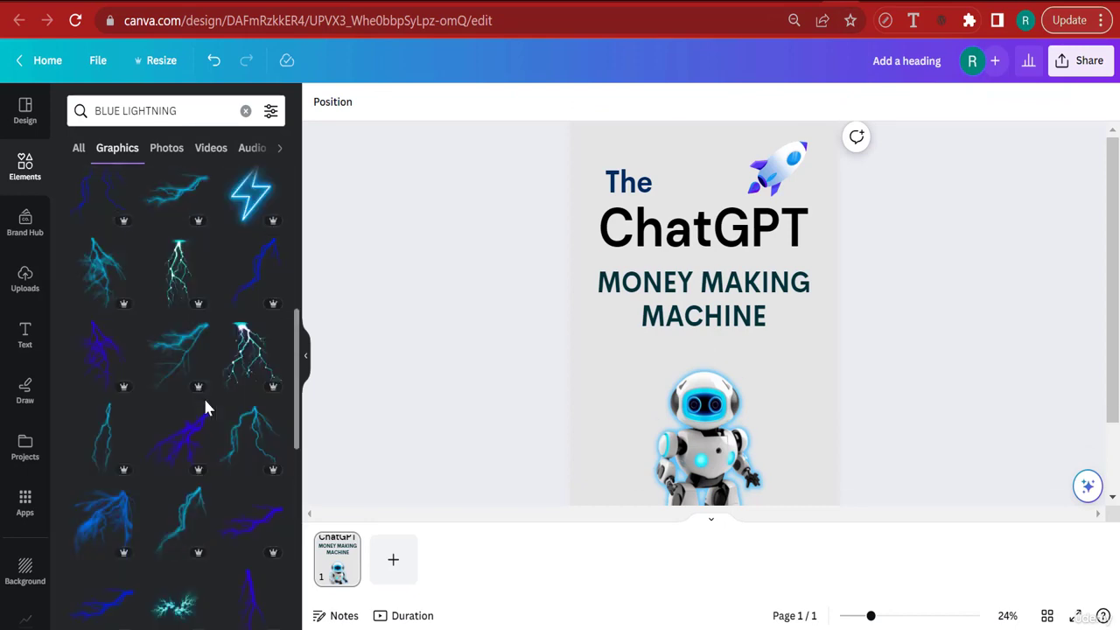
scroll(178, 375, down, 3)
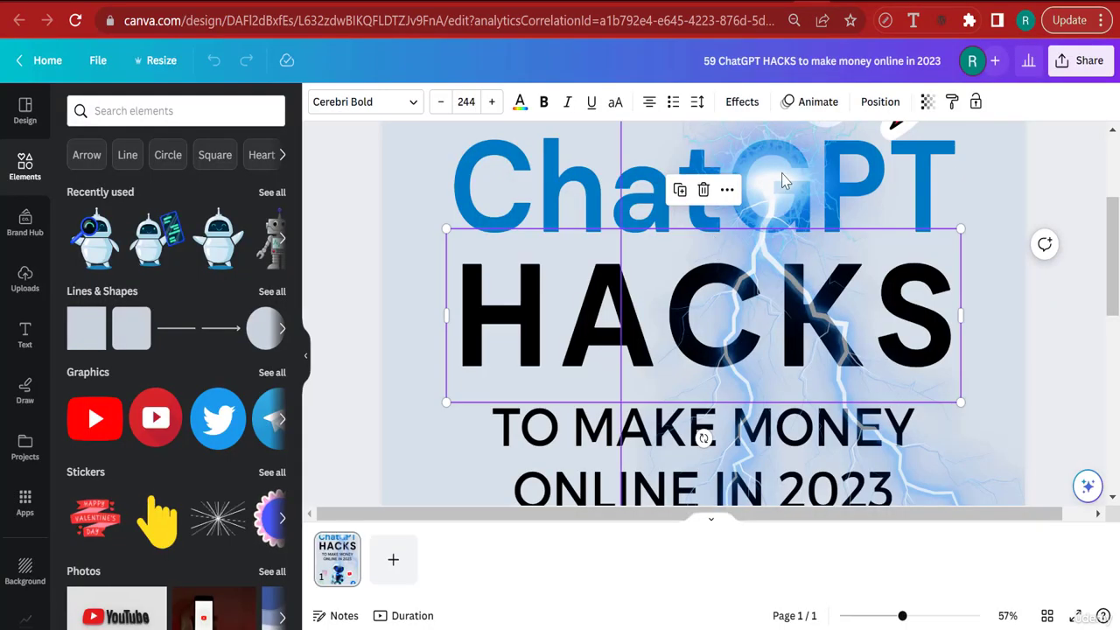
- In the "59 ChatGPT HACKS" design, detach the lightning image from the background and copy it
click(784, 180)
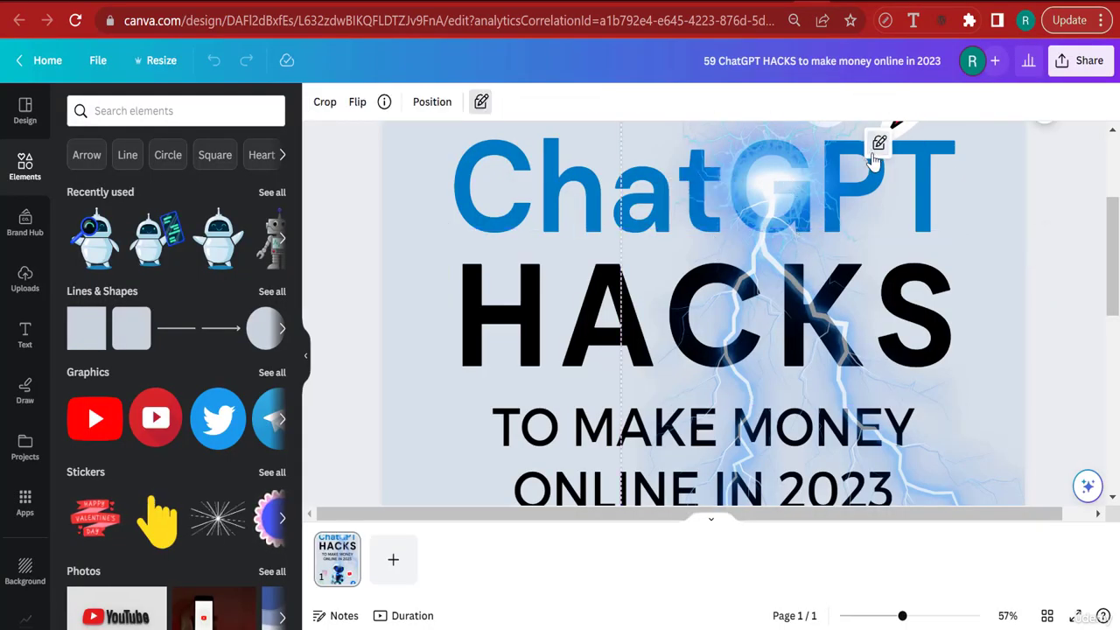
click(878, 151)
click(878, 151)
right_click(777, 182)
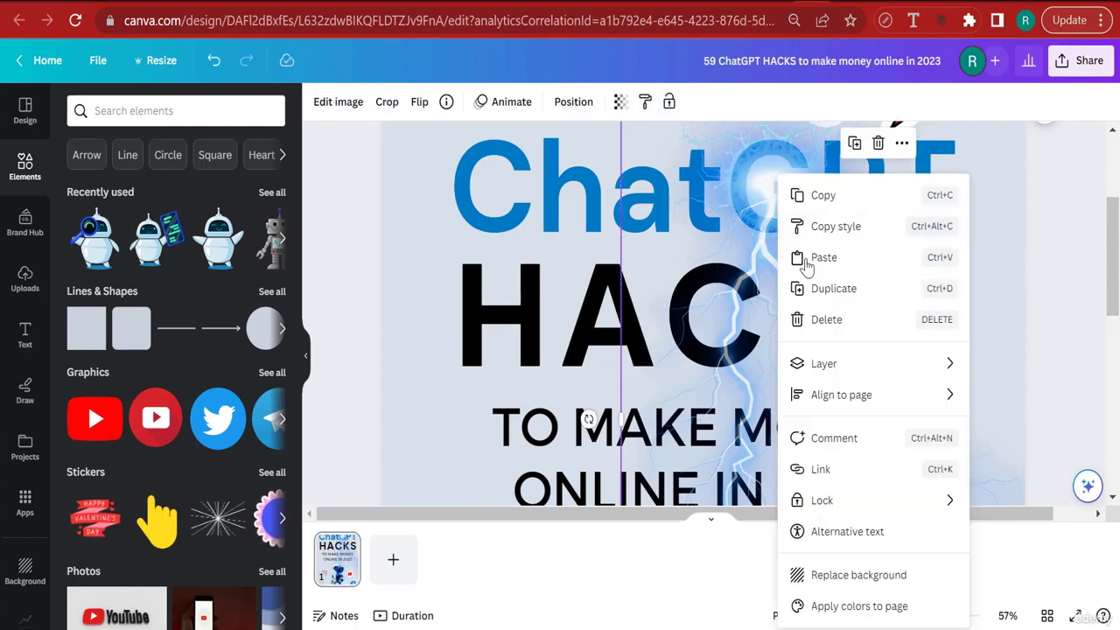
click(831, 199)
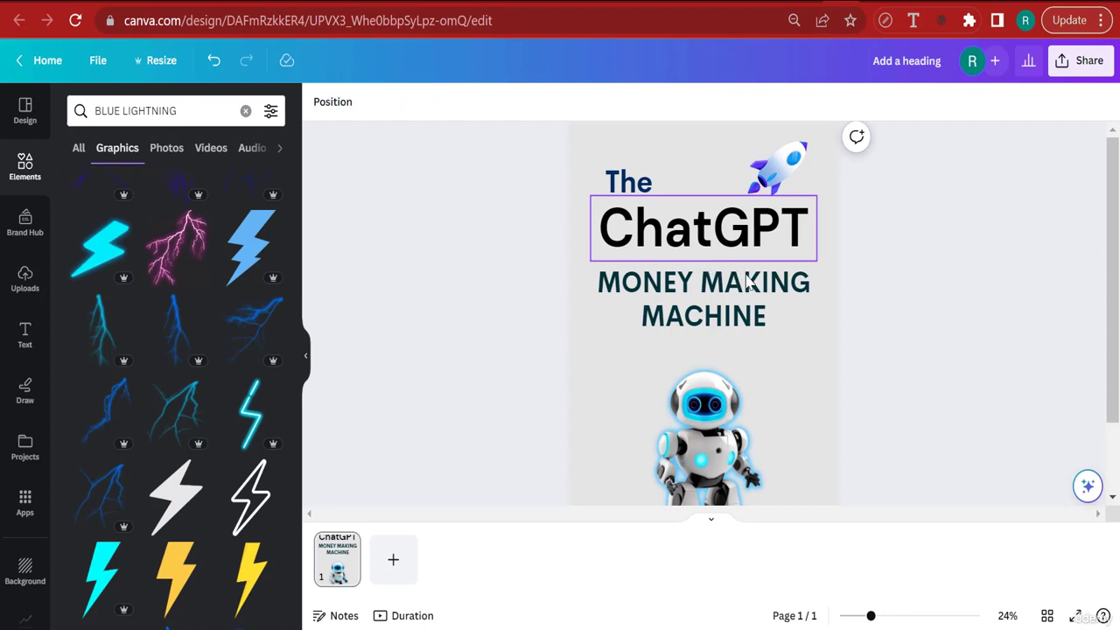
- Paste the copied lightning image onto the book cover behind the title and robot, and check the whole page
key(ctrl+v)
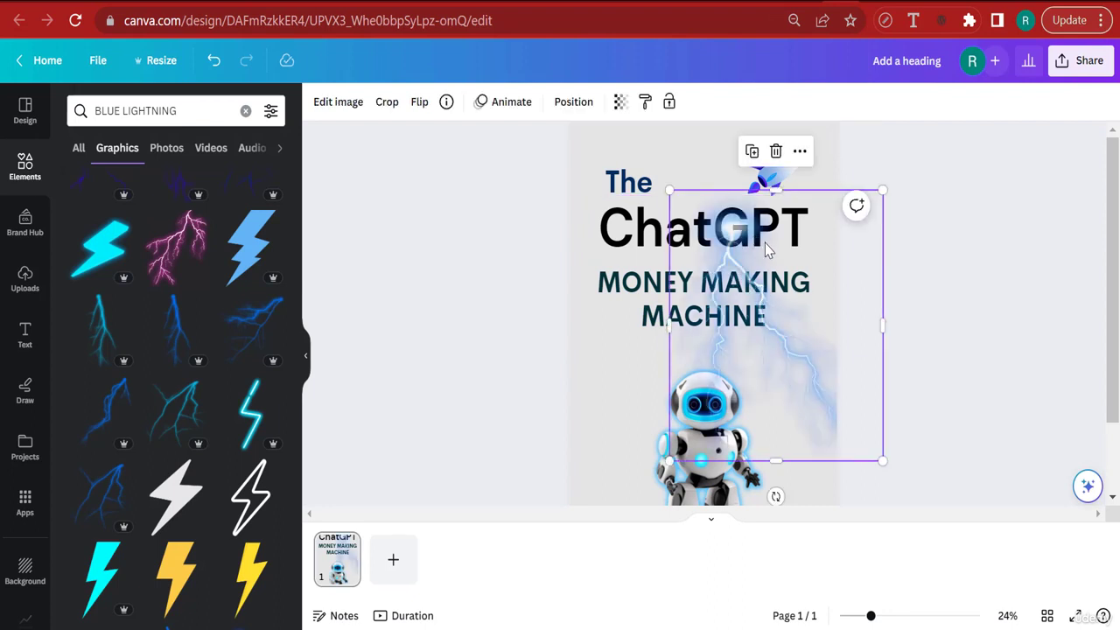
click(992, 340)
scroll(991, 340, down, 2)
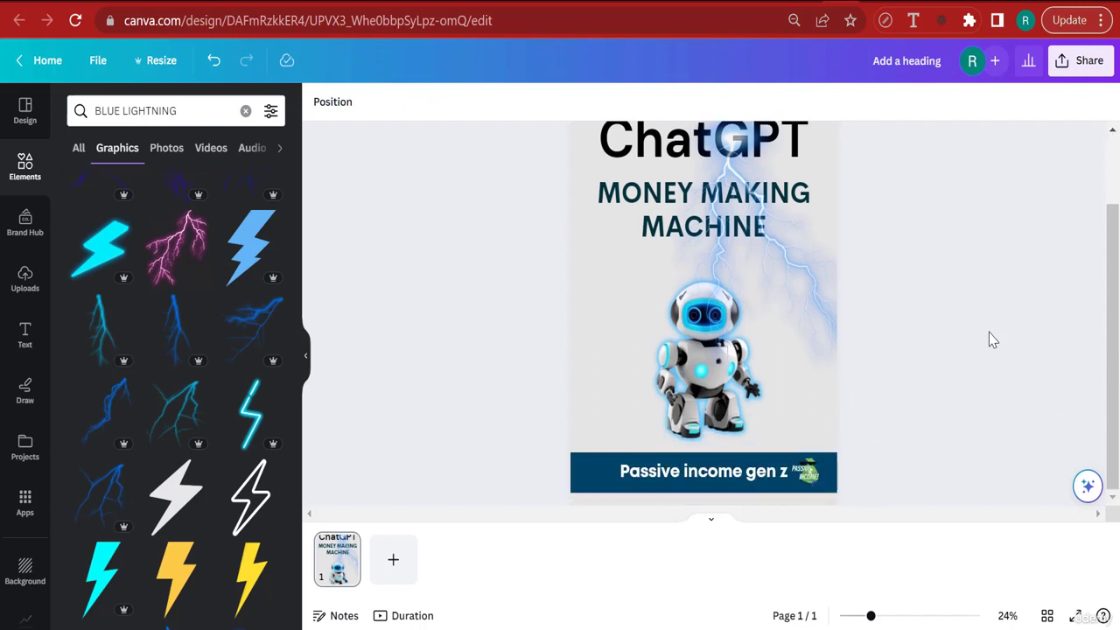
scroll(992, 340, up, 2)
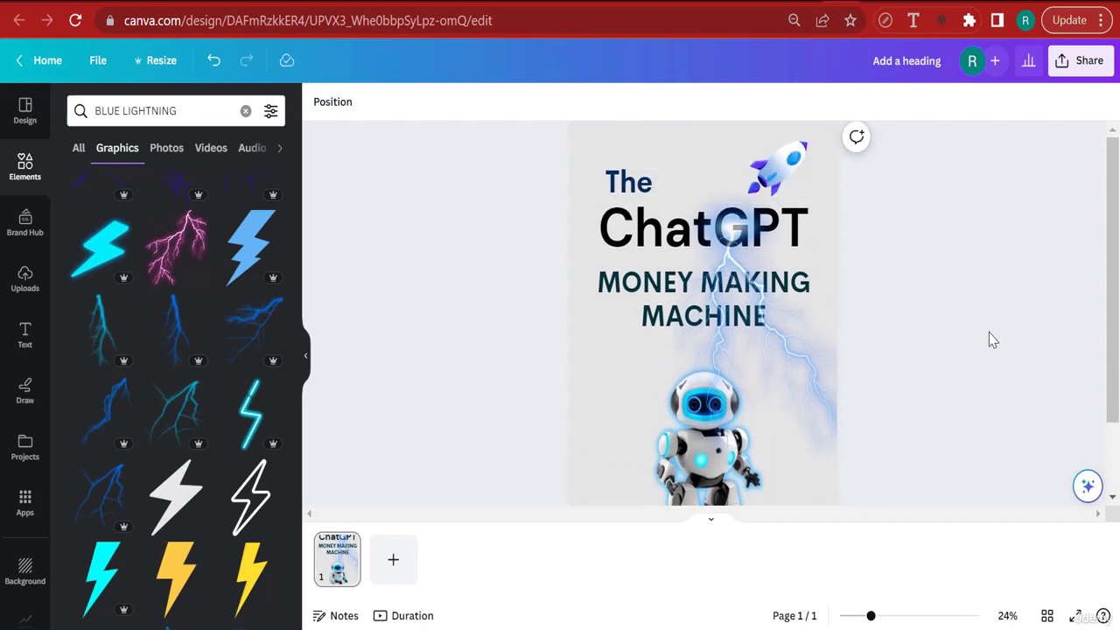
- Adjust the lightning image on the cover to contrast 22 and saturation 33
click(831, 272)
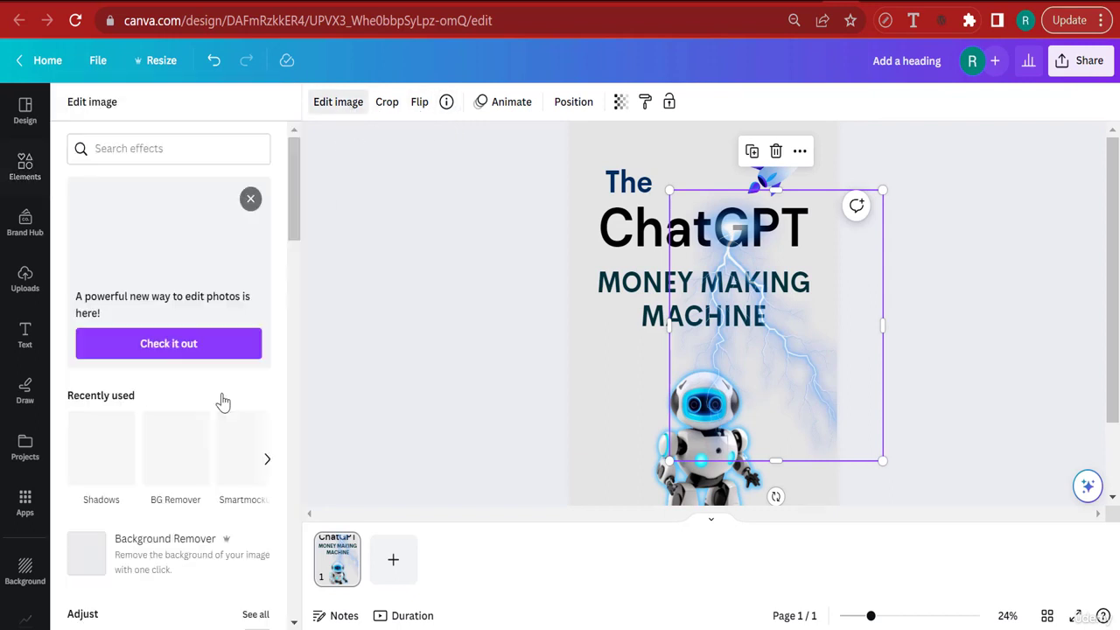
scroll(193, 514, down, 2)
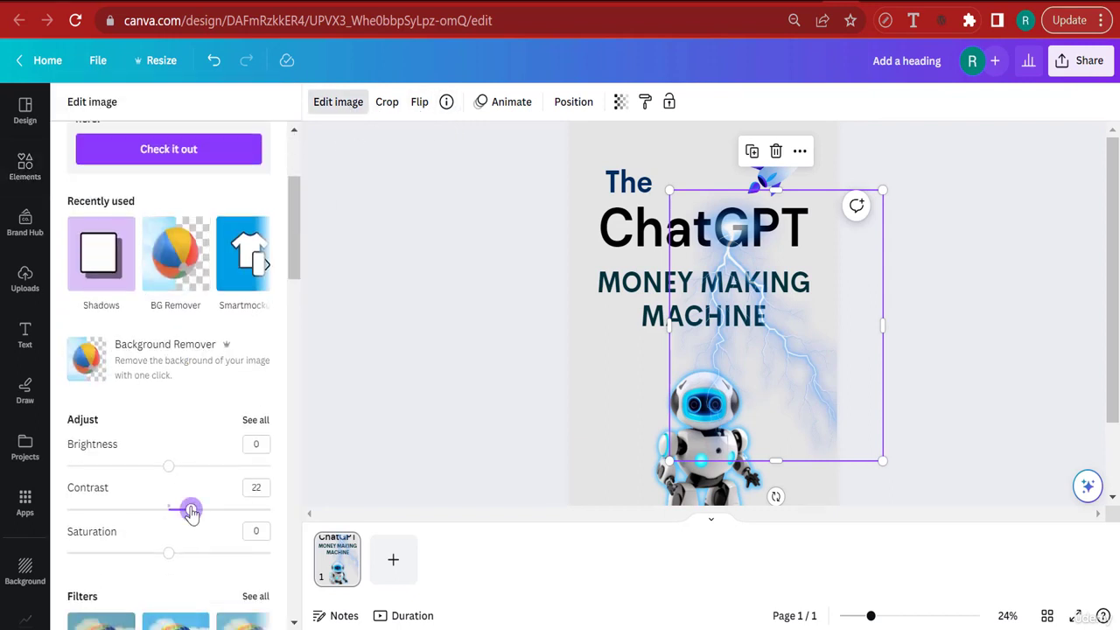
drag(168, 553, 202, 554)
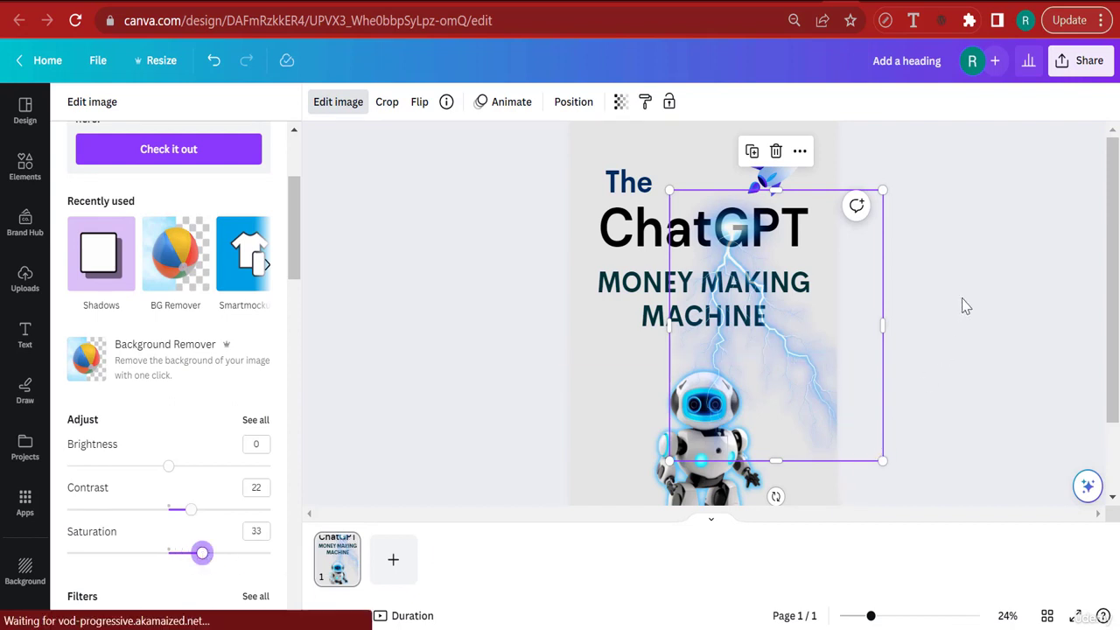
click(963, 305)
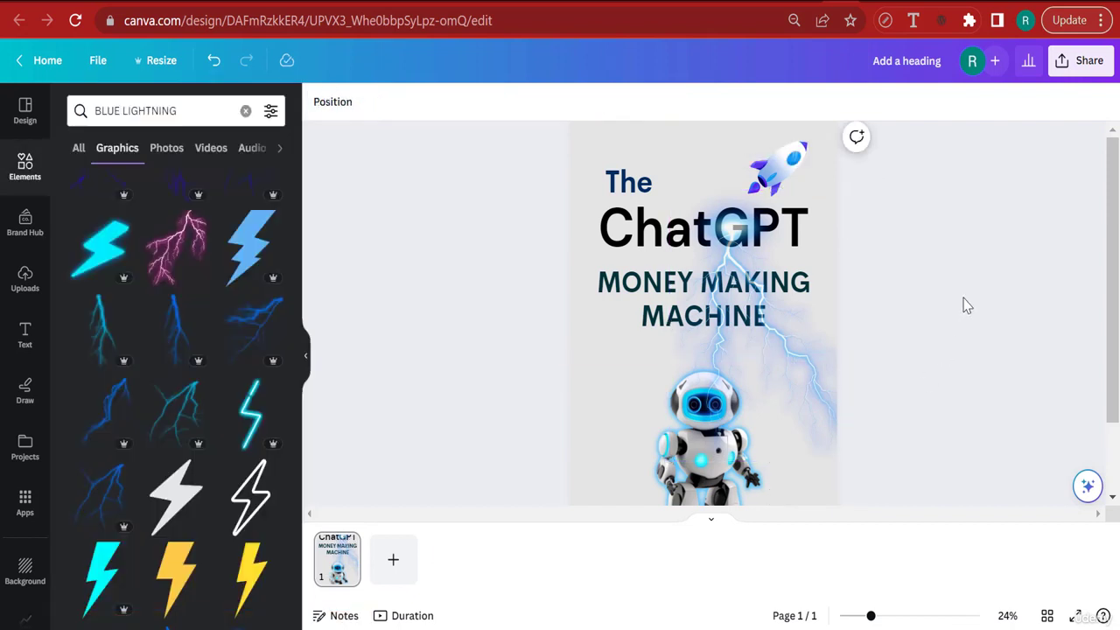
- Bring the MONEY MAKING MACHINE text to the front of the layer order, then select the ChatGPT text
click(644, 307)
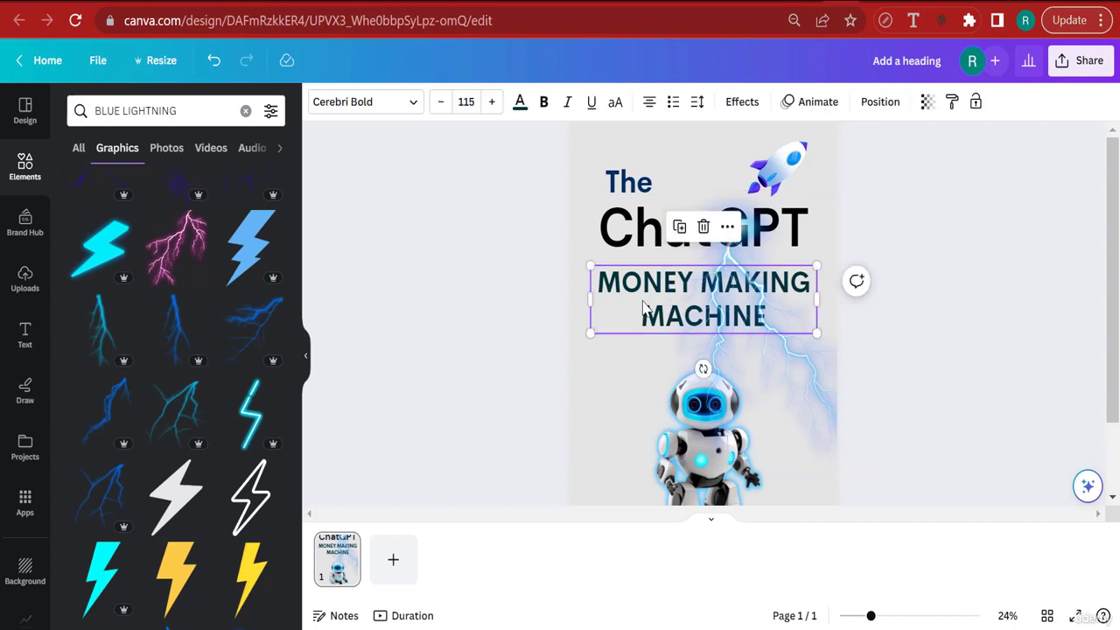
click(877, 105)
click(97, 151)
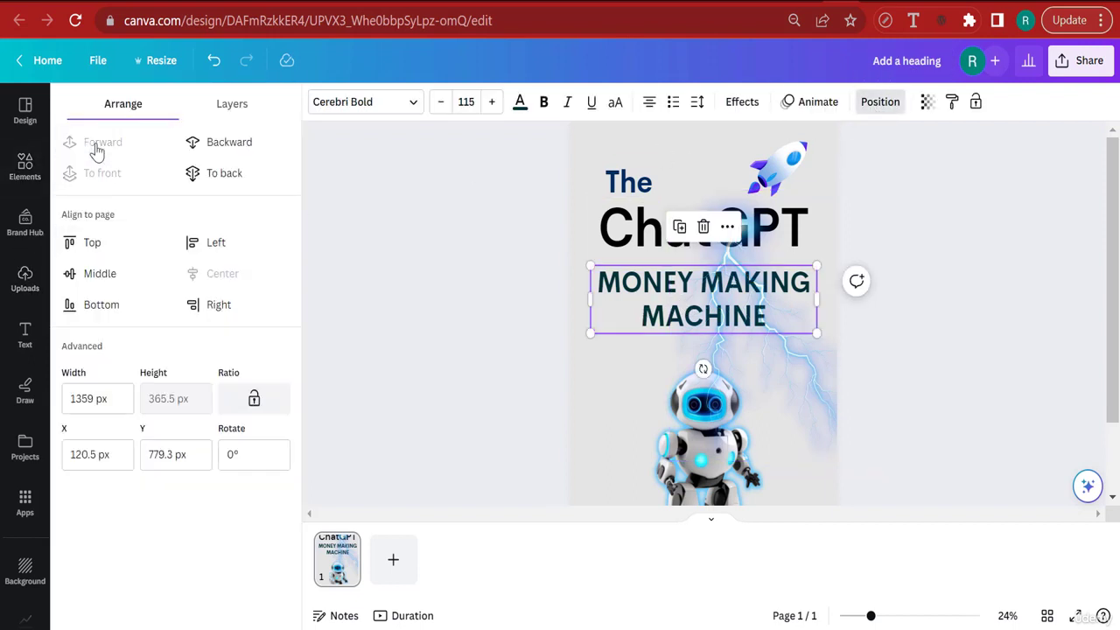
click(632, 229)
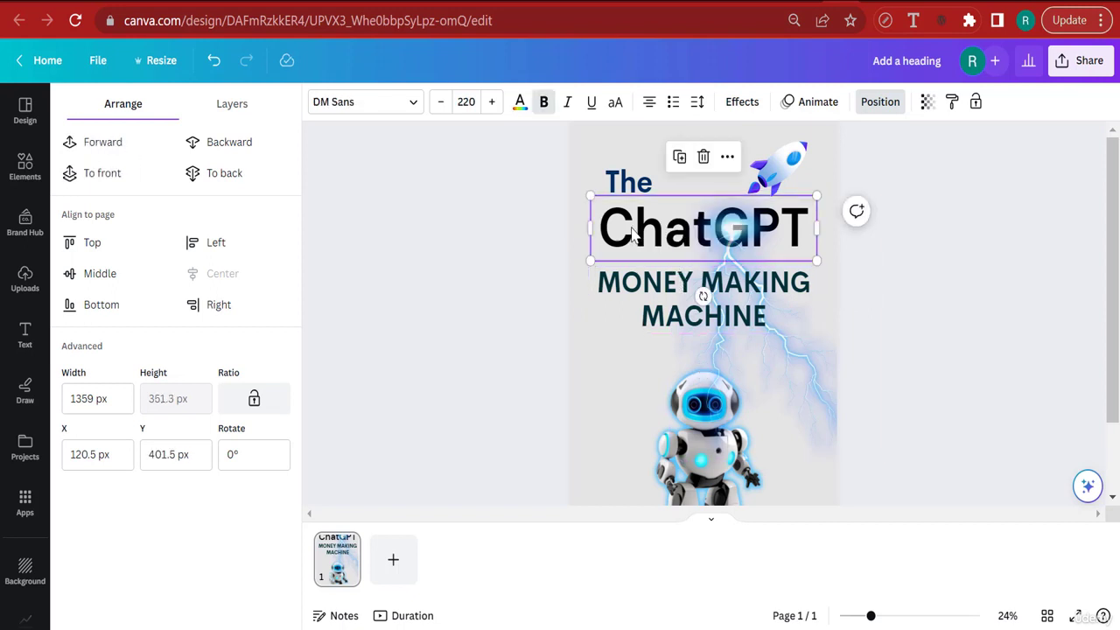
- Review the whole book cover and compare it with the social media icons around the robot in the "59 ChatGPT HACKS" design
click(680, 477)
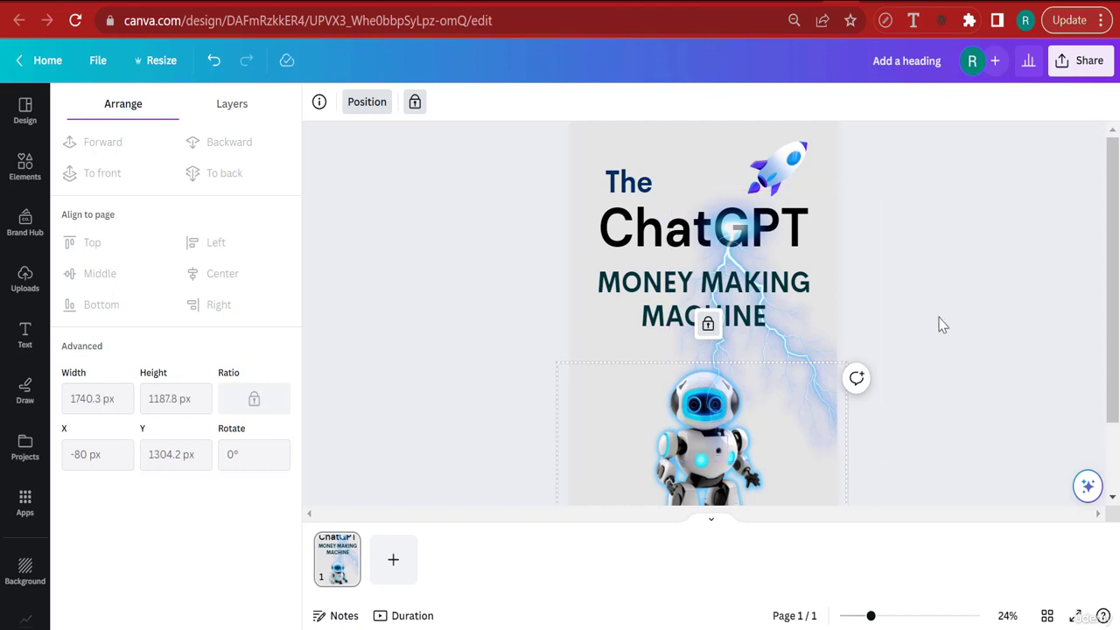
scroll(984, 304, down, 2)
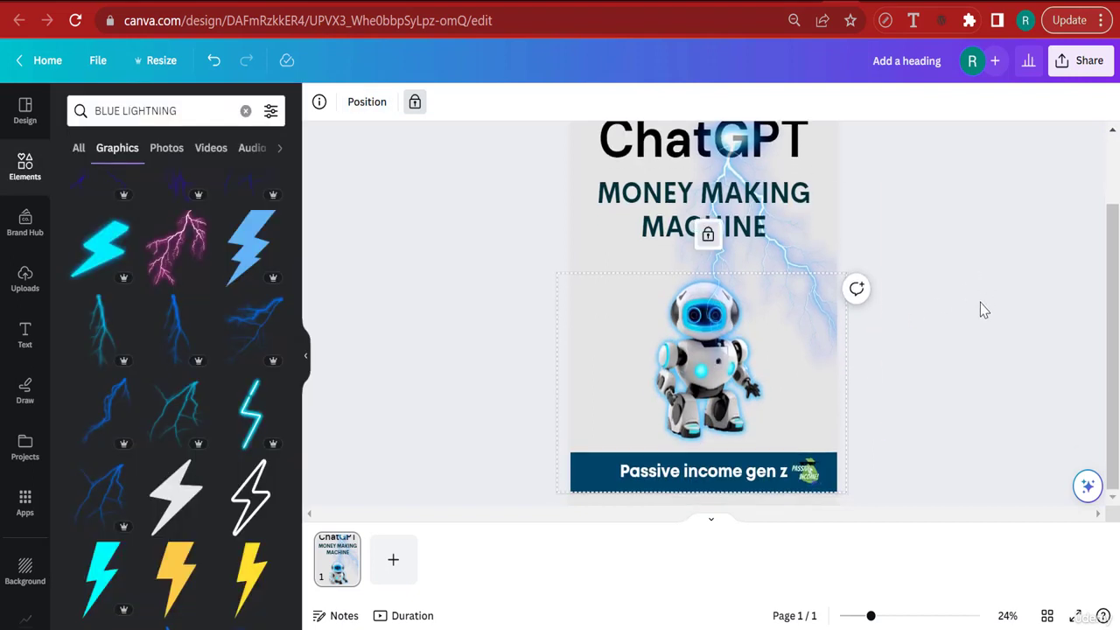
scroll(984, 311, up, 2)
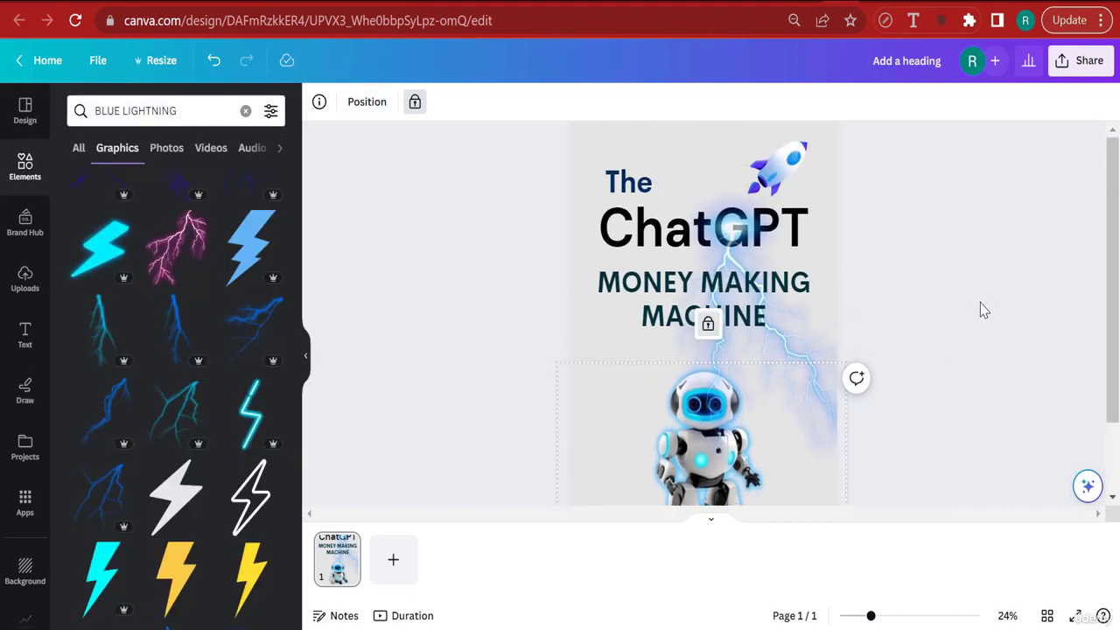
scroll(980, 308, down, 2)
scroll(960, 292, up, 2)
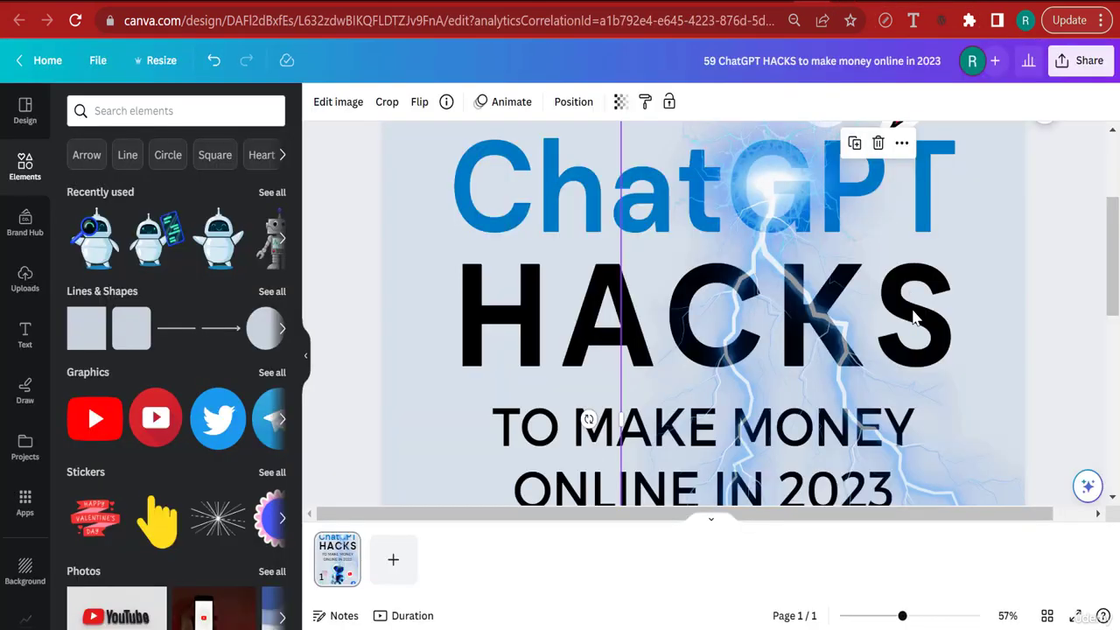
scroll(895, 354, down, 5)
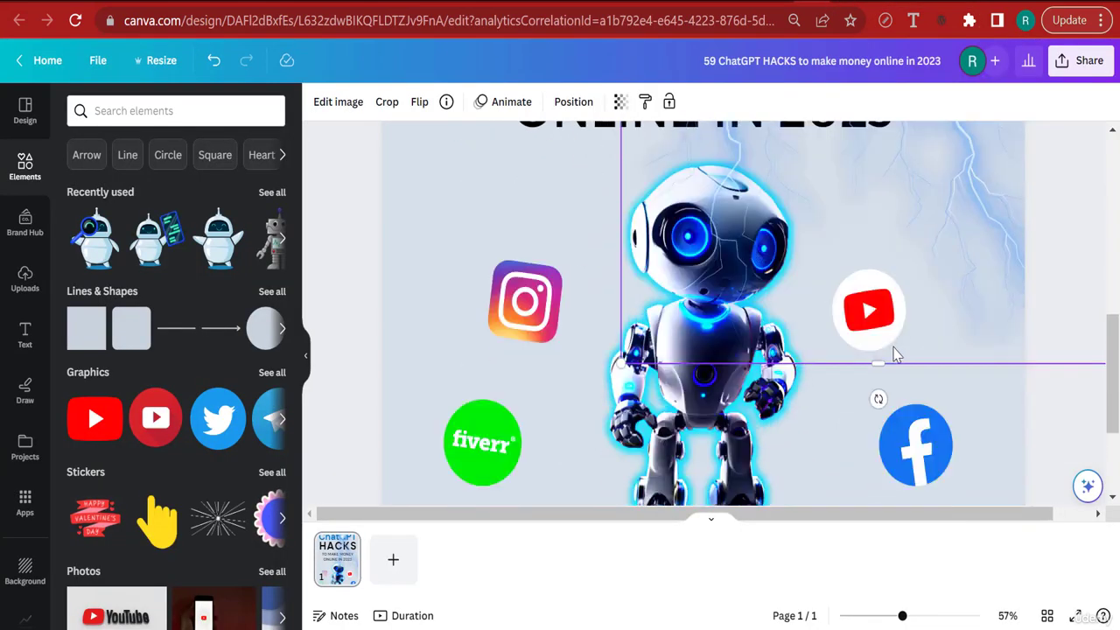
scroll(895, 354, down, 4)
scroll(881, 370, up, 2)
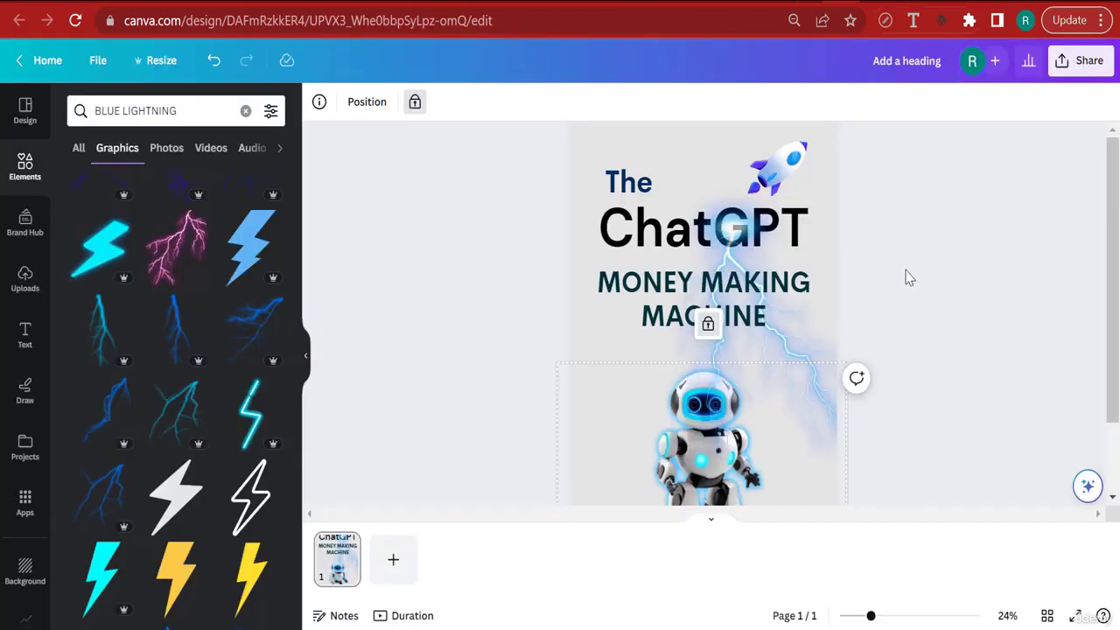
scroll(909, 277, down, 2)
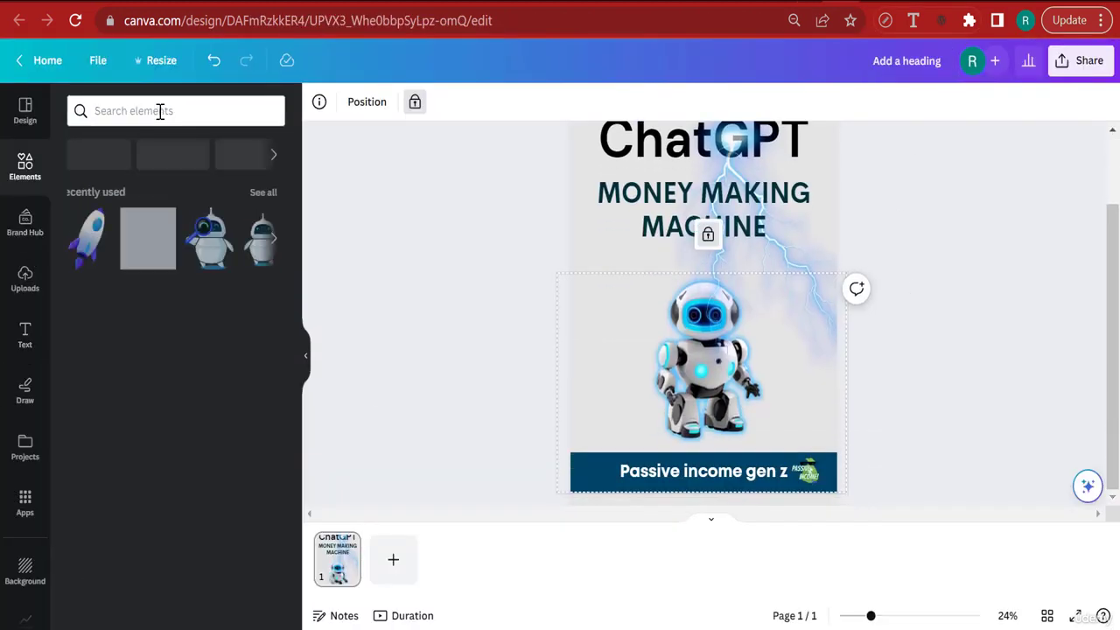
- Search the elements for SOCIAL MEDIA ICONS
click(160, 111)
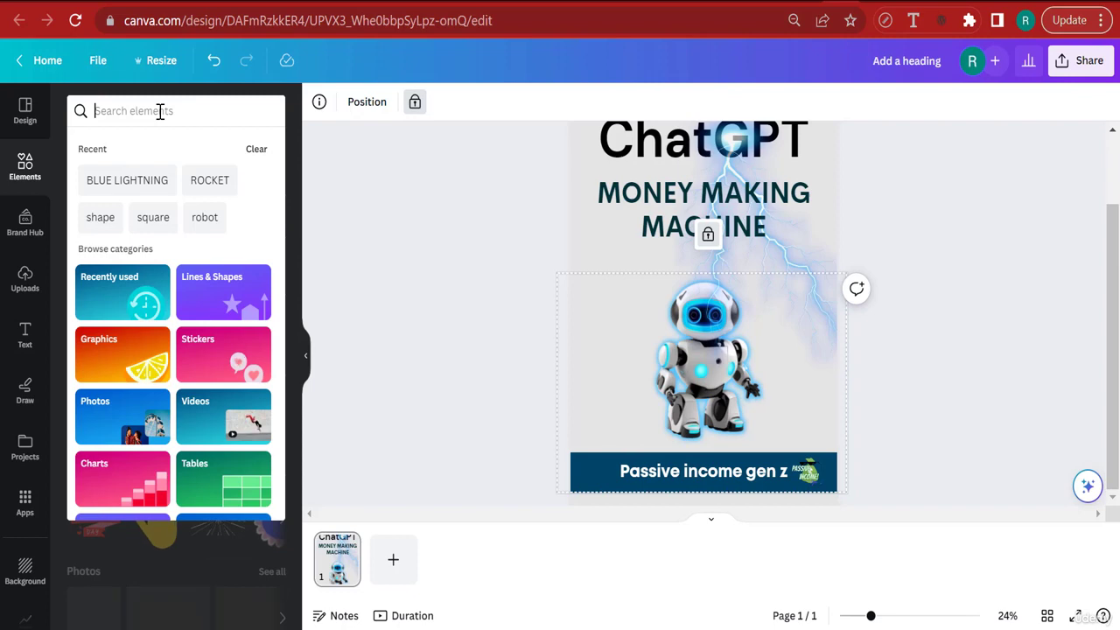
text(SOCIAL MEDIA)
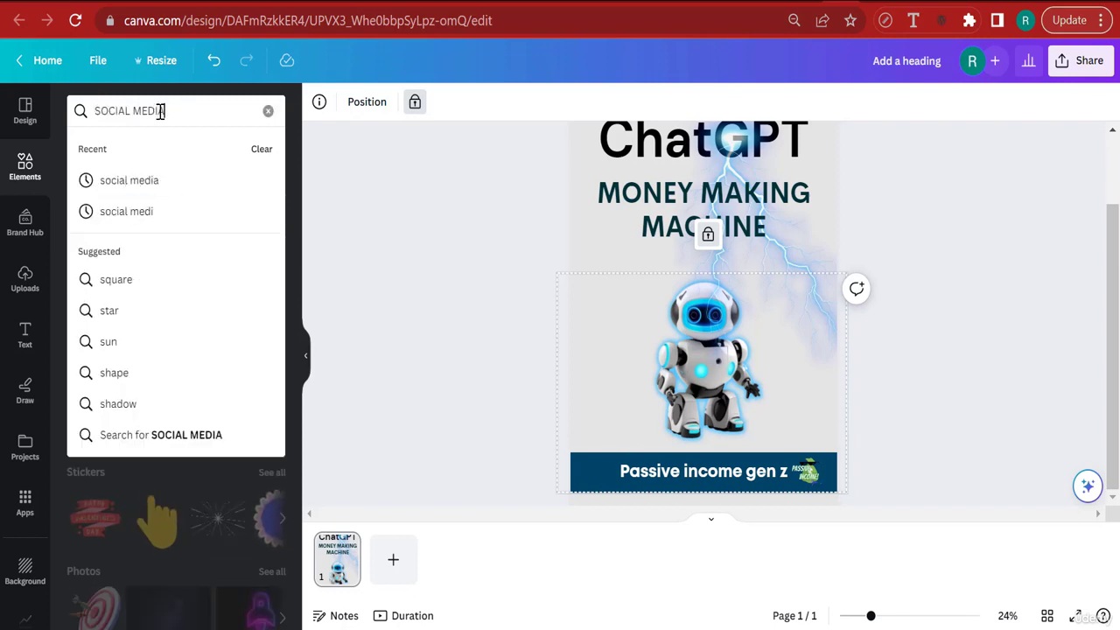
text( ICONS)
key(Return)
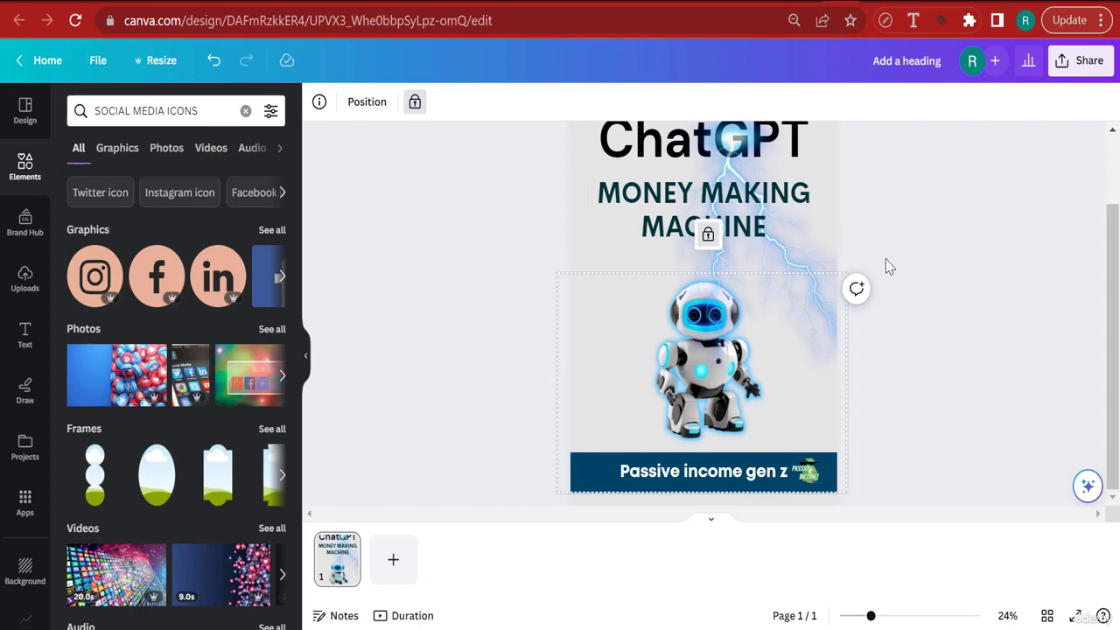
- Group the title texts, rocket and lightning image on the cover and lock the group
drag(887, 266, 512, 140)
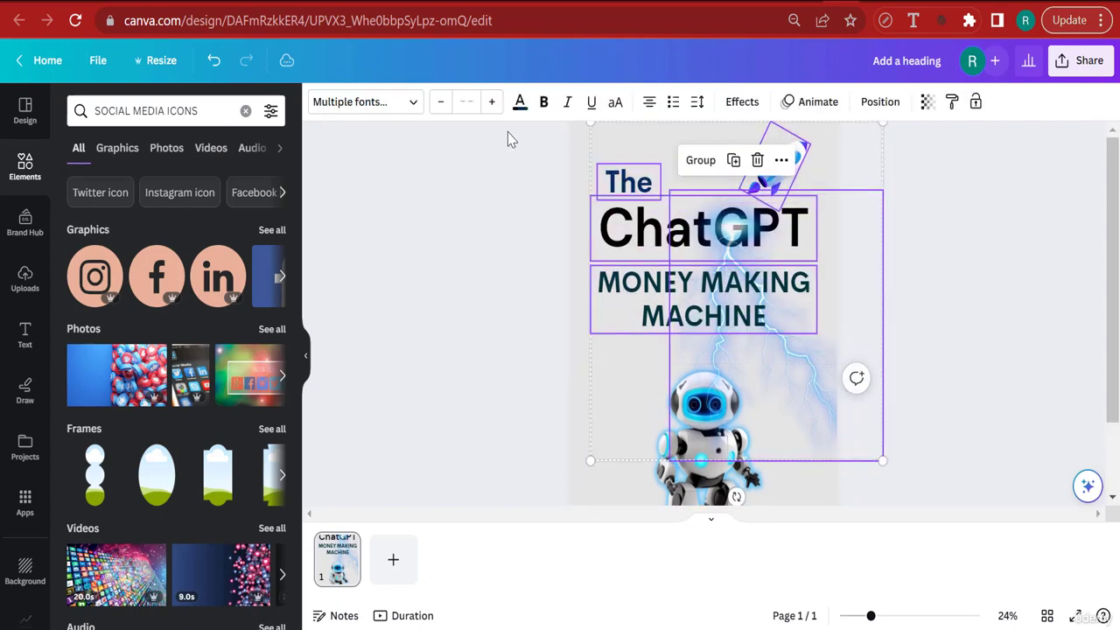
click(700, 160)
click(976, 101)
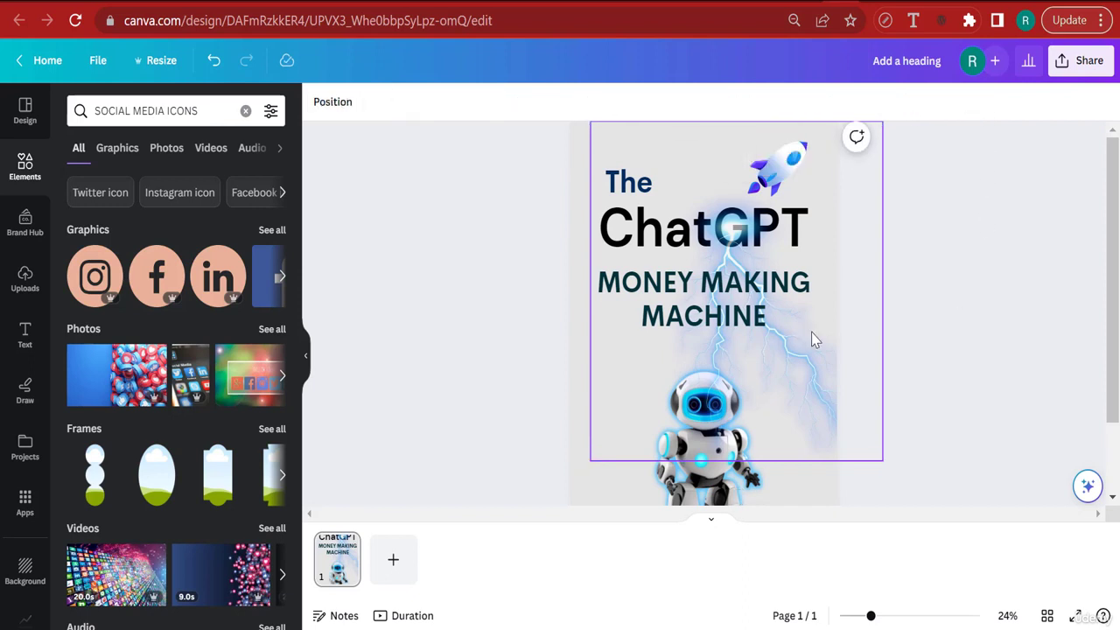
- Add the round red YouTube icon from the social media graphics and place it small to the left of the robot's head
click(121, 150)
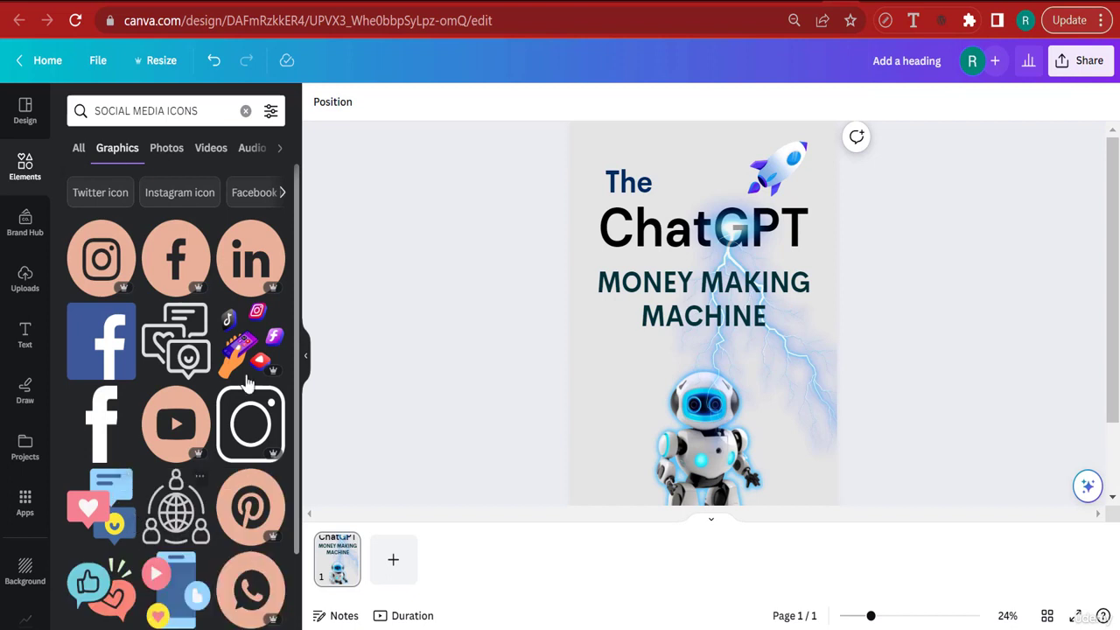
scroll(199, 484, down, 3)
scroll(199, 484, down, 3)
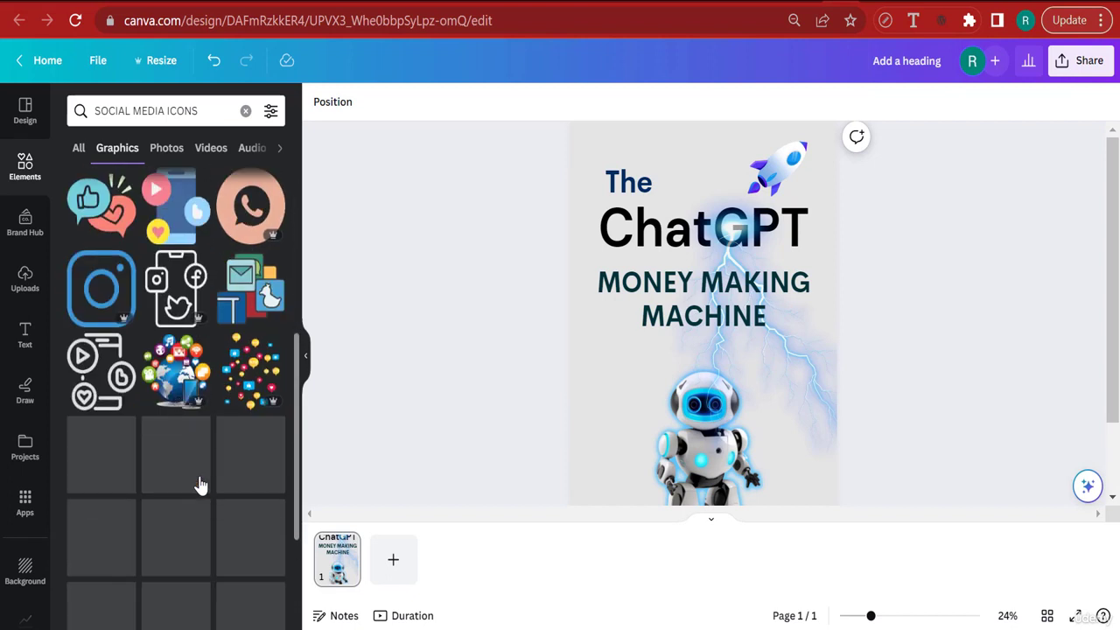
scroll(218, 464, down, 1)
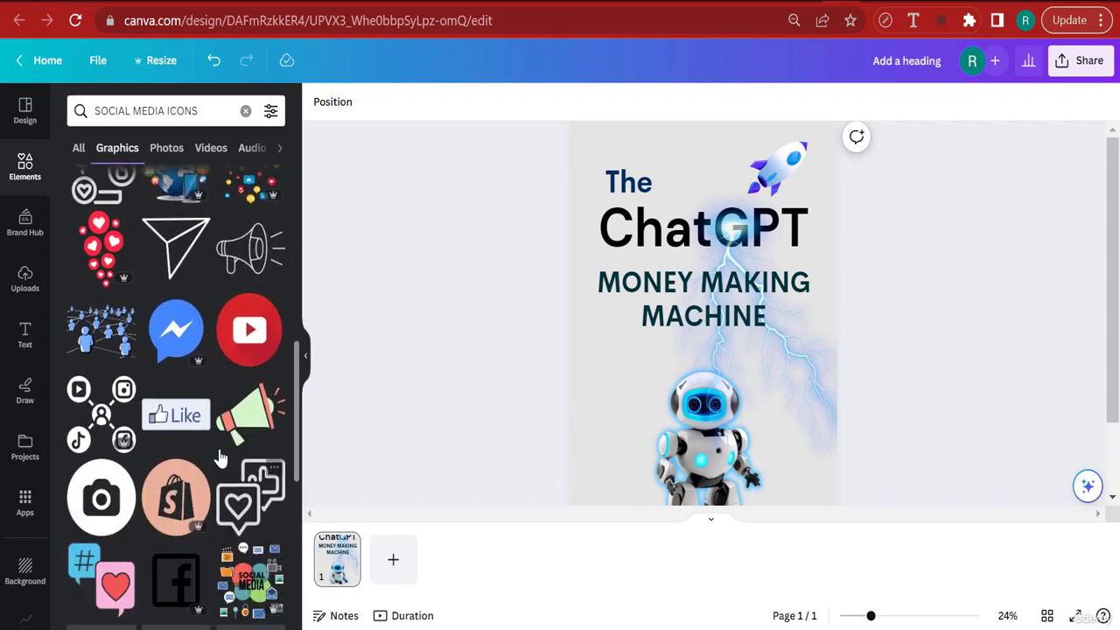
scroll(252, 368, down, 2)
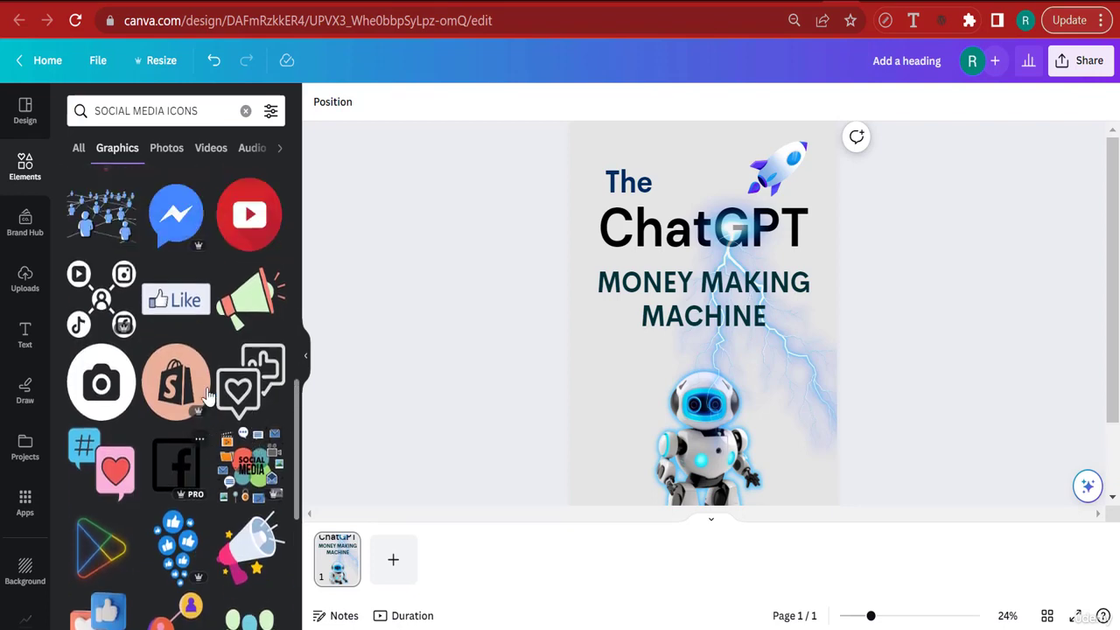
scroll(209, 394, down, 2)
scroll(210, 411, down, 5)
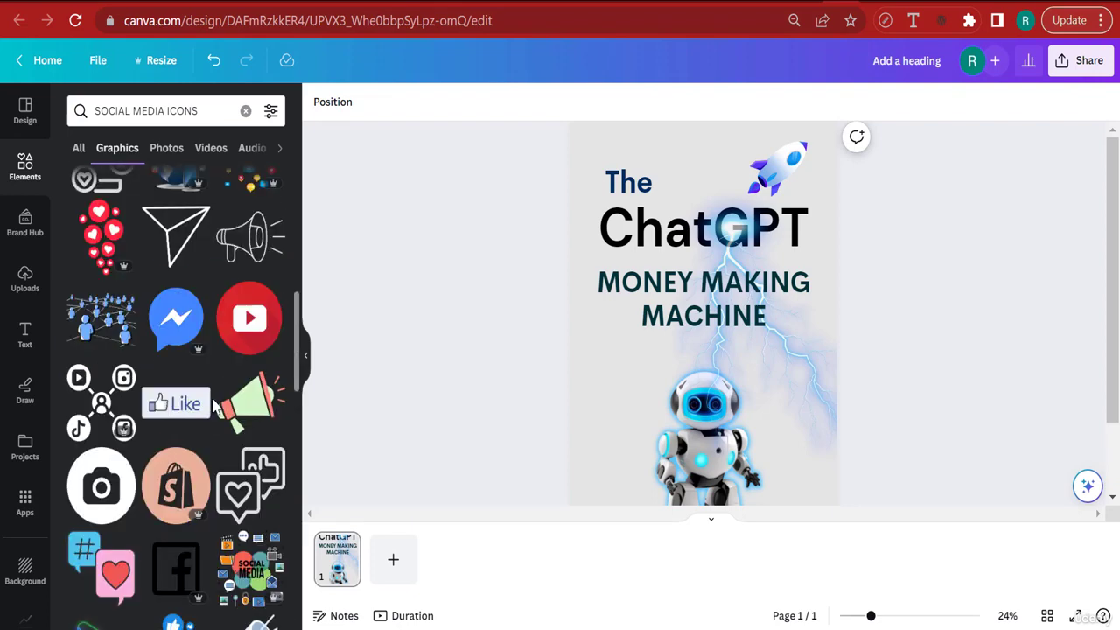
click(247, 337)
drag(739, 399, 620, 384)
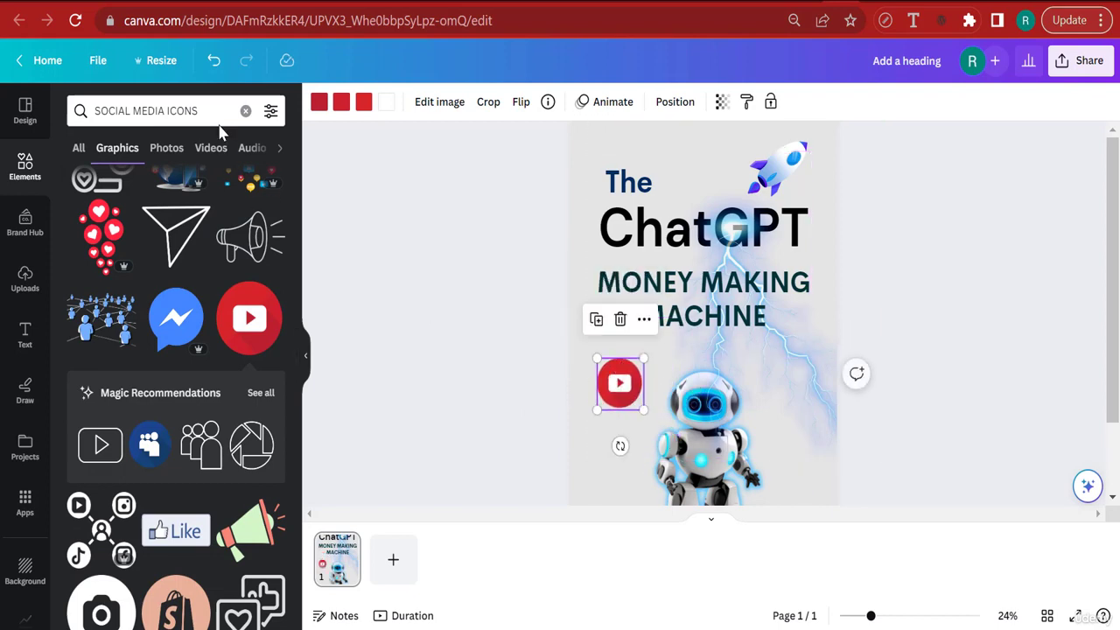
- Search the graphics for FACEBOOK and place the round blue Facebook icon, shrunk to the YouTube icon's size, overlapping that icon's lower half
double_click(185, 109)
triple_click(188, 106)
text(FACEBOOK)
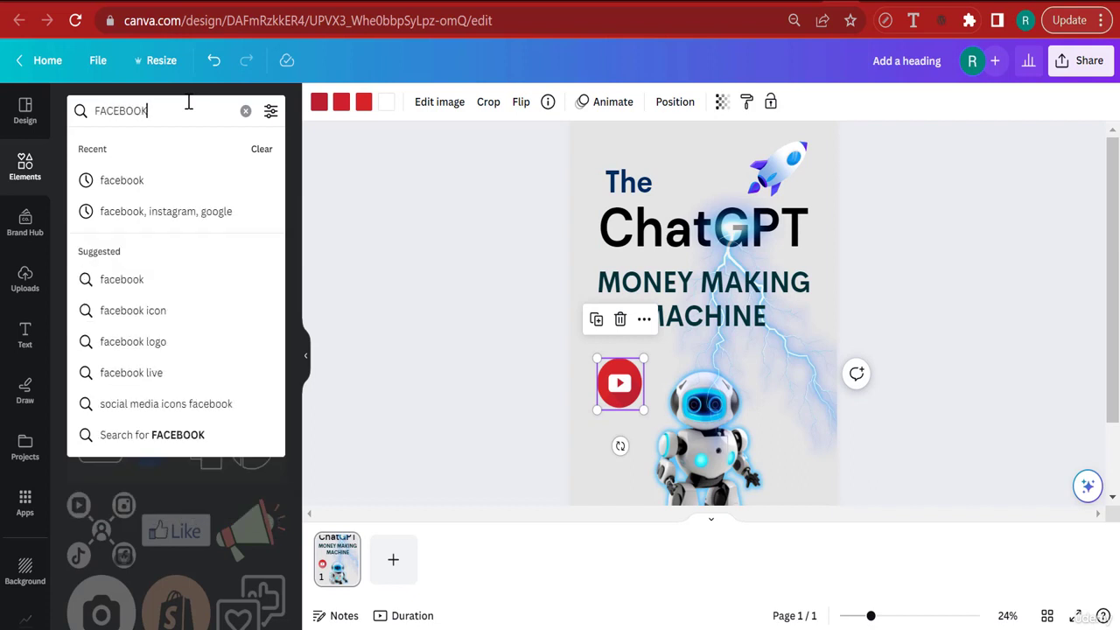
key(Return)
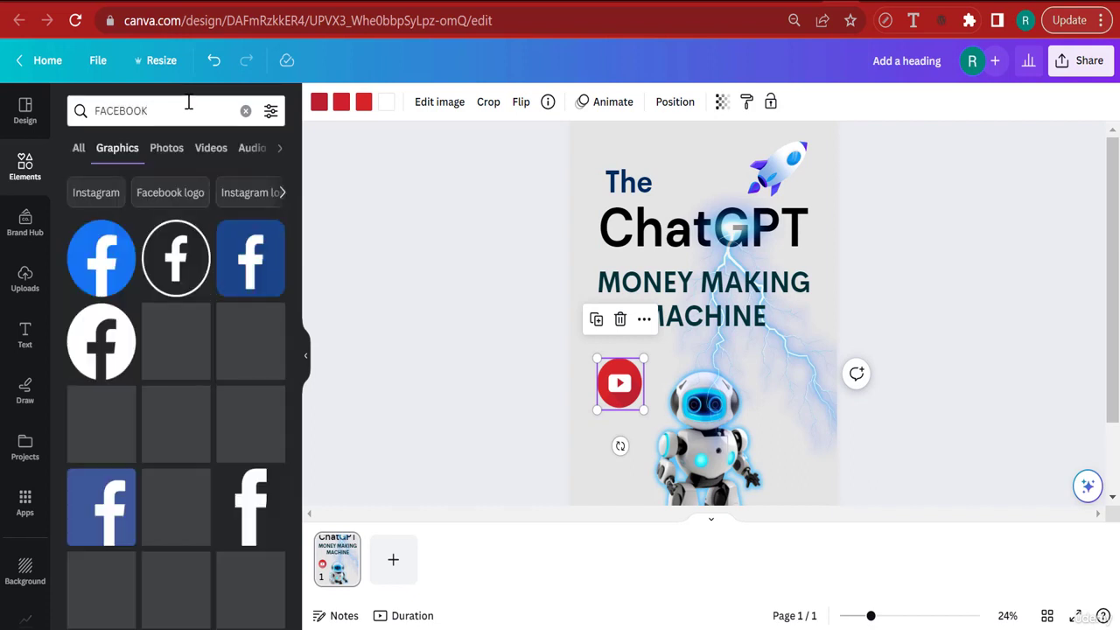
click(101, 258)
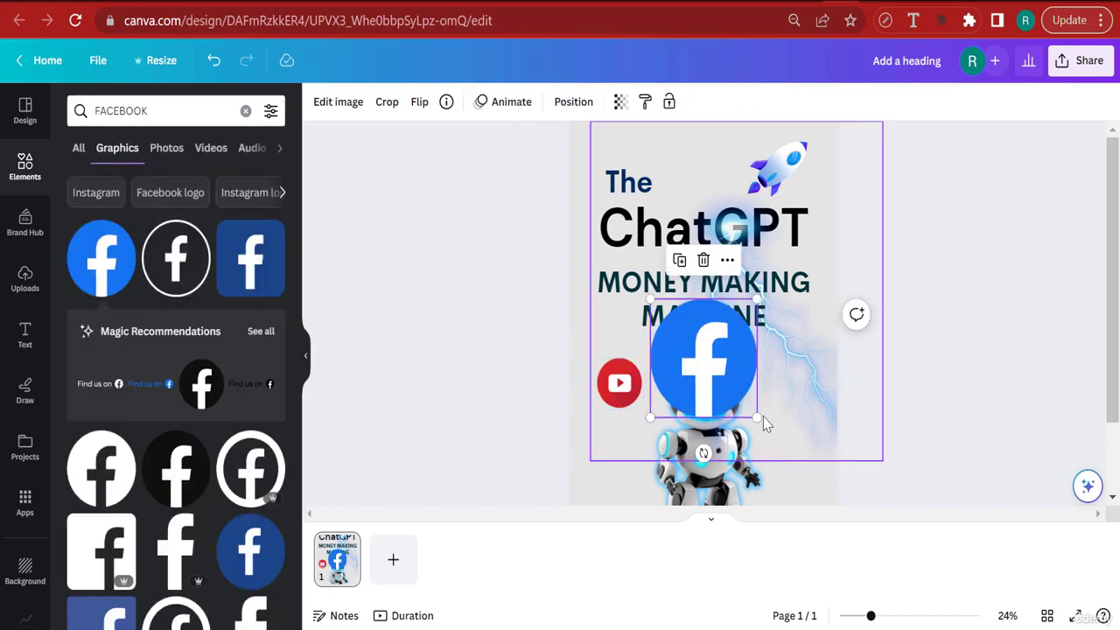
drag(753, 413, 625, 410)
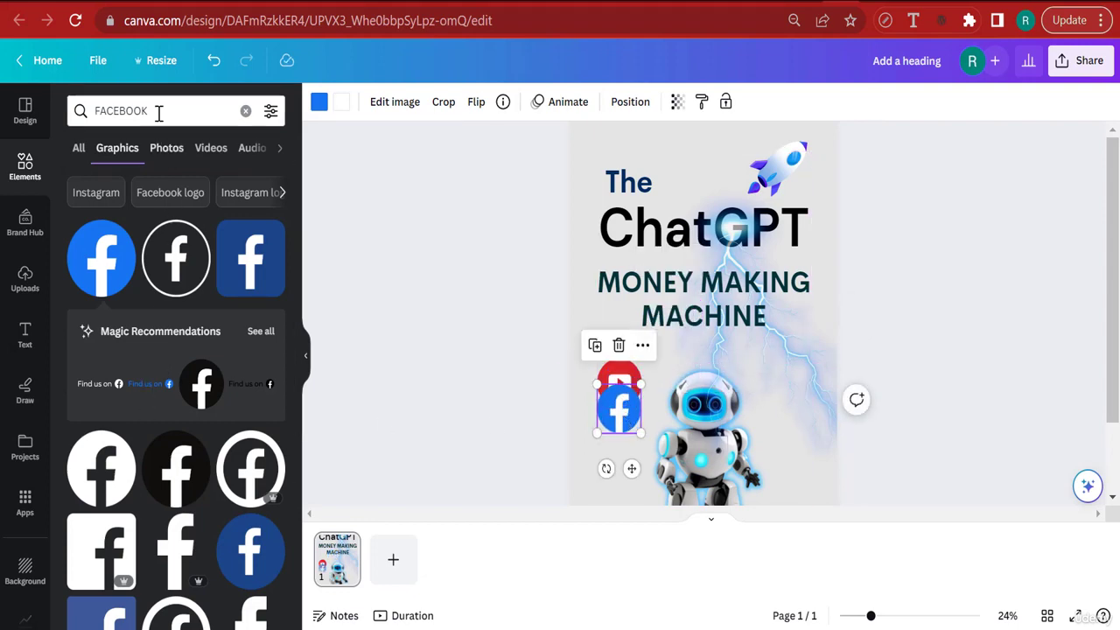
- Search the graphics for TWITTER and place the round blue Twitter icon, shrunk to match, overlapping the Facebook icon's lower part
text(TWITTER)
key(Return)
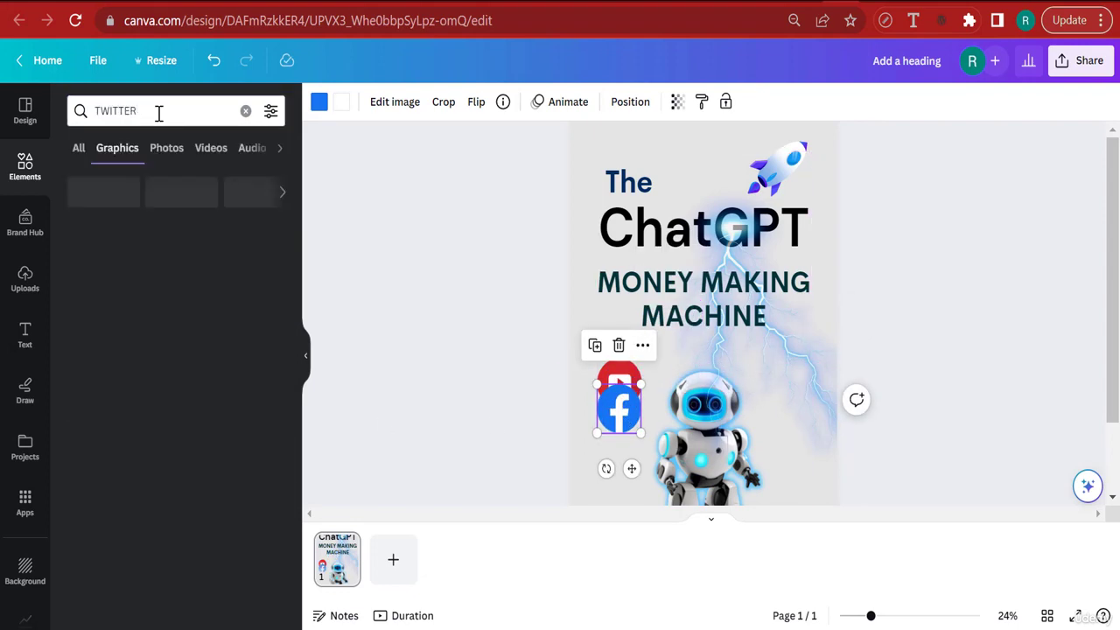
click(102, 258)
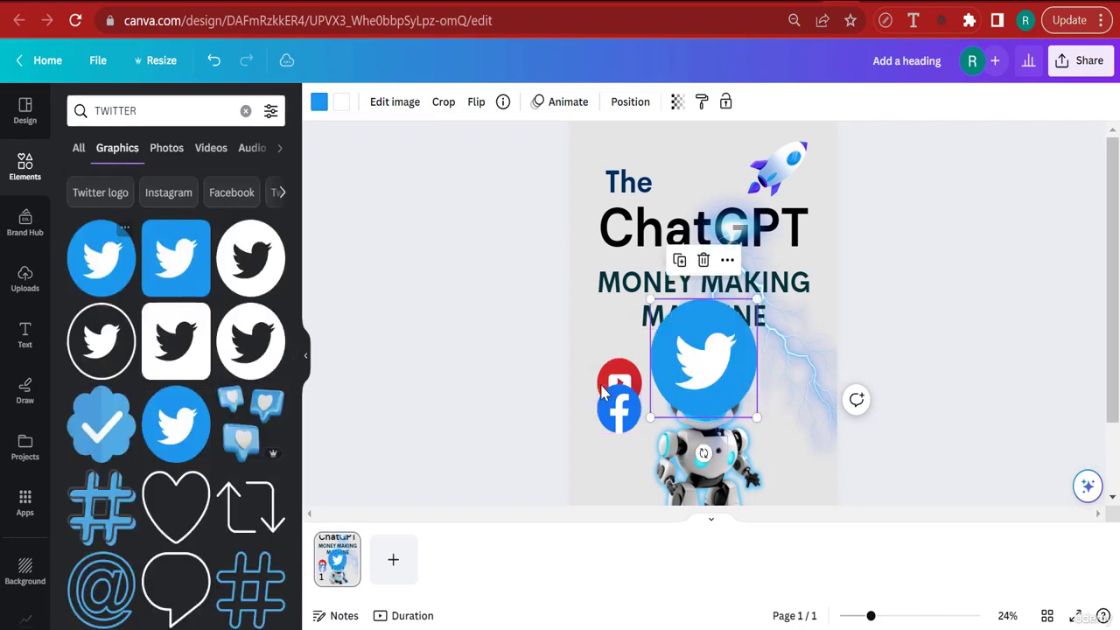
drag(710, 396, 621, 425)
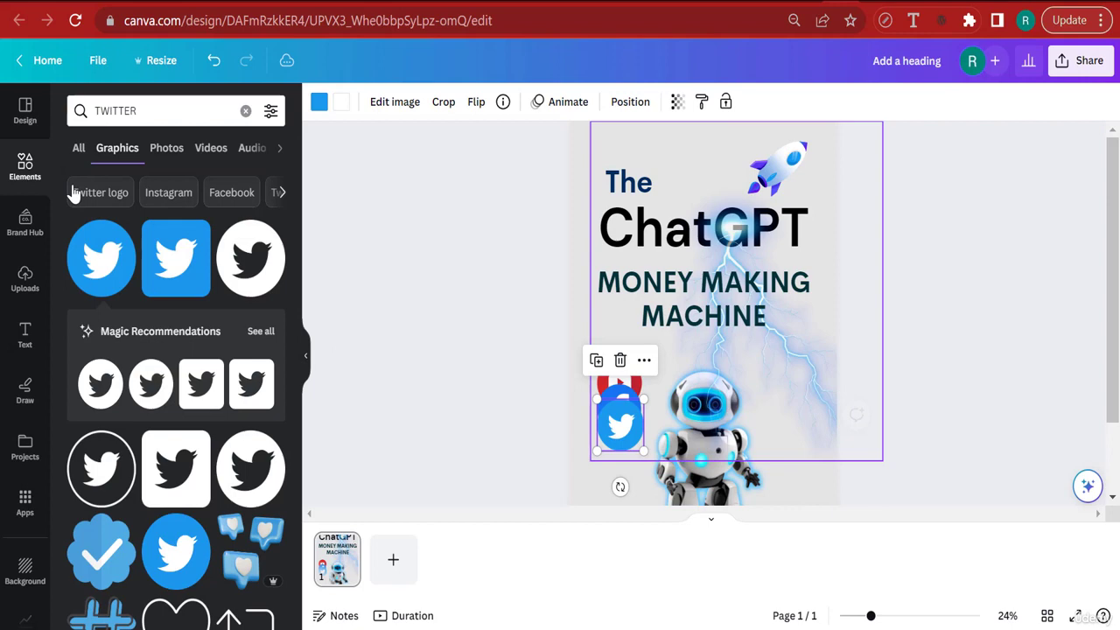
- Search the graphics for INSTAGRAM and place the square gradient Instagram icon, shrunk, just below the Twitter icon beside the robot
double_click(118, 110)
key(BackSpace)
text(INSTAGRA)
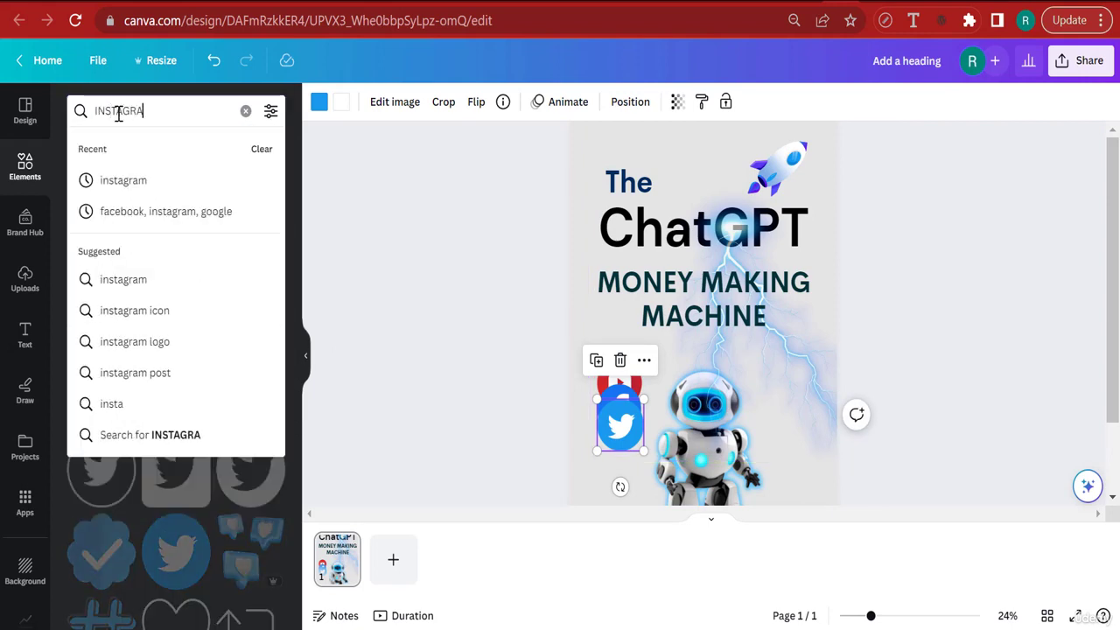
text(M)
key(Return)
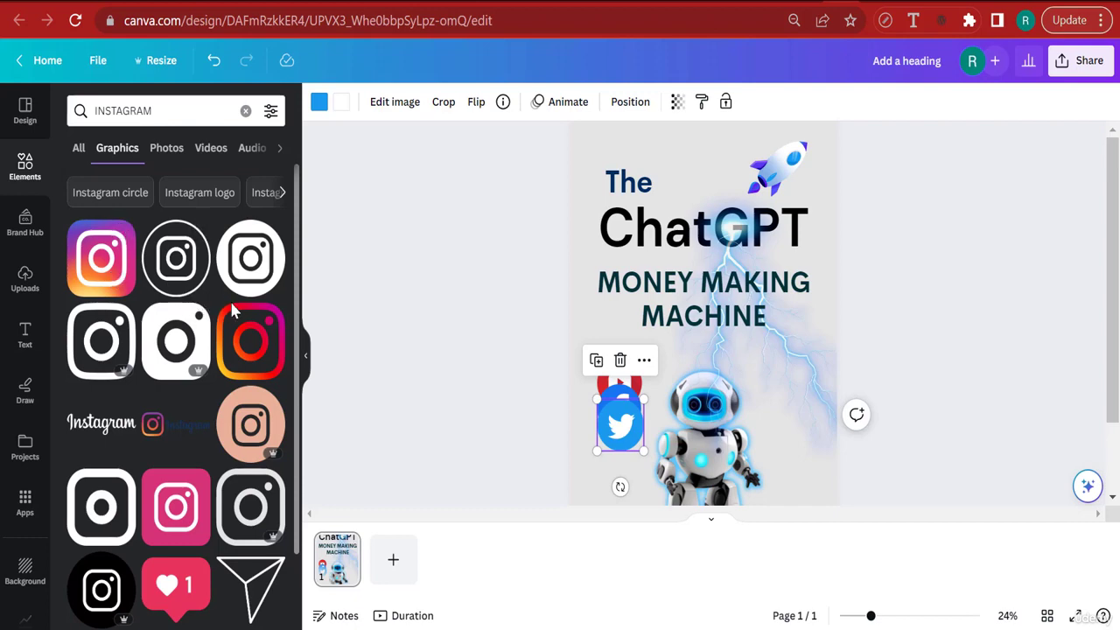
scroll(202, 298, down, 5)
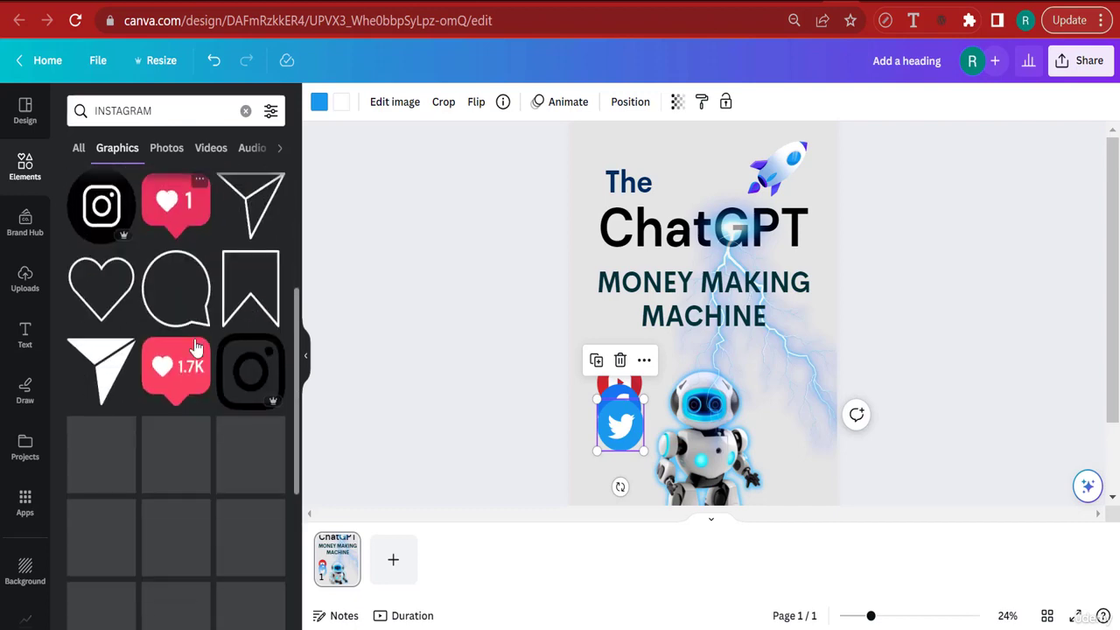
scroll(195, 350, up, 5)
click(133, 273)
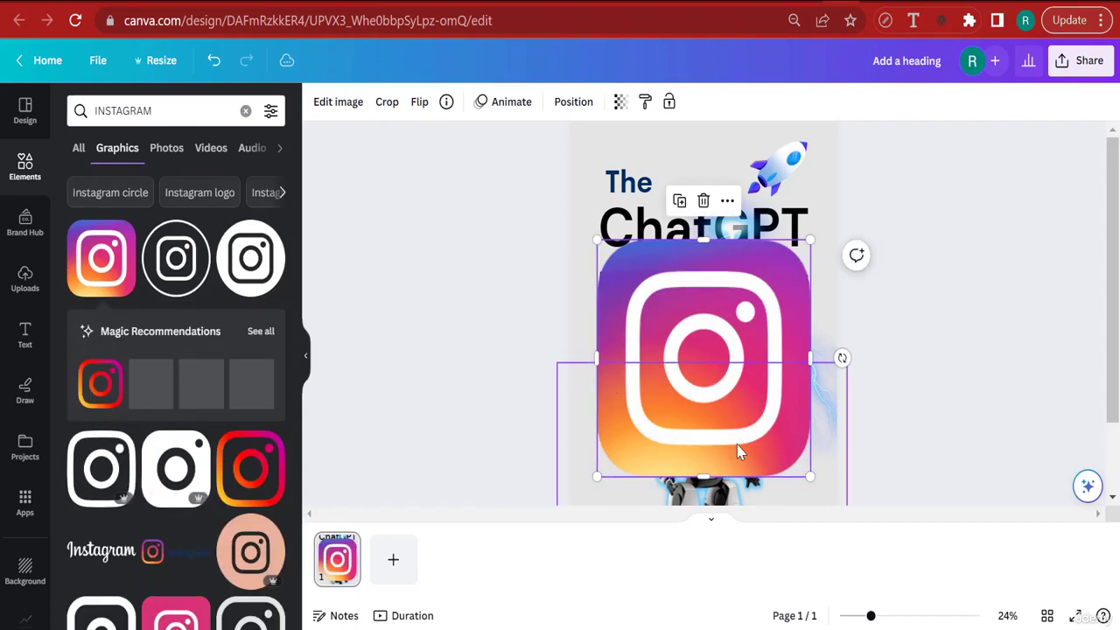
drag(751, 373, 672, 324)
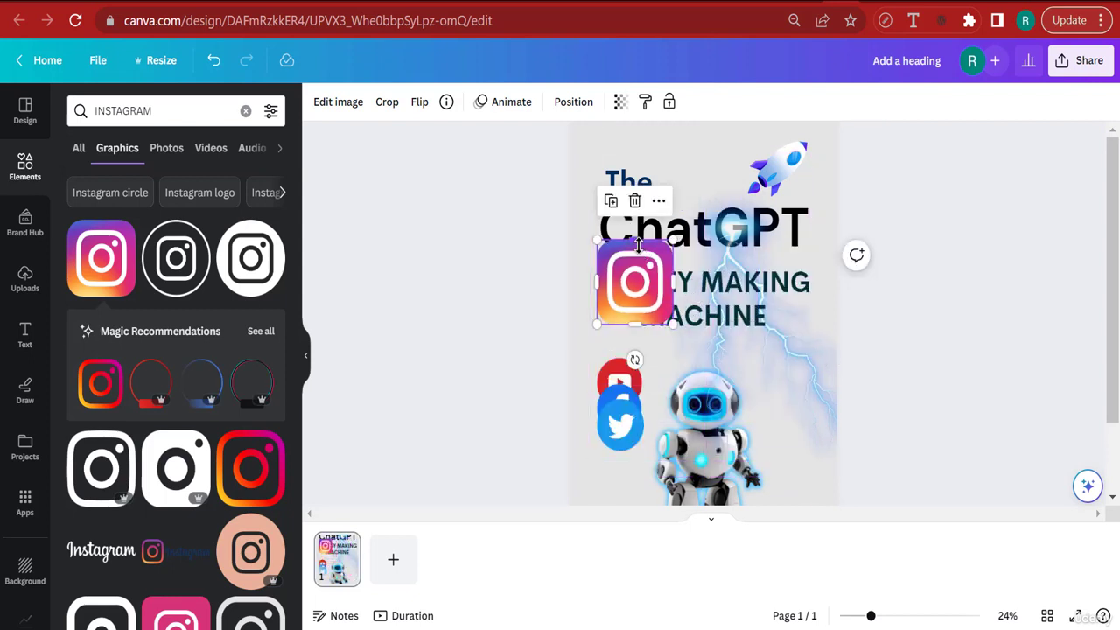
drag(632, 282, 612, 468)
- Search the graphics for TIK TOK and place the round black TikTok icon, shrunk, in the empty space to the right of the robot
double_click(141, 111)
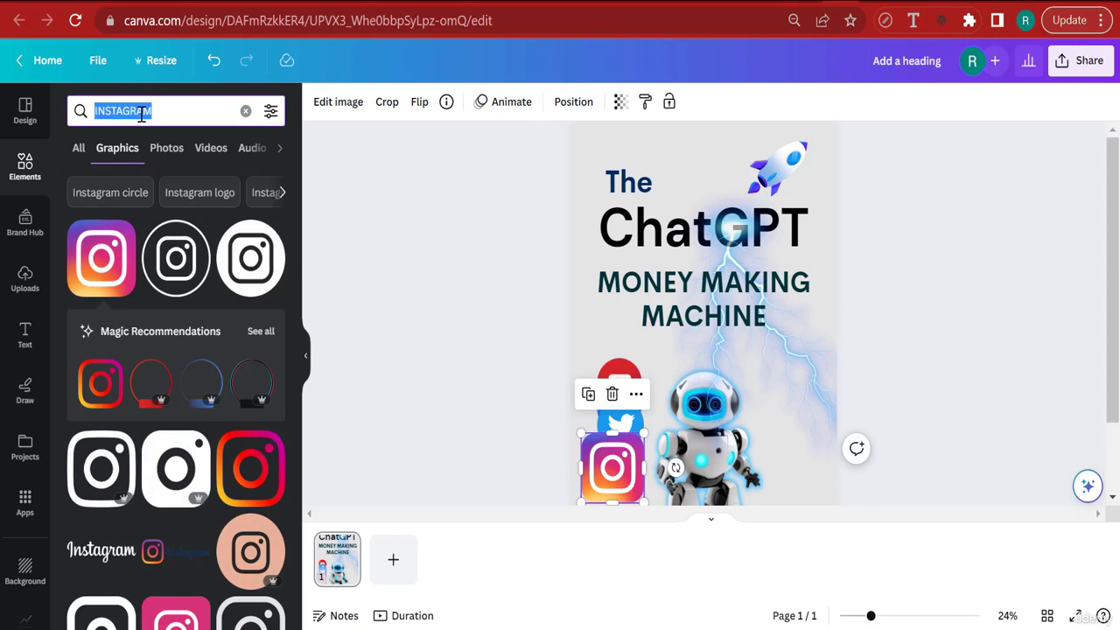
text(TIK TOK)
key(Return)
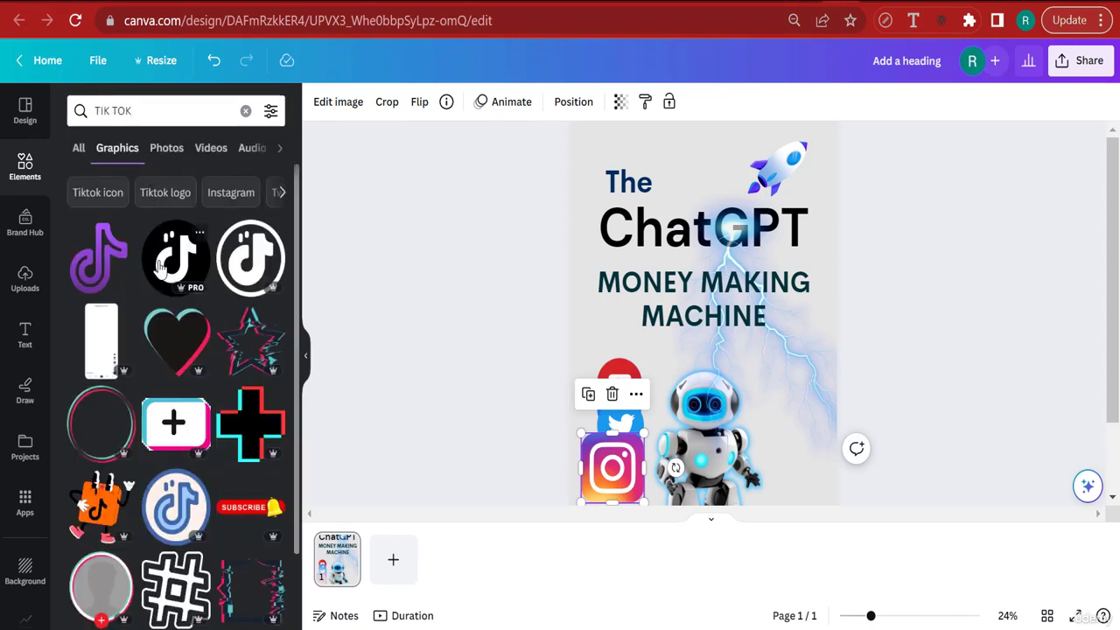
drag(160, 267, 718, 375)
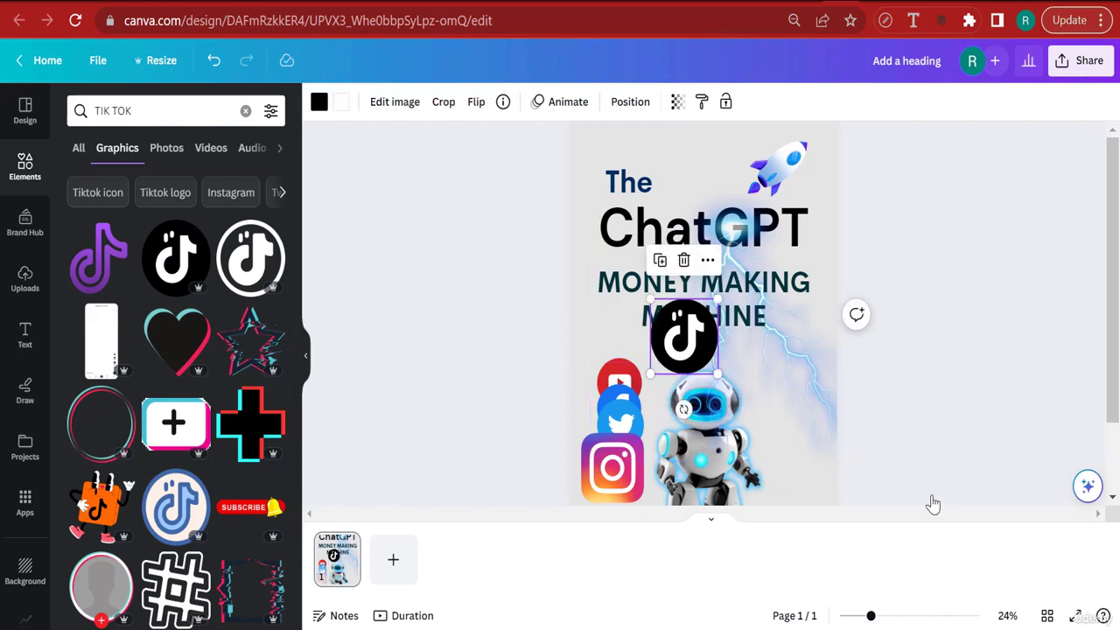
scroll(745, 300, up, 5)
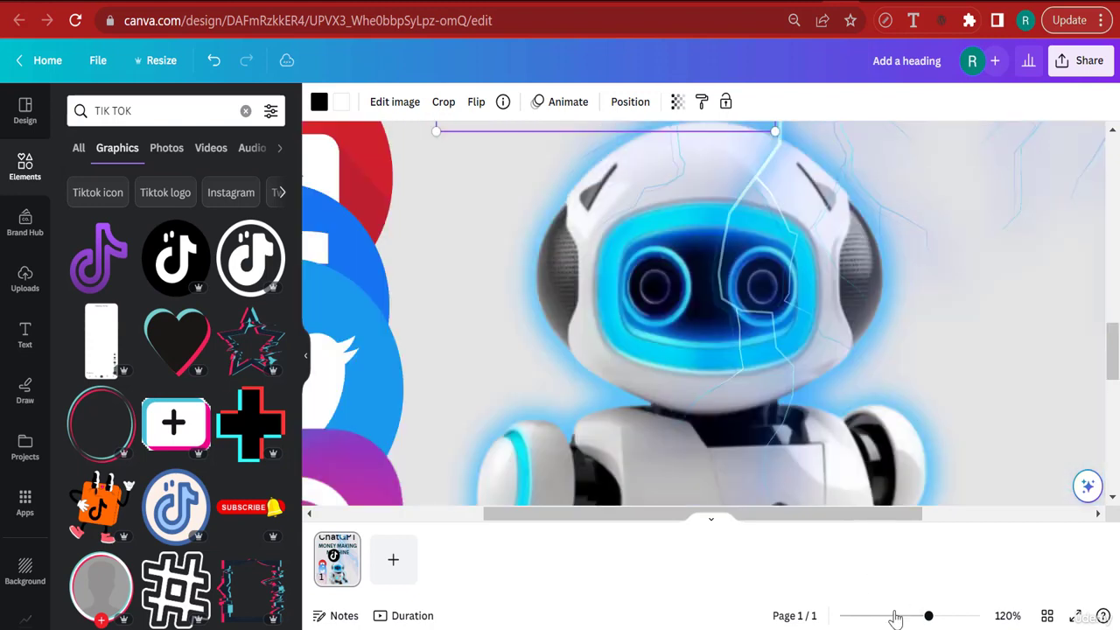
click(893, 616)
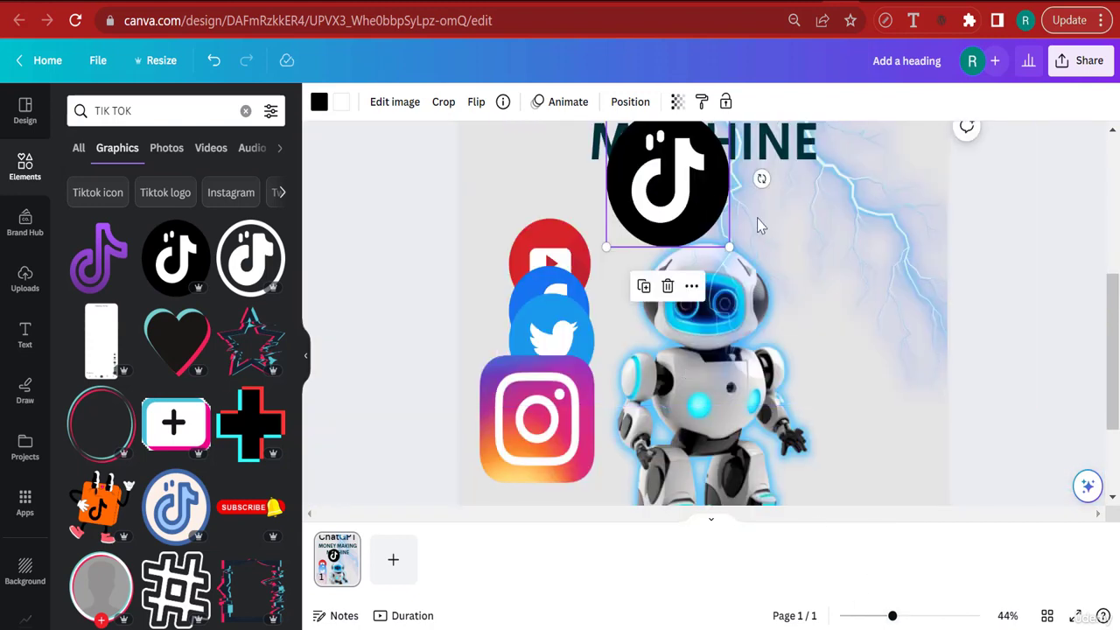
drag(692, 210, 897, 379)
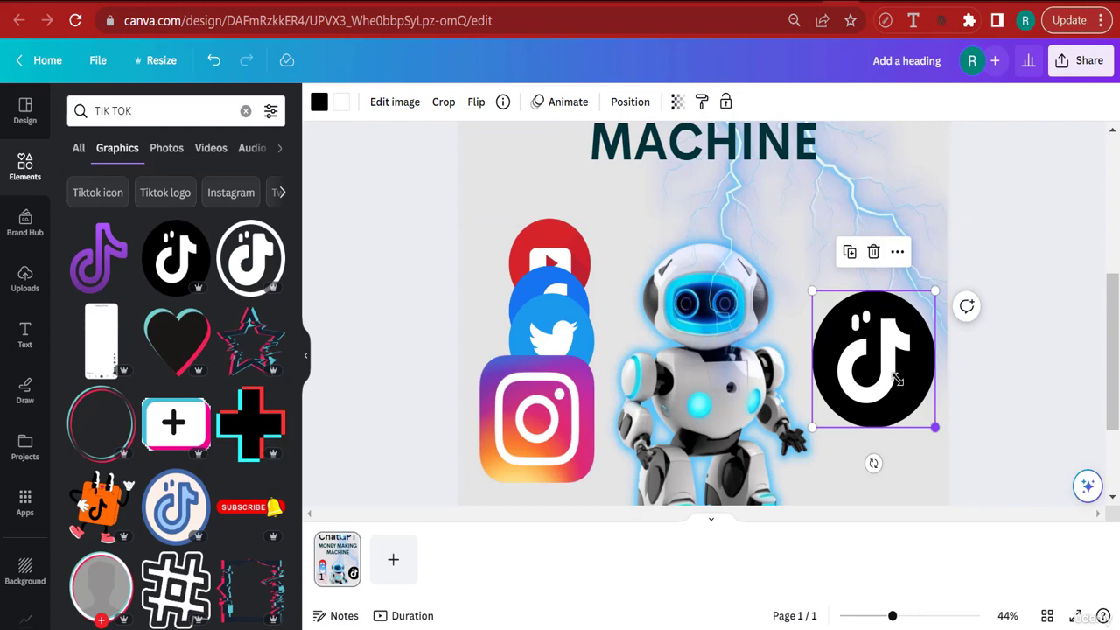
drag(936, 428, 877, 360)
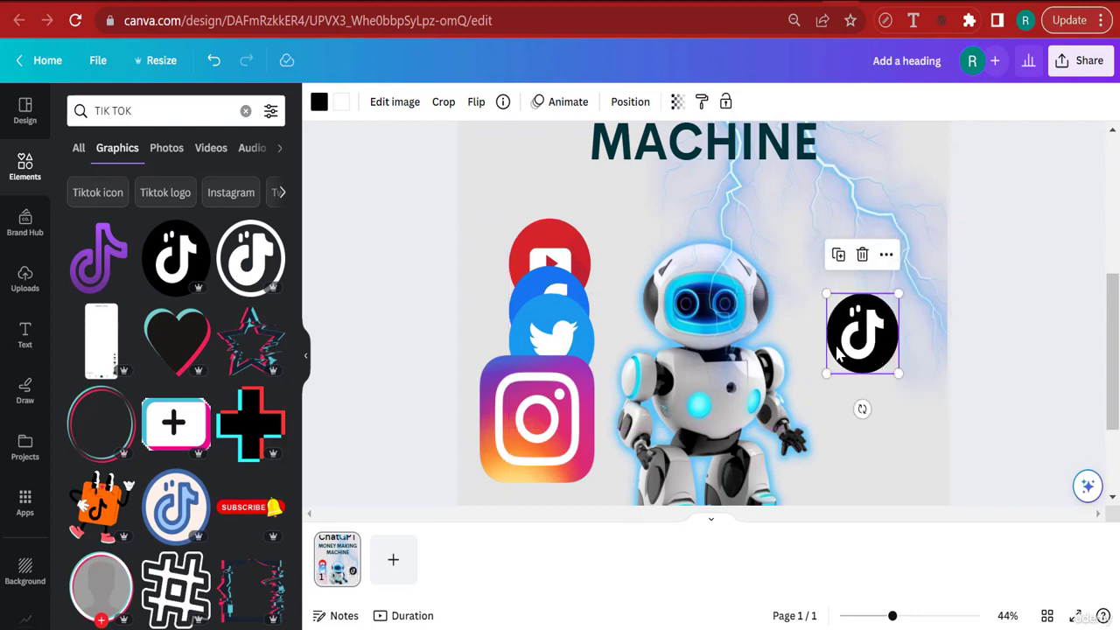
- Lay the YouTube icon over the TikTok icon, shrink it to the same size, and move the TikTok icon below it
drag(552, 262, 875, 315)
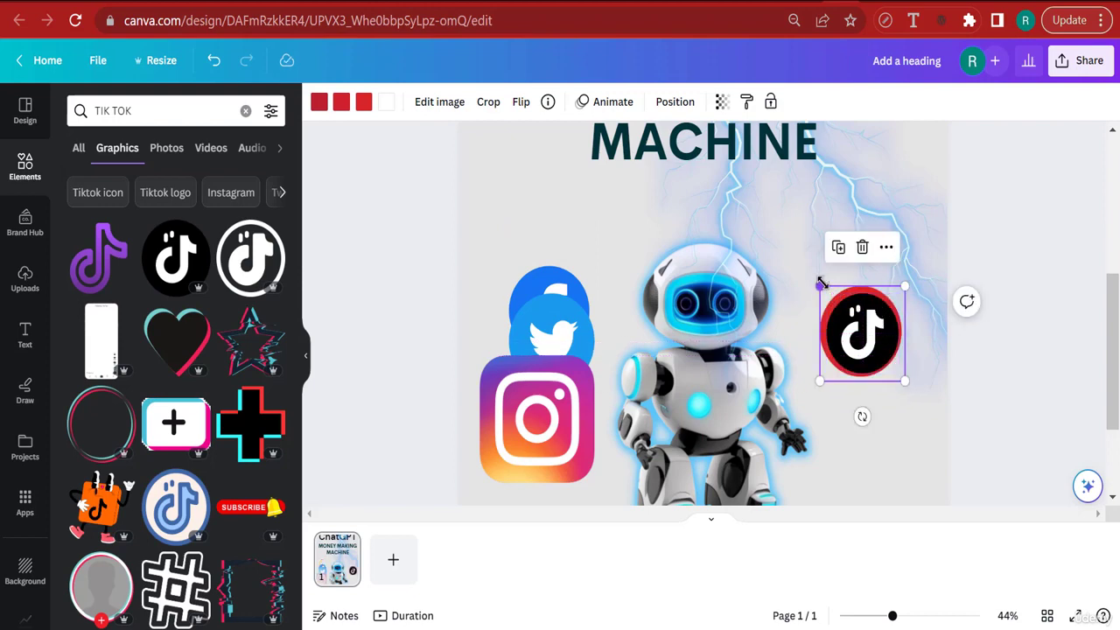
drag(821, 283, 827, 294)
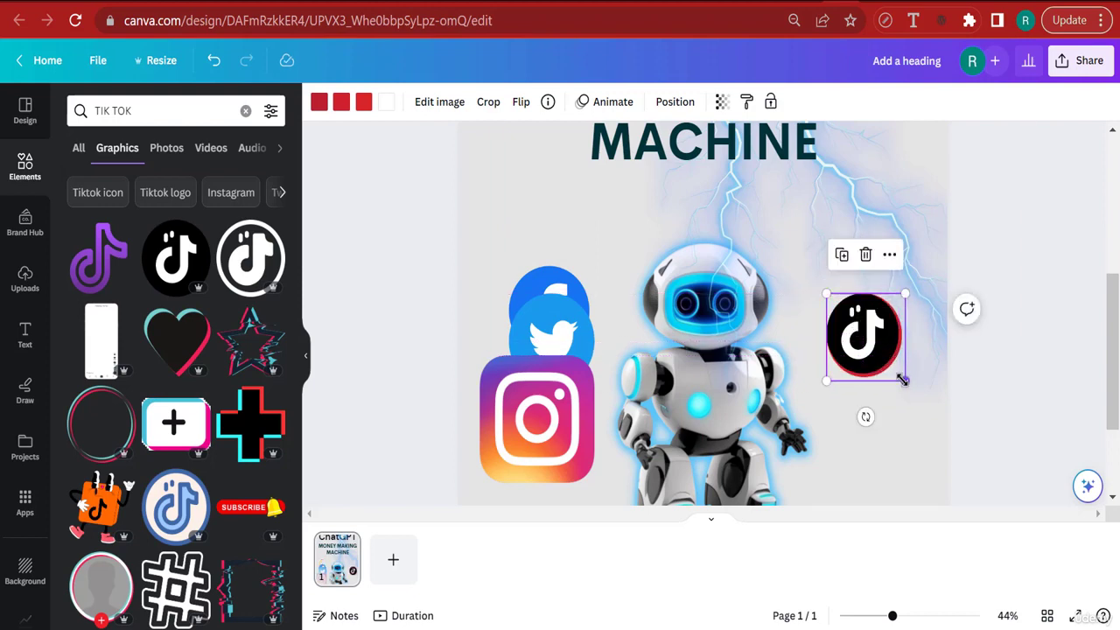
drag(904, 379, 883, 481)
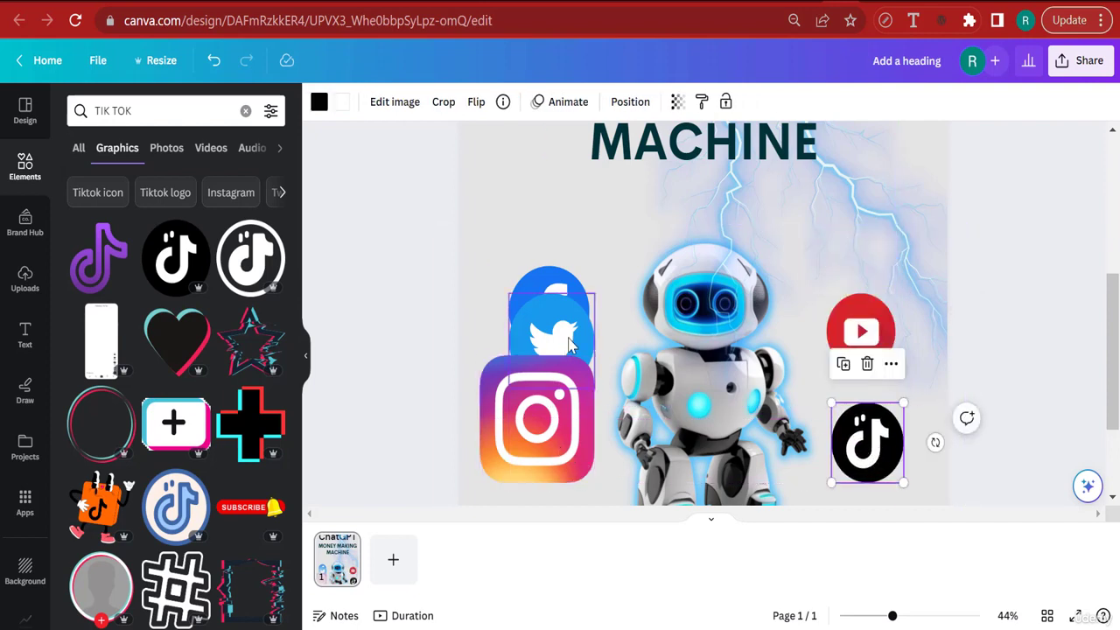
- Put the Twitter icon behind the YouTube icon, shrink it to match, and move it aside to the cover's right edge
drag(571, 344, 846, 366)
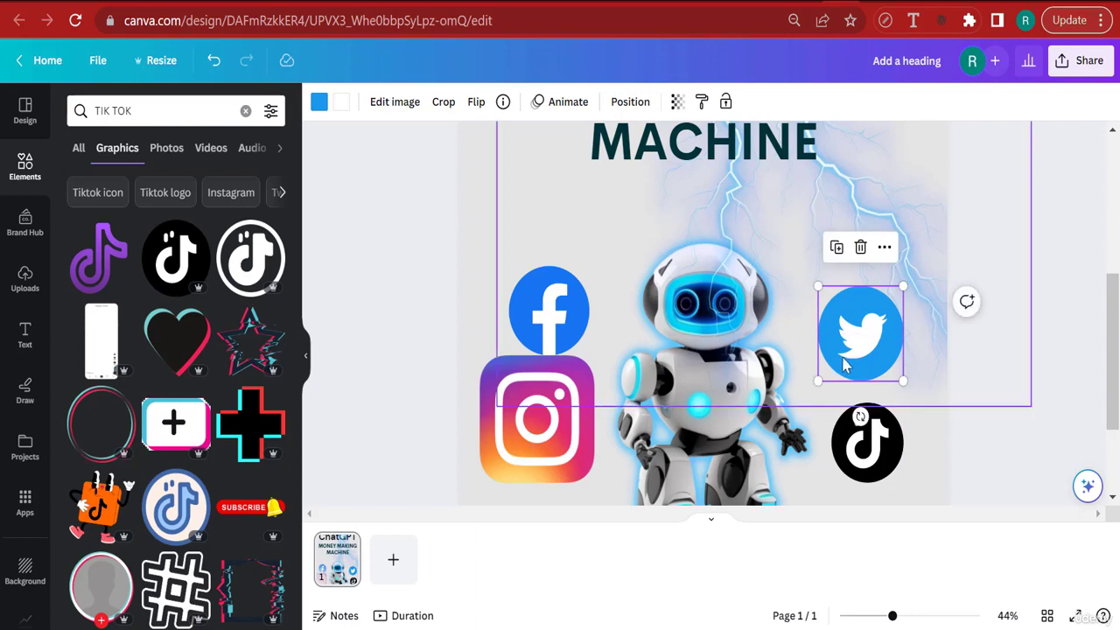
click(884, 256)
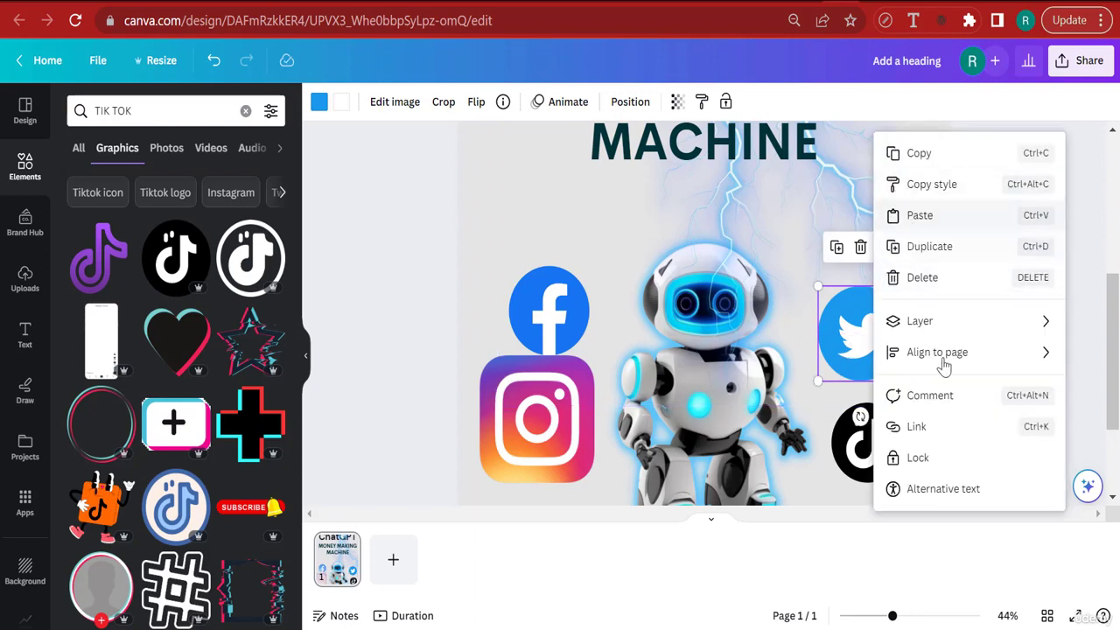
mouse_move(939, 326)
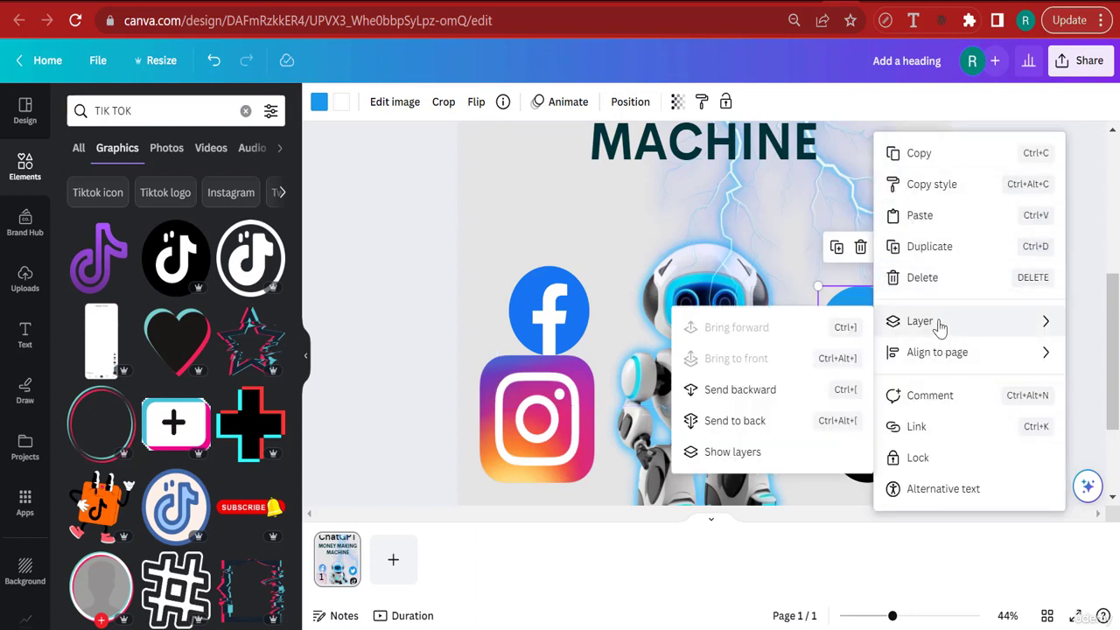
click(750, 391)
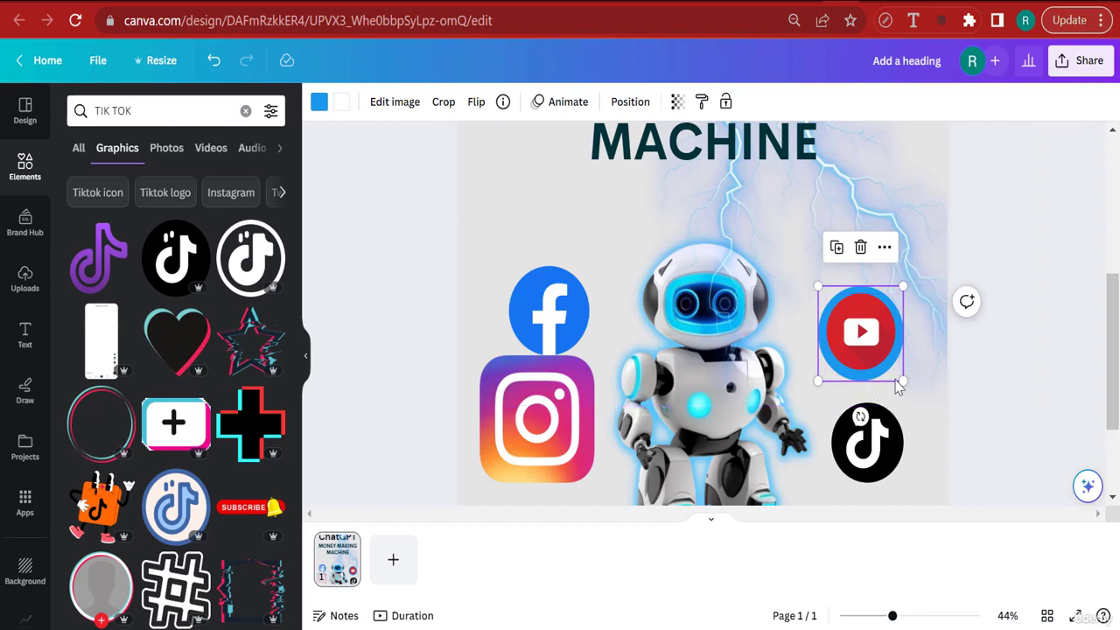
drag(892, 371, 887, 364)
drag(818, 286, 824, 288)
drag(893, 369, 891, 365)
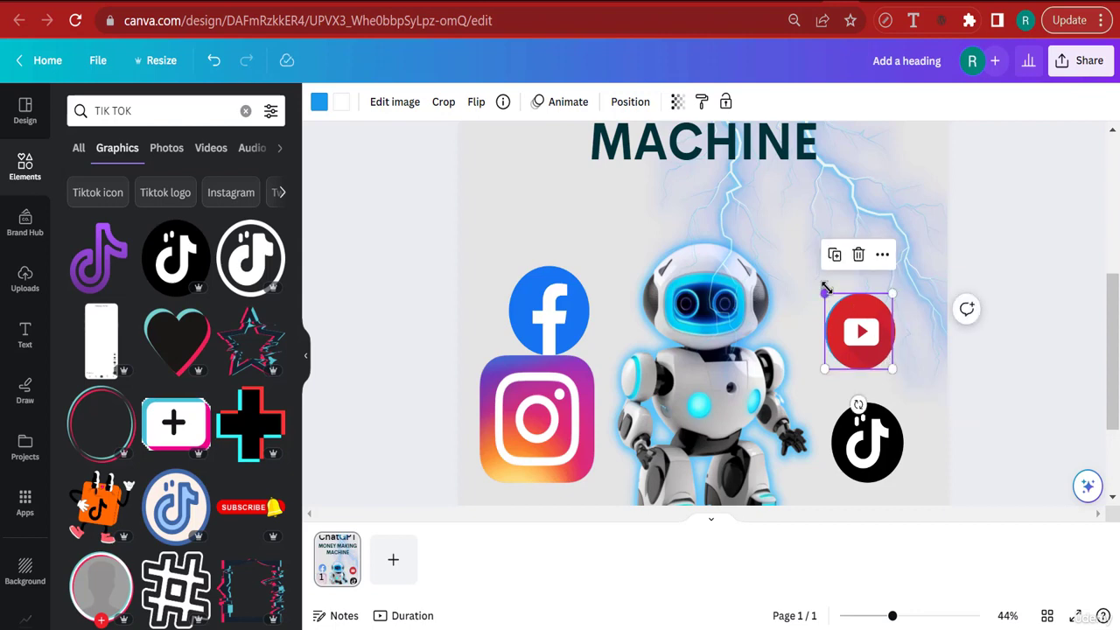
drag(824, 288, 835, 292)
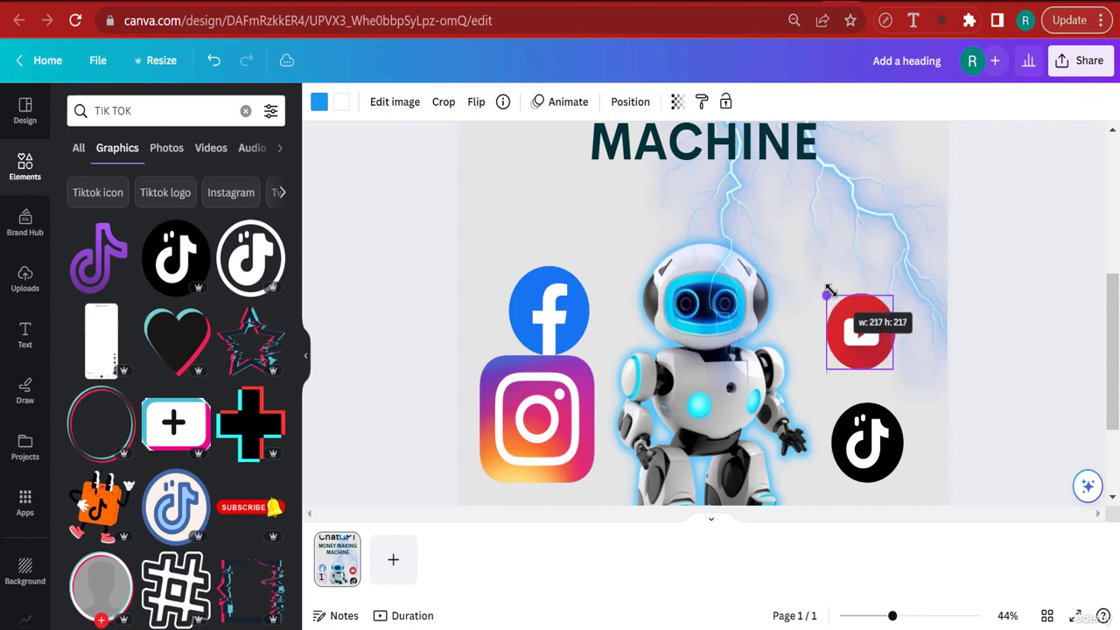
drag(829, 287, 829, 288)
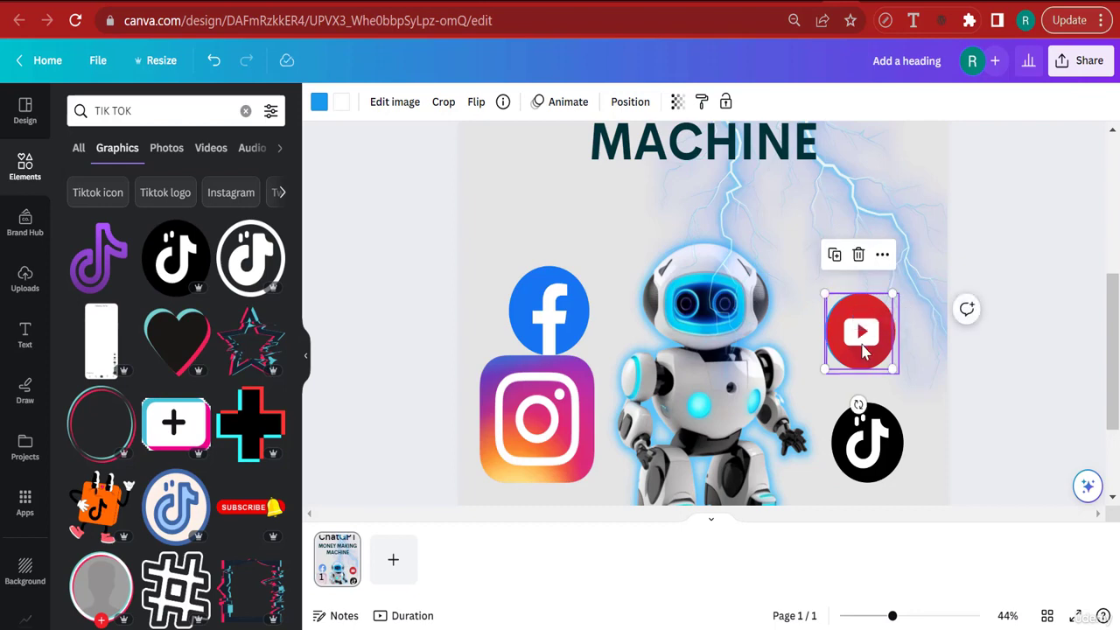
drag(862, 346, 933, 403)
- Place the Facebook icon over the YouTube icon and shrink it to nearly the same size
drag(586, 331, 871, 337)
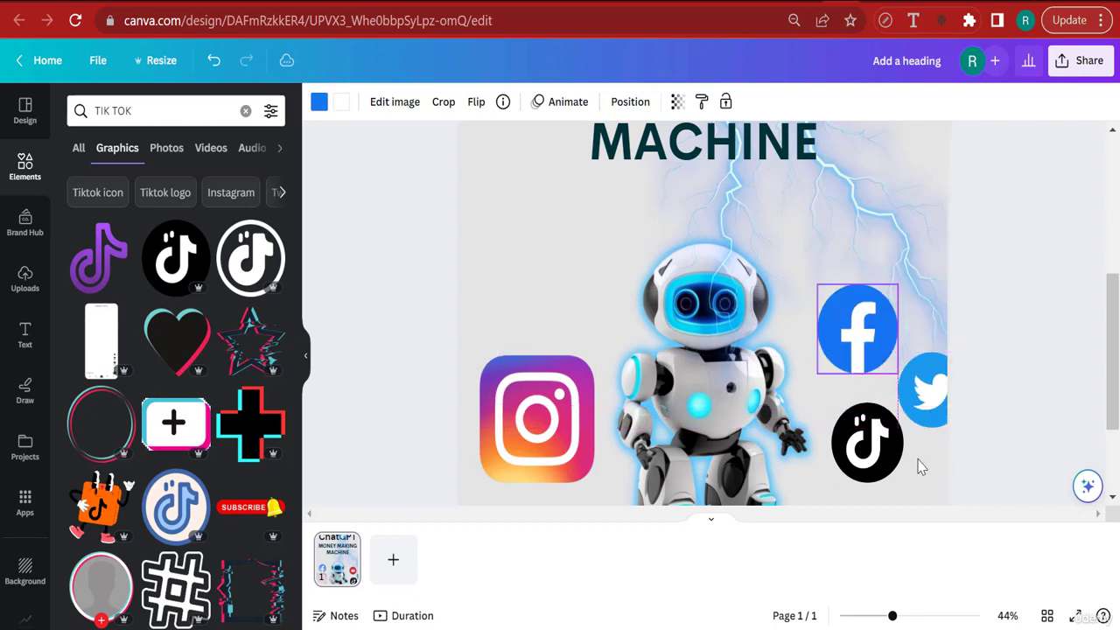
click(945, 615)
scroll(950, 453, down, 3)
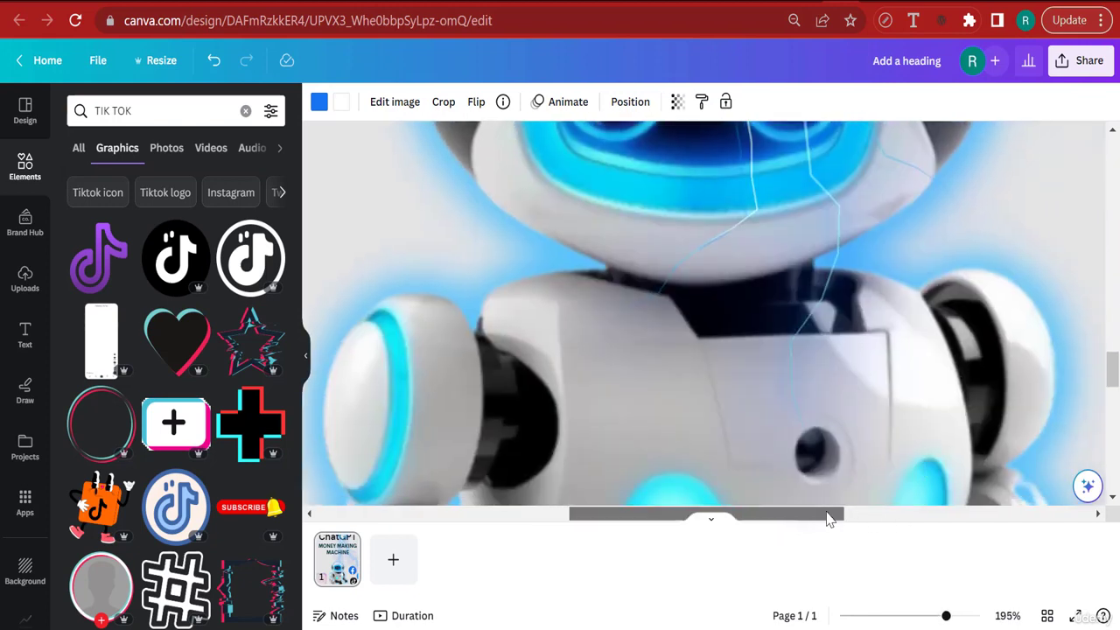
drag(827, 514, 1062, 484)
scroll(872, 329, down, 2)
scroll(856, 368, up, 2)
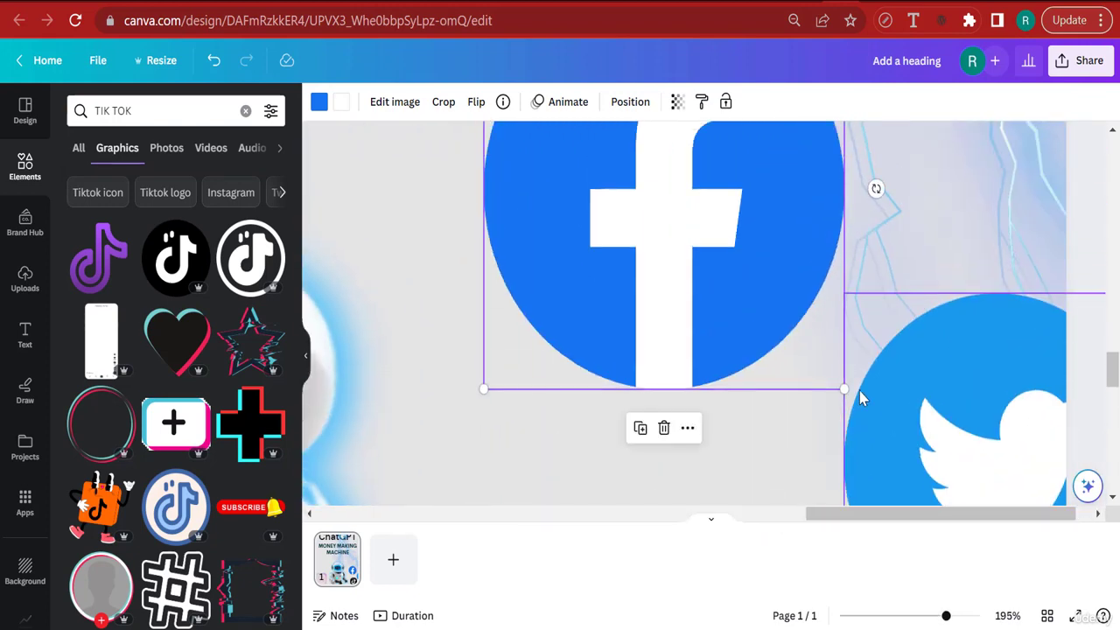
drag(842, 391, 810, 333)
- Fine-tune the Facebook icon's position and size to cover the YouTube icon exactly, then move it off to the right
scroll(832, 370, up, 2)
mouse_move(723, 365)
mouse_down()
mouse_move(715, 350)
mouse_move(717, 372)
mouse_up()
drag(817, 438, 833, 451)
drag(535, 454, 522, 467)
click(834, 478)
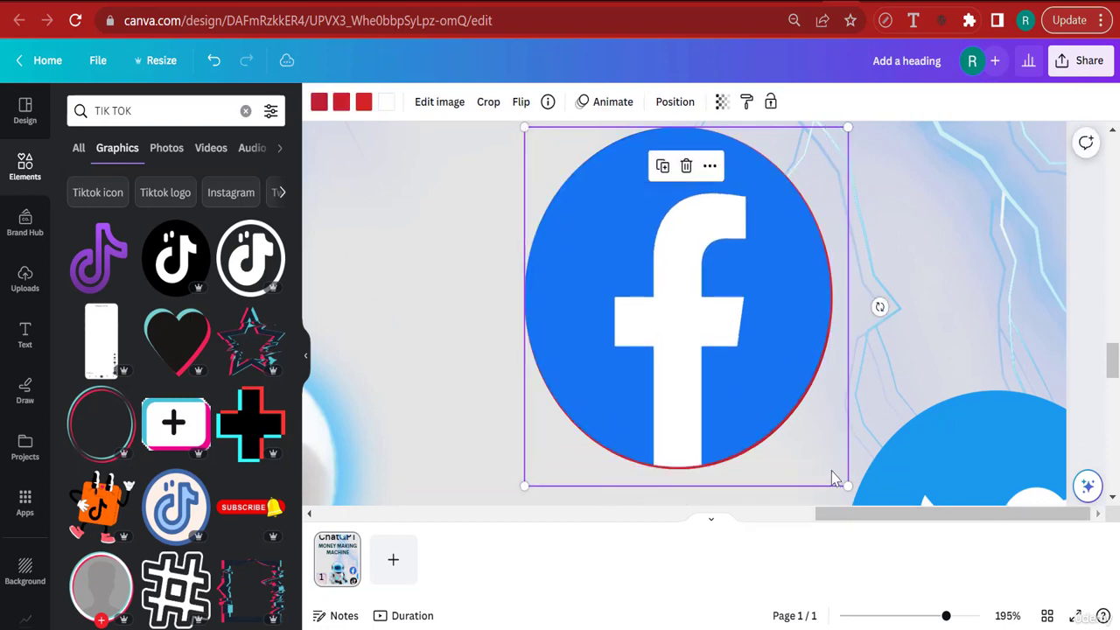
click(796, 424)
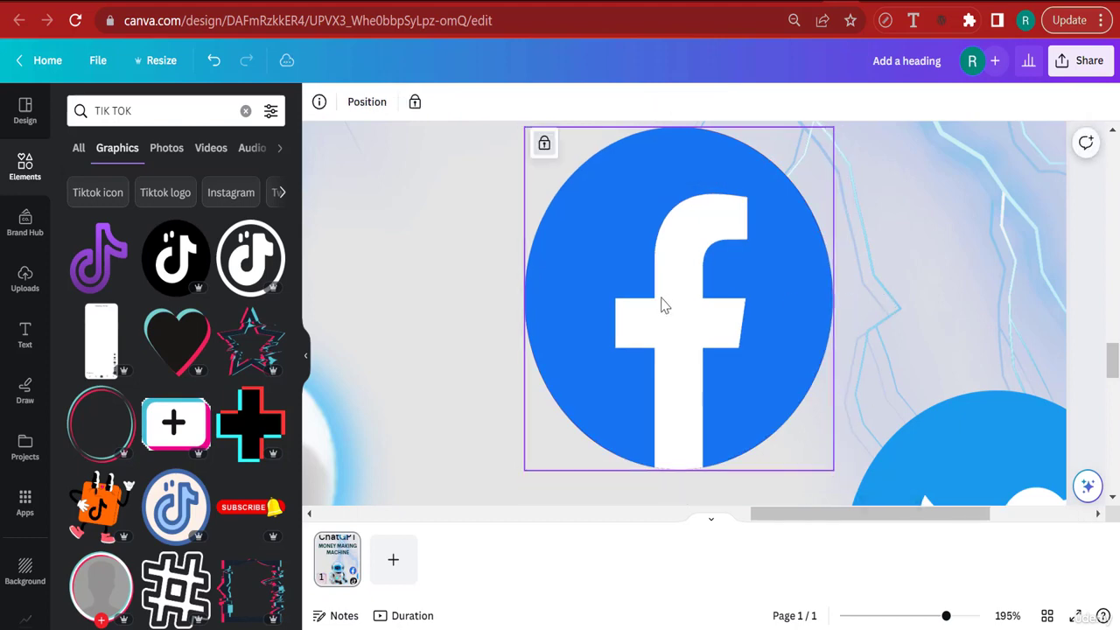
drag(663, 306, 943, 294)
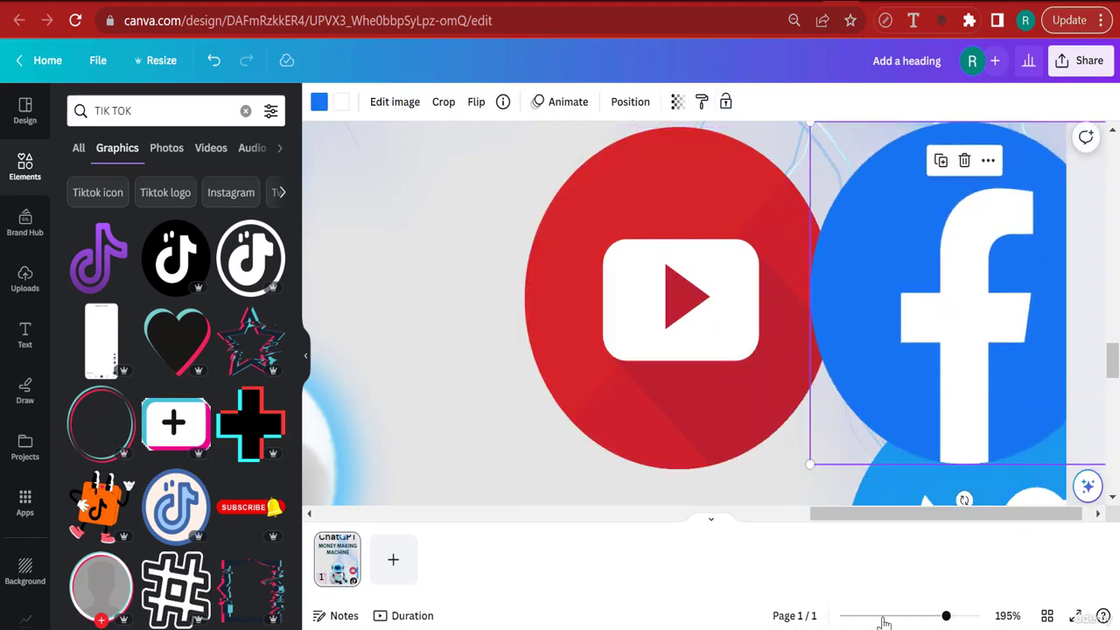
- Move the Instagram icon over the YouTube icon, shrink it to about 209 by 209, and centre it on that icon
click(882, 617)
click(562, 402)
drag(561, 401, 794, 345)
click(939, 616)
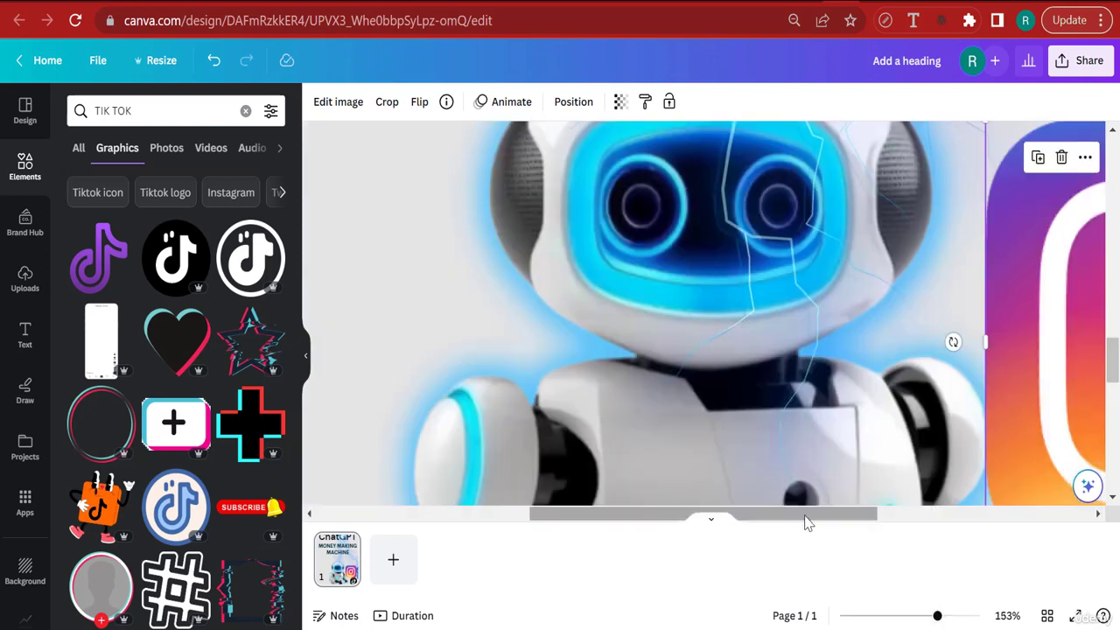
drag(806, 515, 957, 513)
drag(972, 433, 972, 387)
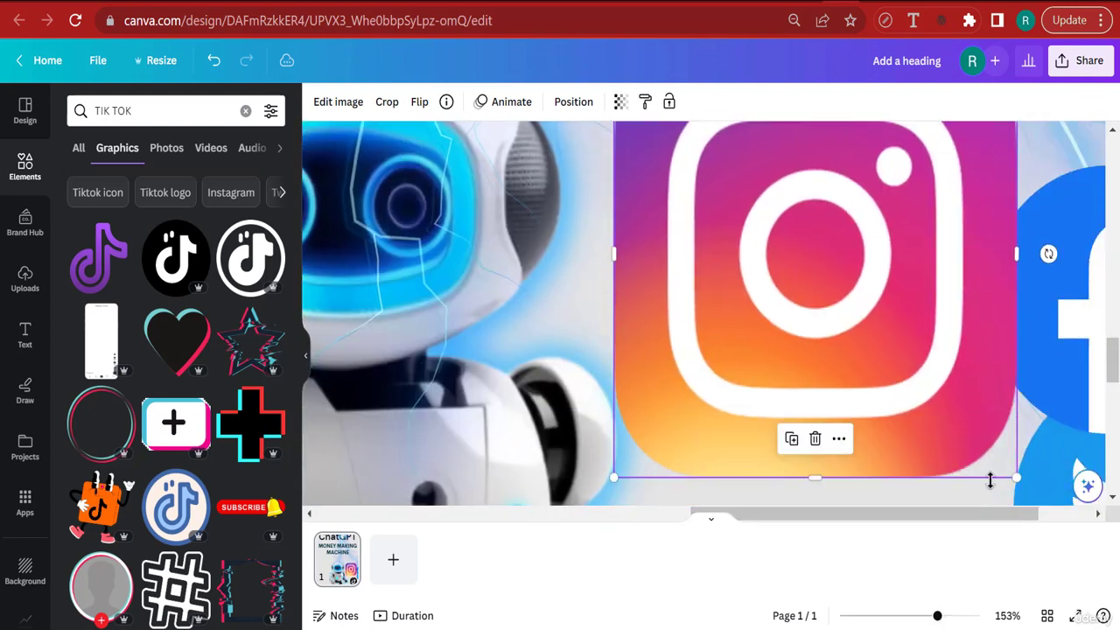
drag(1013, 480, 850, 295)
drag(738, 240, 890, 382)
drag(1002, 447, 988, 425)
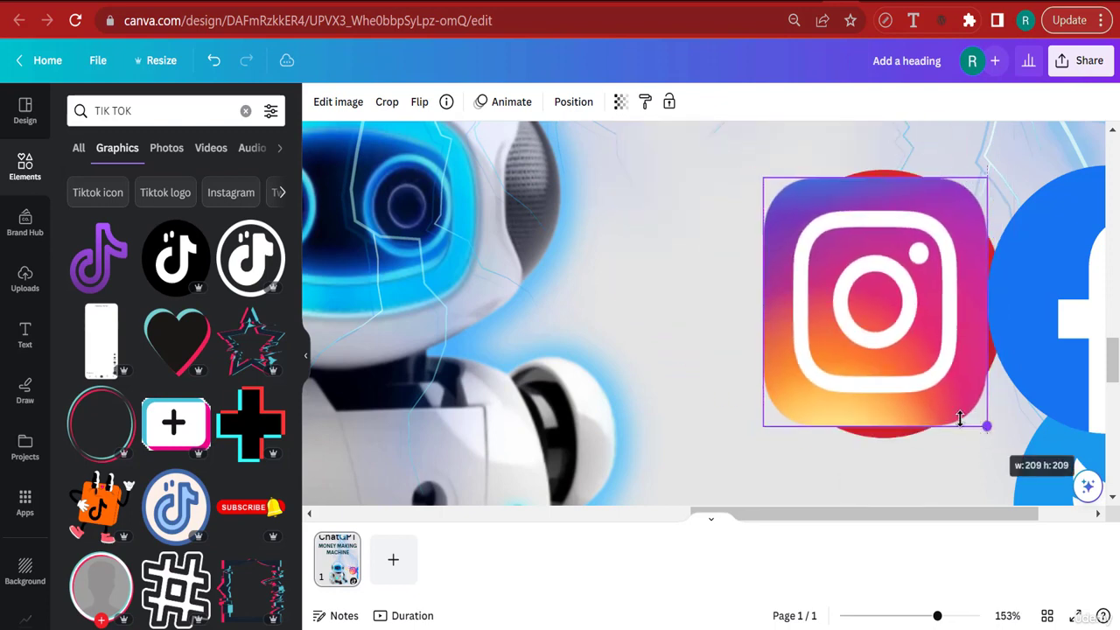
drag(937, 400, 937, 396)
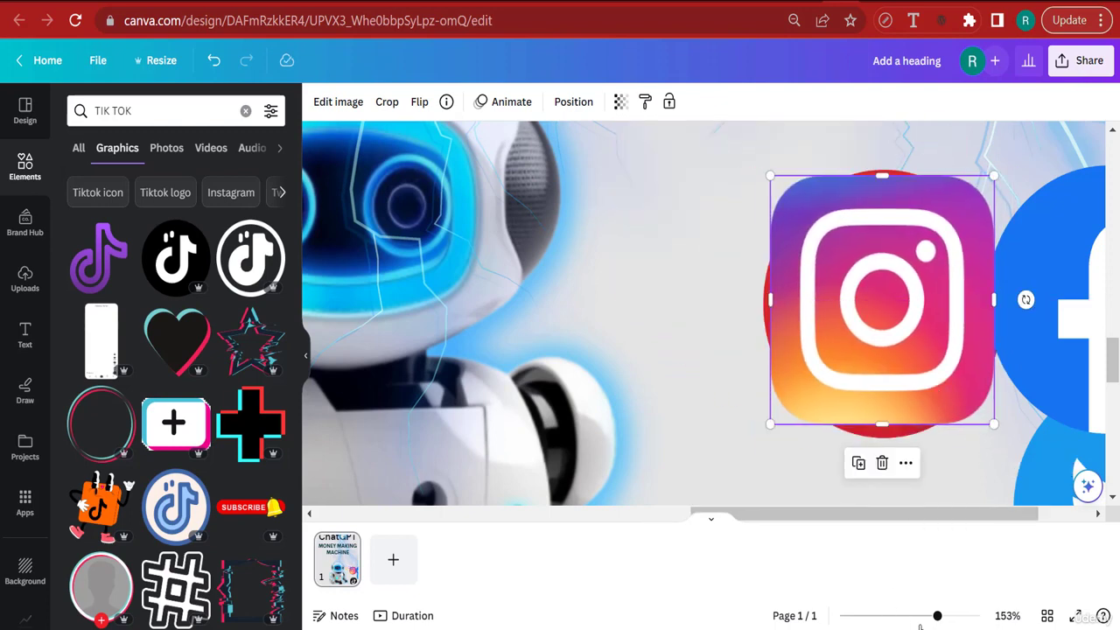
- Spread the icons around the robot: Facebook, YouTube and Instagram down its left side, Twitter and TikTok on its right
drag(900, 621, 874, 616)
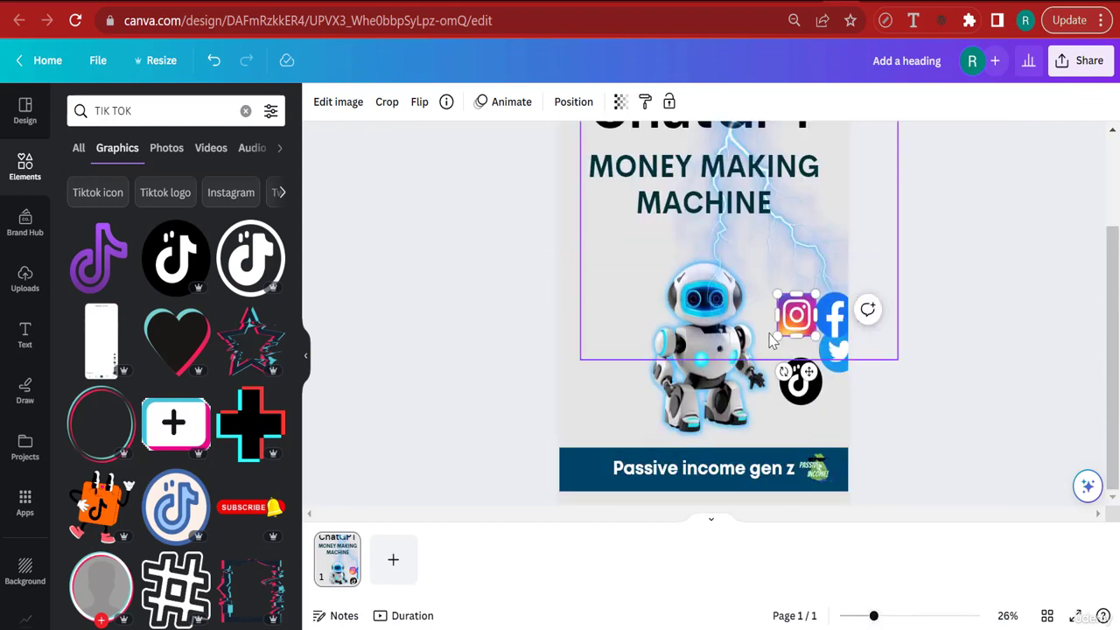
drag(789, 308, 601, 386)
drag(797, 315, 617, 304)
drag(833, 317, 655, 260)
drag(831, 350, 772, 302)
drag(803, 380, 806, 372)
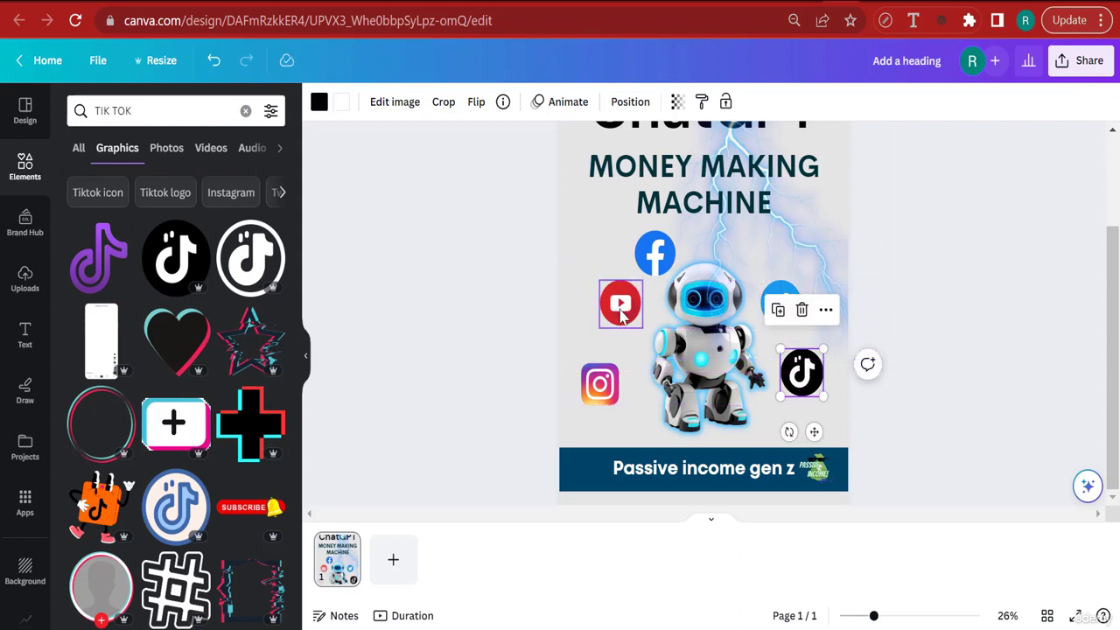
drag(619, 303, 618, 318)
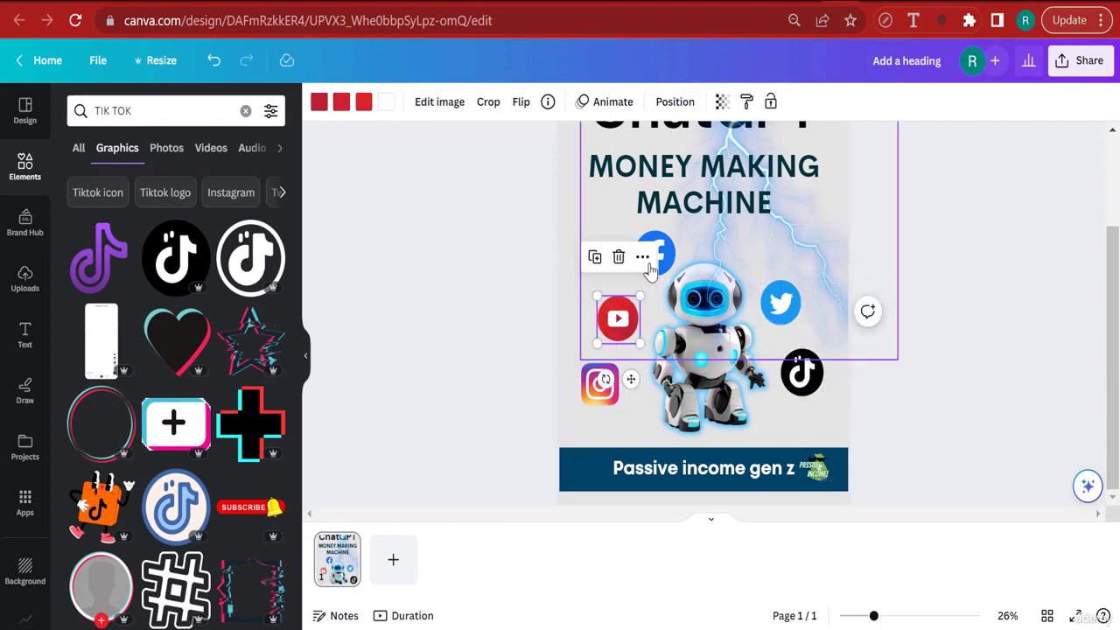
- Reposition the Facebook, TikTok and Twitter icons around the robot, levelling TikTok with Instagram and Twitter with YouTube
drag(658, 253, 662, 254)
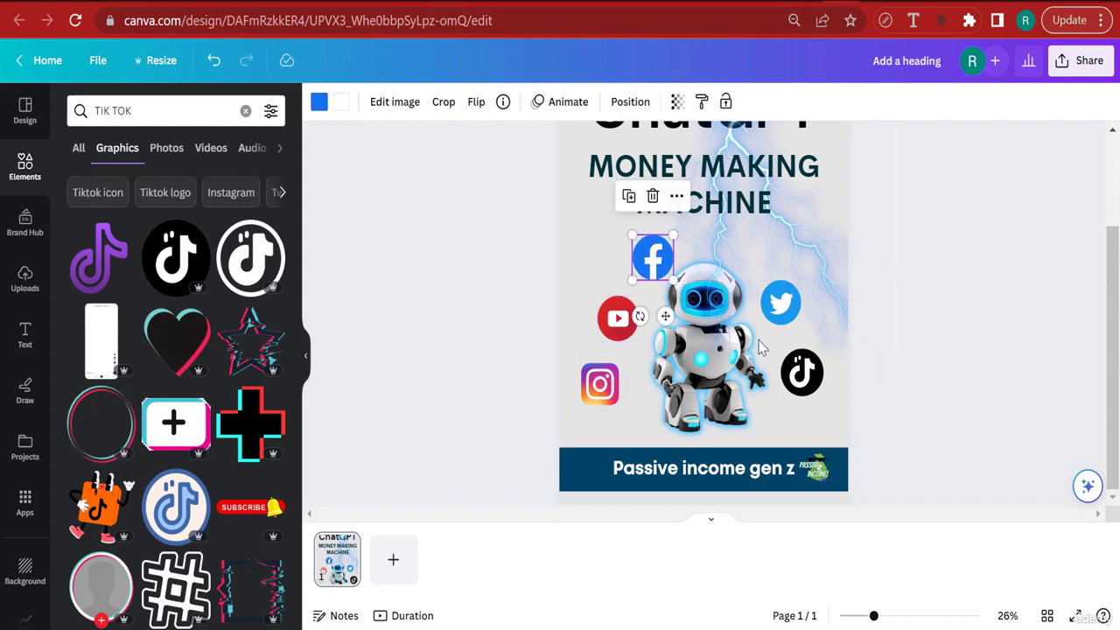
drag(803, 378, 812, 395)
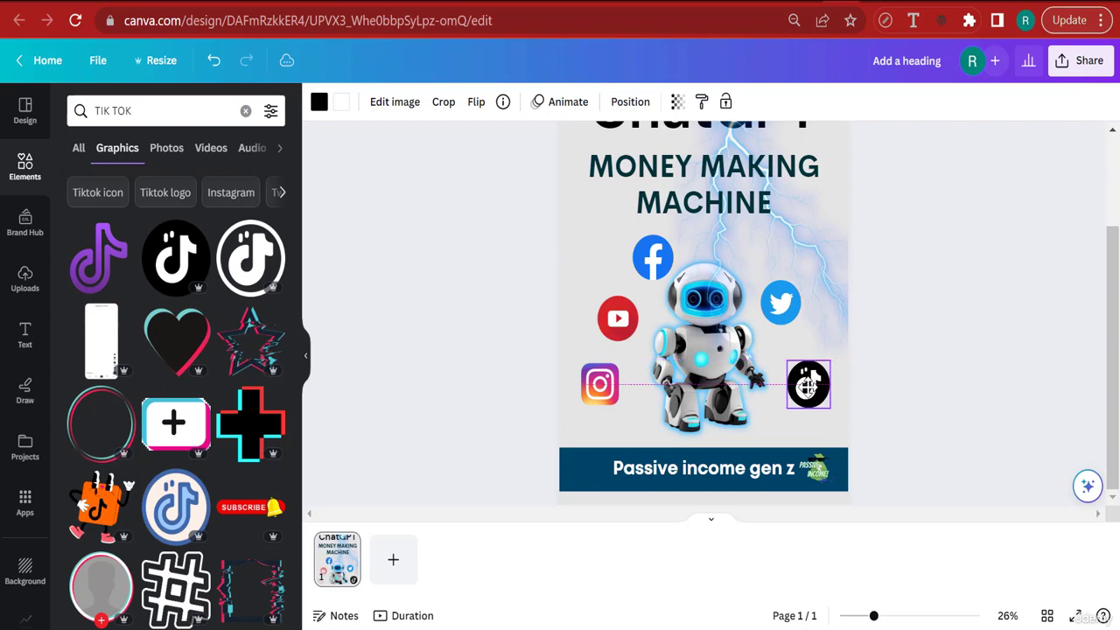
drag(797, 348, 797, 349)
click(780, 298)
mouse_move(780, 297)
mouse_down()
mouse_move(799, 302)
mouse_move(791, 310)
mouse_up()
click(976, 397)
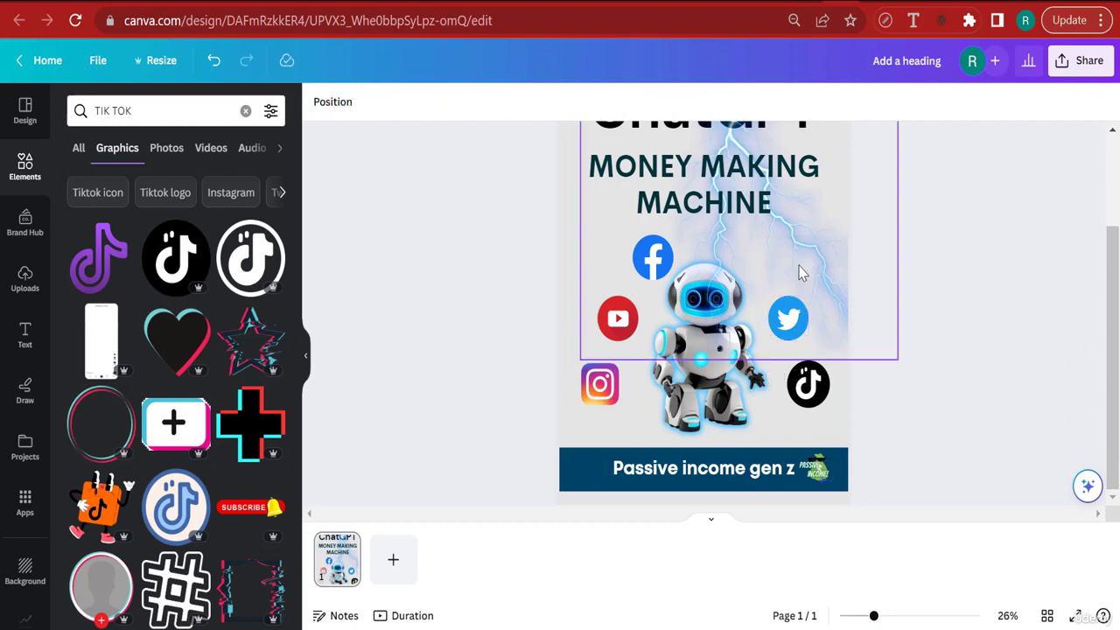
- Replace the TikTok query with a graphics search for "money"
double_click(133, 111)
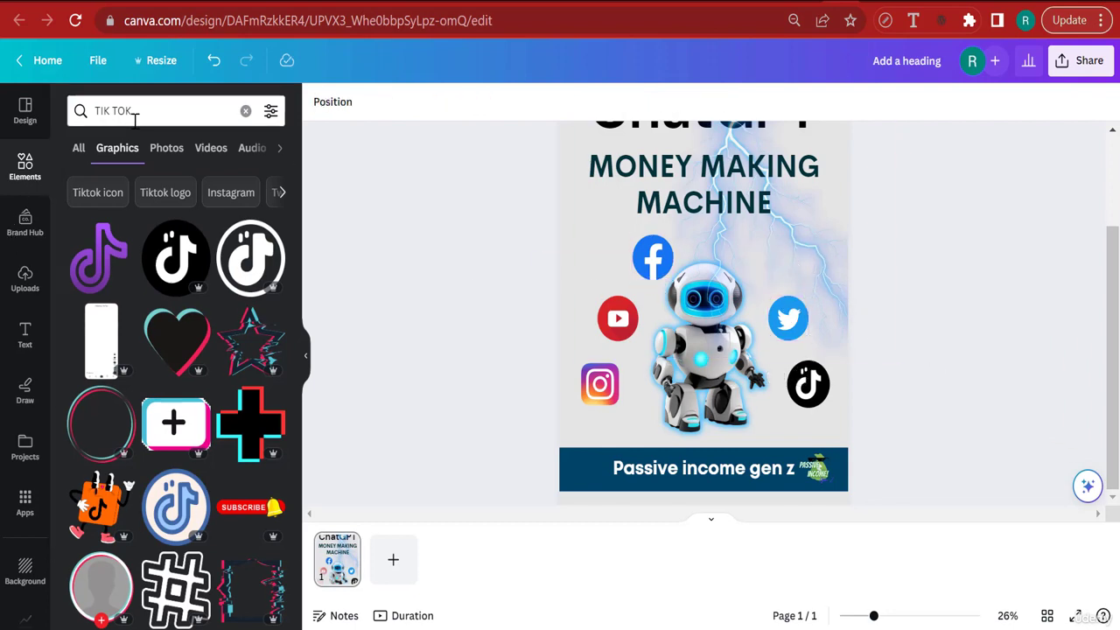
text(mONERY)
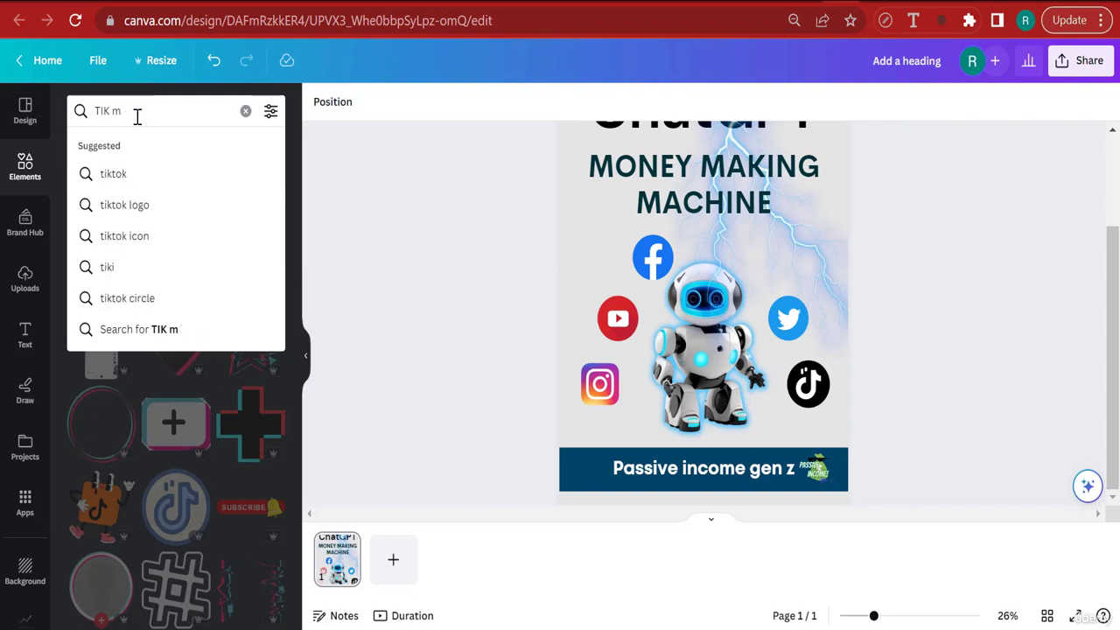
key(BackSpace)
key(BackSpace)
key(BackSpace)
key(BackSpace)
key(BackSpace)
text(mONE)
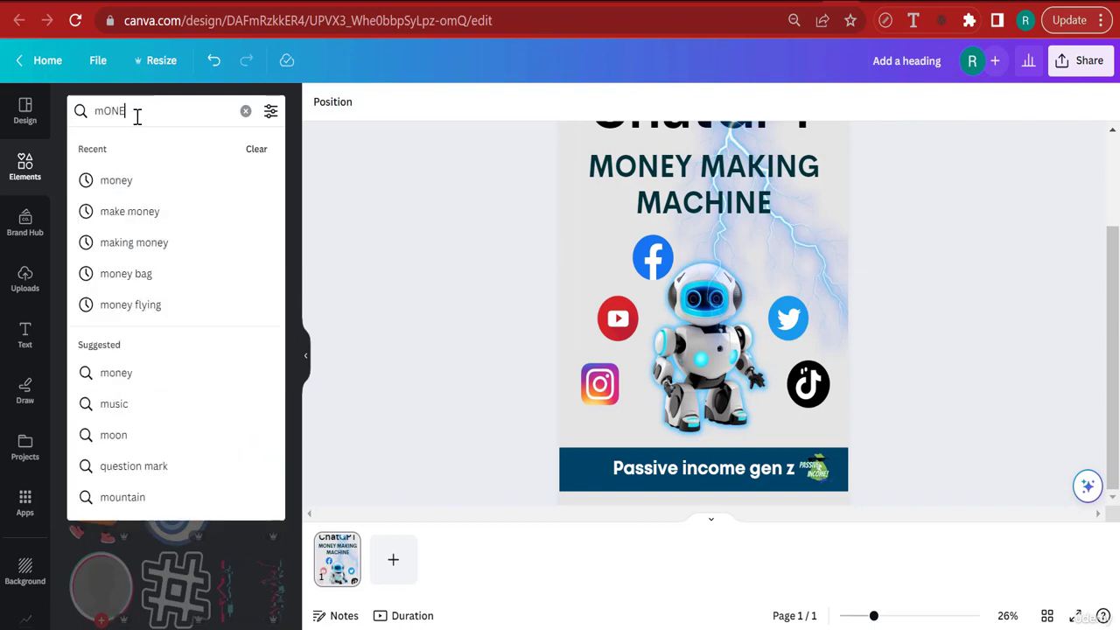
text(Y)
key(Return)
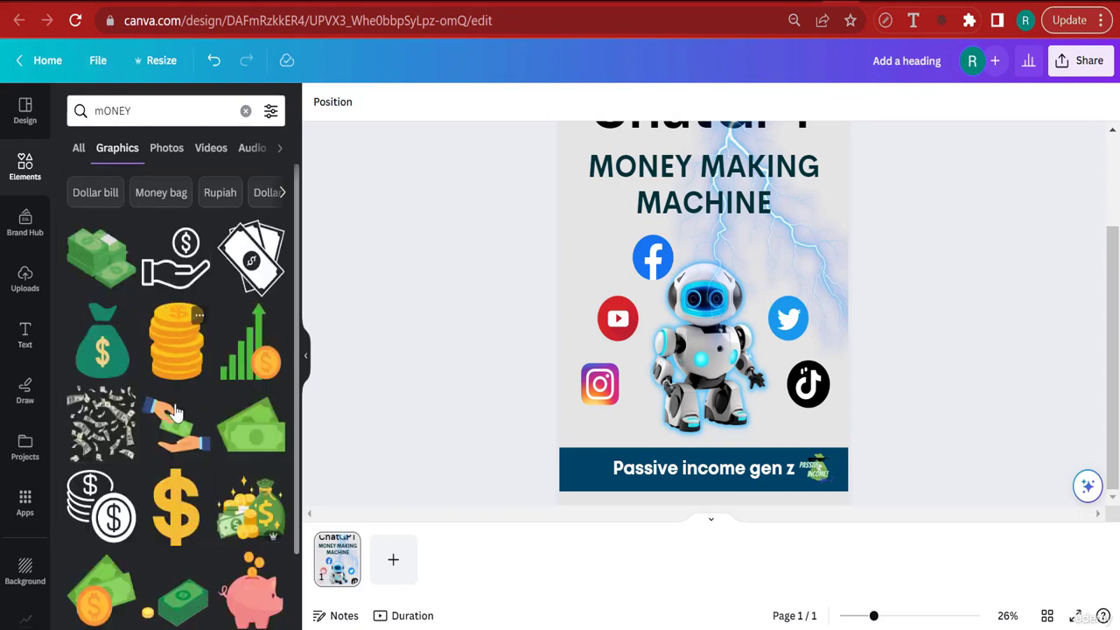
- Add the pink piggy bank graphic with coins, shrink it and place it above the Twitter icon, opposite Facebook
click(254, 604)
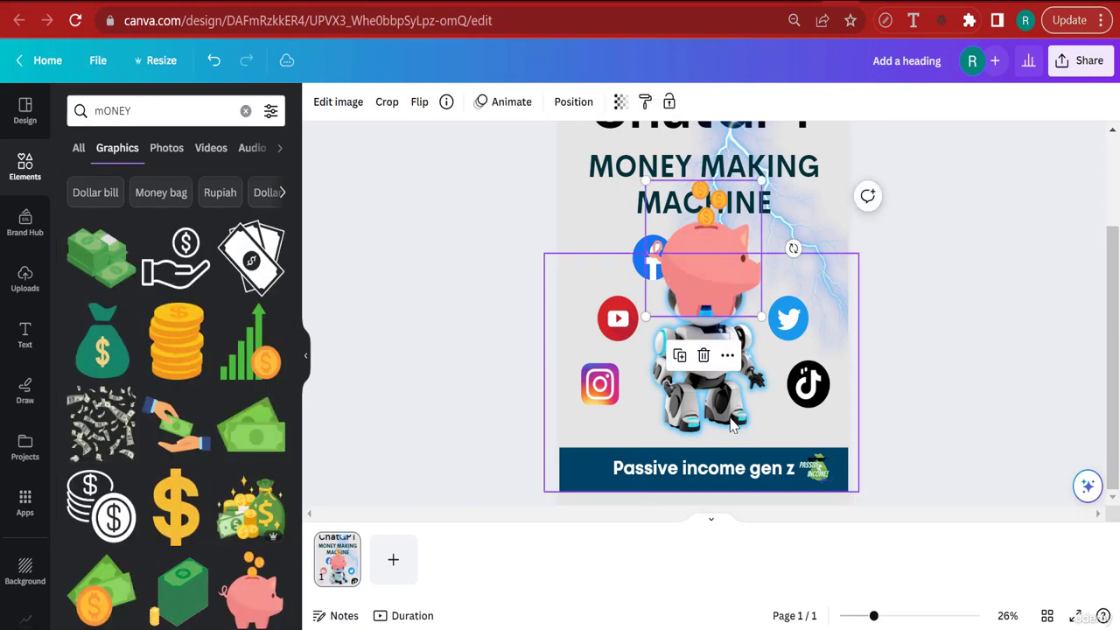
drag(761, 313, 774, 268)
click(938, 341)
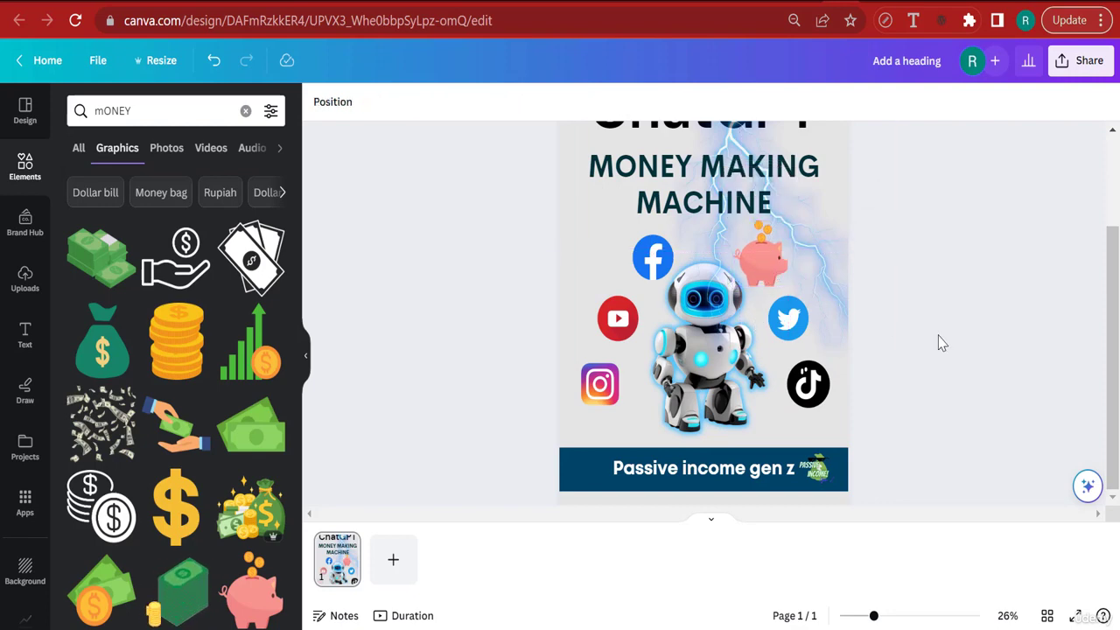
- Compare the cover's layout with the existing "59 ChatGPT HACKS to make money online in 2023" design
scroll(940, 341, up, 3)
scroll(930, 390, down, 3)
scroll(870, 405, up, 3)
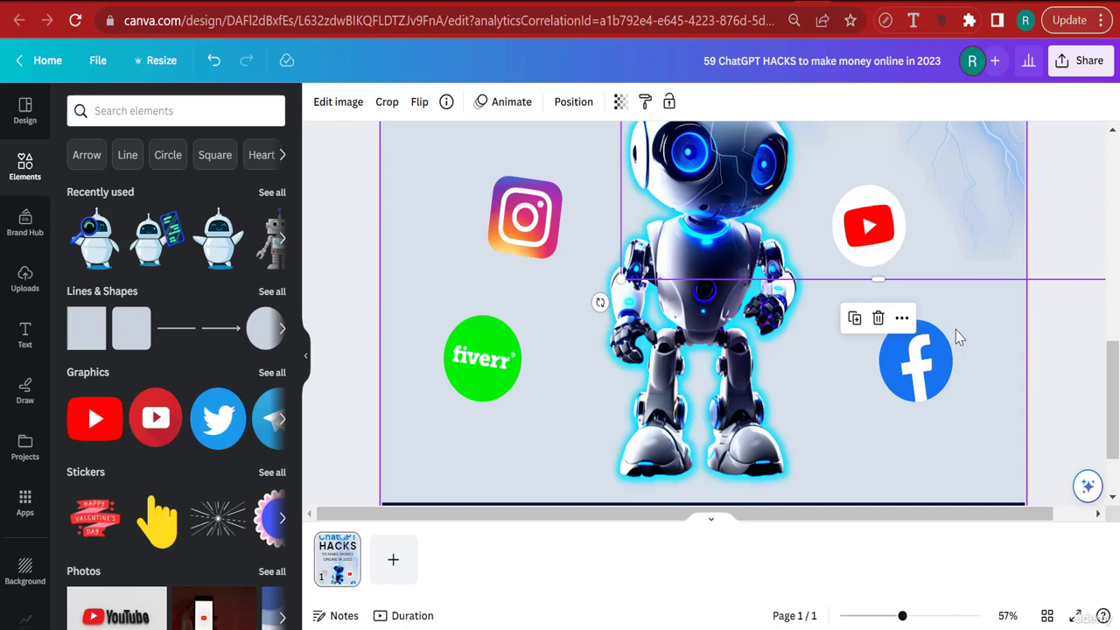
scroll(959, 337, down, 2)
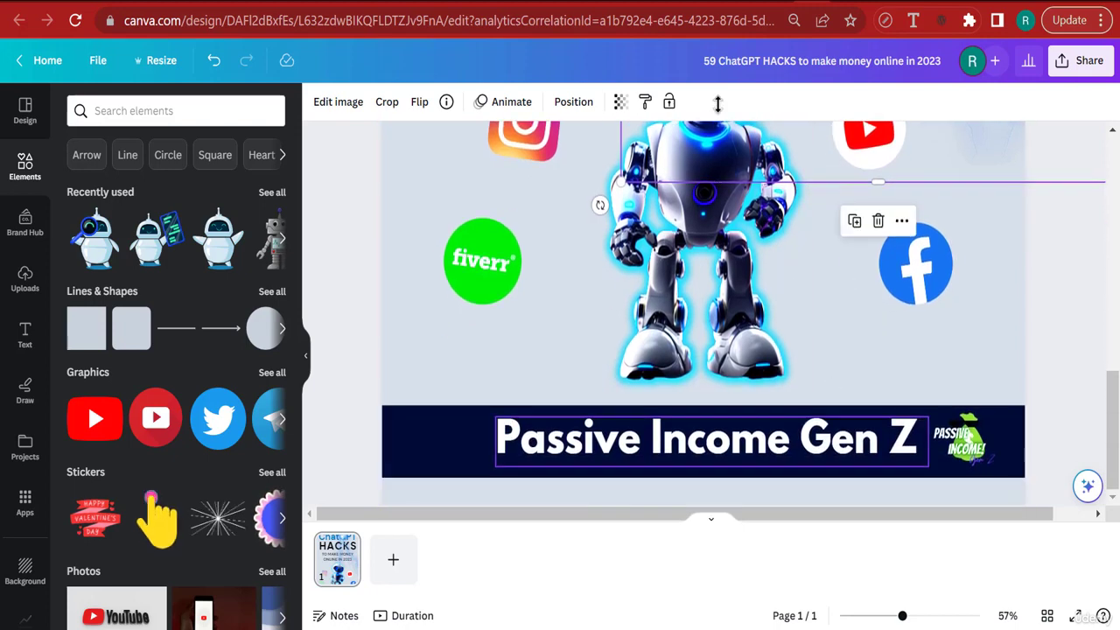
scroll(954, 252, up, 5)
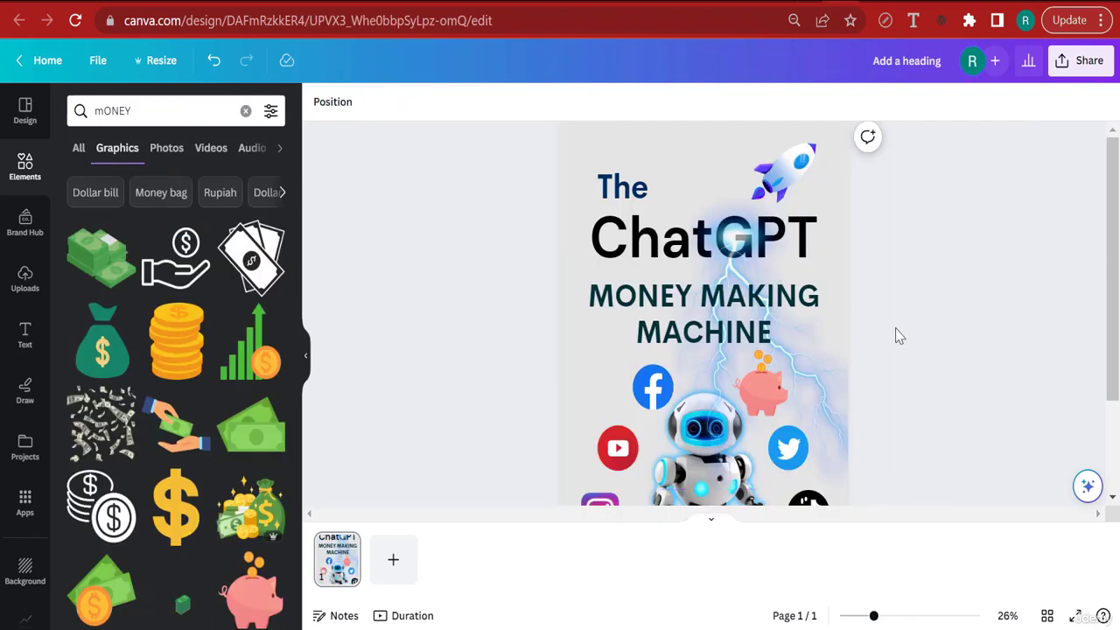
scroll(819, 262, down, 3)
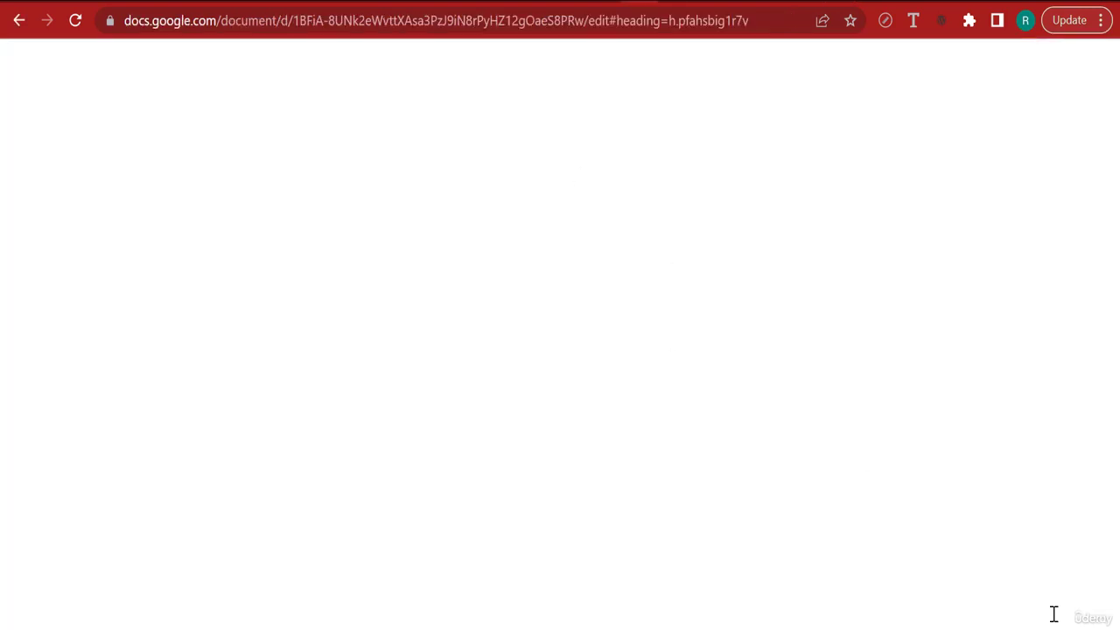
- Copy the title "The ChatGPT Money Machine" from the Google Docs manuscript and paste it as the Canva design's name
click(846, 321)
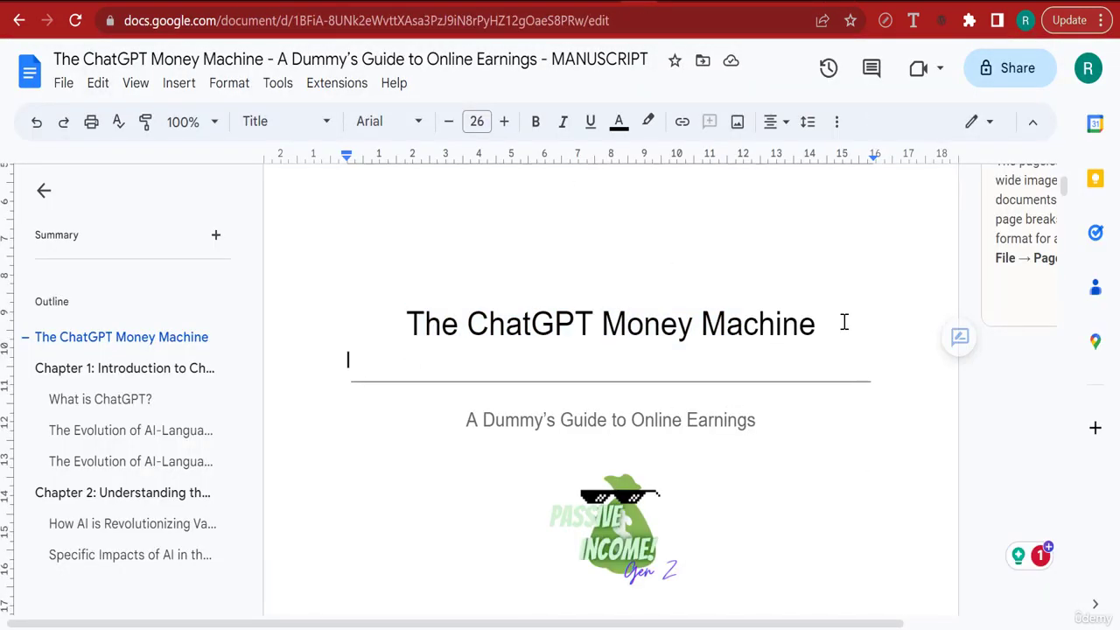
drag(850, 325, 408, 322)
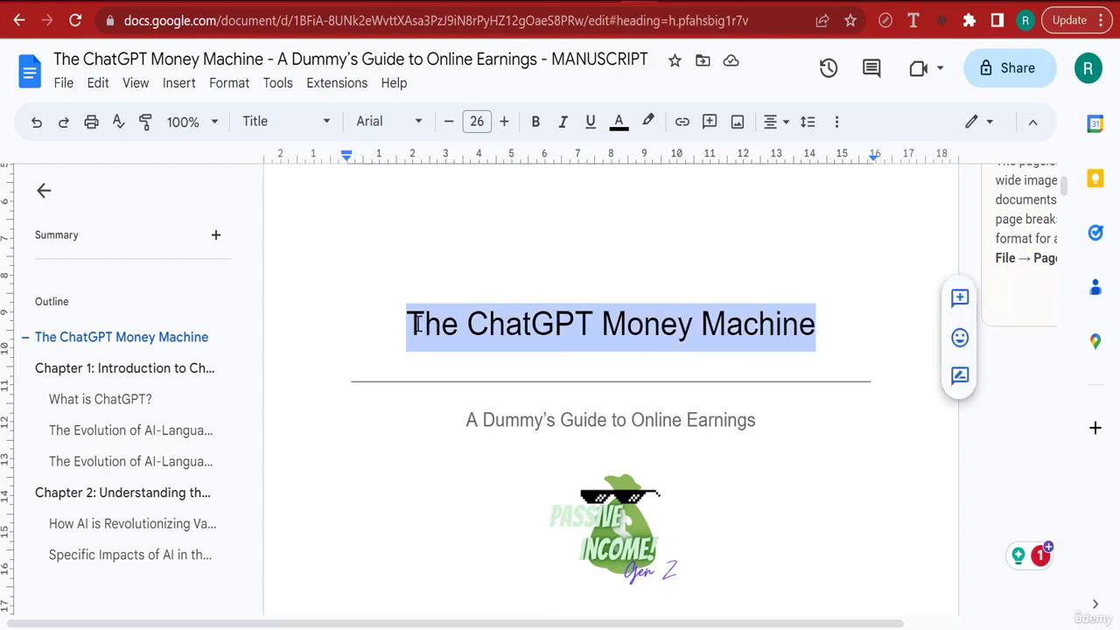
right_click(470, 320)
click(552, 177)
key(ctrl+Tab)
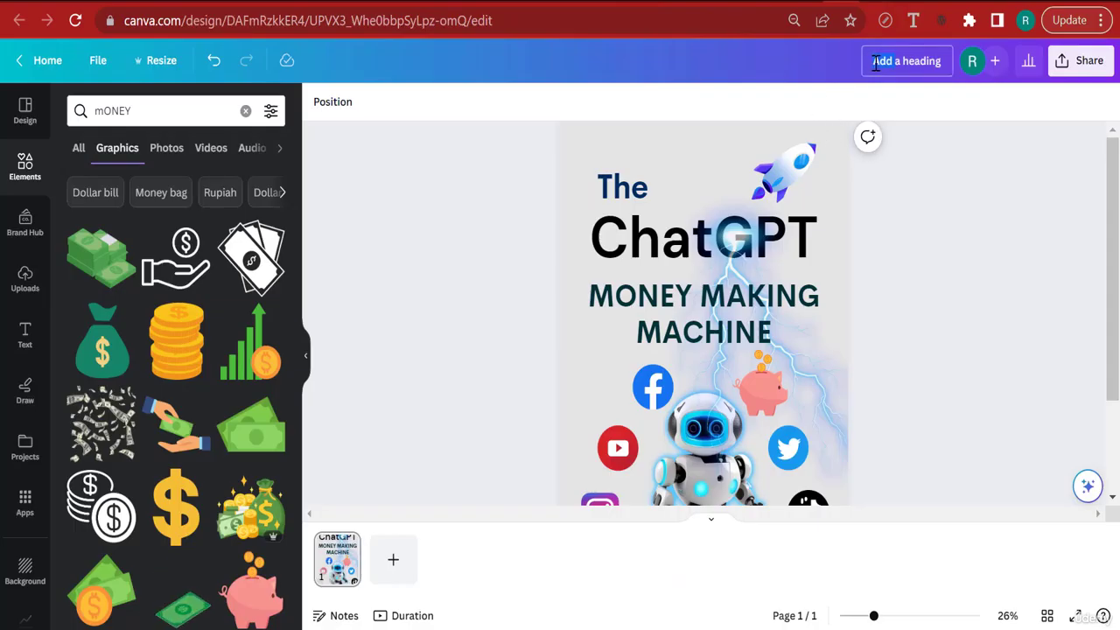
click(926, 59)
key(ctrl+v)
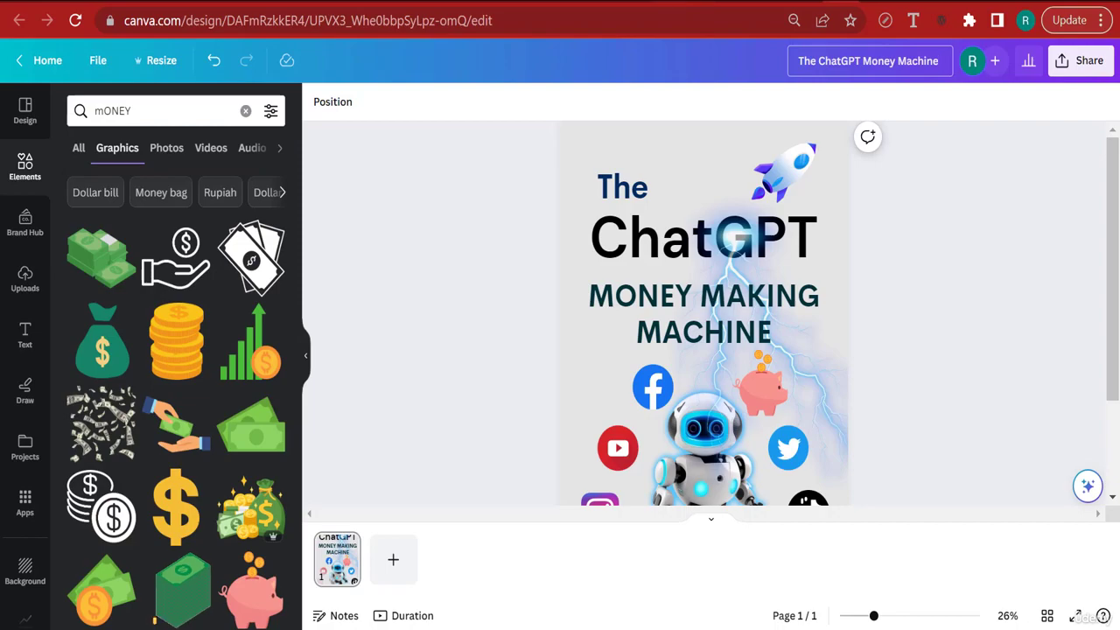
- Switch to Amazon and examine the titles, subtitles and covers of Chat GPT Bible, The ChatGPT Millionaire and The ChatGPT GoldRush
key(ctrl+Tab)
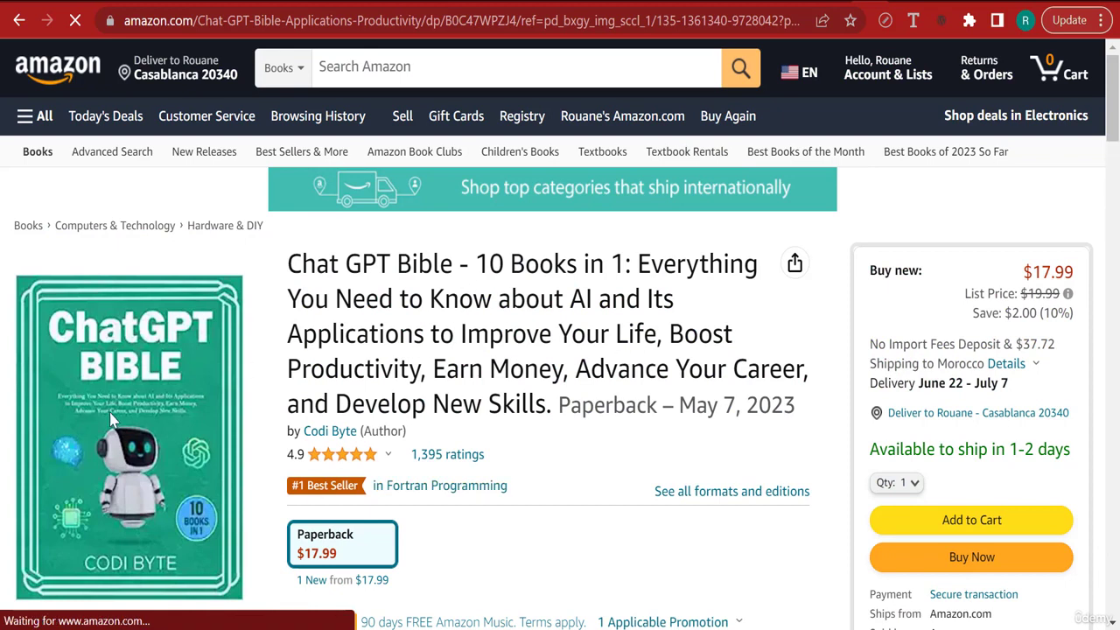
drag(296, 265, 452, 265)
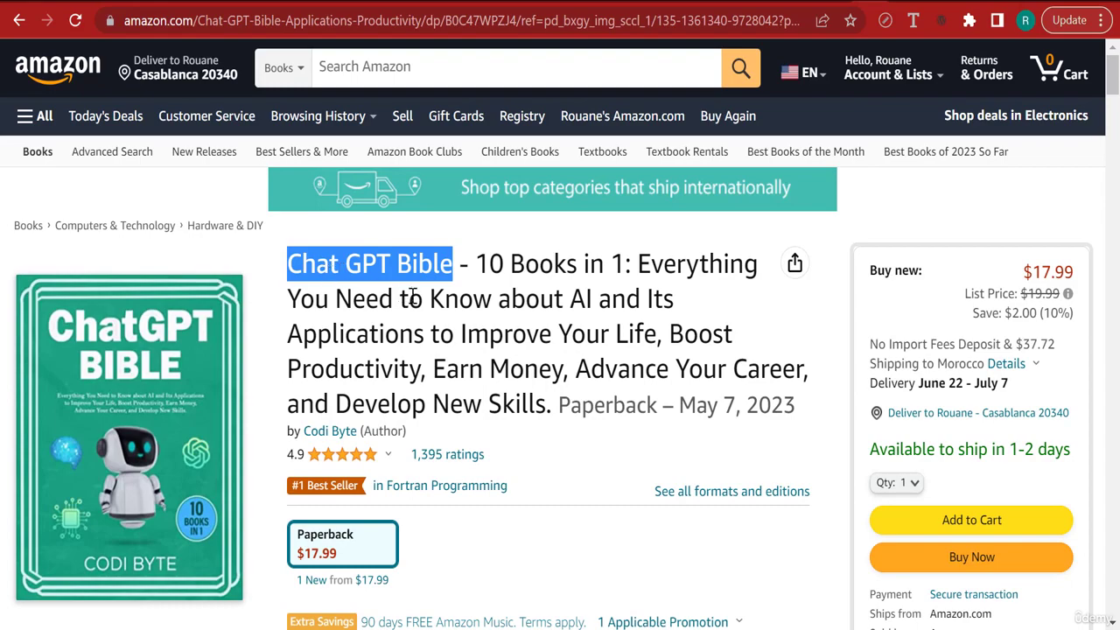
scroll(412, 295, down, 10)
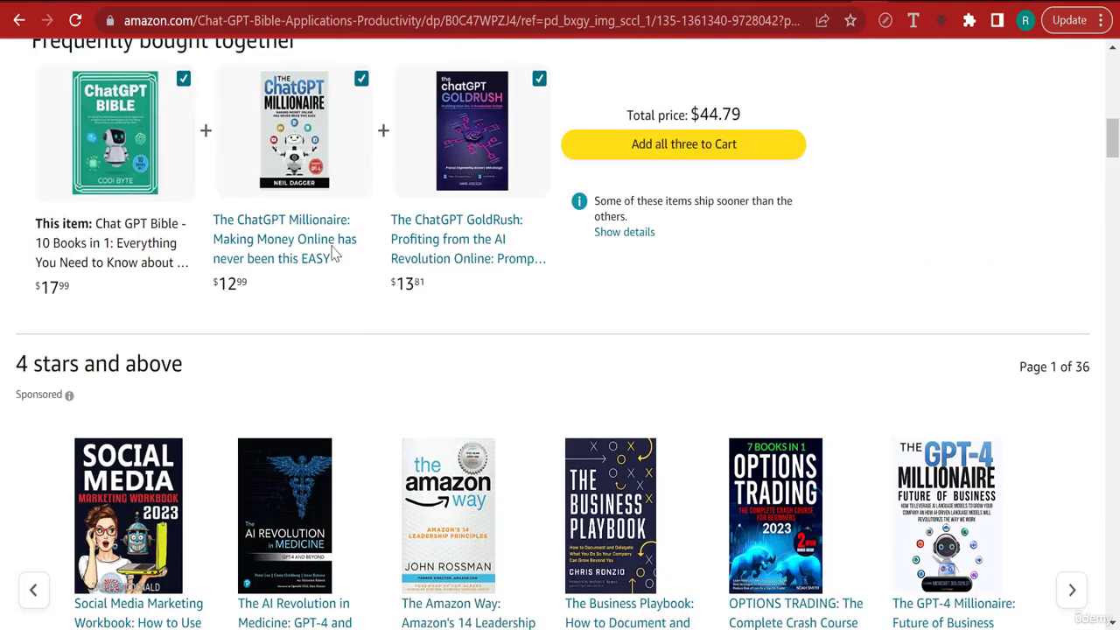
click(302, 145)
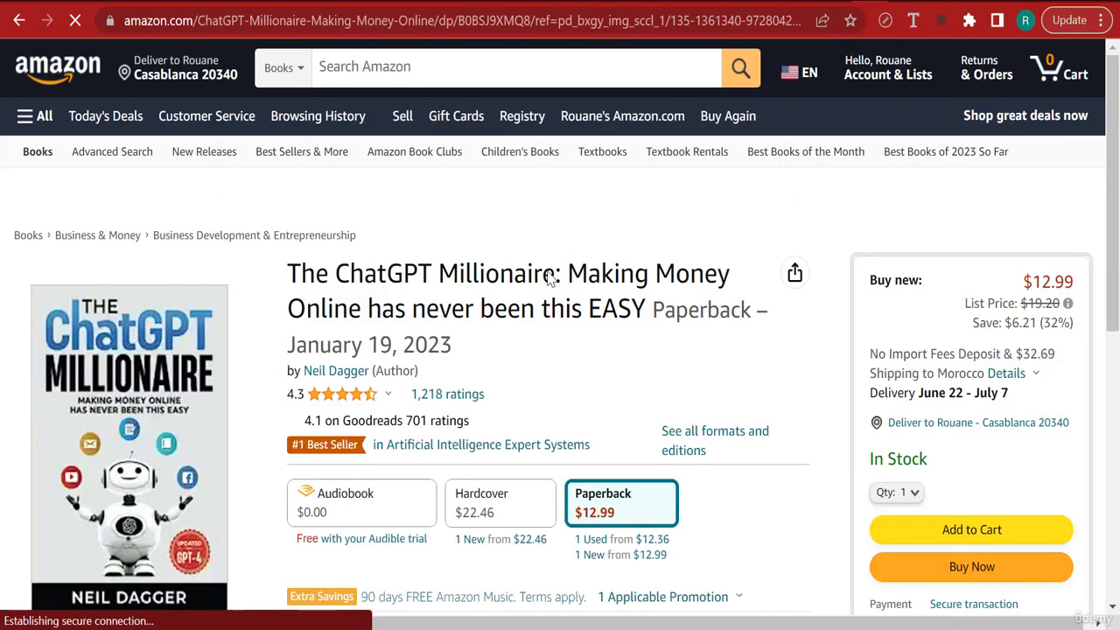
drag(556, 273, 296, 273)
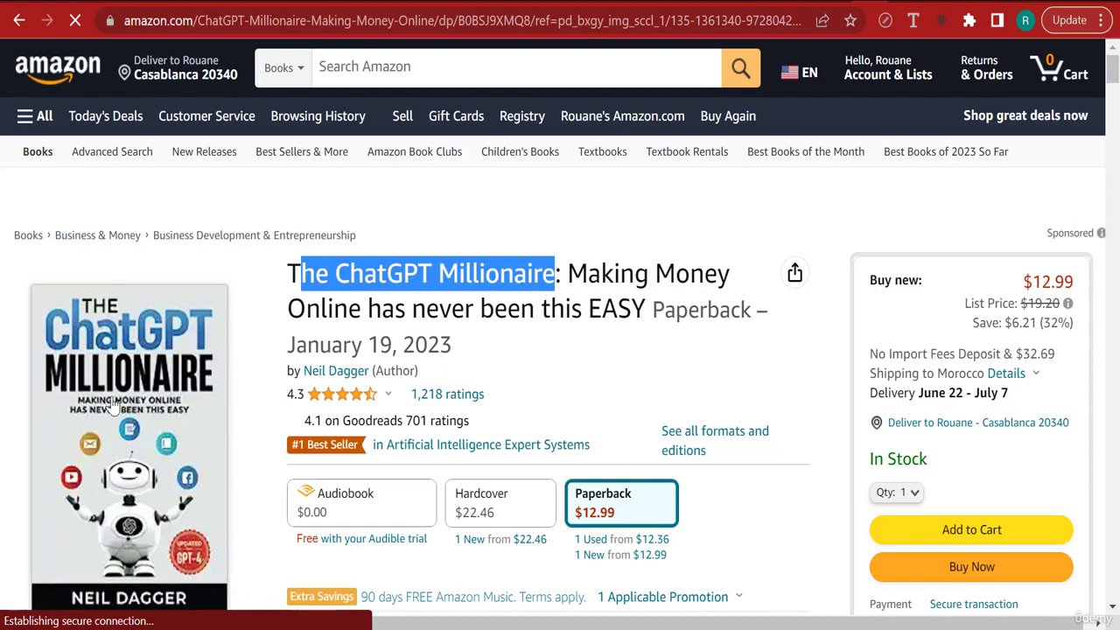
scroll(168, 396, down, 9)
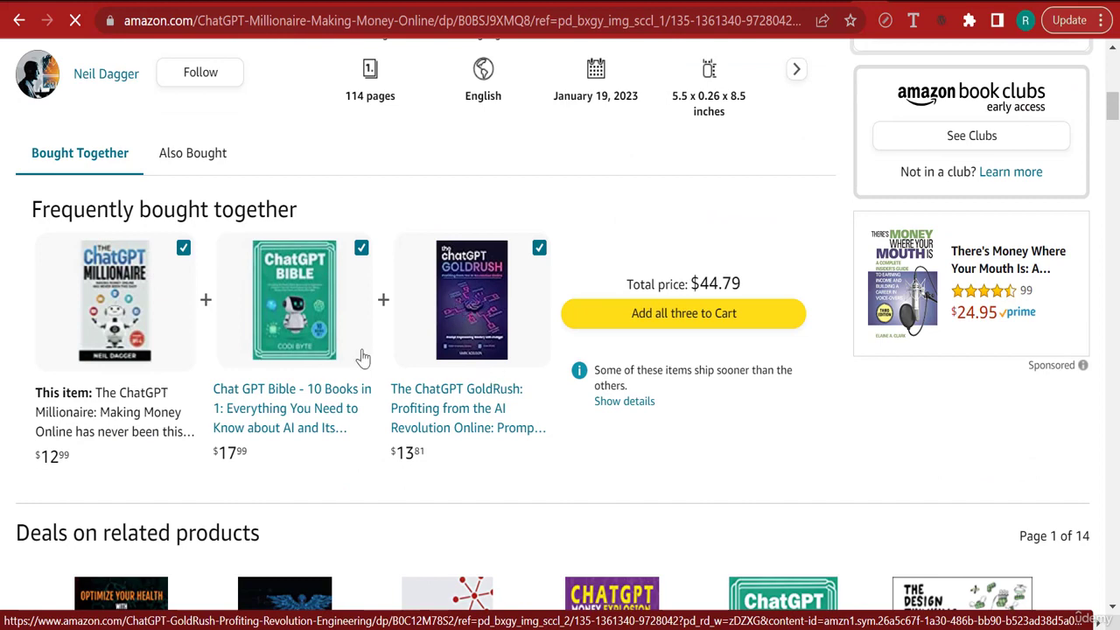
click(473, 311)
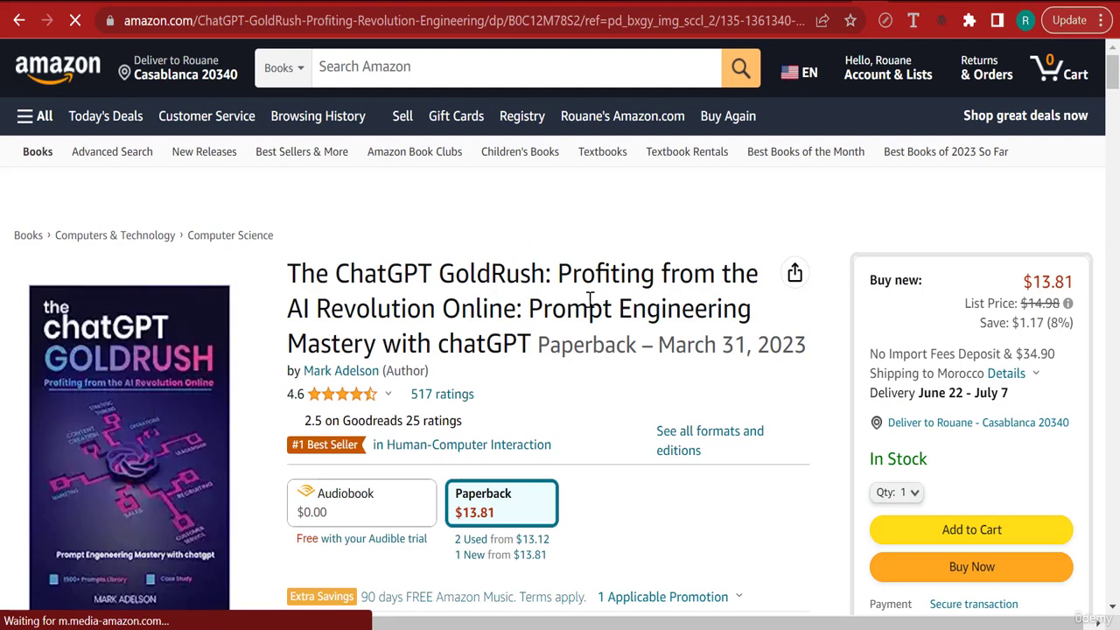
drag(558, 273, 524, 344)
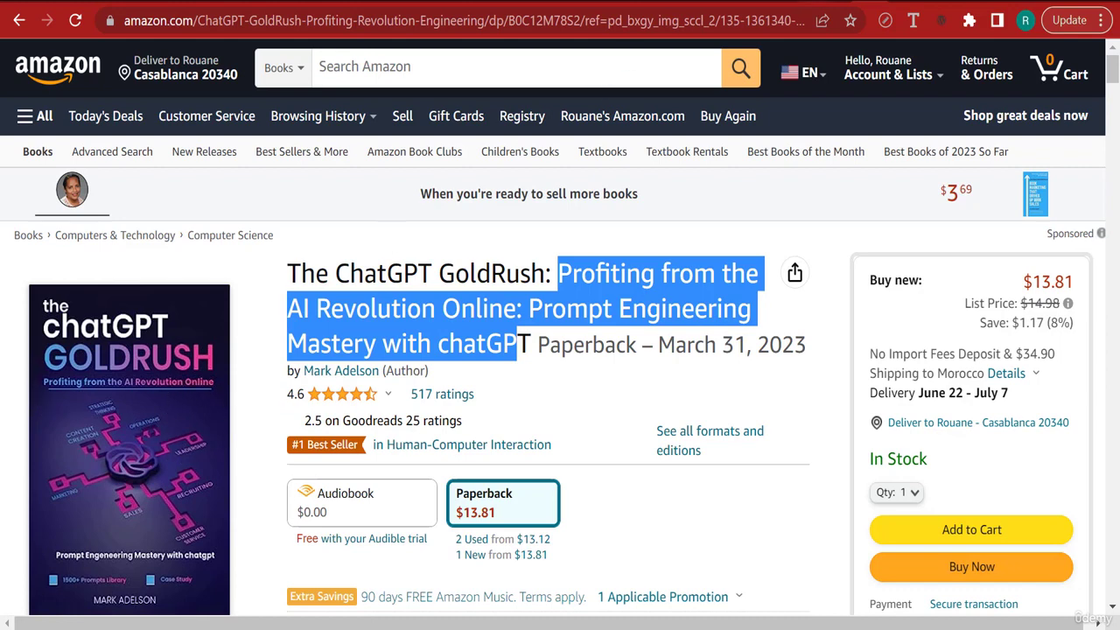
- Return to the Canva cover, ungroup the "MONEY MAKING MACHINE" text and change its colour to black
key(alt+Tab)
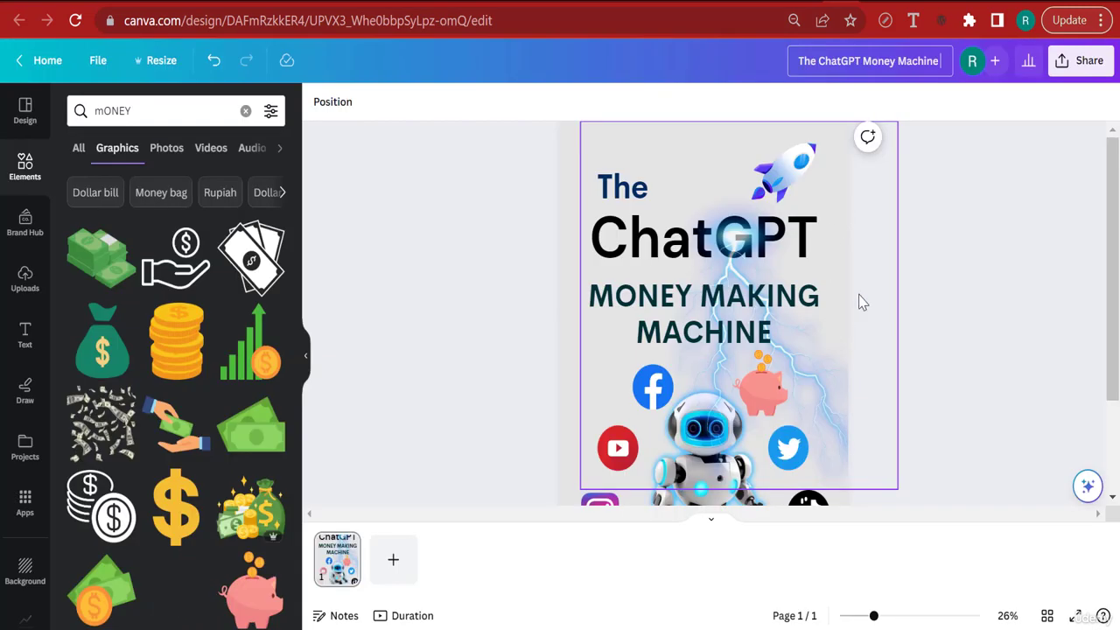
scroll(866, 311, down, 3)
scroll(870, 360, up, 2)
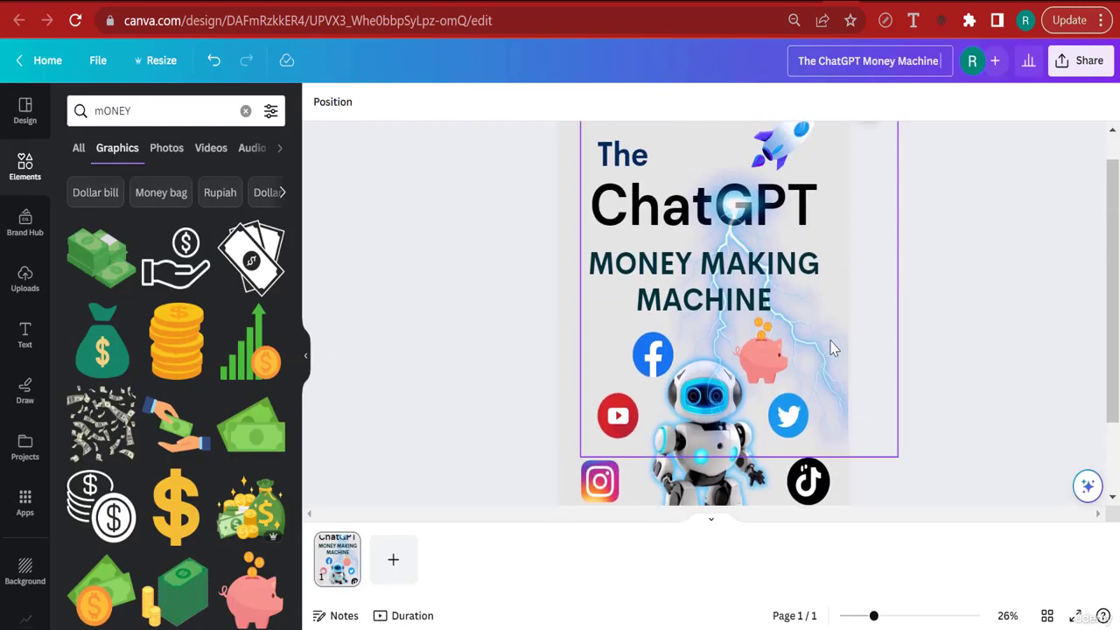
click(788, 280)
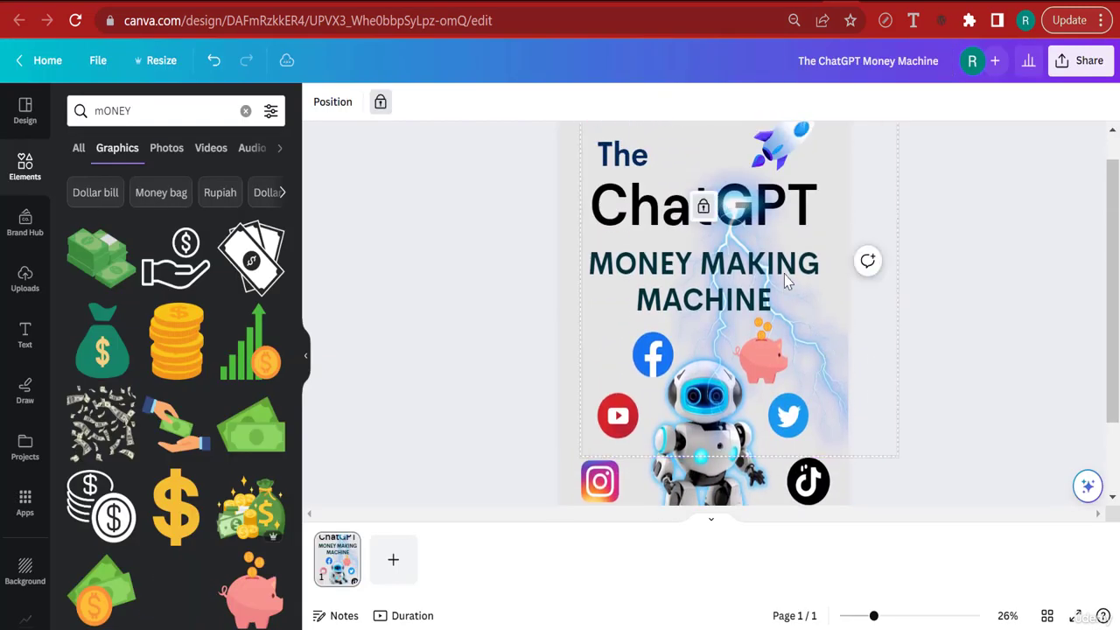
click(714, 254)
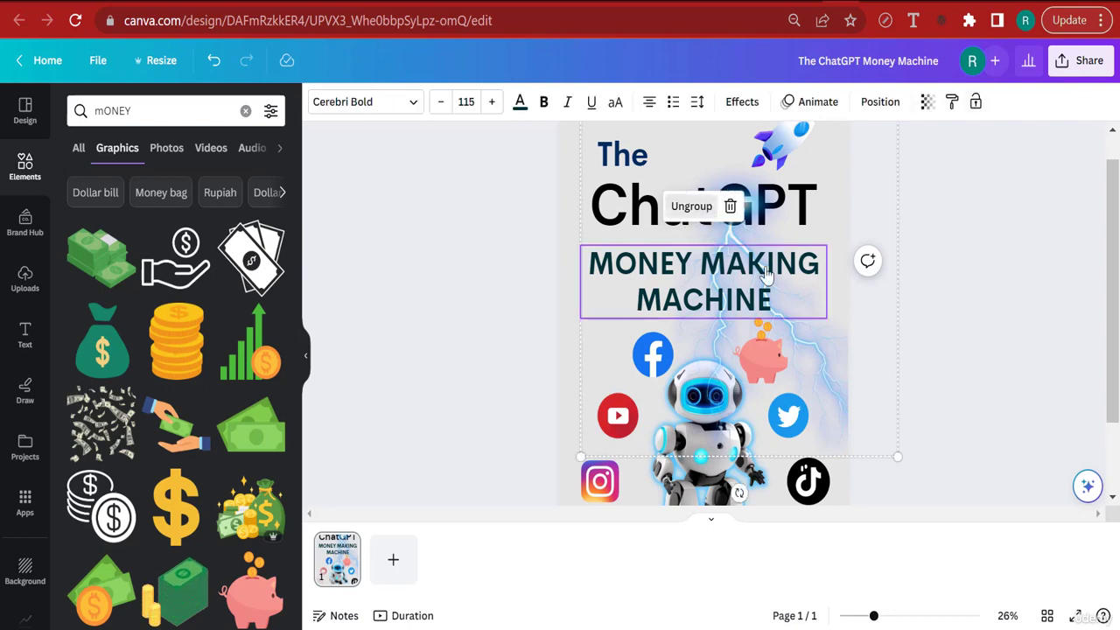
key(ctrl+shift+g)
click(888, 370)
click(788, 291)
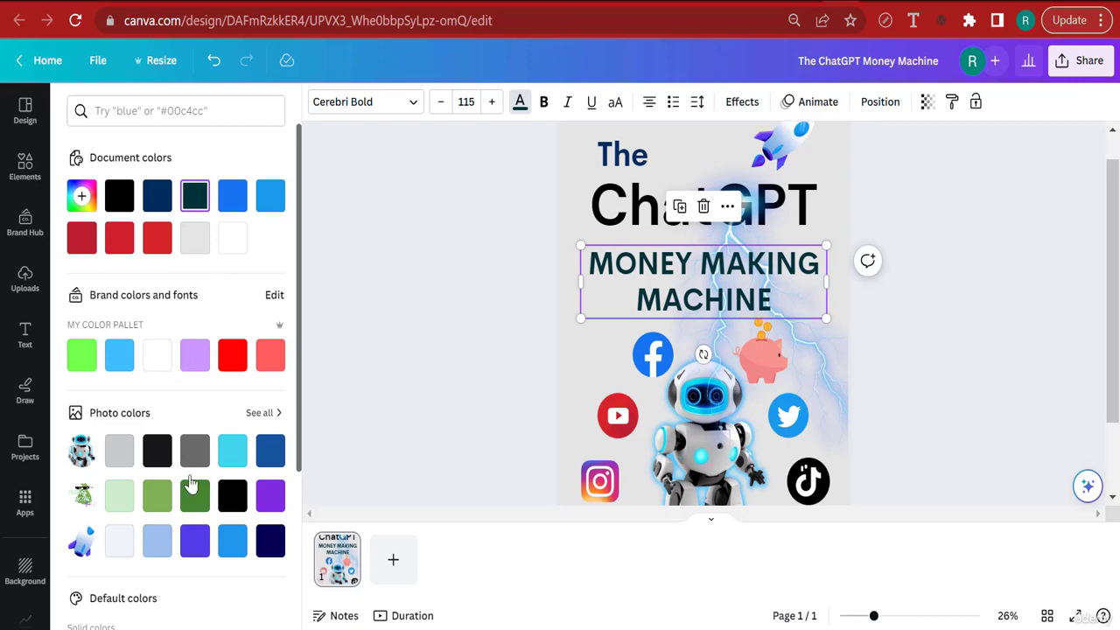
click(119, 195)
click(917, 230)
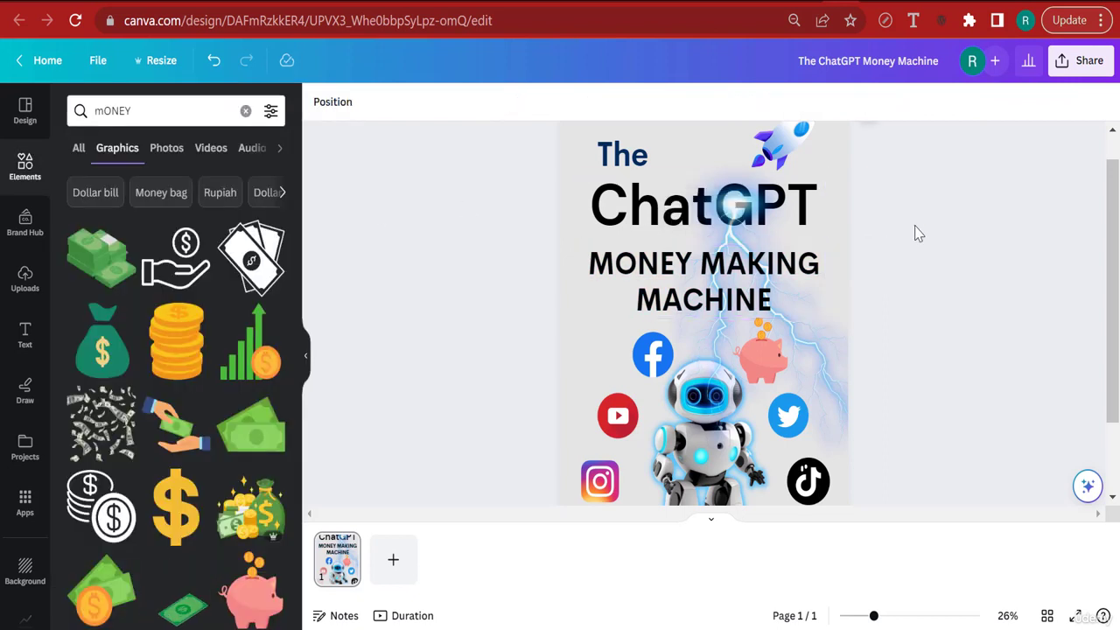
- Extend the design's name to "The ChatGPT Money Machine ebook cover for kindle"
scroll(917, 233, up, 1)
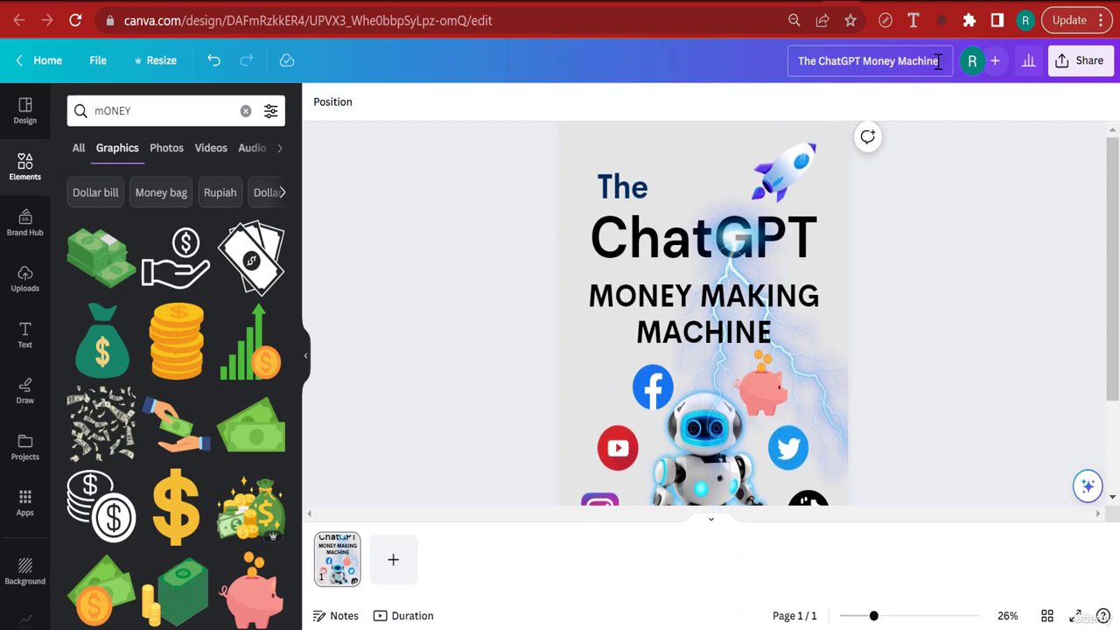
text(e)
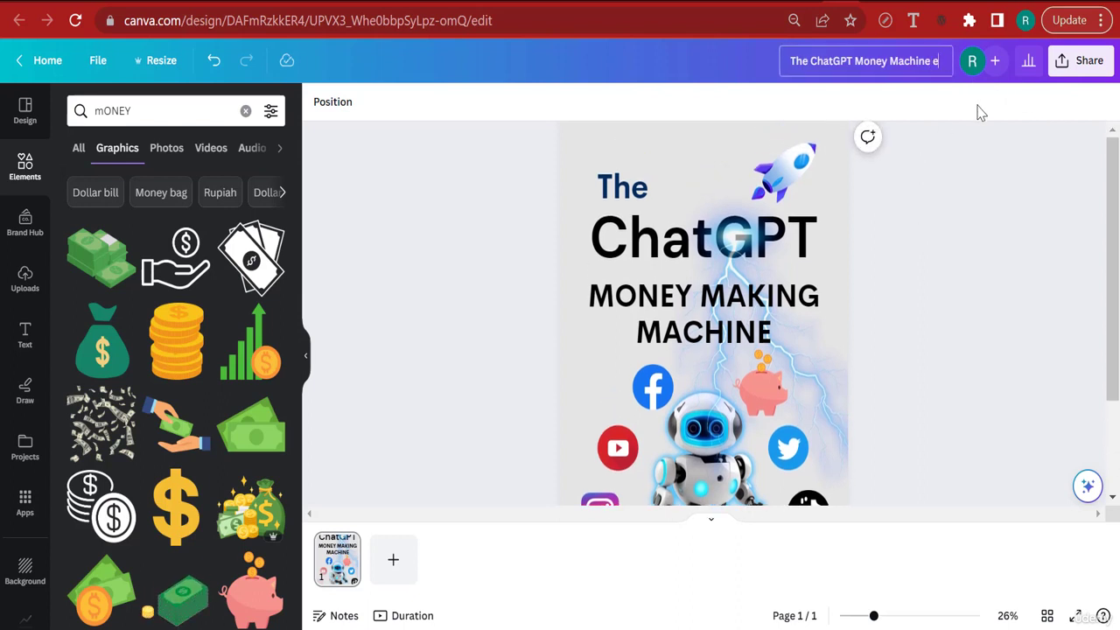
text(book cover)
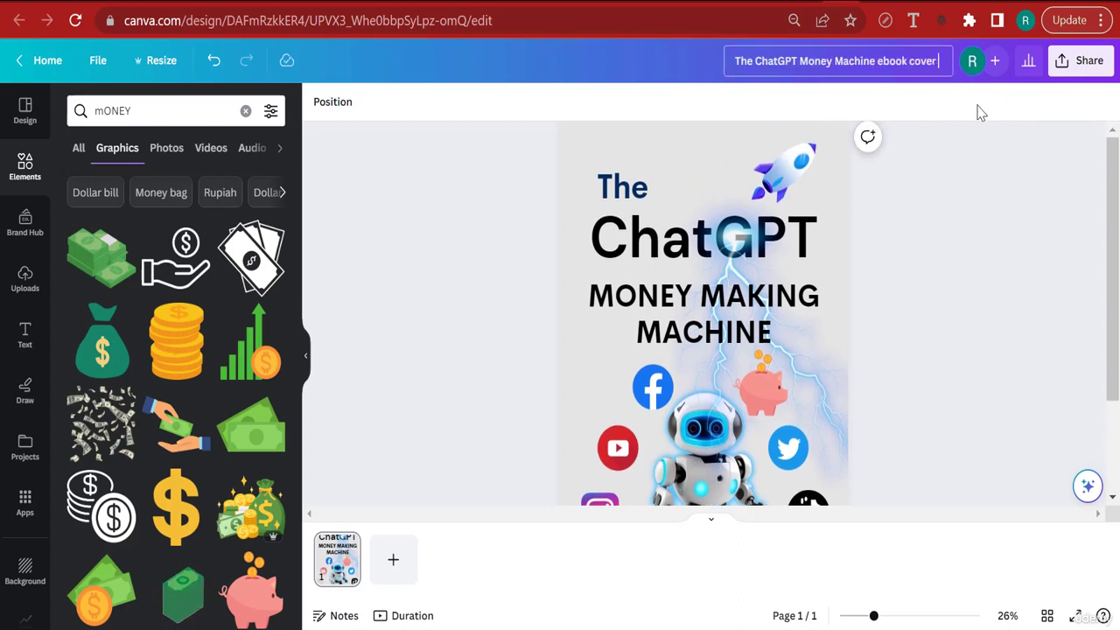
text( for kindle)
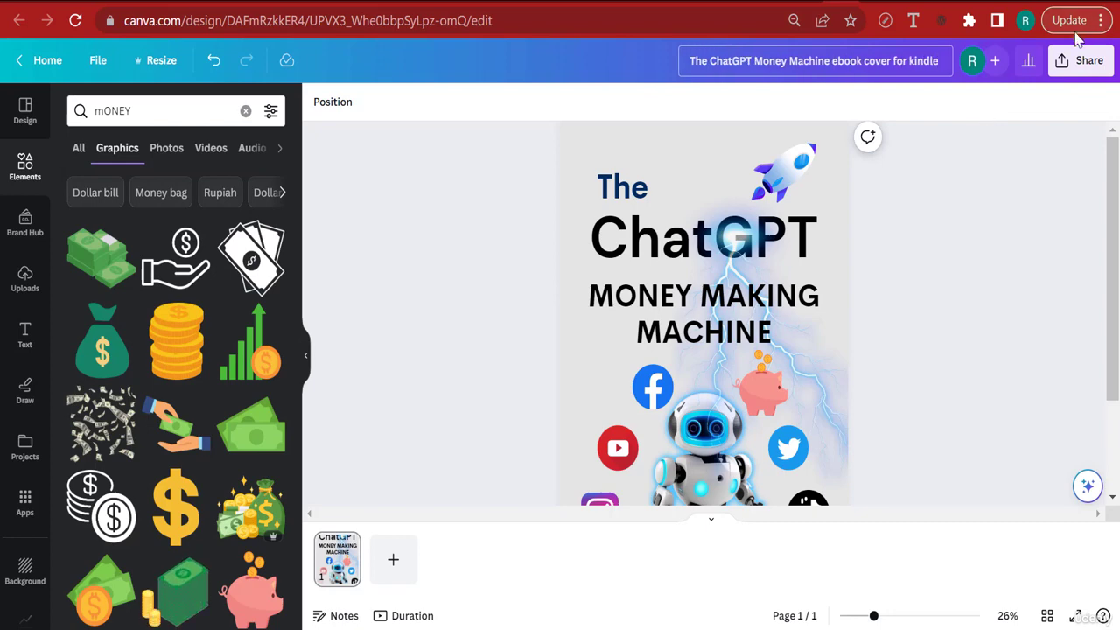
- Download the finished Kindle cover as a JPG at size 1 and quality 100, and check the exported image
key(Return)
click(1083, 69)
click(948, 453)
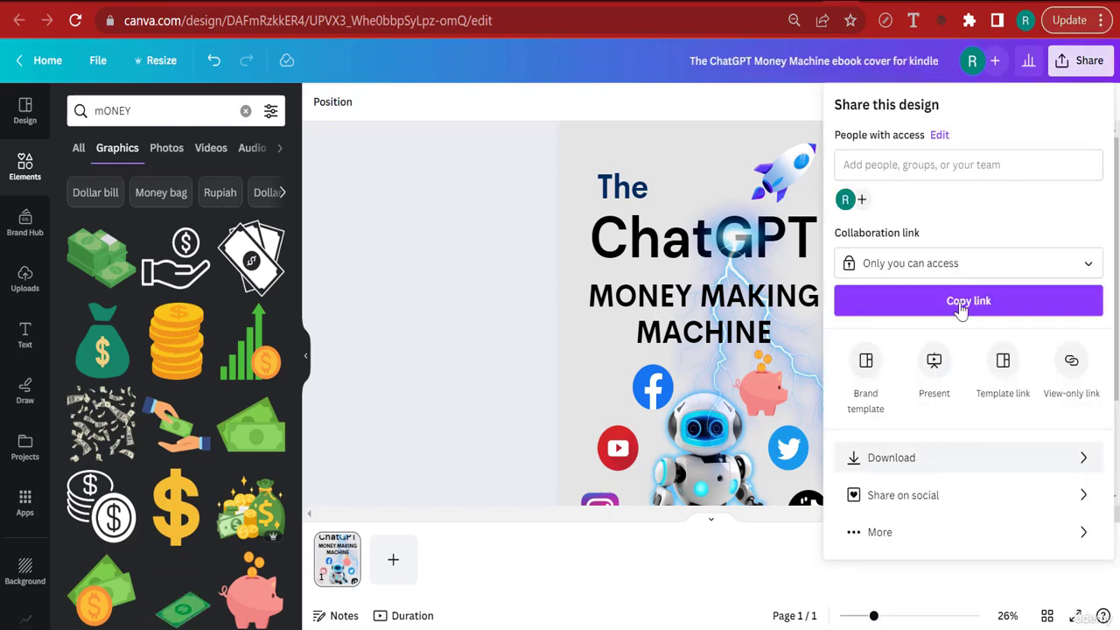
click(970, 179)
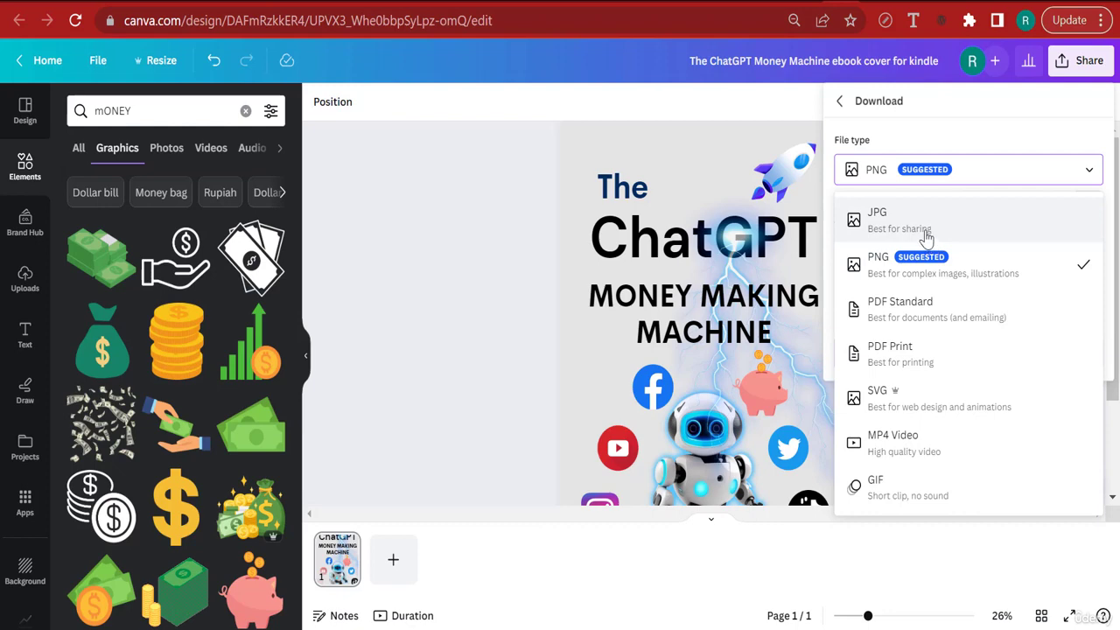
click(927, 235)
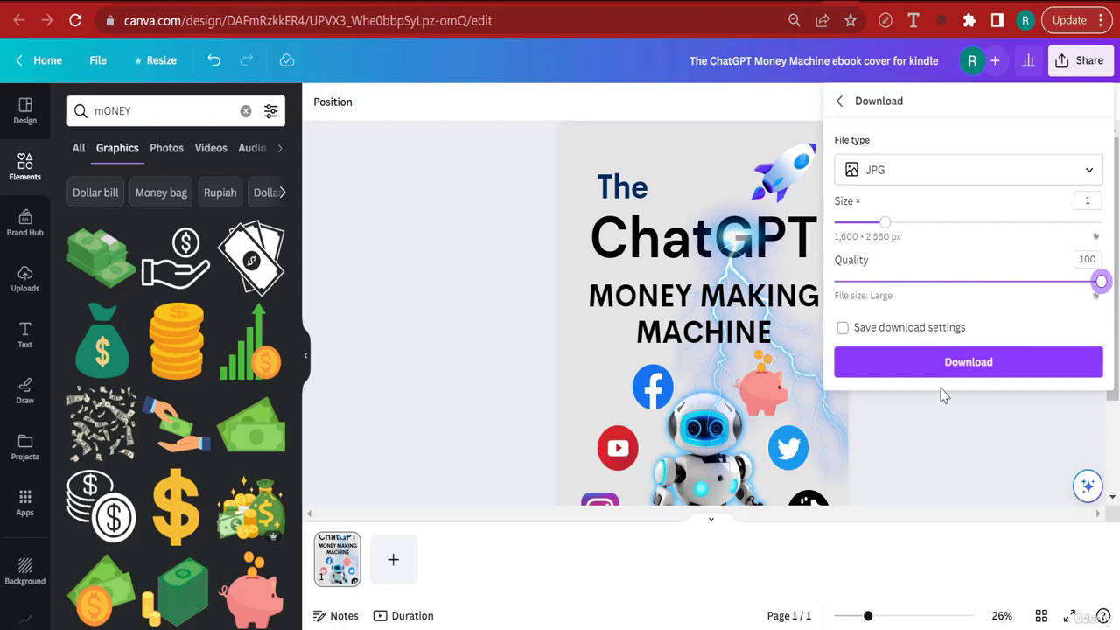
click(968, 376)
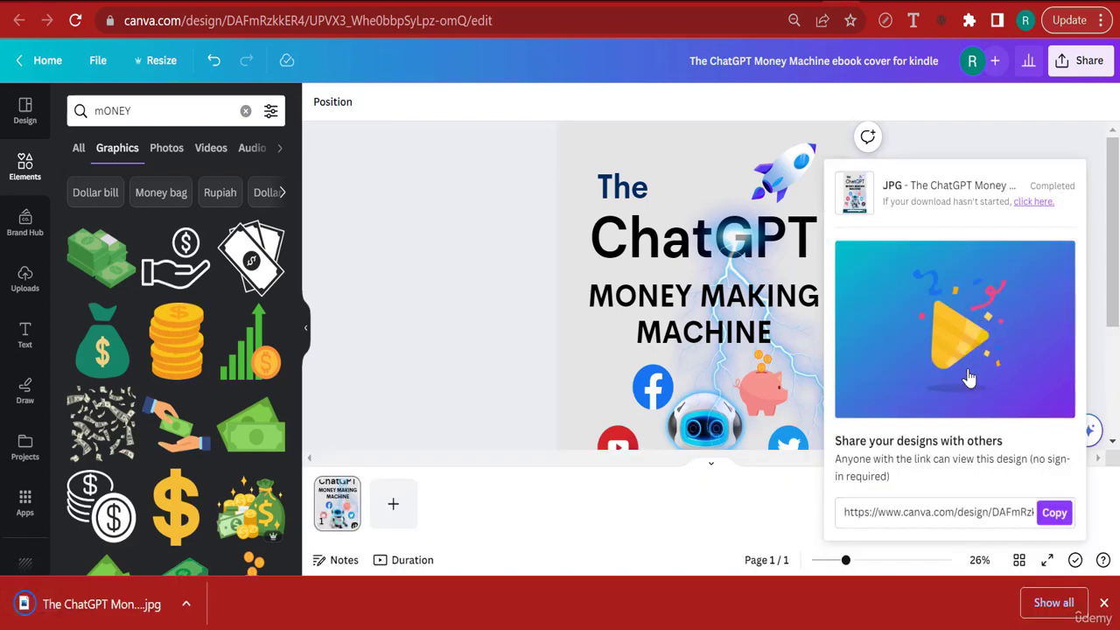
click(145, 605)
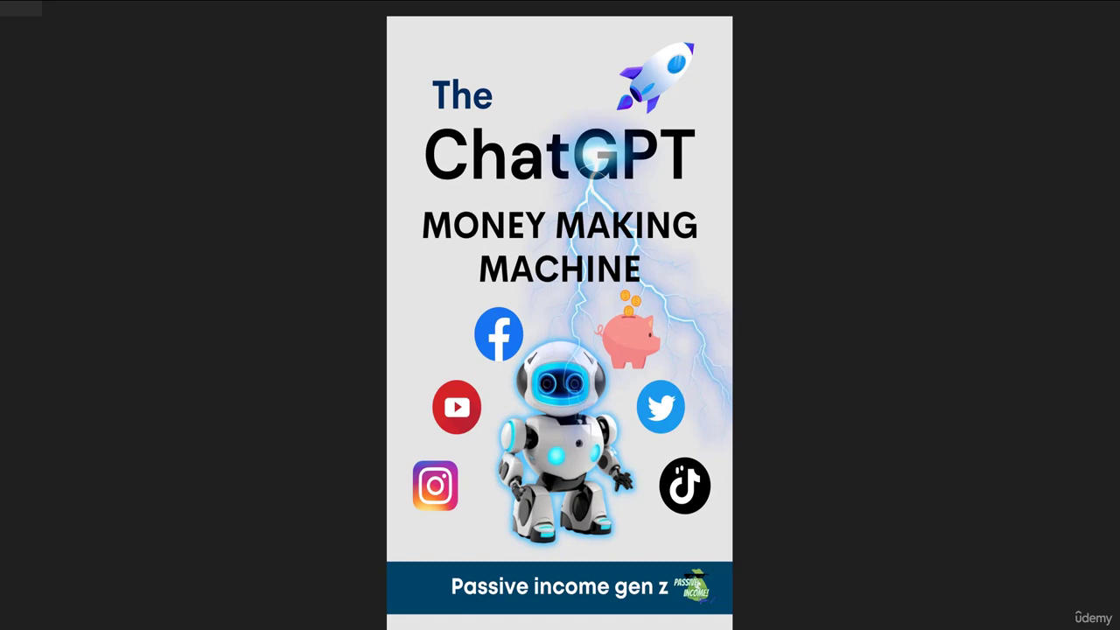
click(1020, 5)
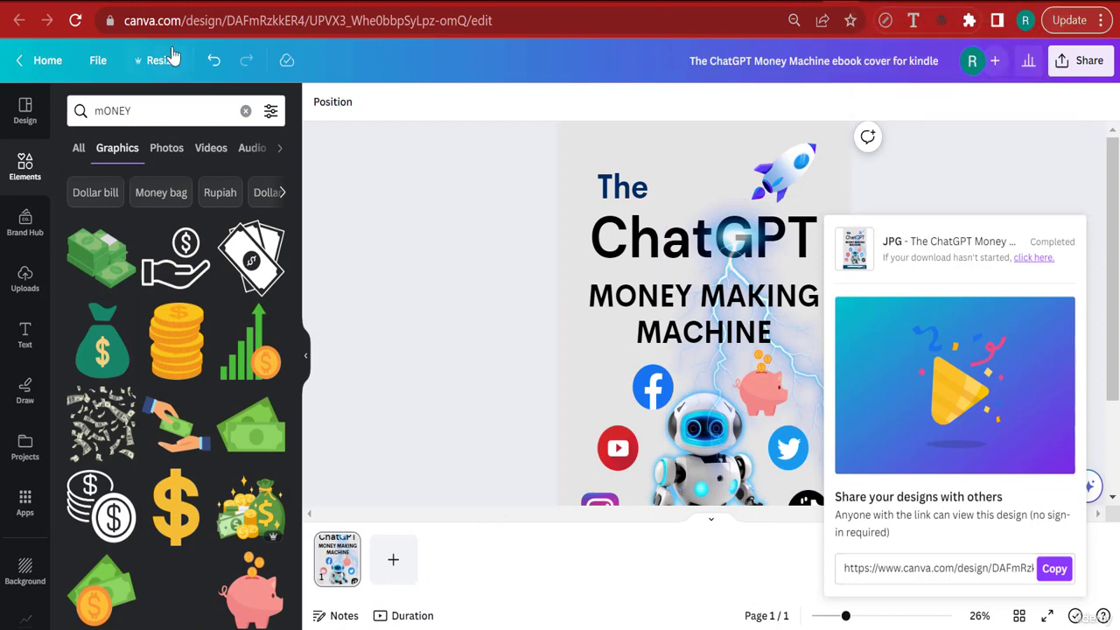
- Go to the canva.com home page and create a new custom-size design of 512 × 512 px
click(194, 21)
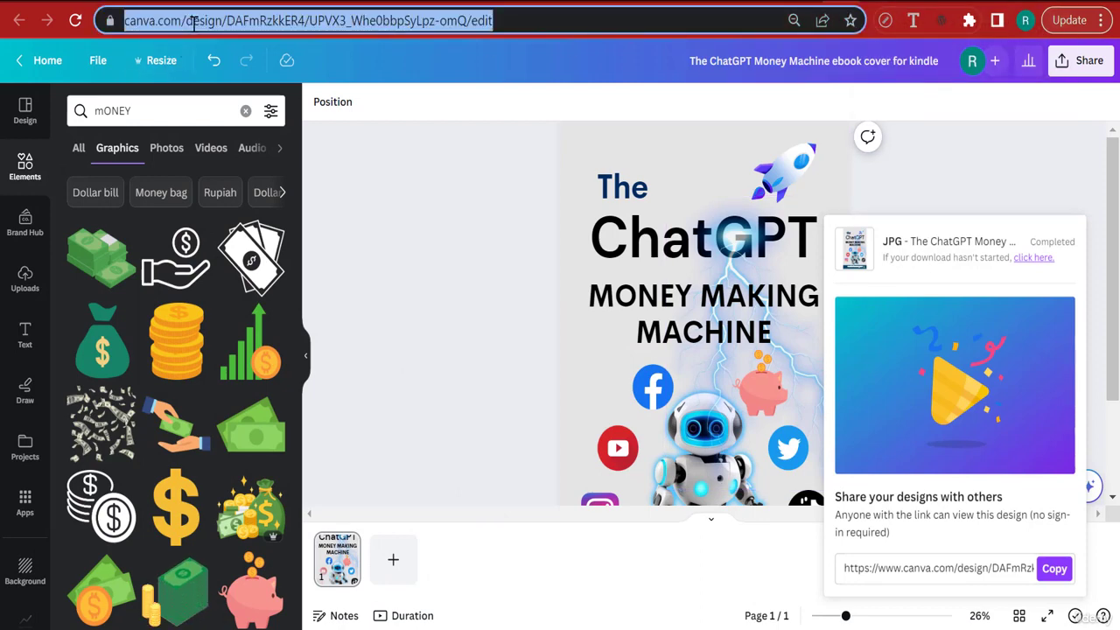
text(canva.com)
key(Return)
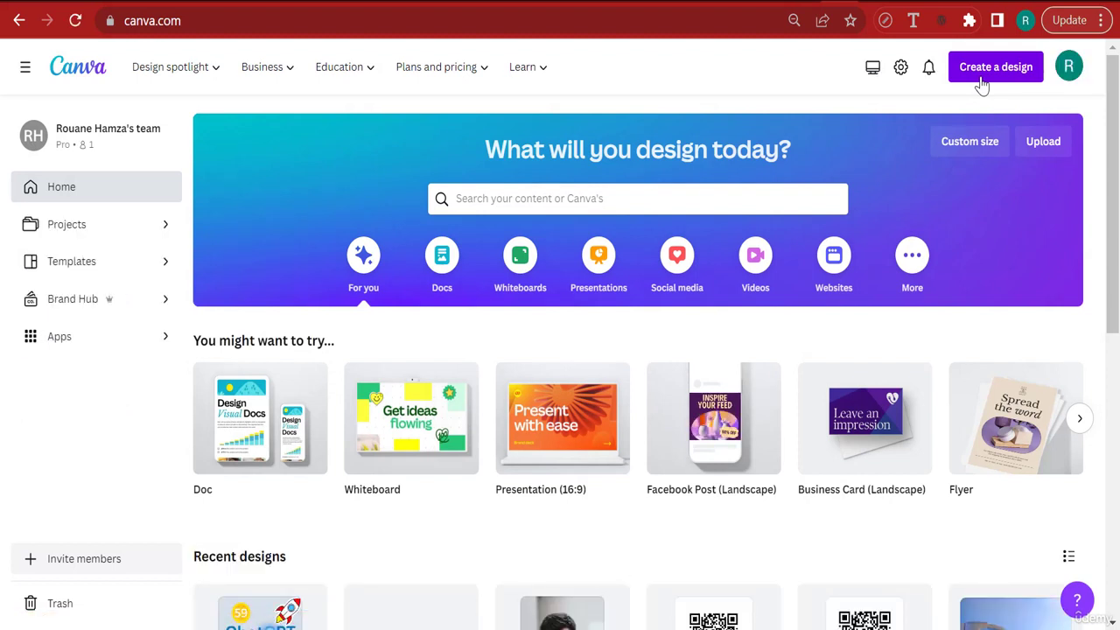
click(982, 84)
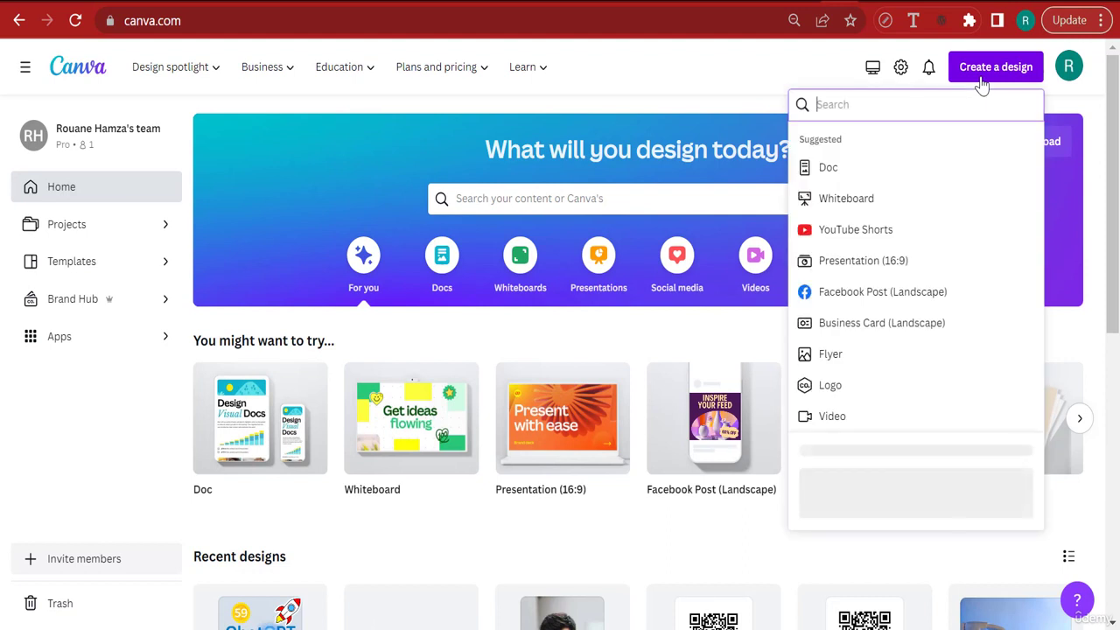
click(834, 476)
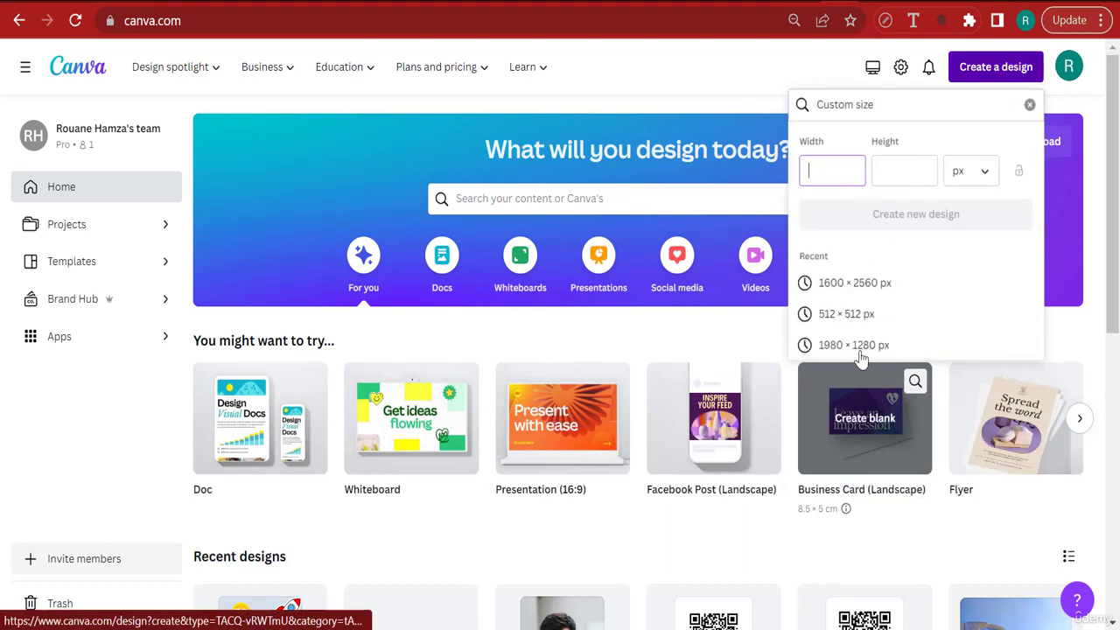
click(861, 317)
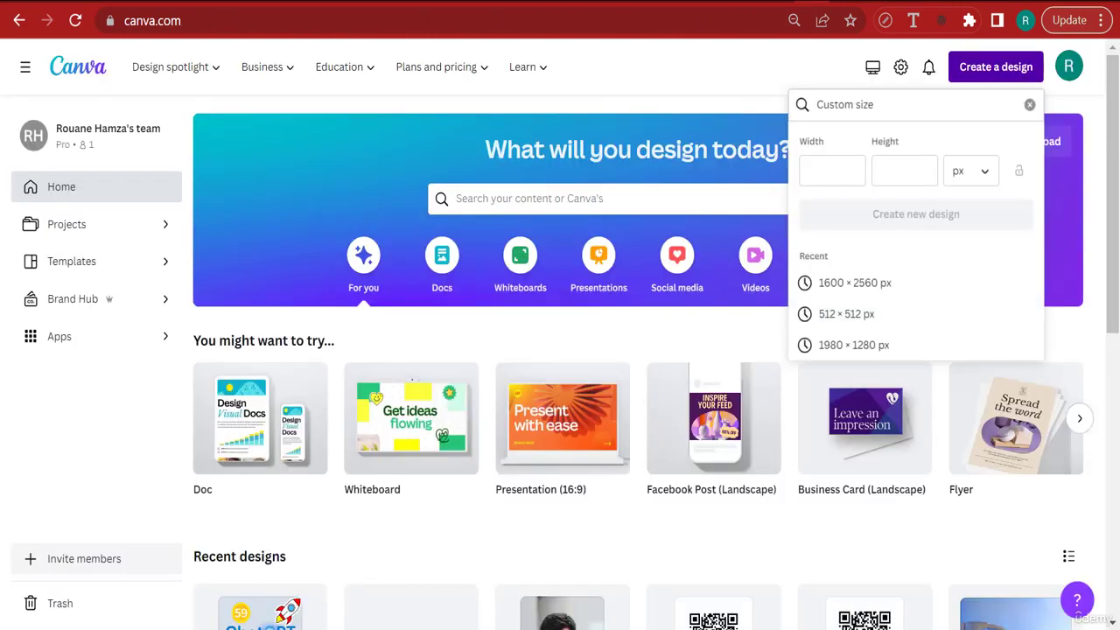
click(823, 2)
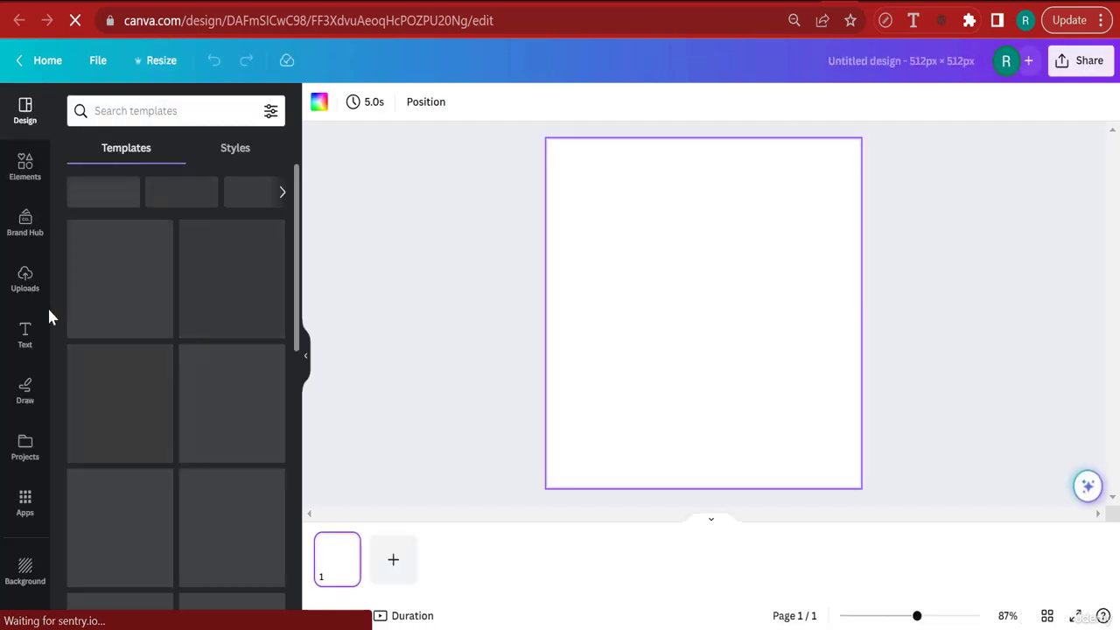
- Upload the file "The ChatGPT Money Machine ebook cover for kindle" from Téléchargements and place it on the blank page
click(32, 302)
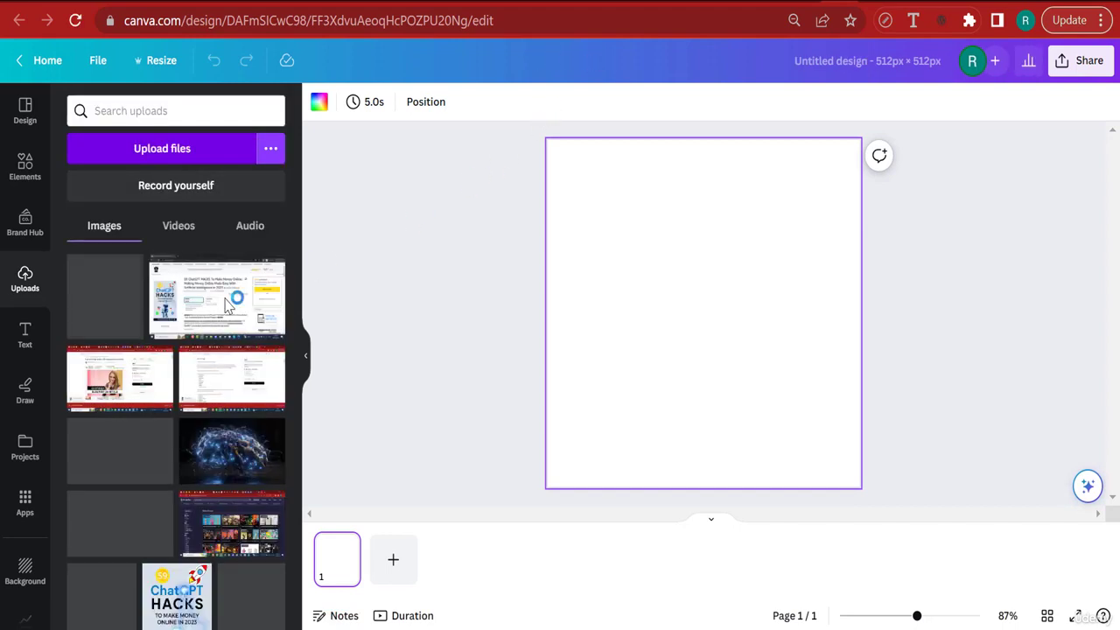
click(196, 154)
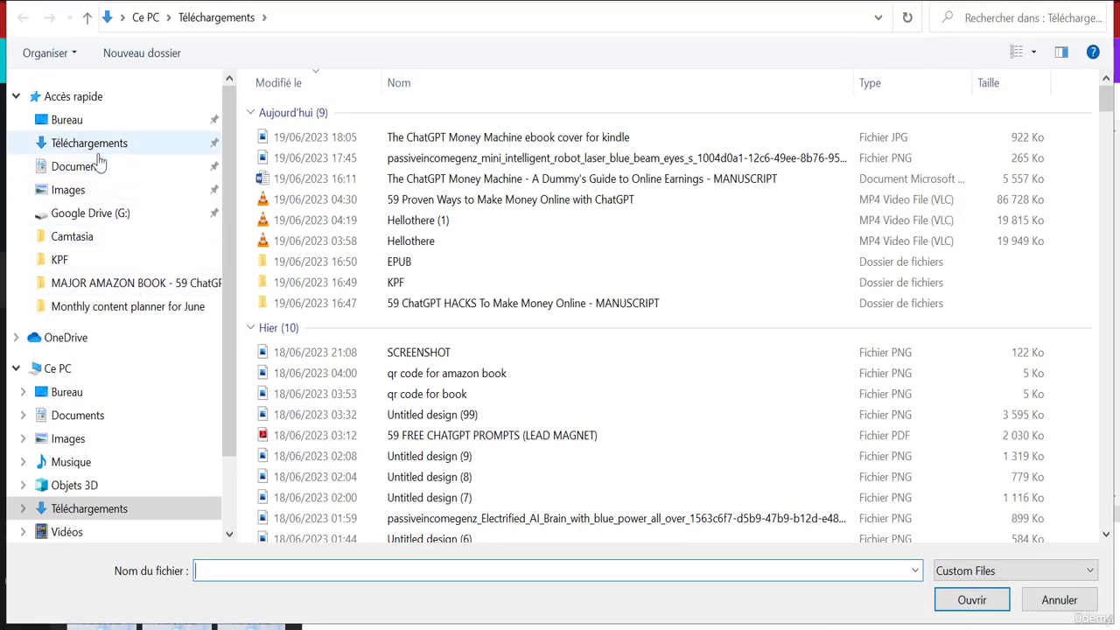
click(393, 140)
double_click(393, 140)
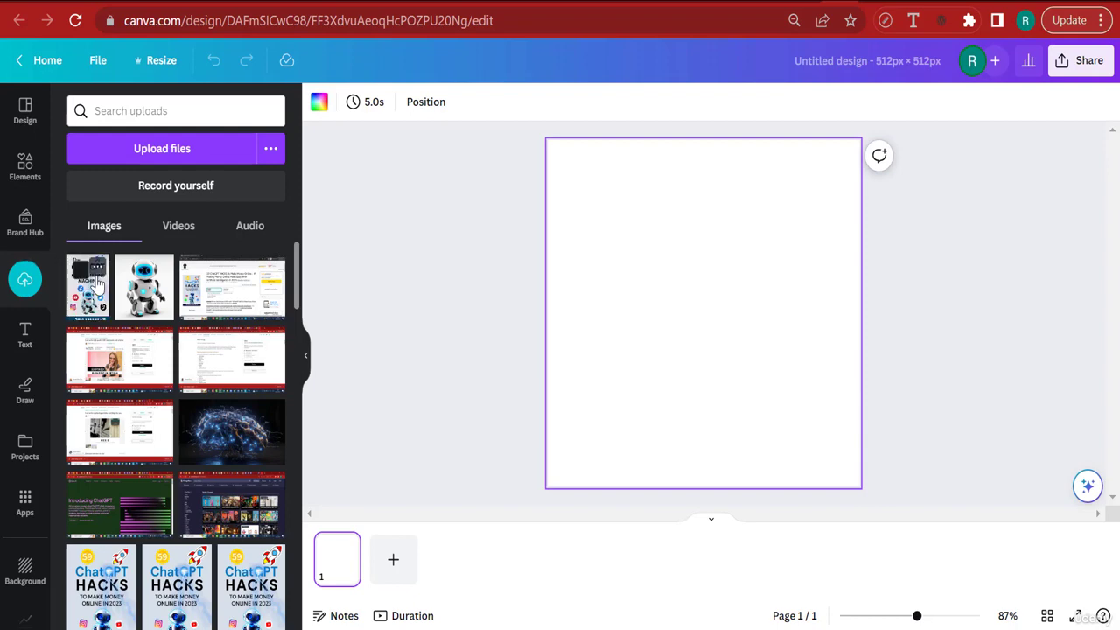
click(97, 266)
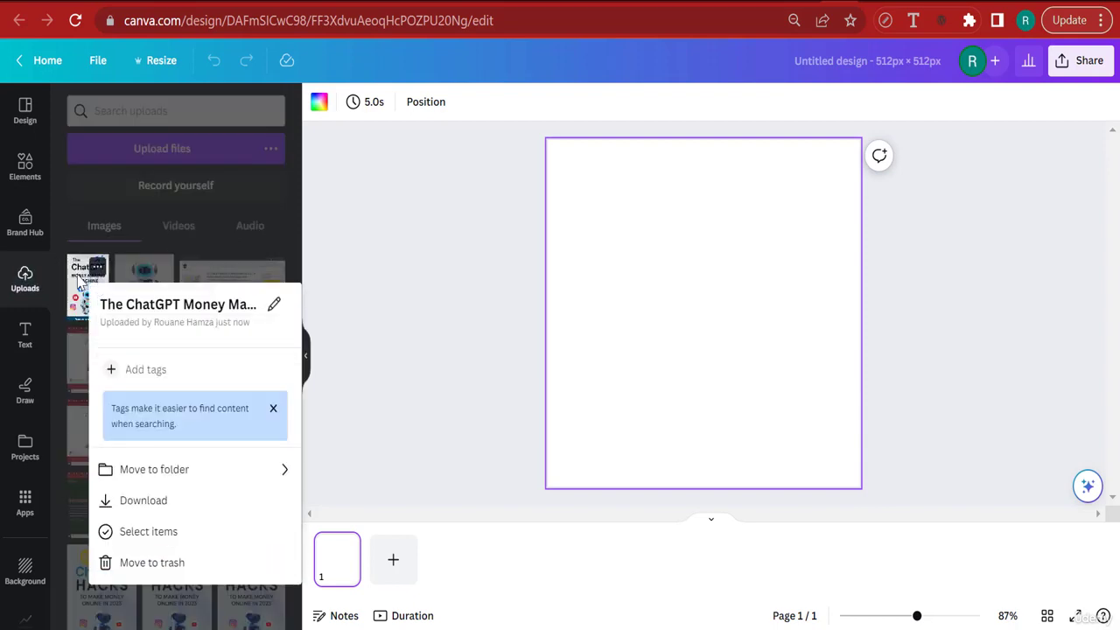
click(78, 293)
click(80, 297)
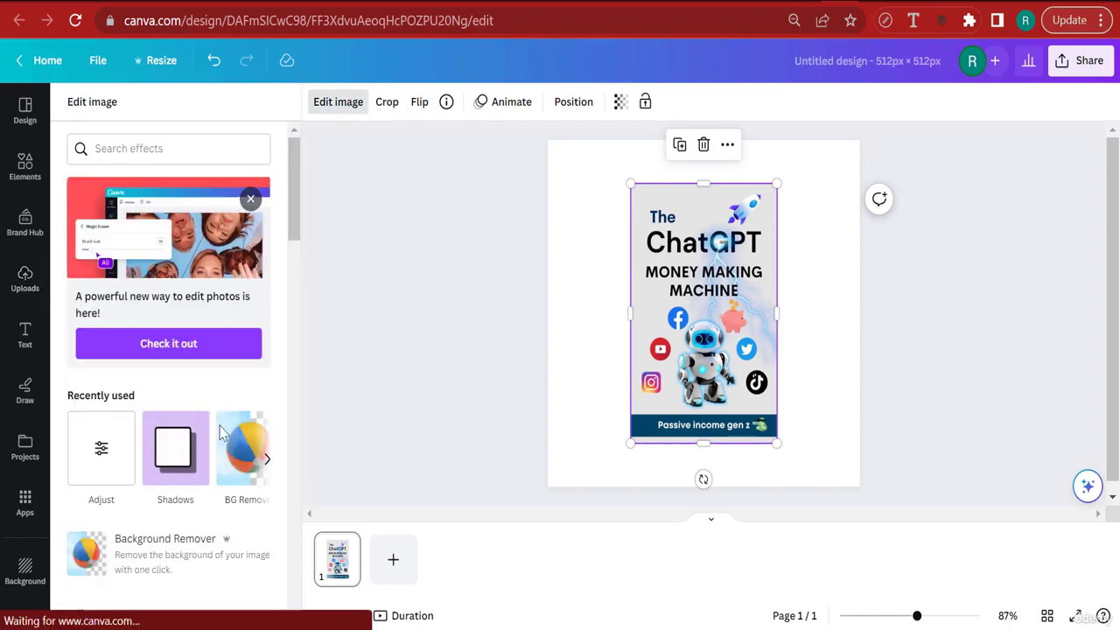
- Apply the Book 6 Smartmockup to the cover image on the page
scroll(219, 430, down, 1)
scroll(221, 431, down, 5)
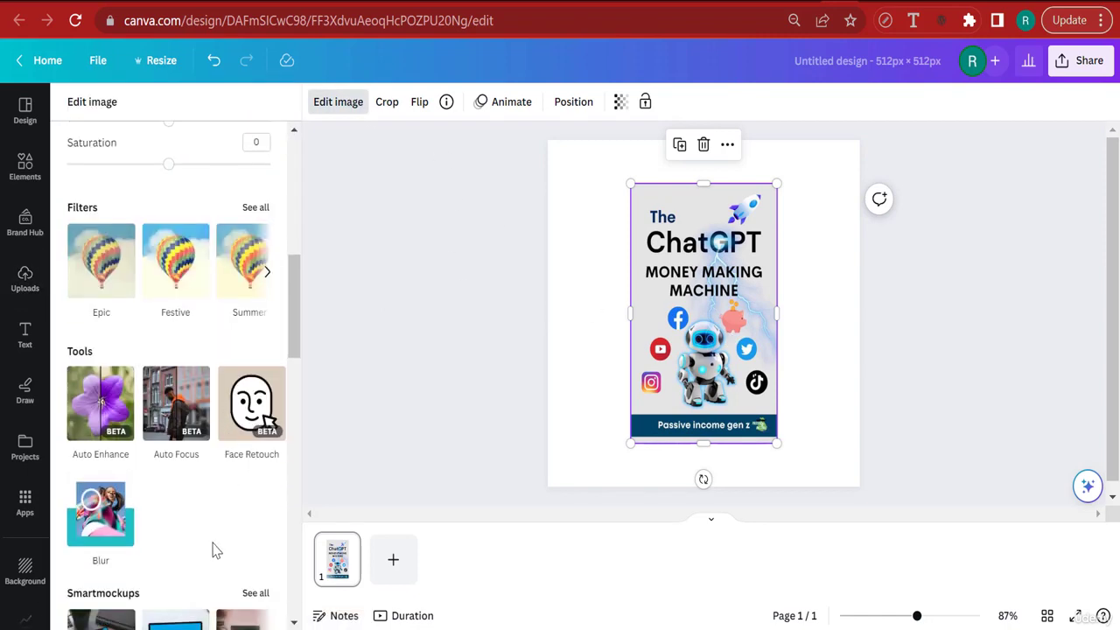
scroll(213, 525, down, 2)
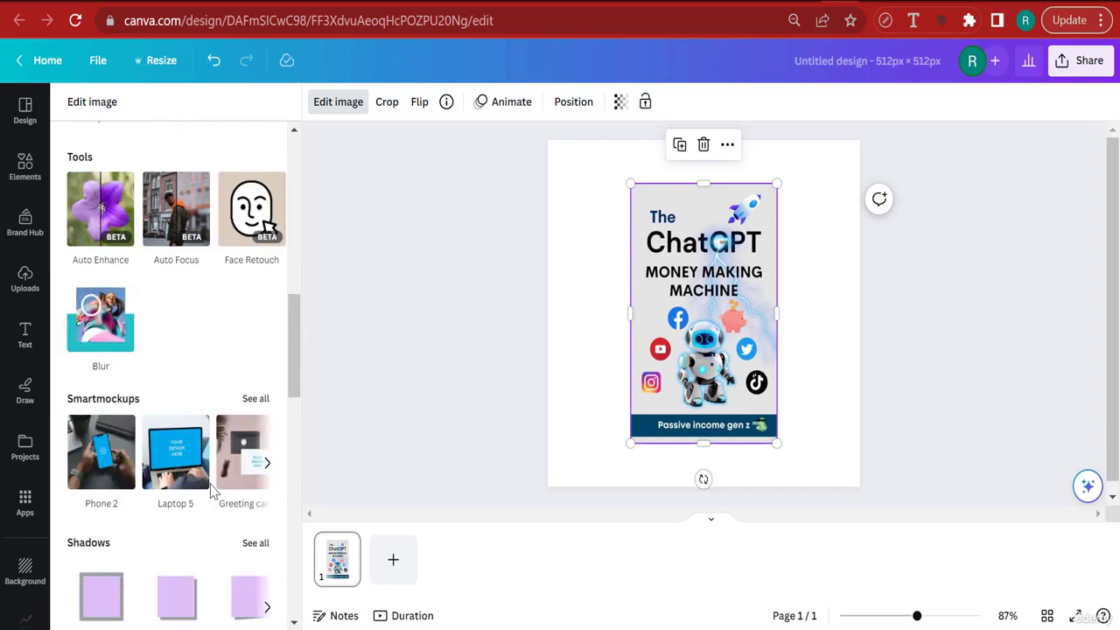
click(256, 398)
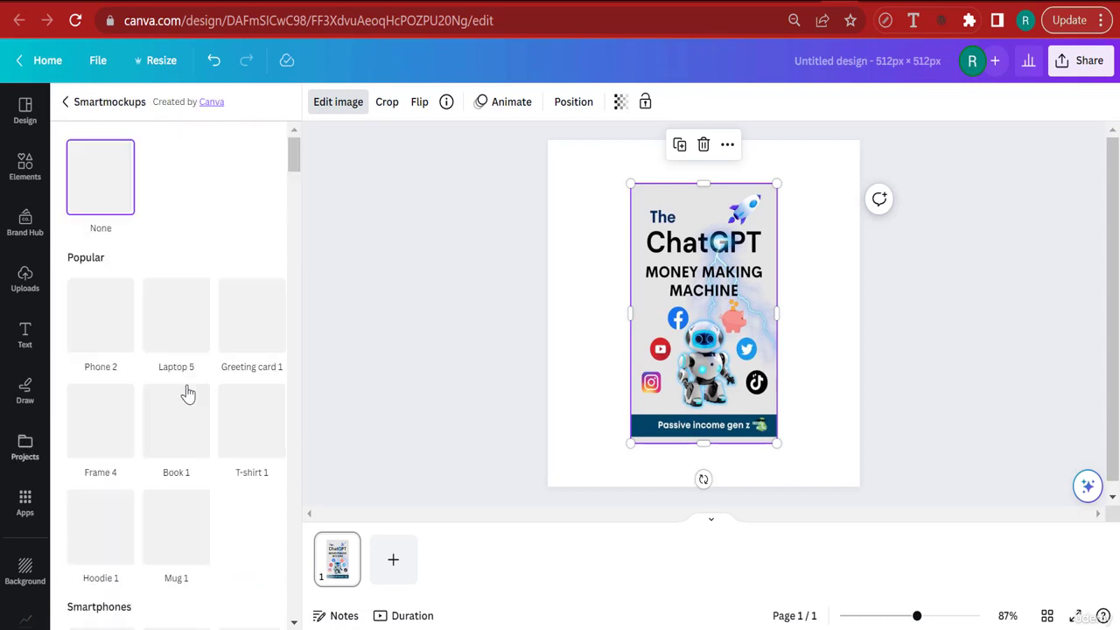
scroll(217, 341, down, 7)
scroll(217, 337, down, 15)
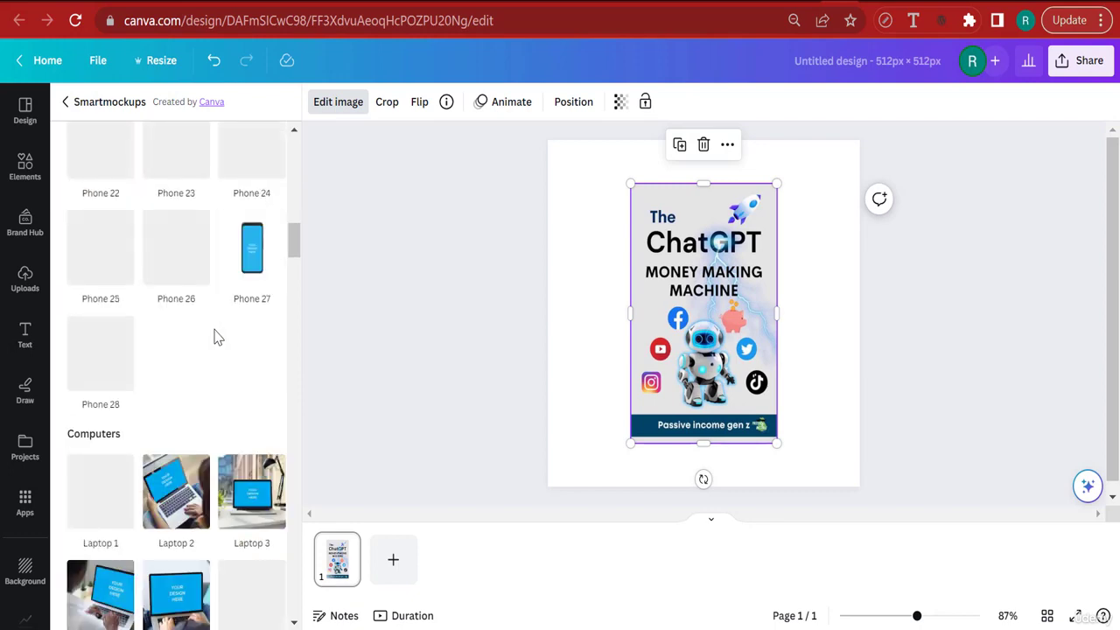
scroll(219, 339, down, 15)
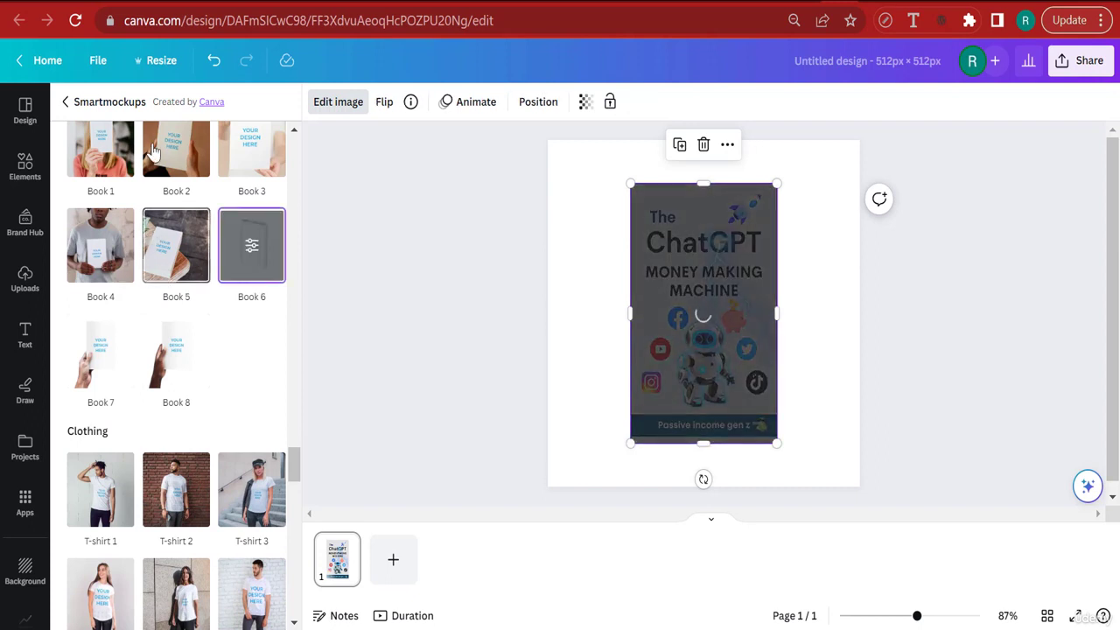
scroll(143, 327, up, 2)
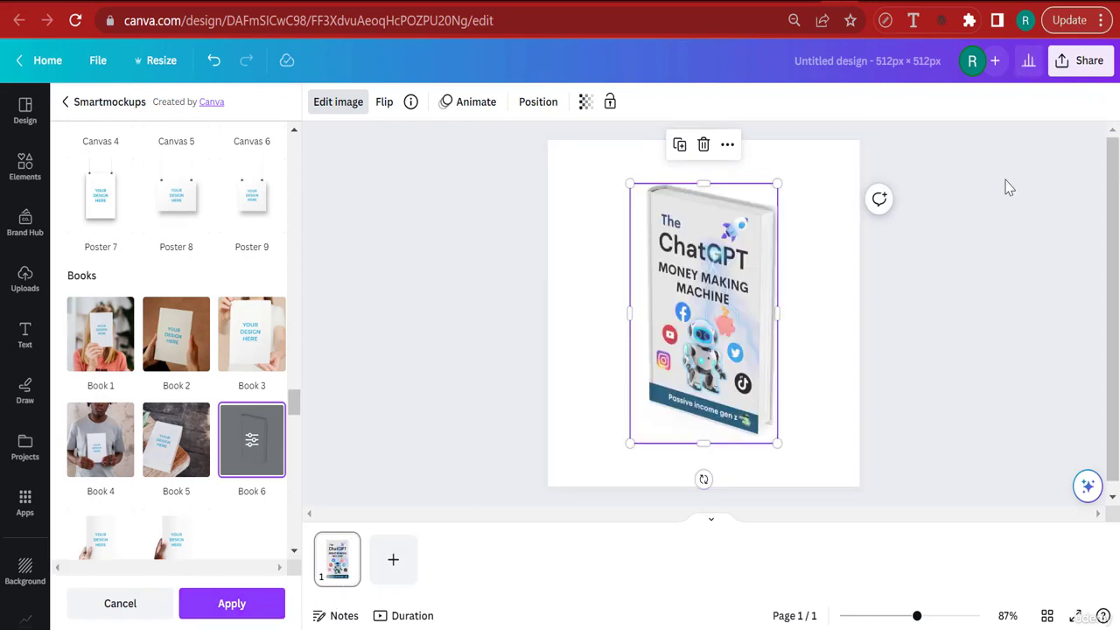
click(239, 606)
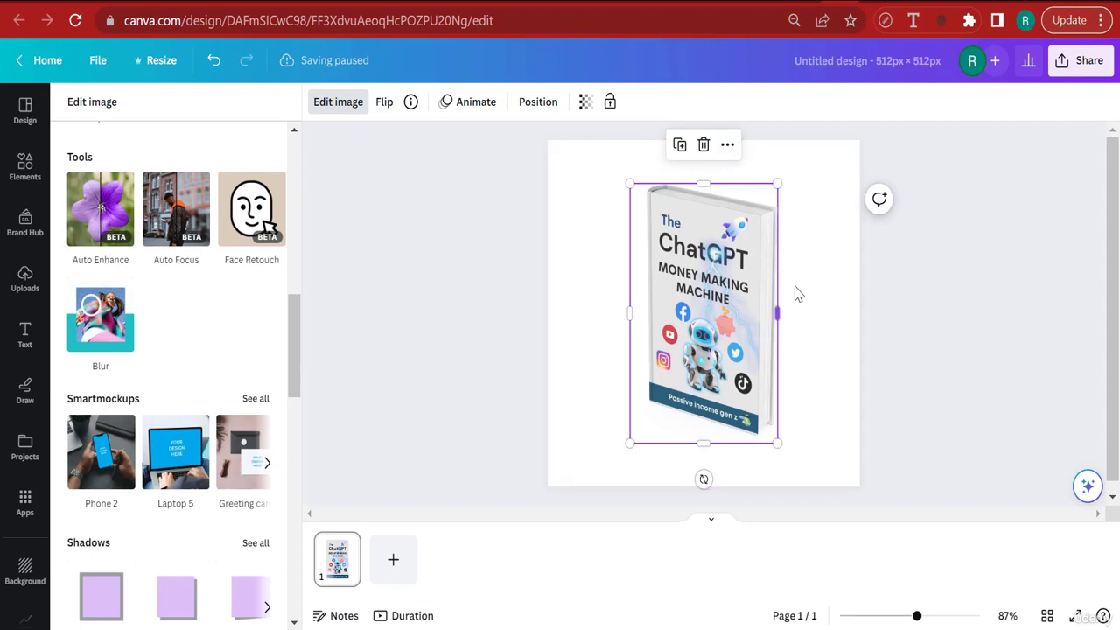
click(852, 333)
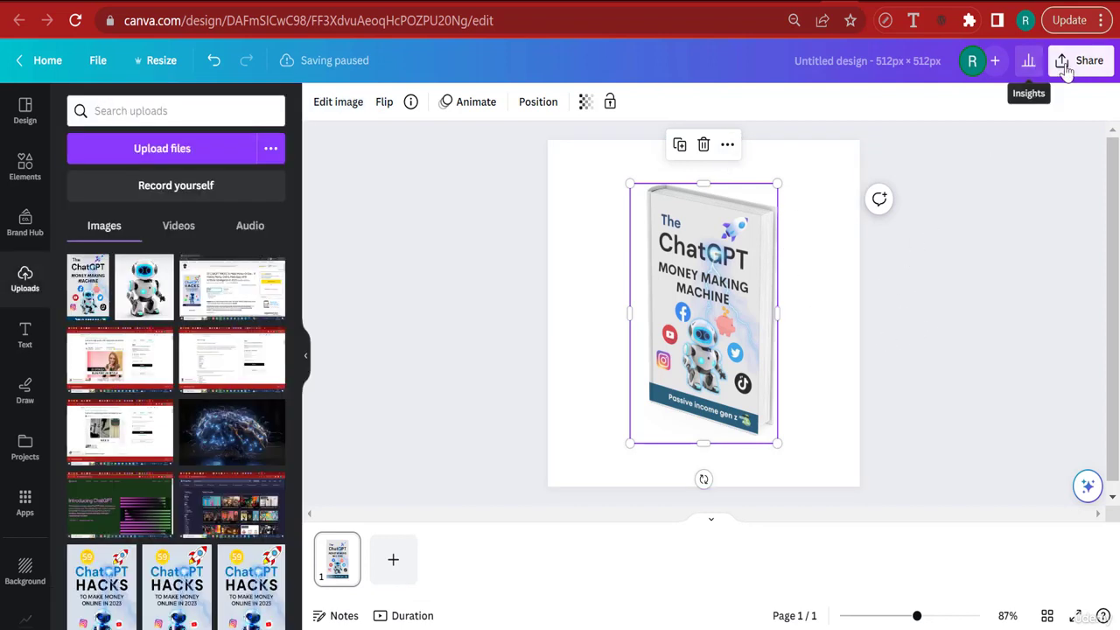
- Name the design "The ChatGPT Money making machine ebook mockup 3D"
click(1059, 75)
click(904, 68)
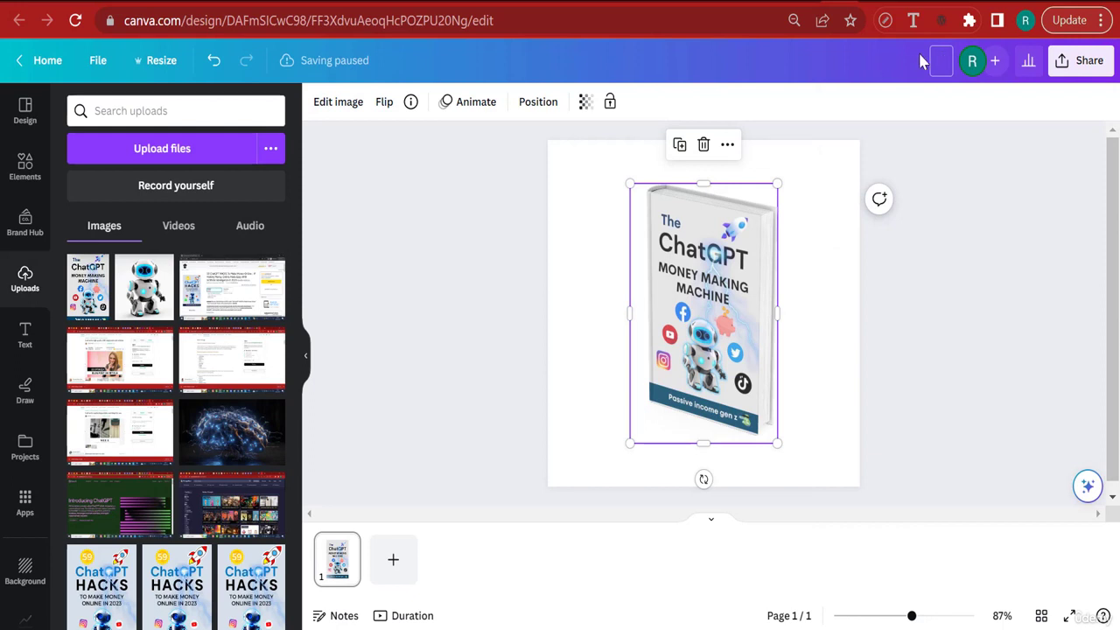
text(The Chat)
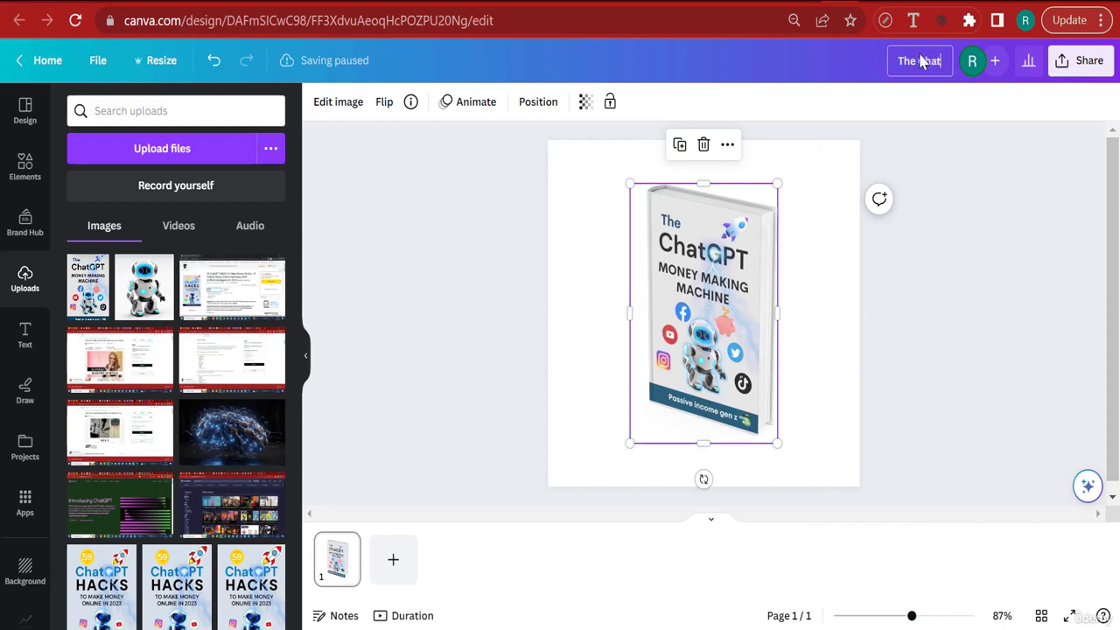
text(GPT Mon)
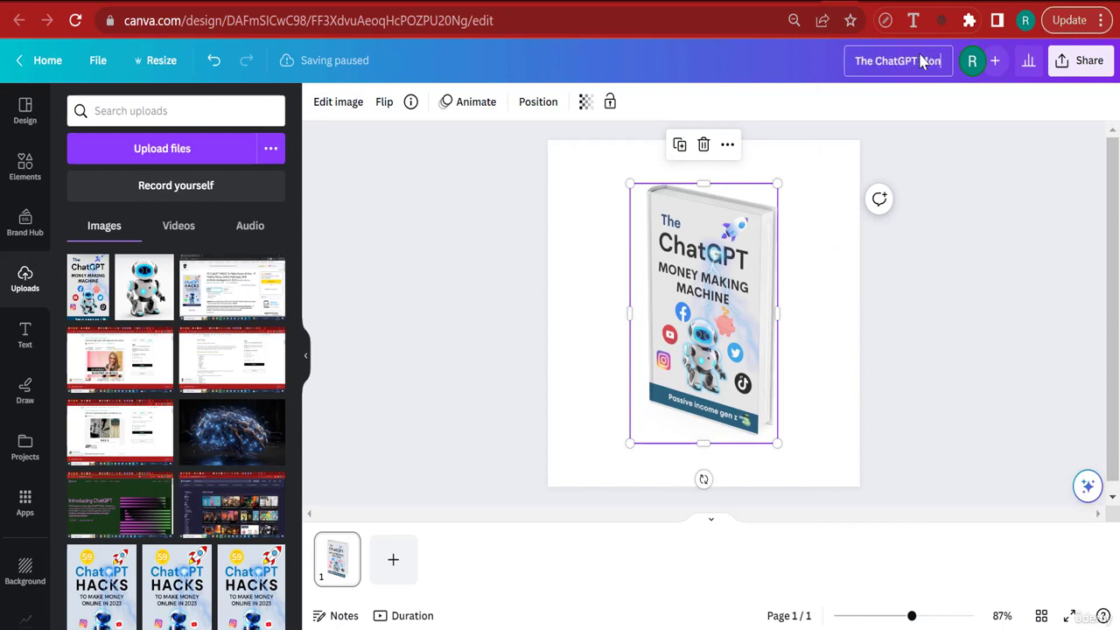
text(ey Making machine)
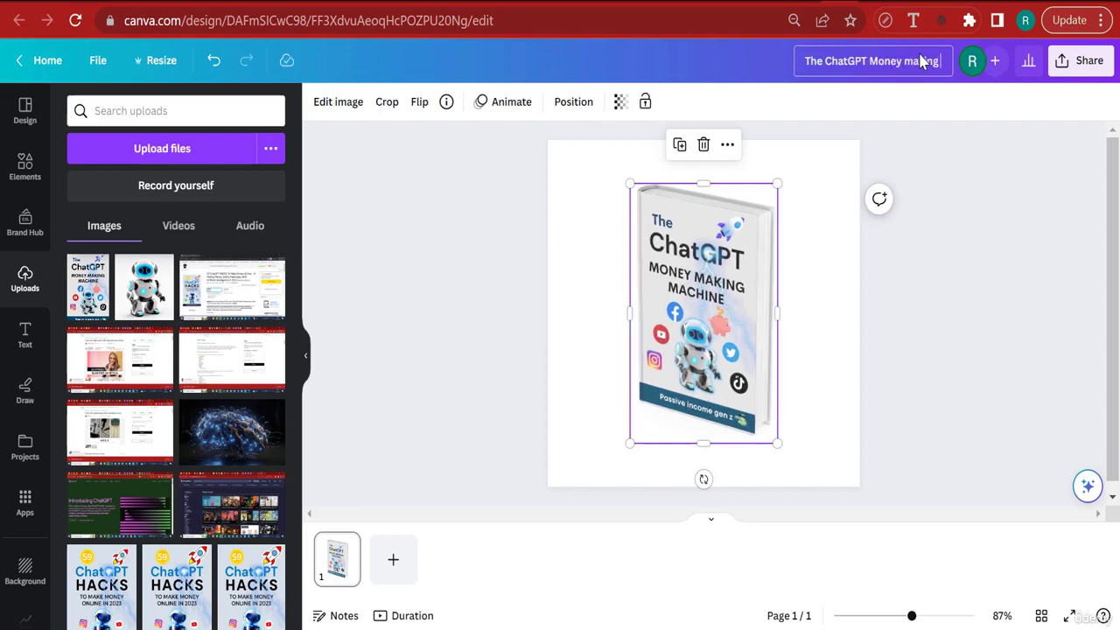
key(BackSpace)
key(BackSpace)
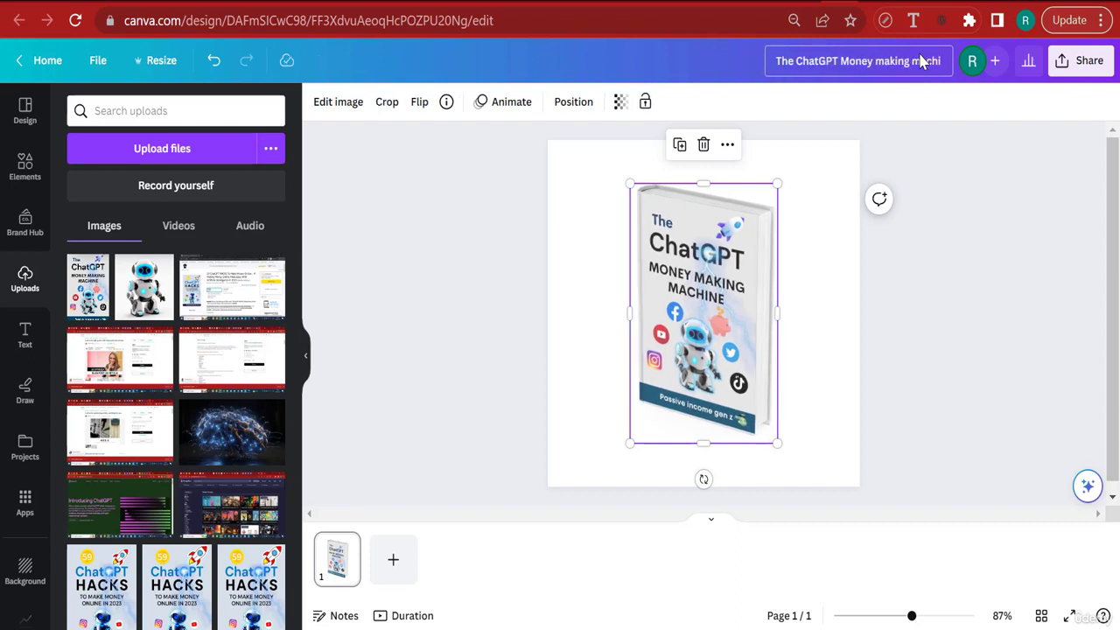
text(ne eb)
key(BackSpace)
key(BackSpace)
key(BackSpace)
key(BackSpace)
text(e eb)
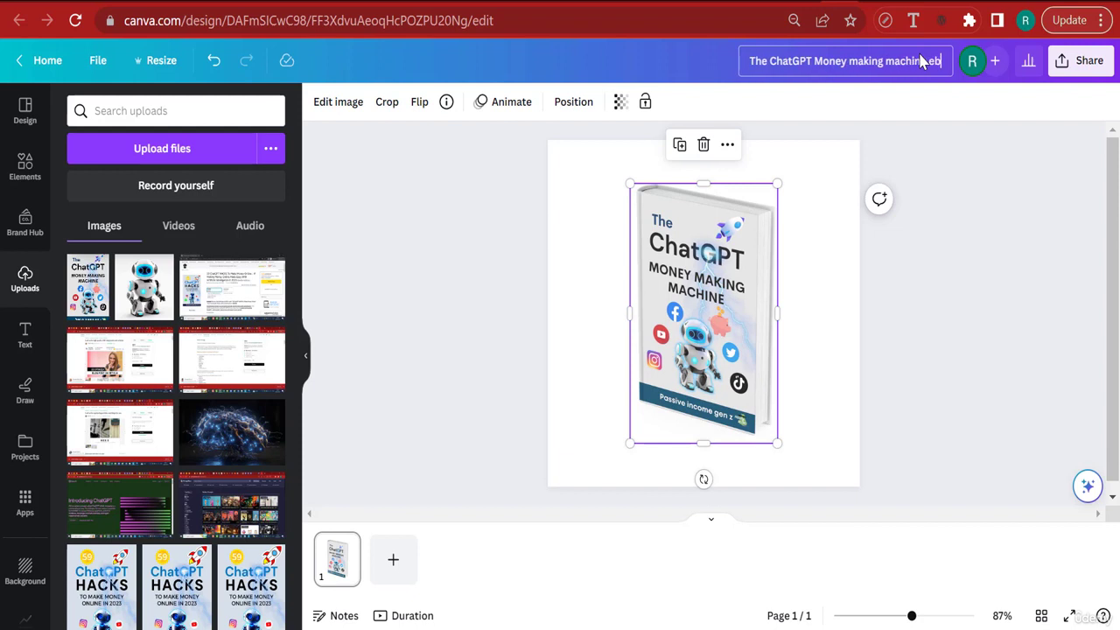
text(ook mockup)
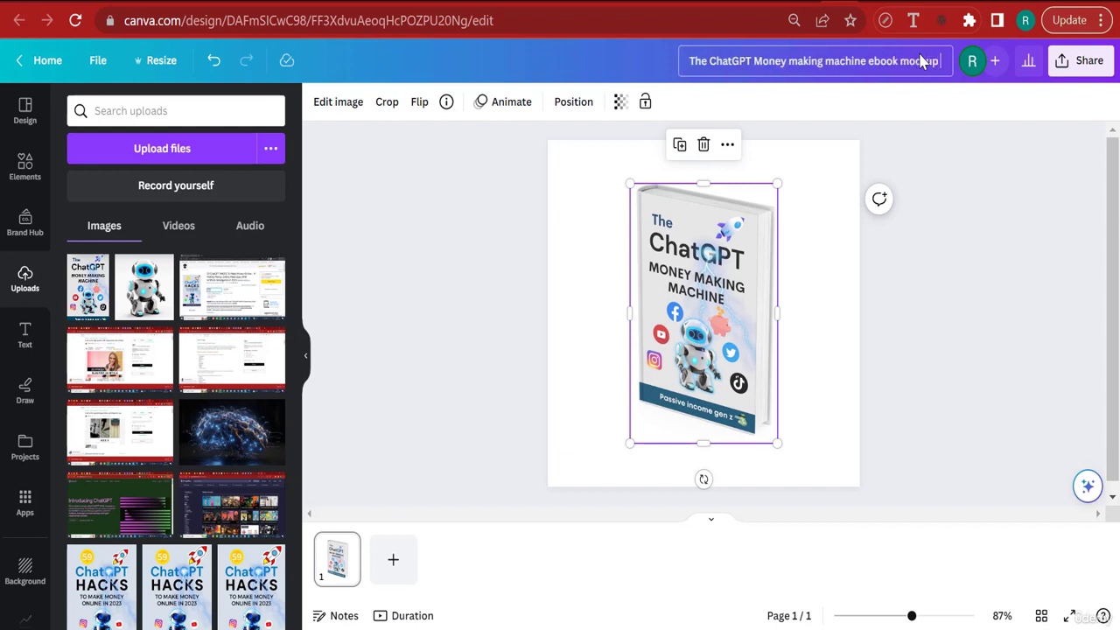
text( 3D)
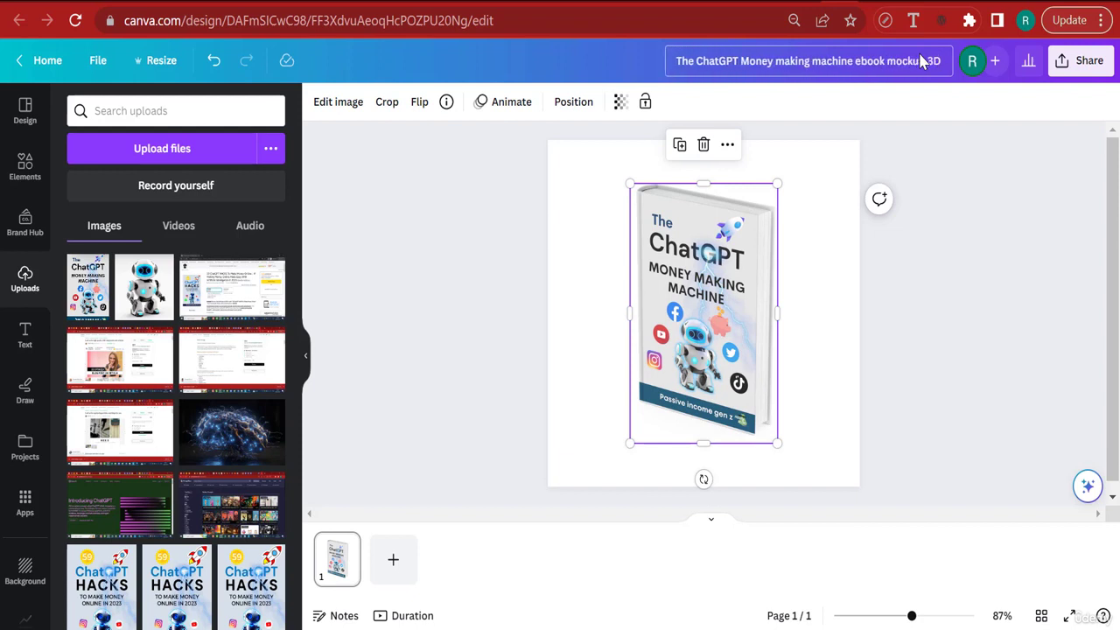
- Download the book mockup as a PNG at size 1 with a transparent background
click(1083, 61)
click(937, 455)
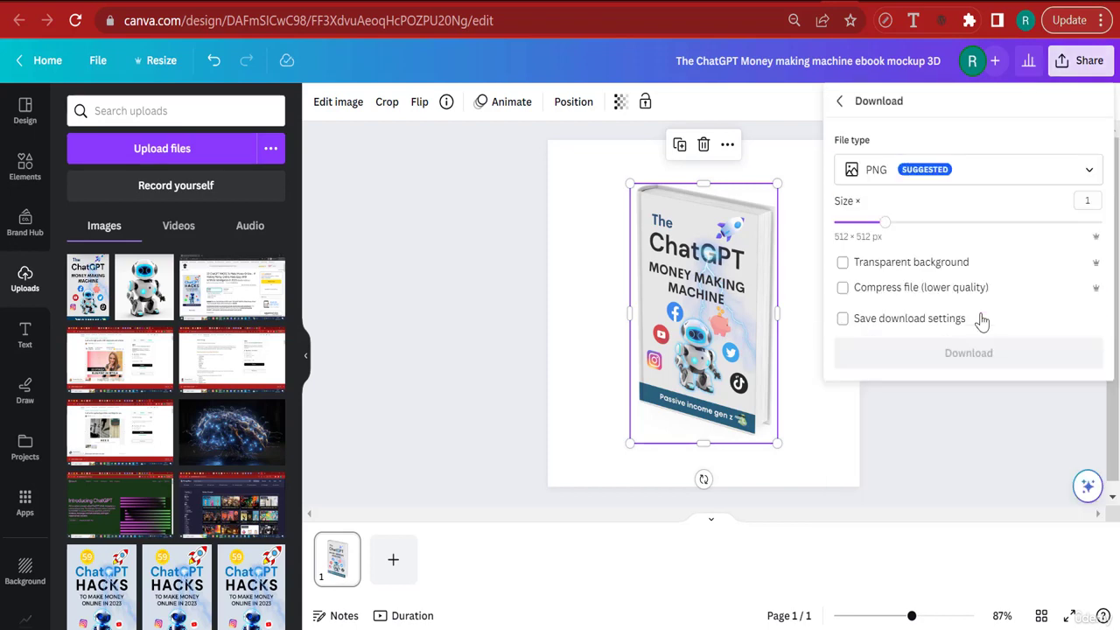
click(940, 261)
click(958, 356)
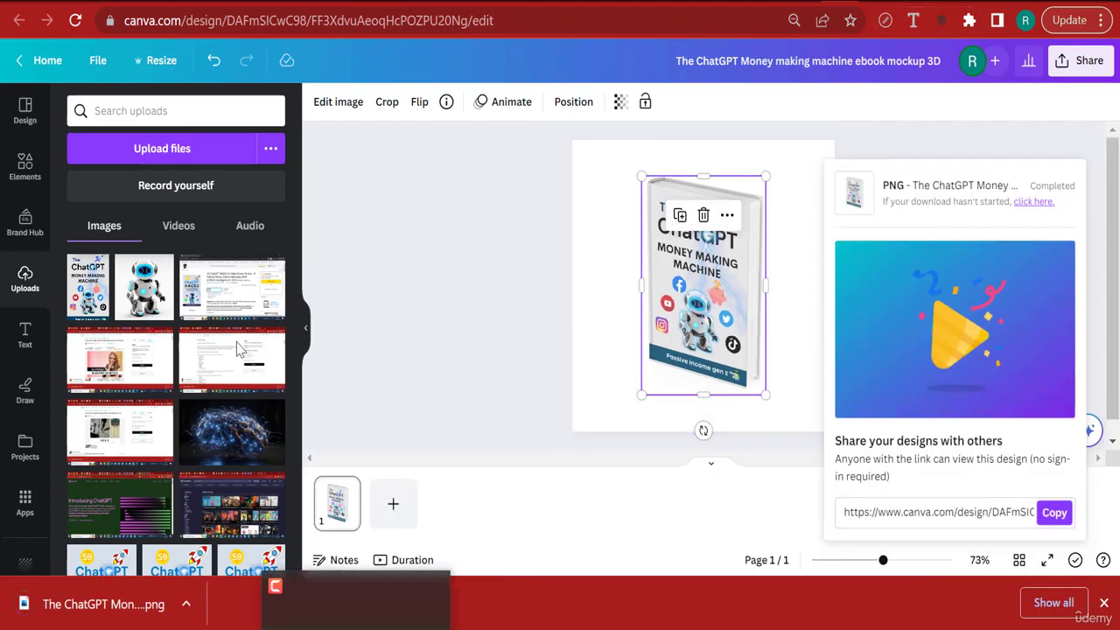
- Open the downloaded 3D ebook mockup PNG and examine the cover artwork and transparent background at different magnifications
click(109, 602)
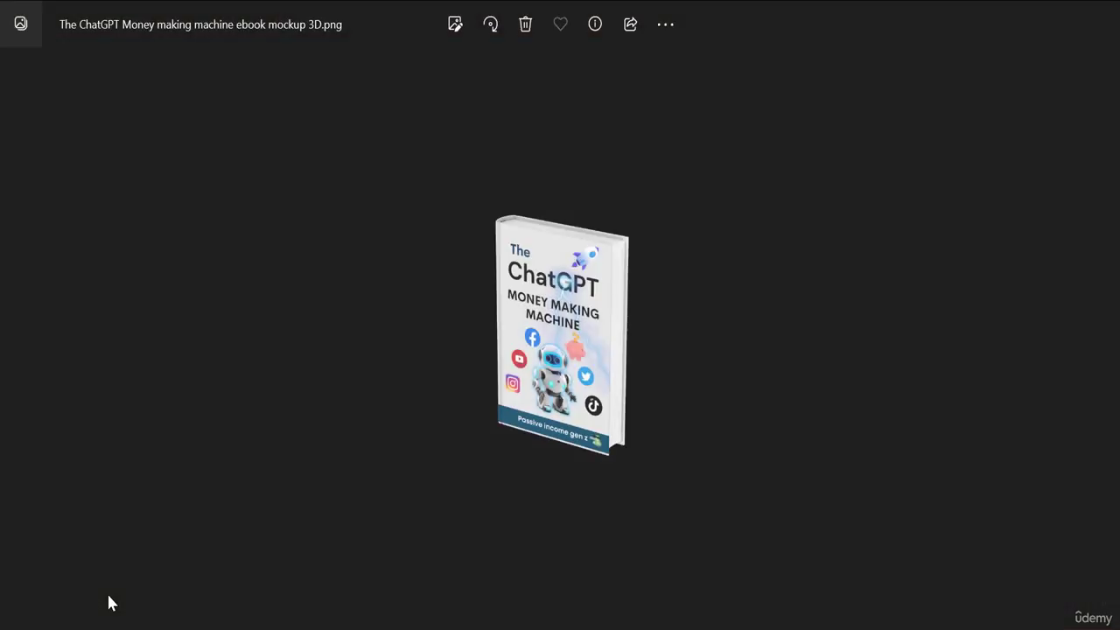
scroll(596, 371, up, 5)
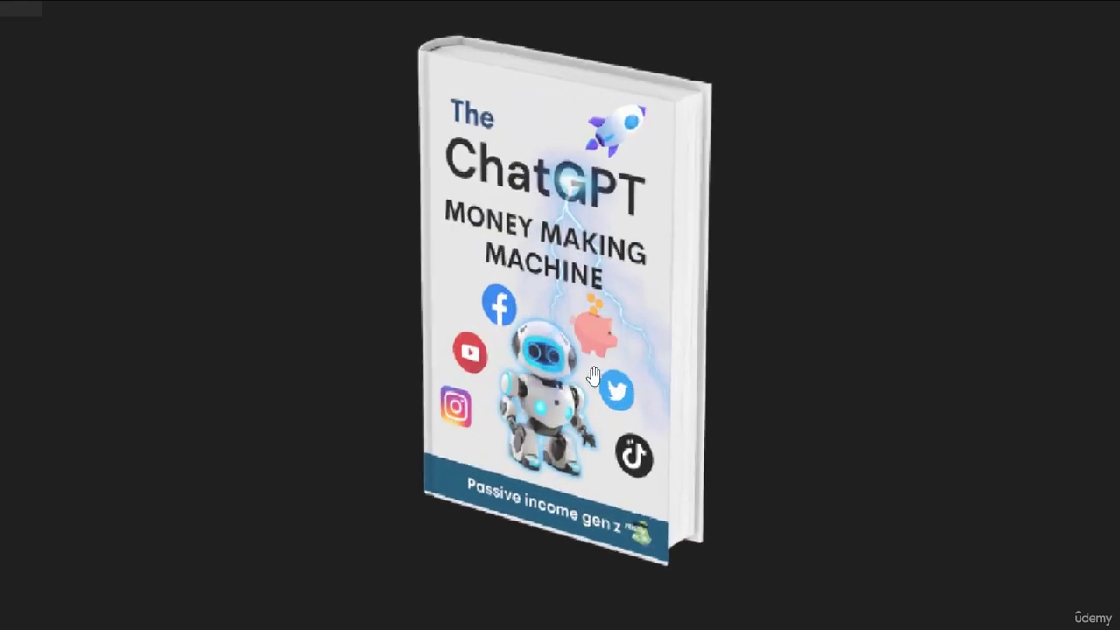
scroll(596, 371, down, 2)
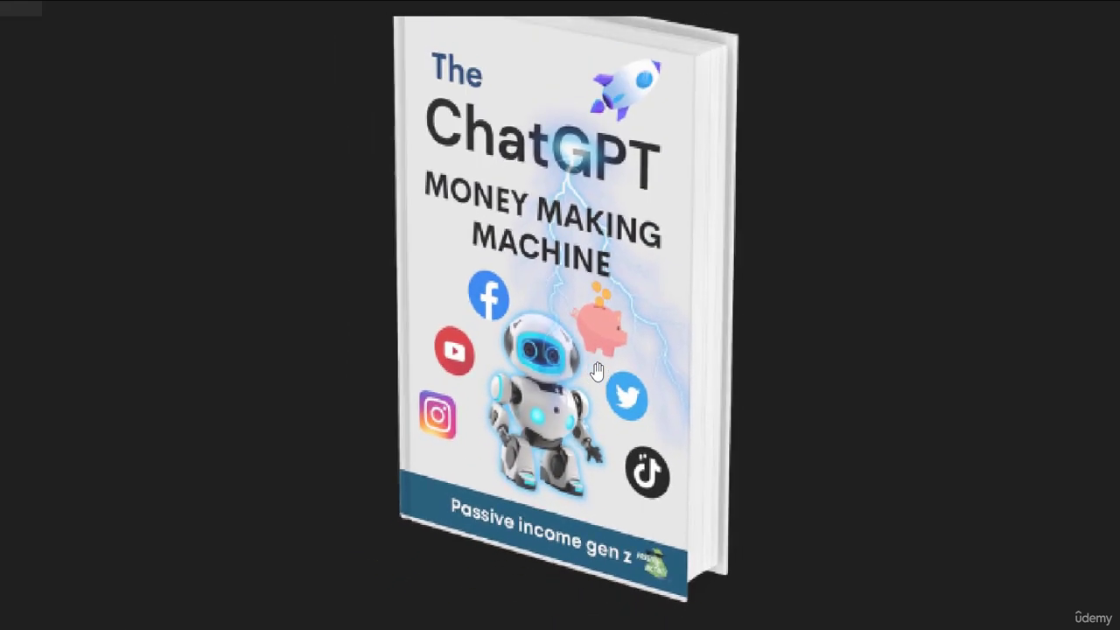
scroll(597, 371, down, 2)
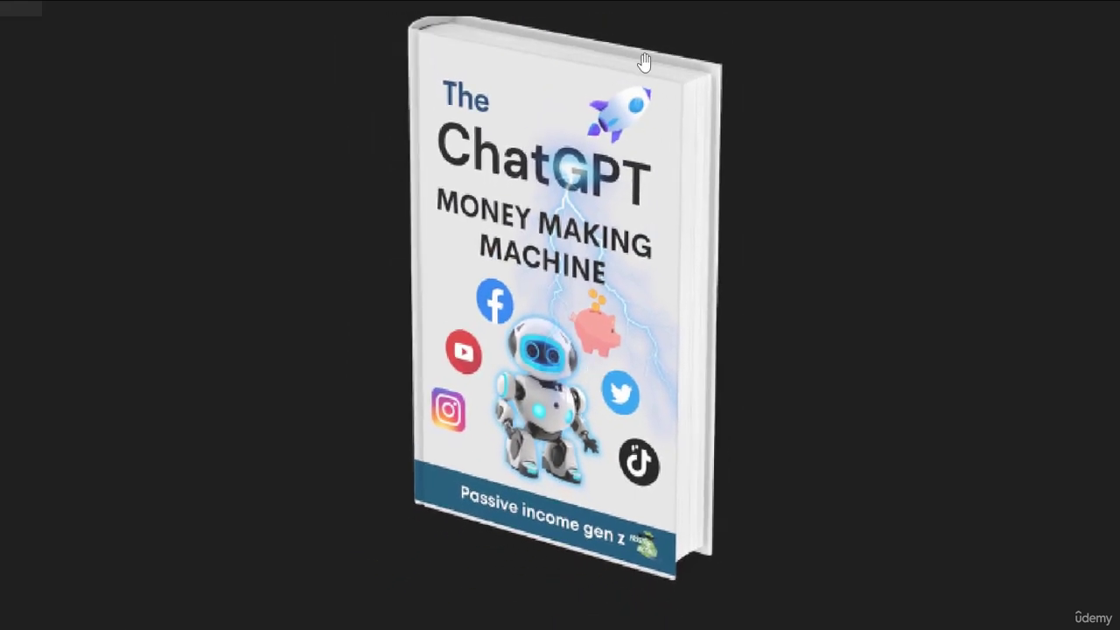
scroll(750, 282, up, 3)
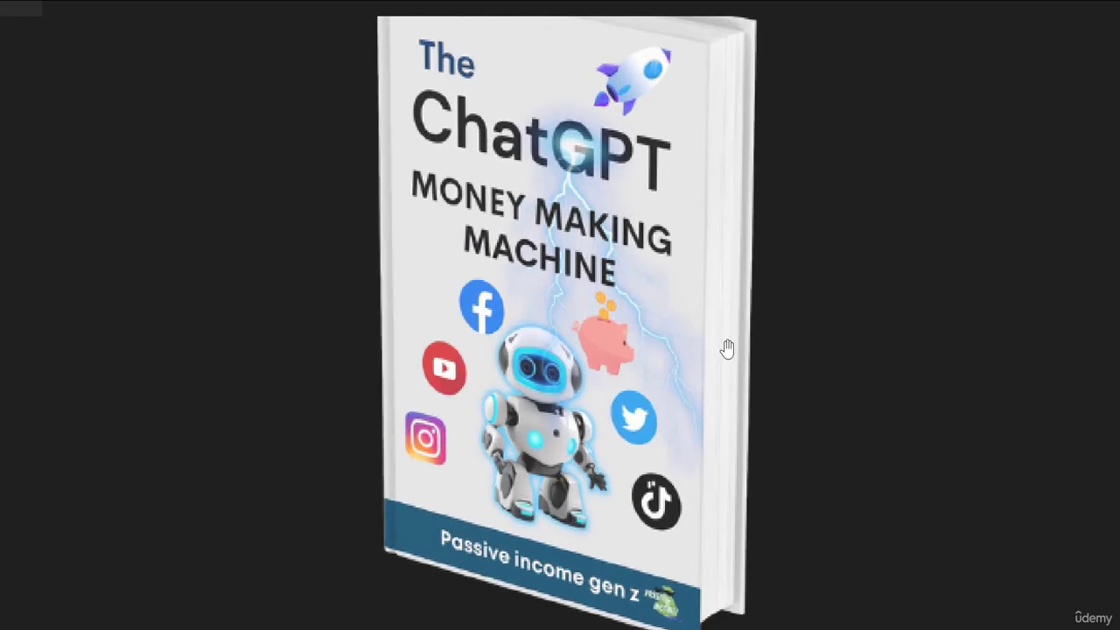
scroll(727, 350, down, 3)
scroll(742, 358, up, 1)
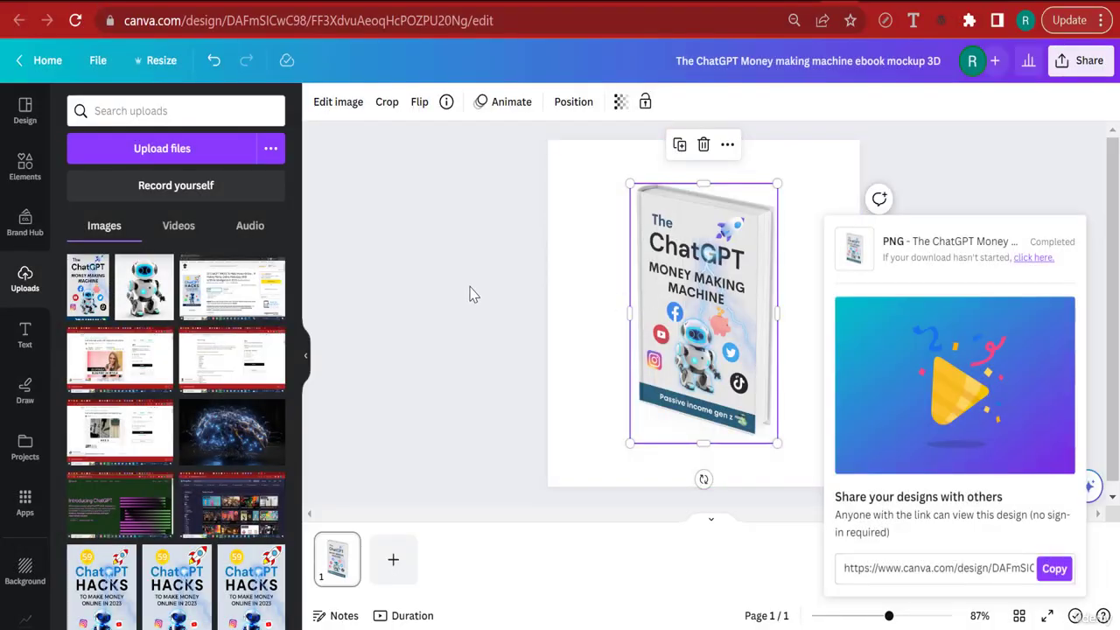
click(602, 302)
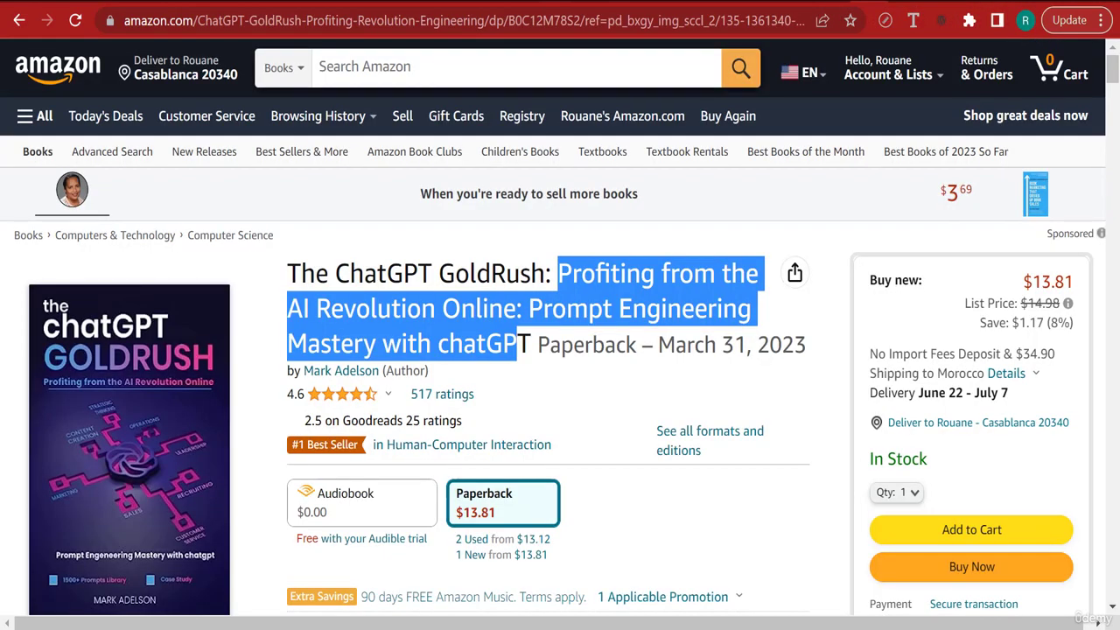
- Go to amazon.com from the ChatGPT GoldRush book listing
click(210, 20)
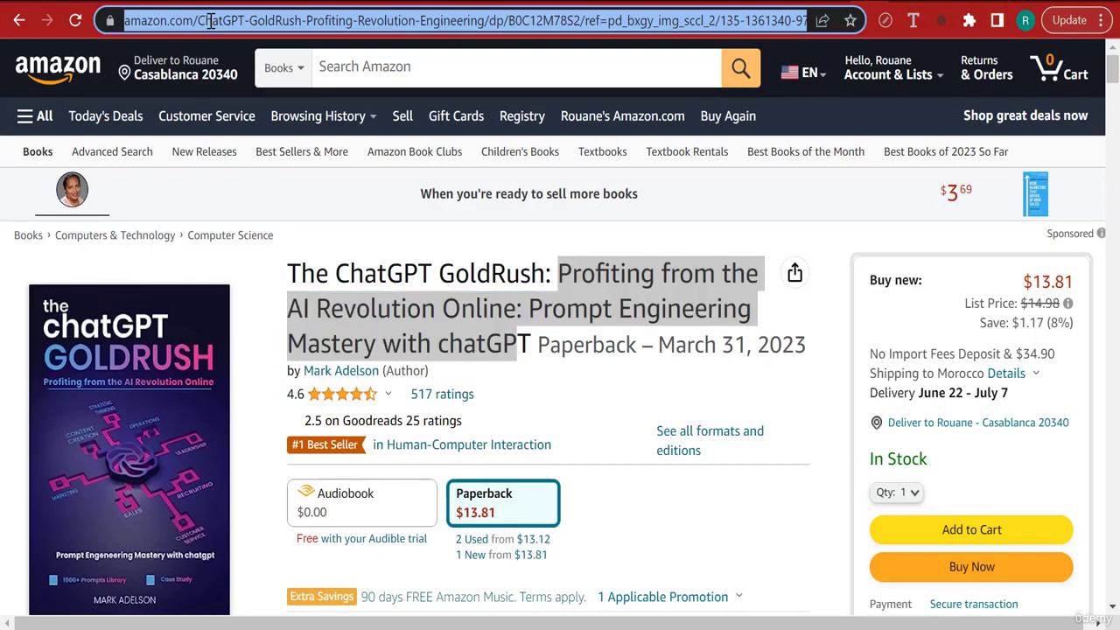
text(amazon.com)
key(Return)
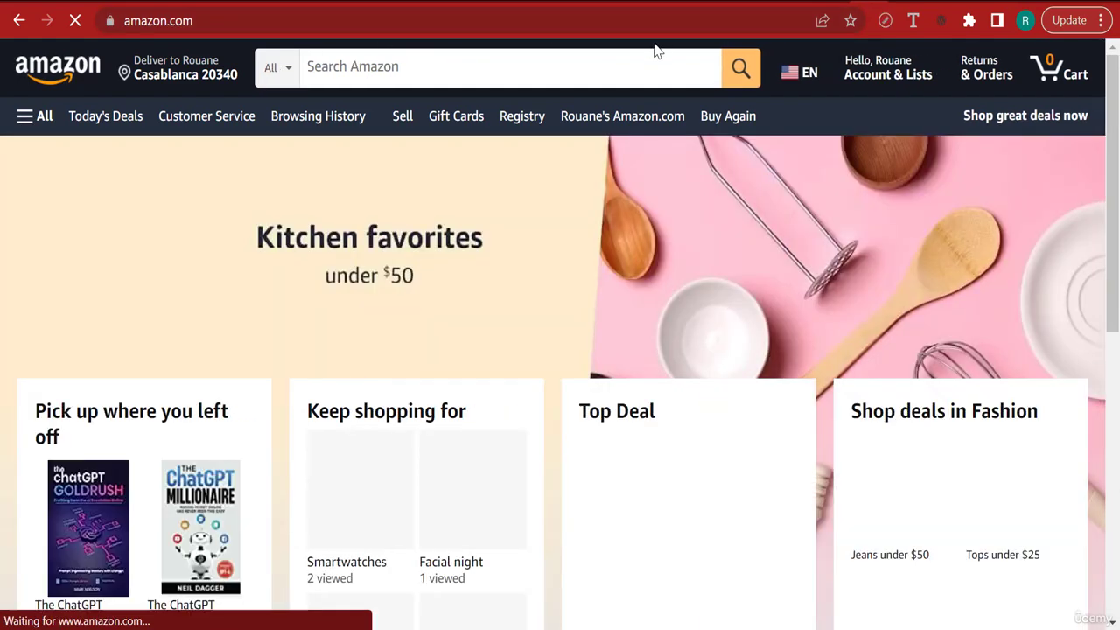
- Search the web for "amazon kdp" and open the Amazon Kindle Direct Publishing: Self Publishing site
click(248, 12)
text(a)
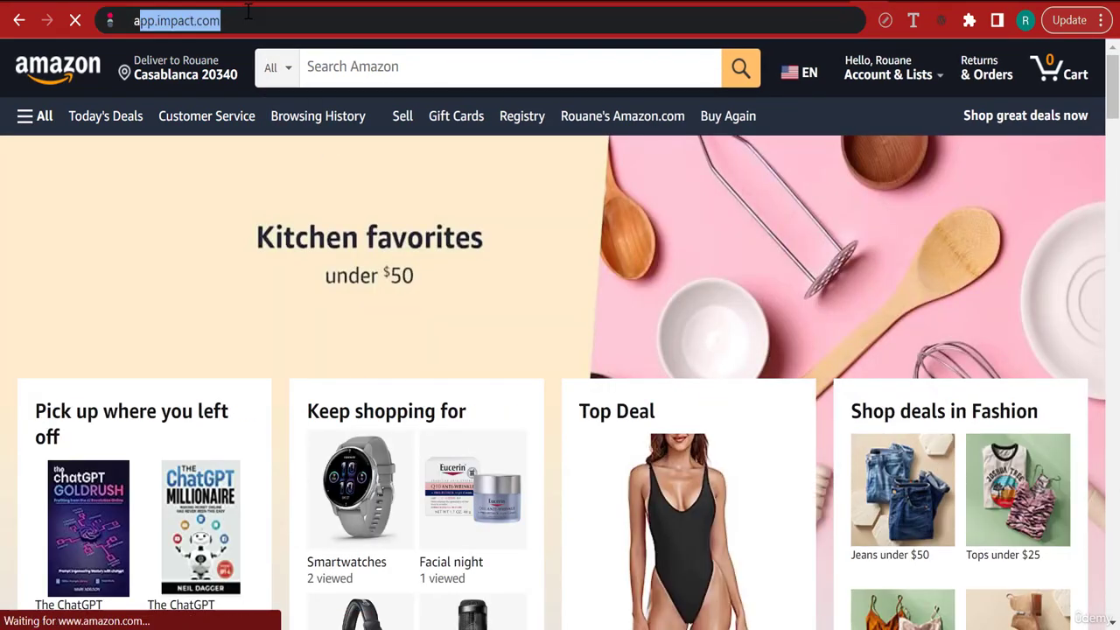
text(mazon kdp)
key(Return)
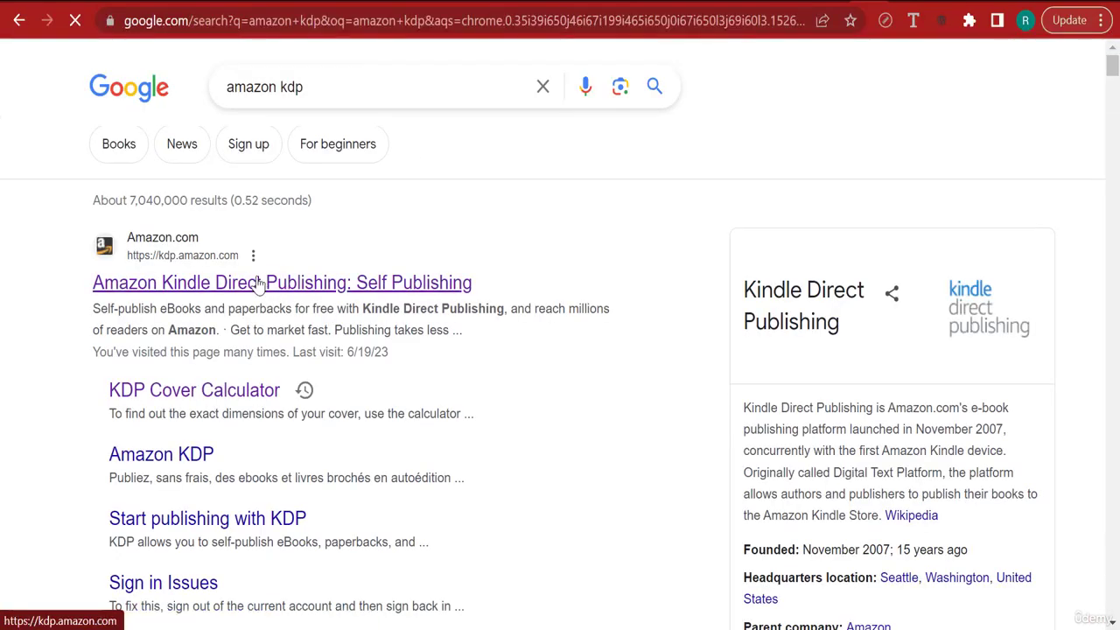
click(259, 281)
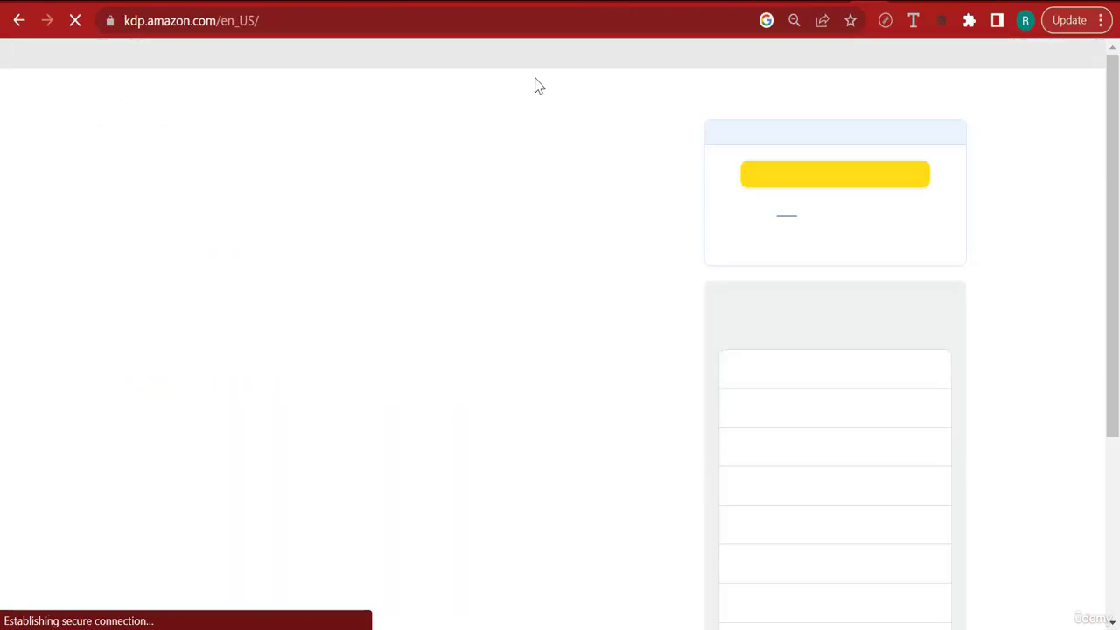